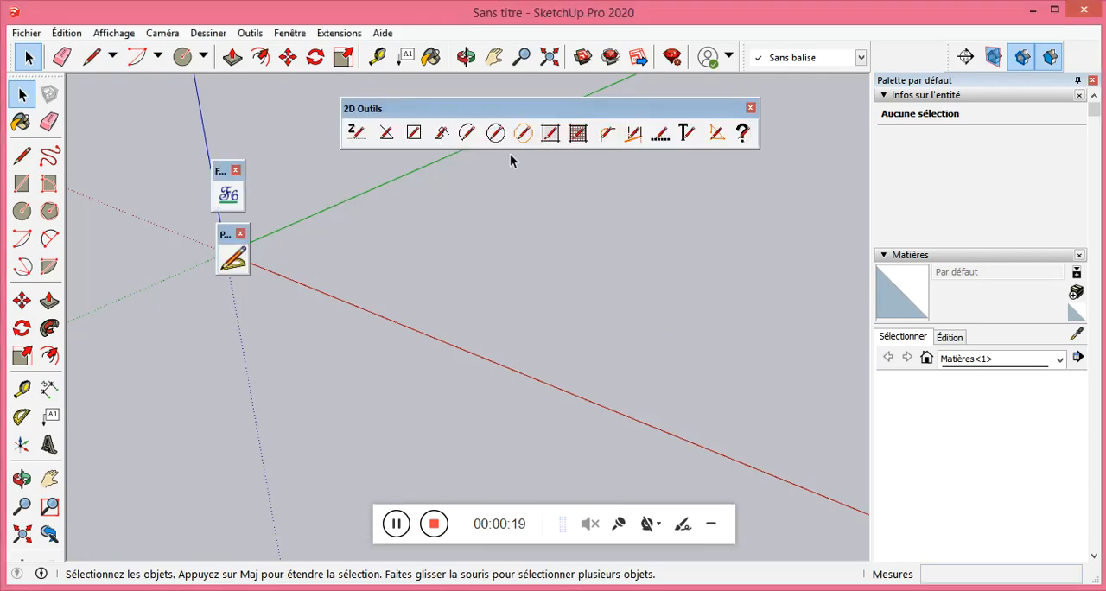
Draw a line parallel to the green axis in the open area between the red and green axes.
left_click_drag(563, 109, 585, 147)
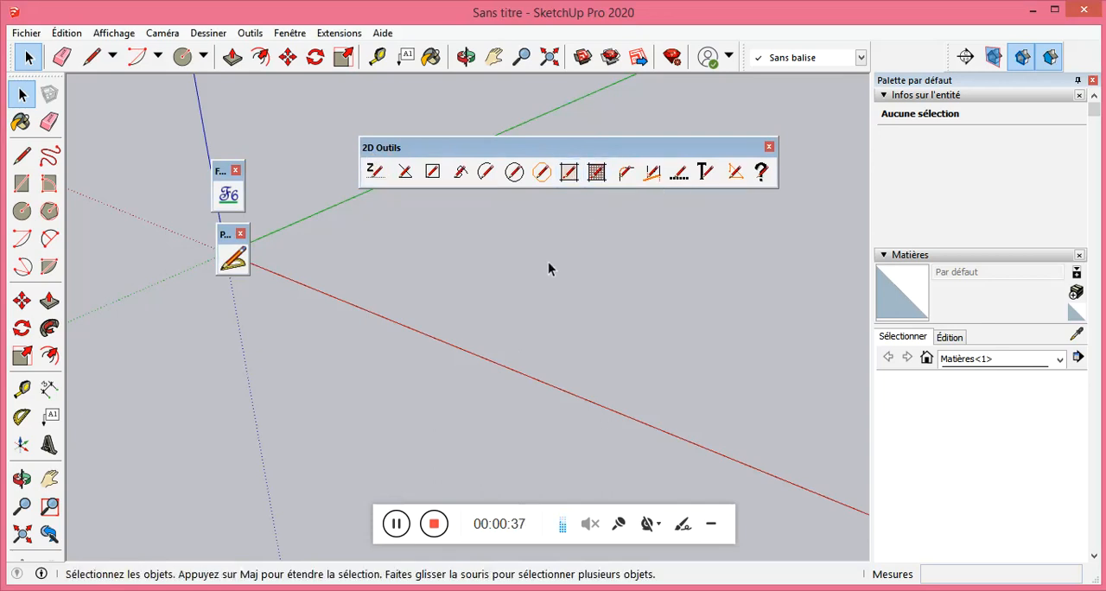
middle_click_drag(337, 274, 448, 339)
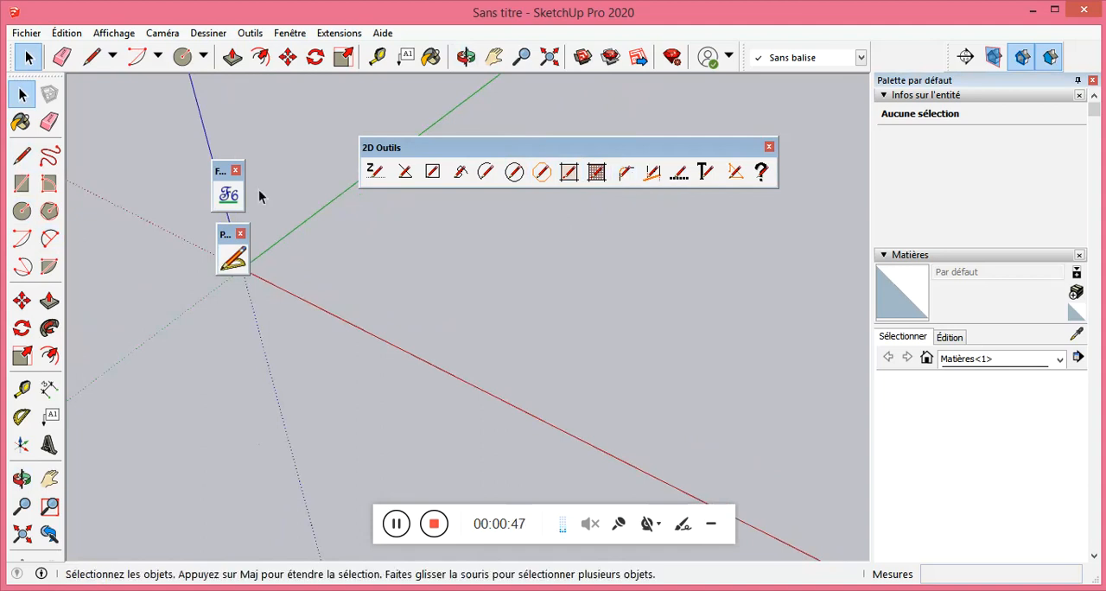
left_click(21, 155)
left_click(411, 283)
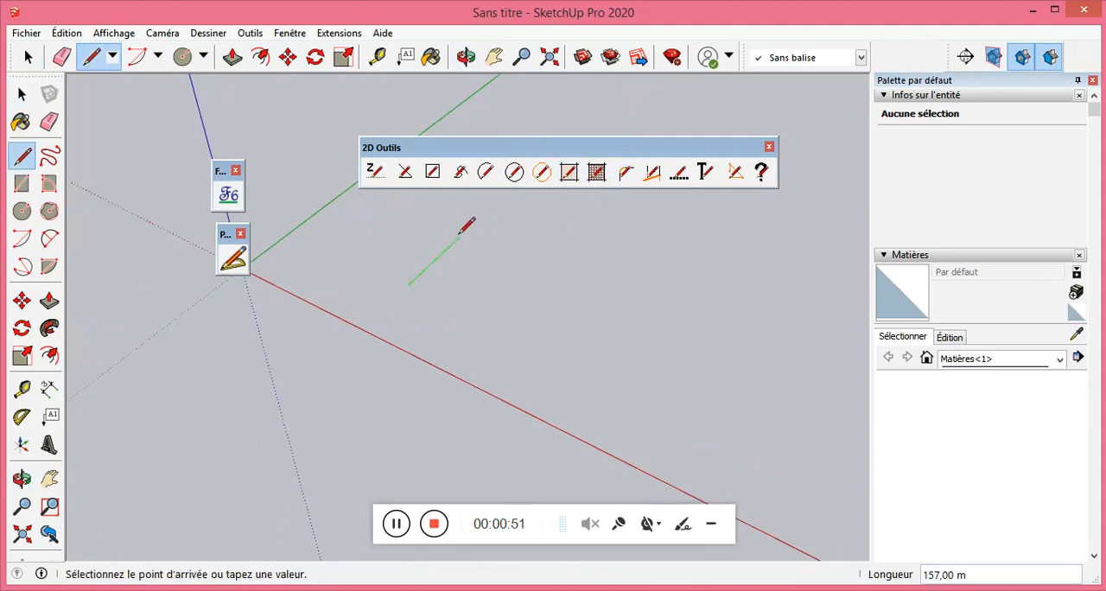
left_click(474, 223)
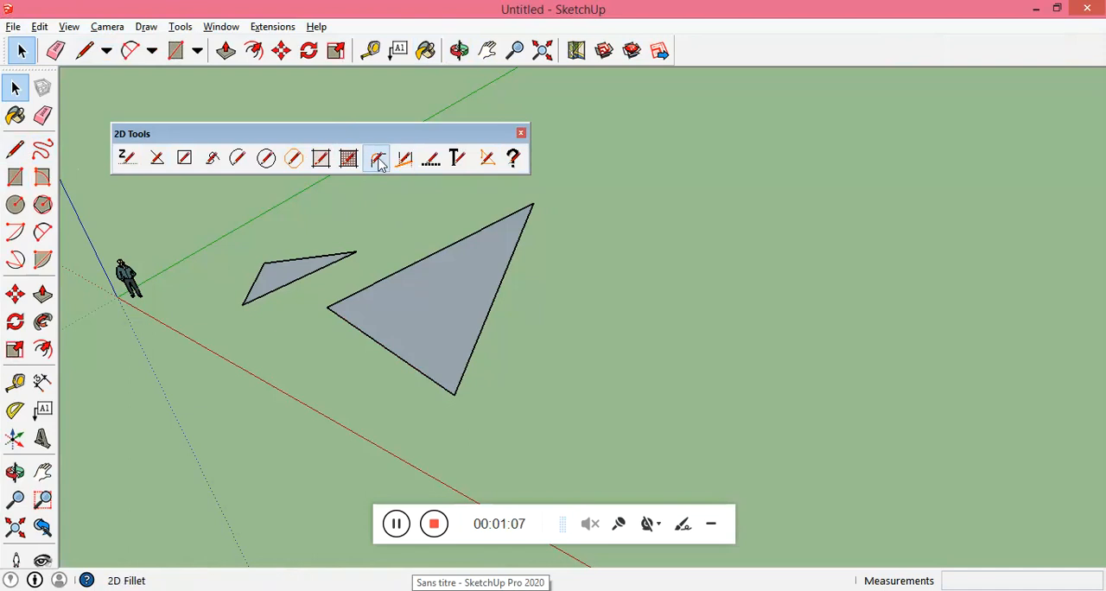
Return to the Sans titre model and draw a second, unconnected line just below the first one, converging with it.
left_click(482, 578)
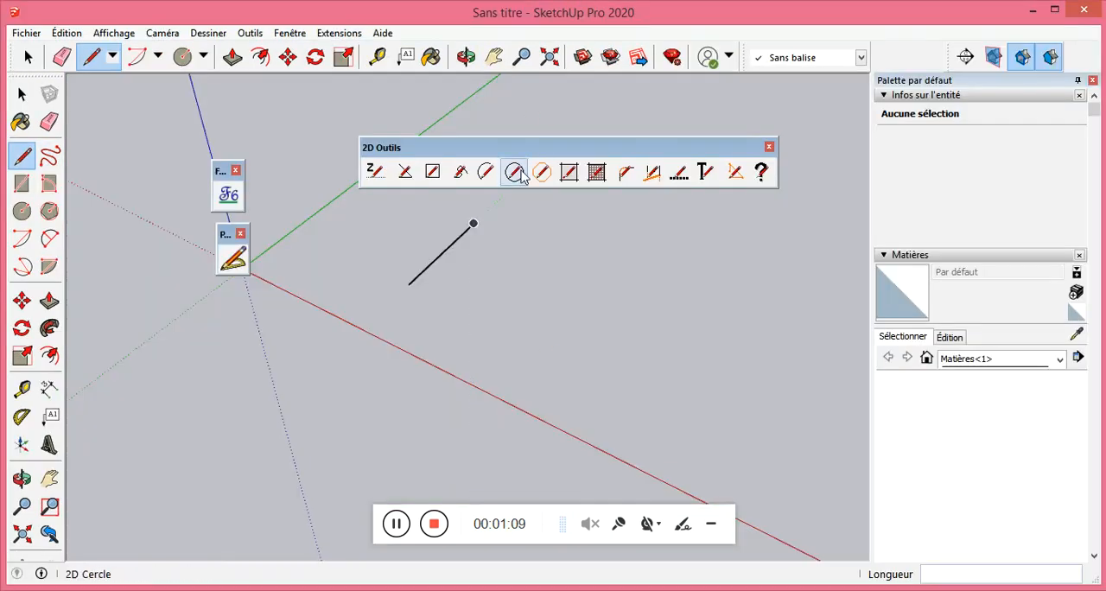
left_click(433, 306)
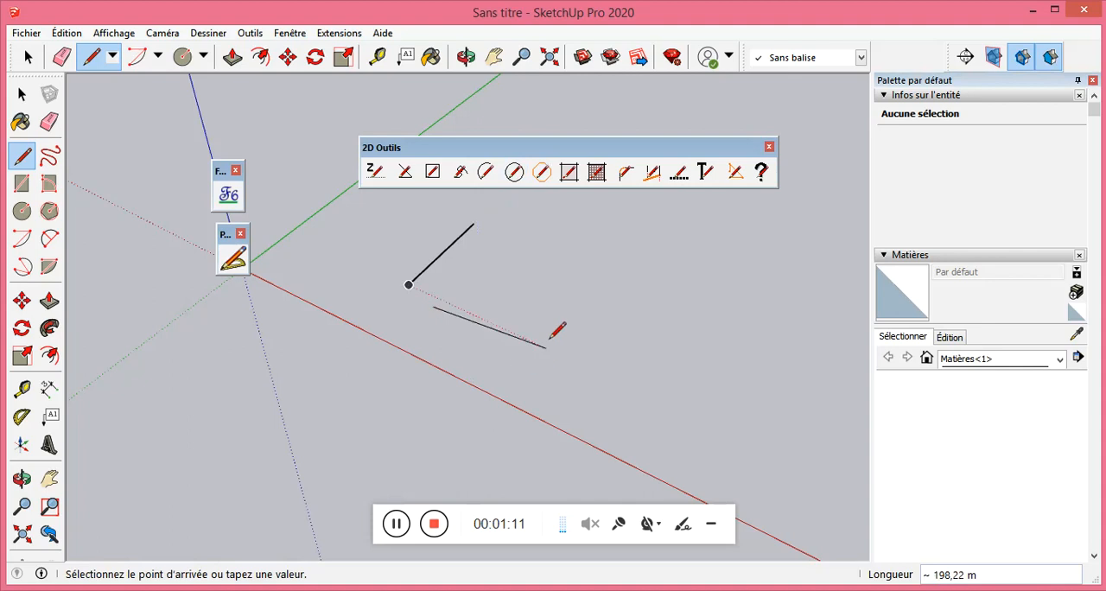
left_click(556, 282)
key("Escape")
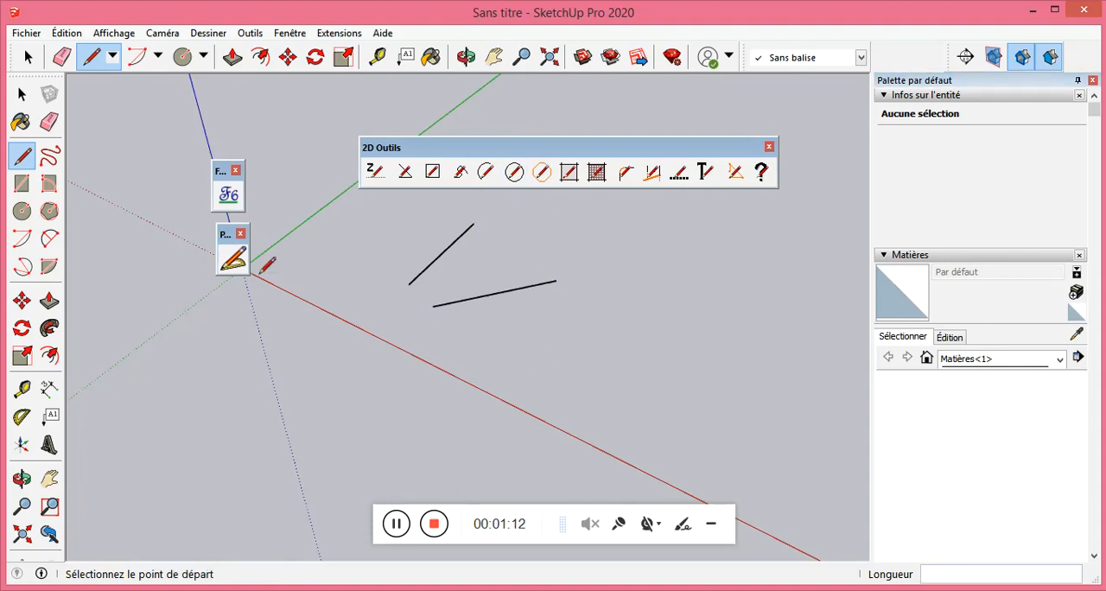
Draw a rectangle of about 133 m by 215 m beside the two lines.
left_click(22, 183)
left_click(636, 312)
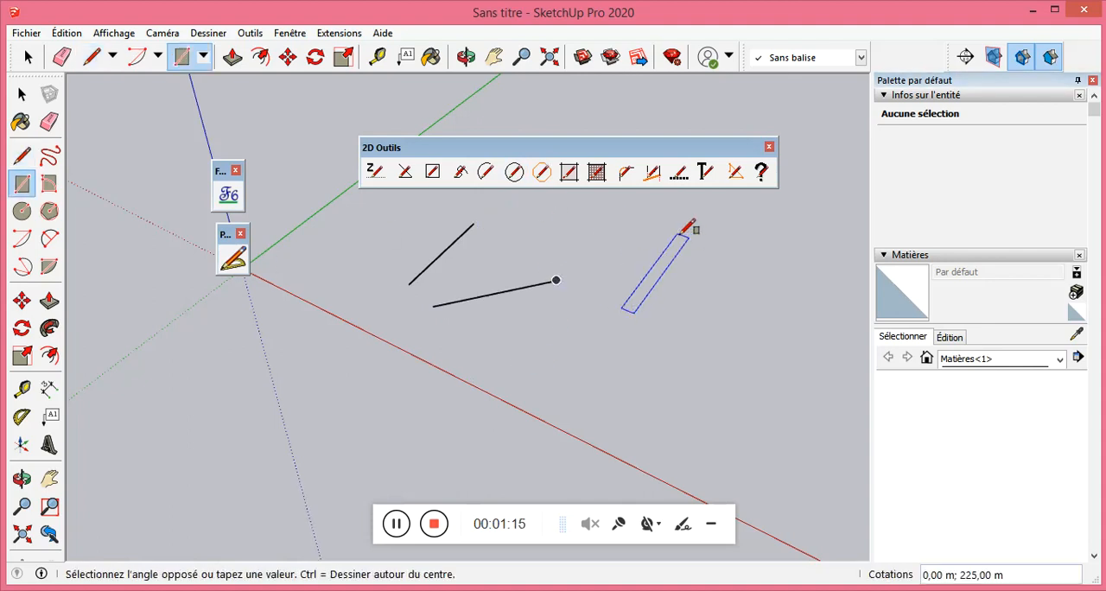
left_click(759, 270)
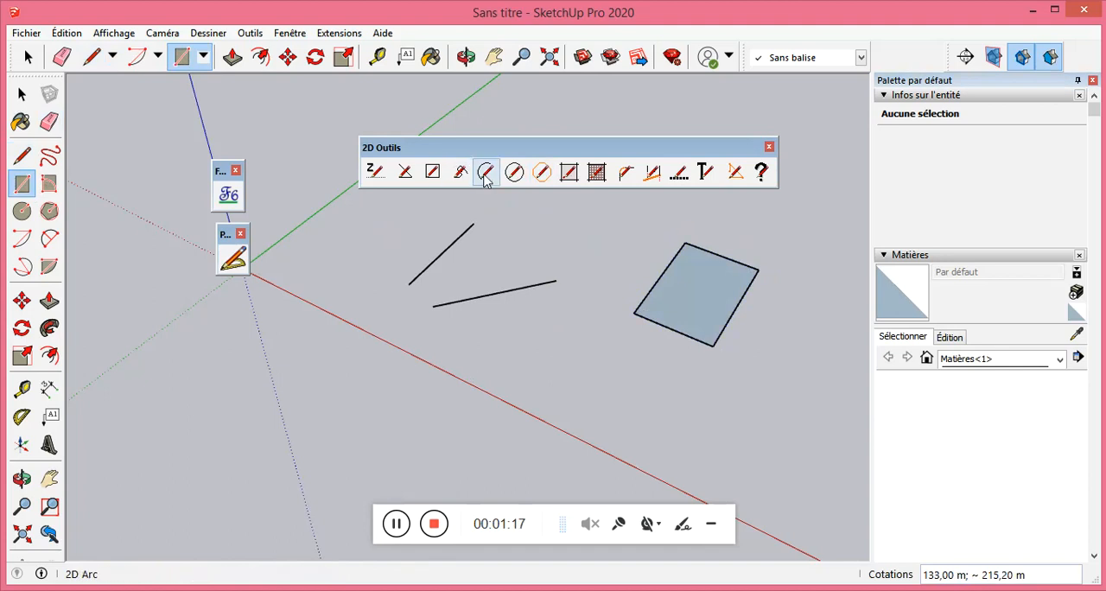
Join the two unconnected lines with a 2D fillet of radius 2 m.
left_click(626, 173)
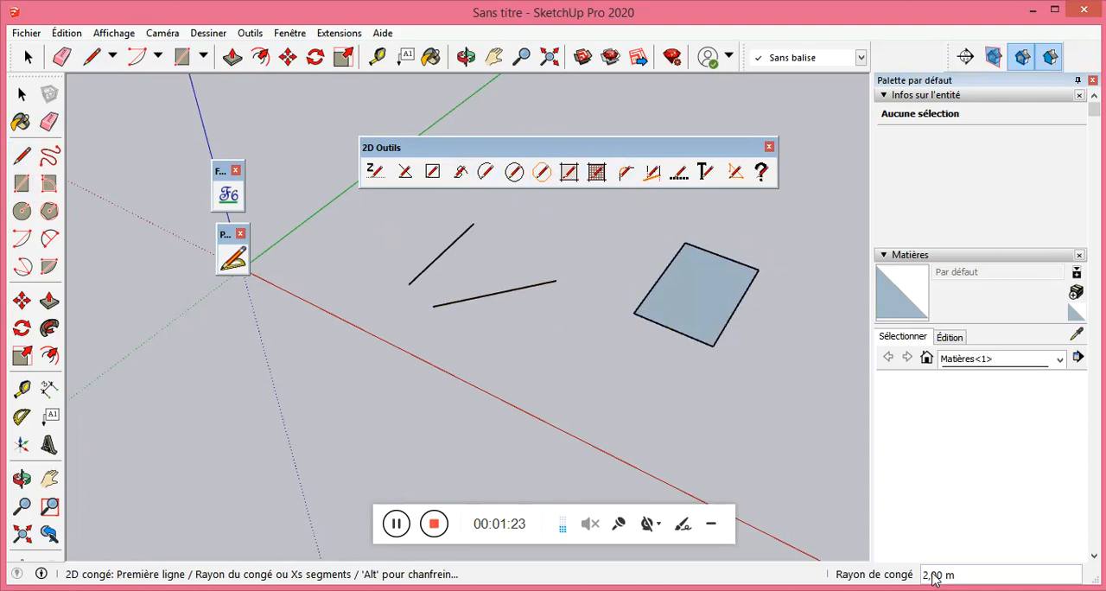
left_click(441, 304)
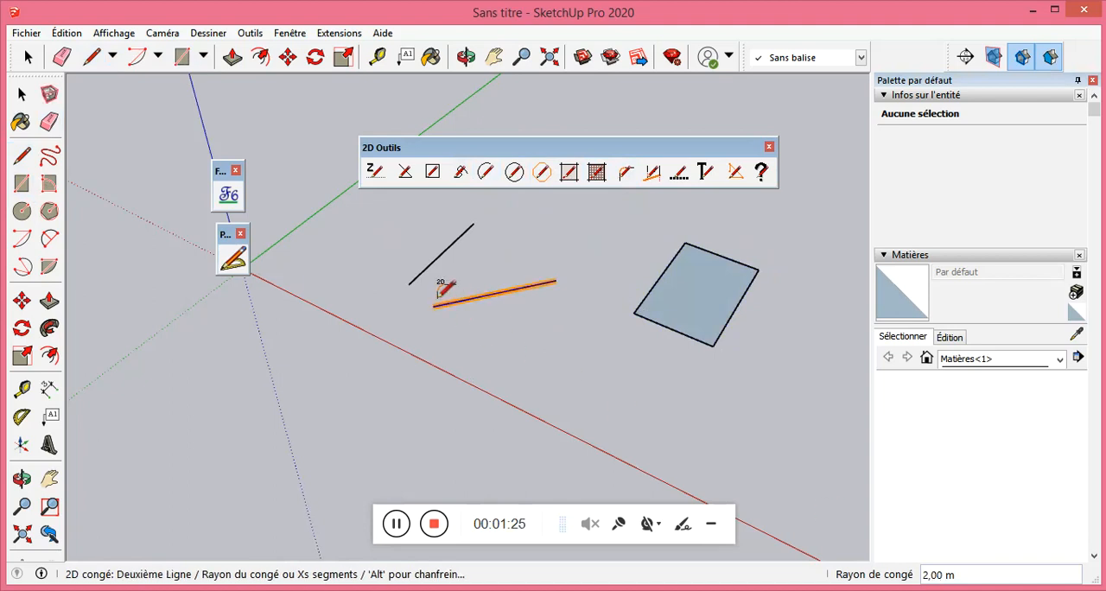
left_click(424, 269)
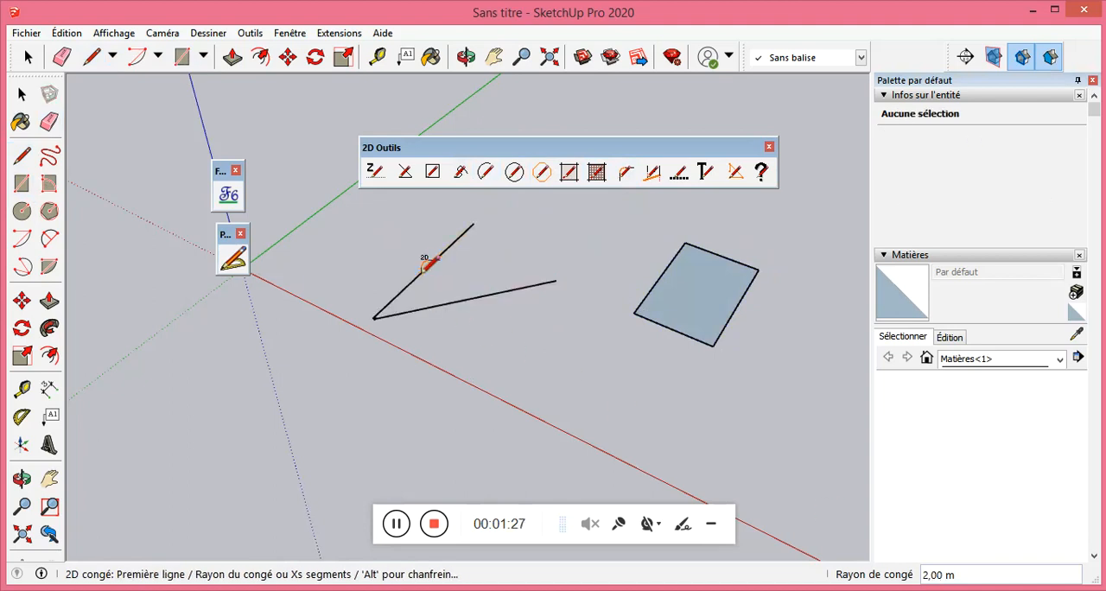
scroll(389, 322, "up", 5)
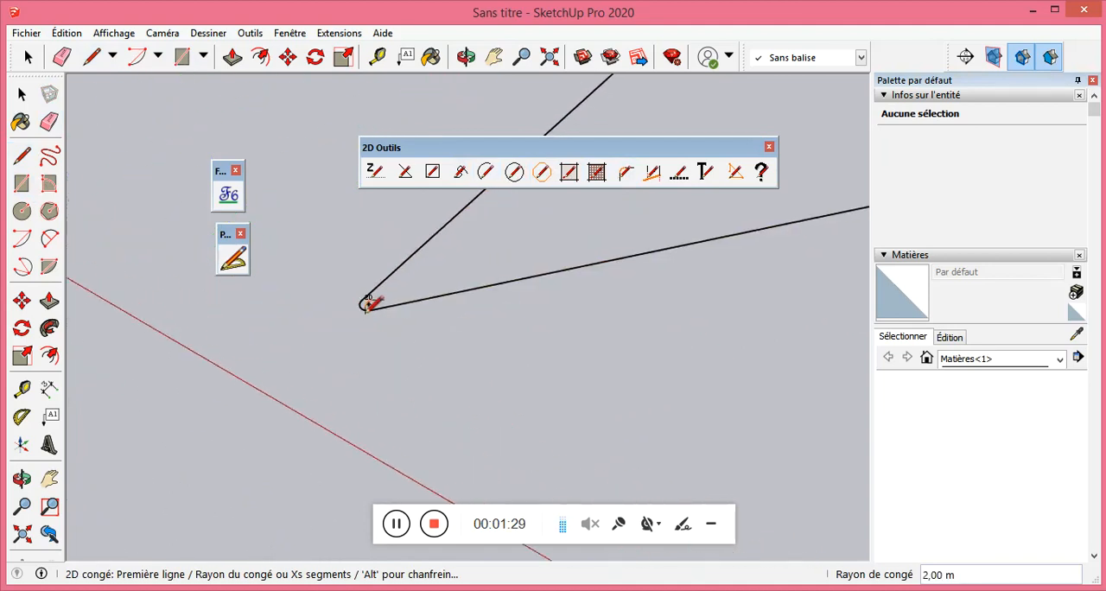
scroll(371, 312, "up", 2)
scroll(437, 369, "down", 4)
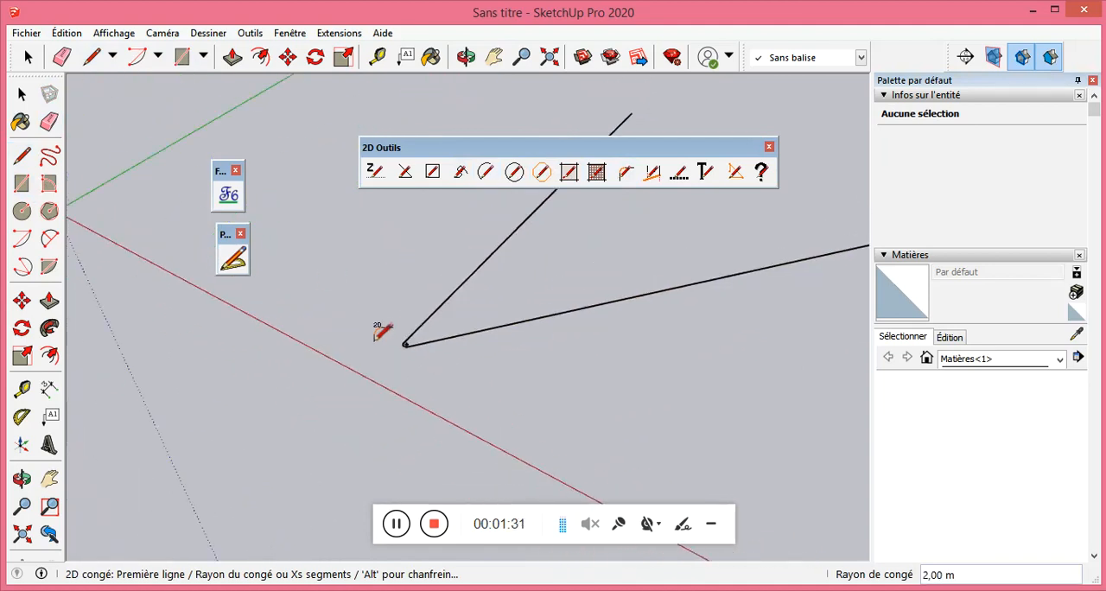
Draw a 10 m line along the green axis direction in the empty area between the origin and the filleted lines.
left_click(21, 155)
scroll(556, 365, "down", 1)
scroll(444, 279, "down", 1)
scroll(370, 284, "down", 1)
left_click(362, 290)
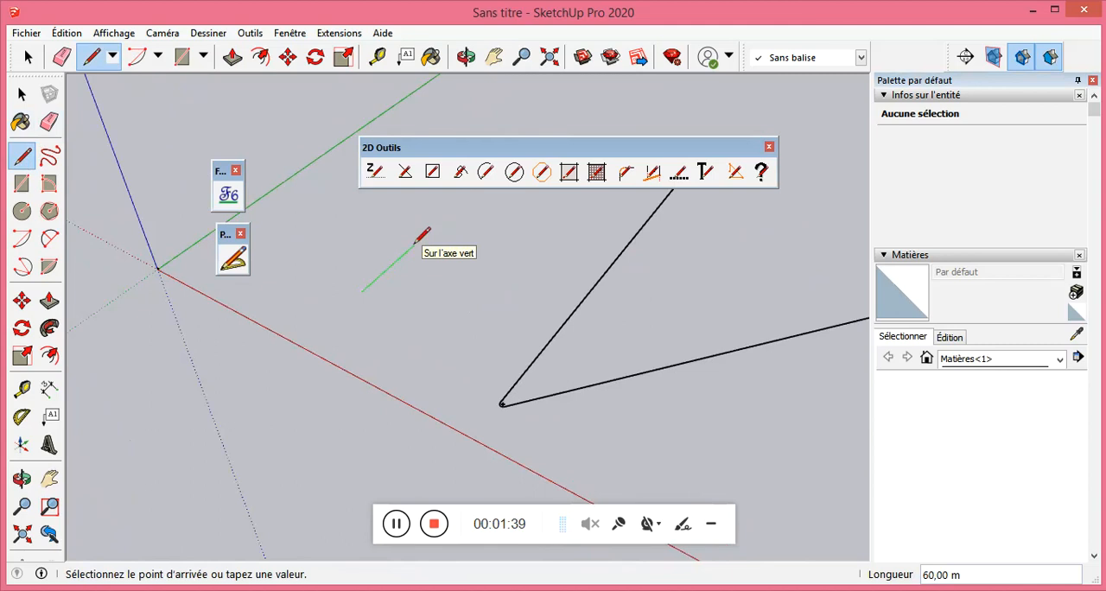
type("10")
key("Return")
scroll(372, 282, "up", 5)
scroll(375, 285, "up", 3)
key("Escape")
Draw a second line starting near the lower end of the 10 m line without touching it.
scroll(374, 307, "down", 3)
left_click(356, 295)
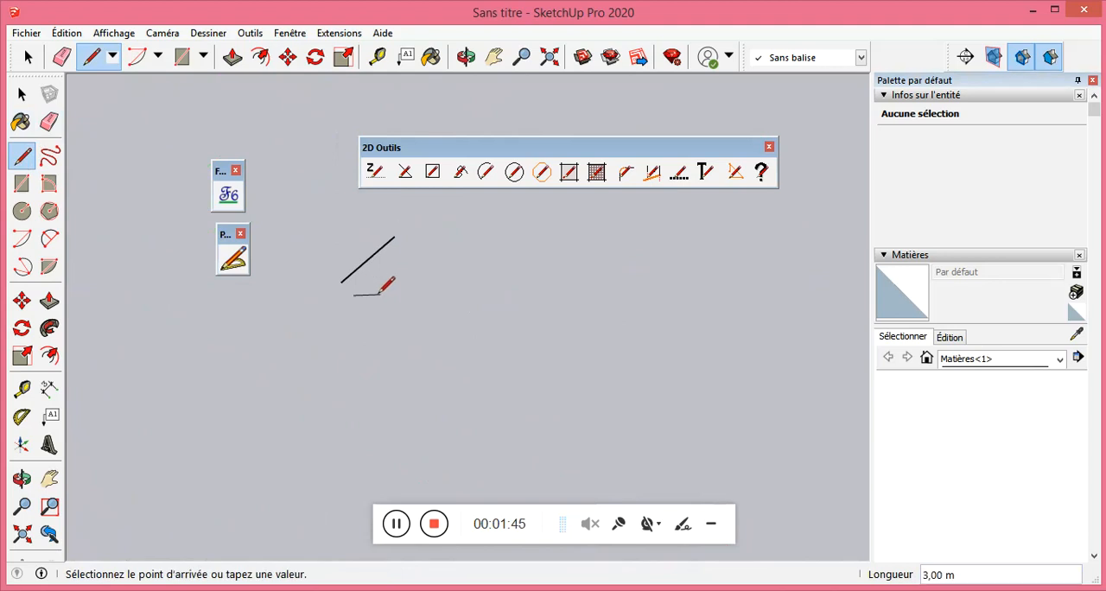
left_click(443, 293)
key("Escape")
Draw a rectangle of about 12.4 m by 13.3 m below the two short lines.
left_click(22, 183)
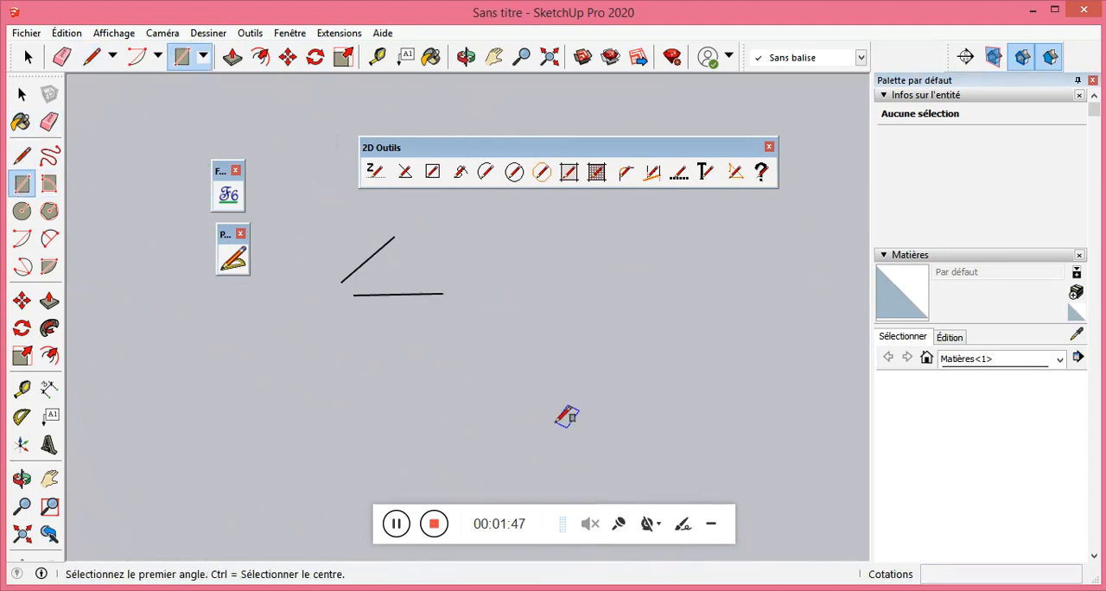
left_click(421, 396)
left_click(594, 364)
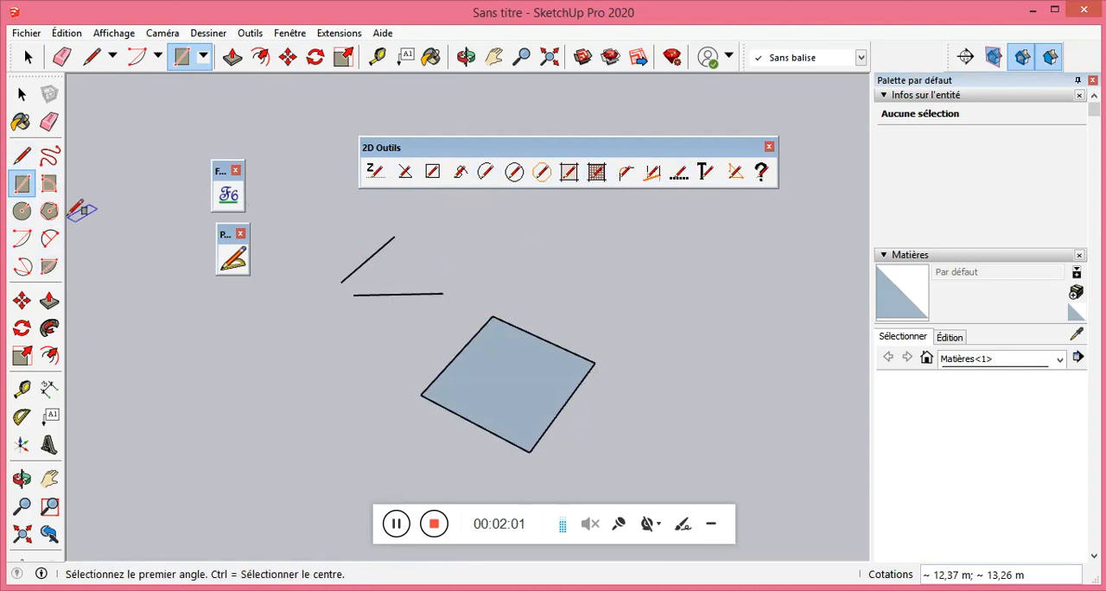
left_click(406, 172)
left_click(537, 271)
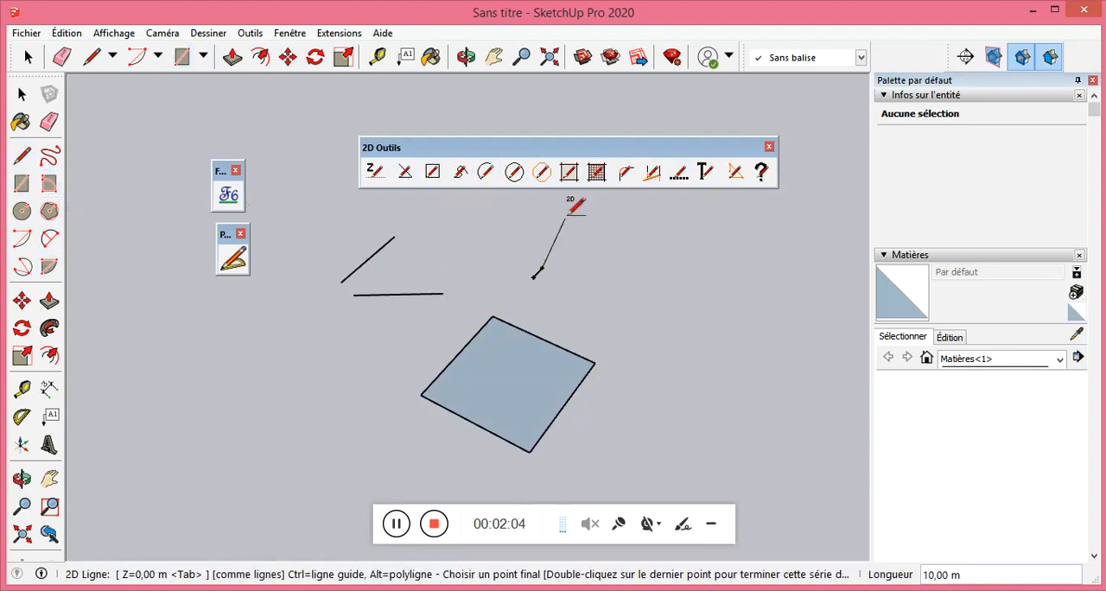
key("Escape")
left_click(545, 278)
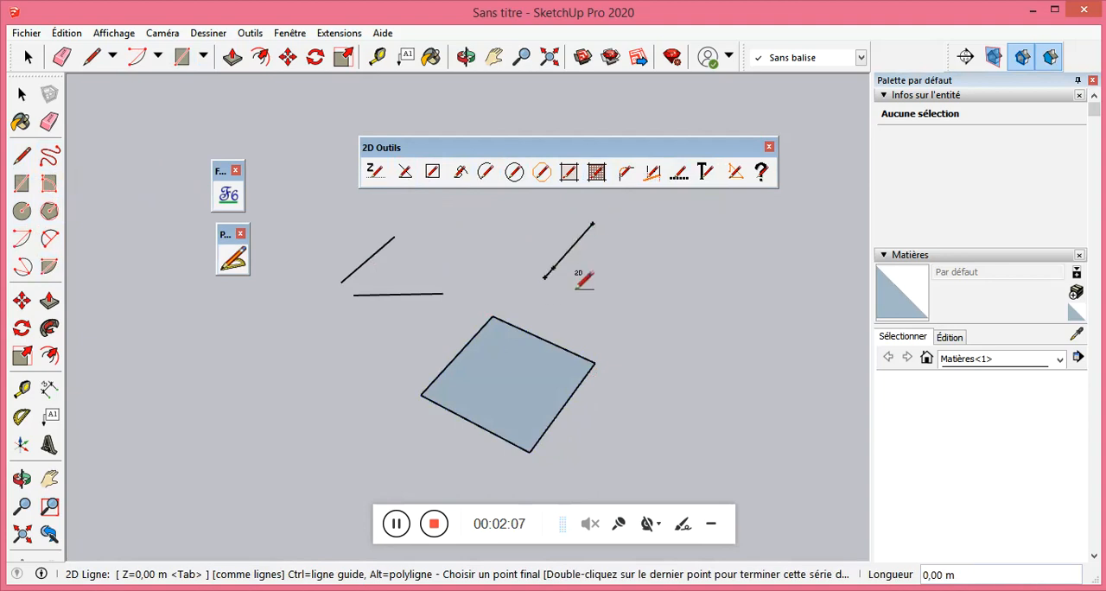
key("Escape")
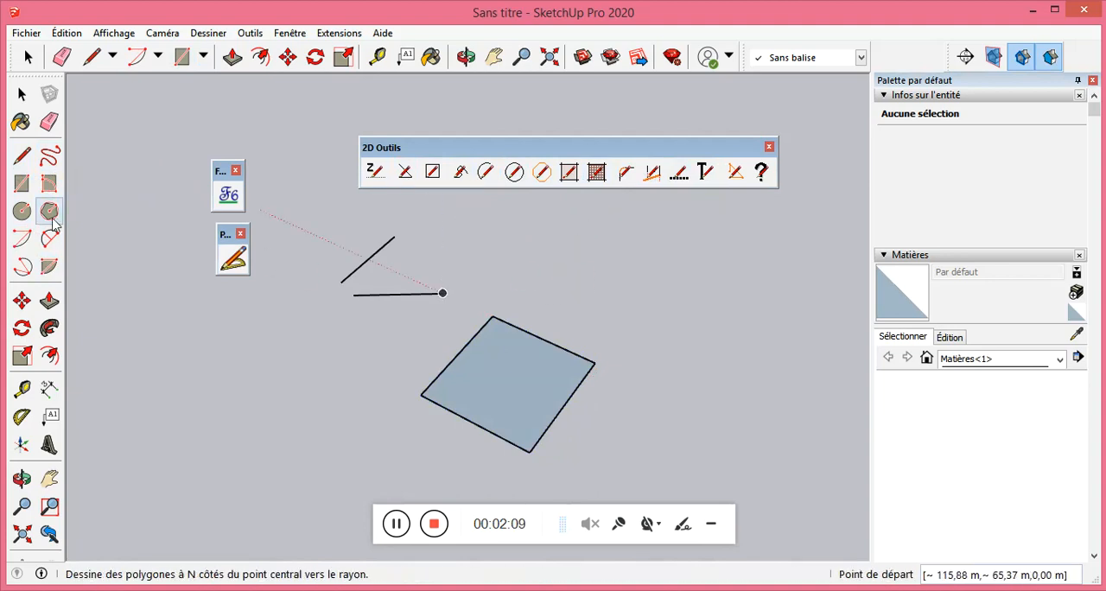
Join the two short lines with a 2D fillet of radius 2 m.
left_click(629, 172)
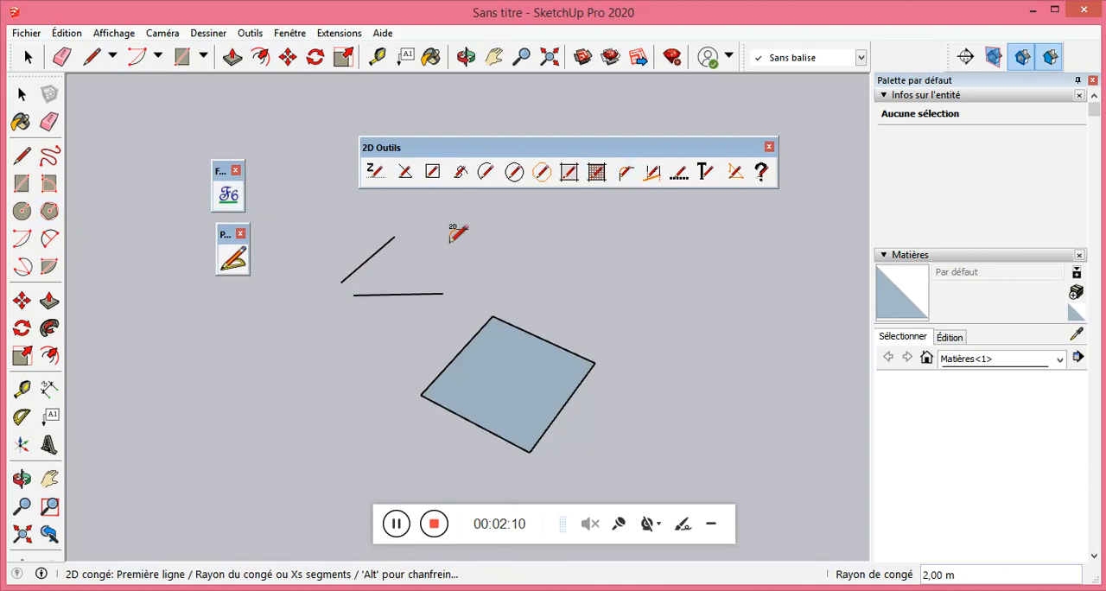
left_click(372, 293)
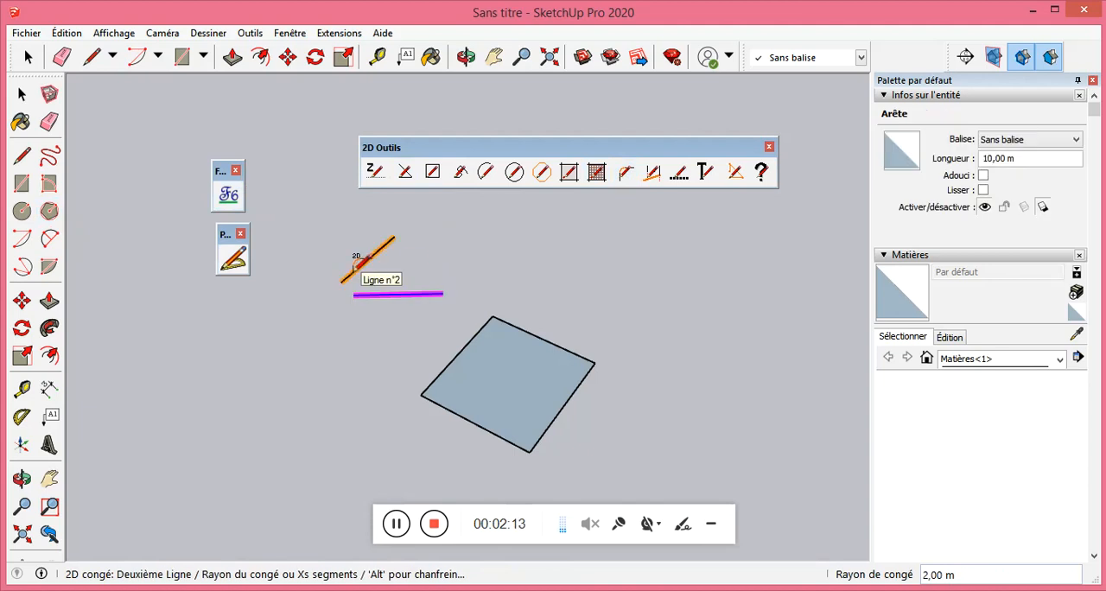
left_click(361, 263)
scroll(389, 277, "up", 3)
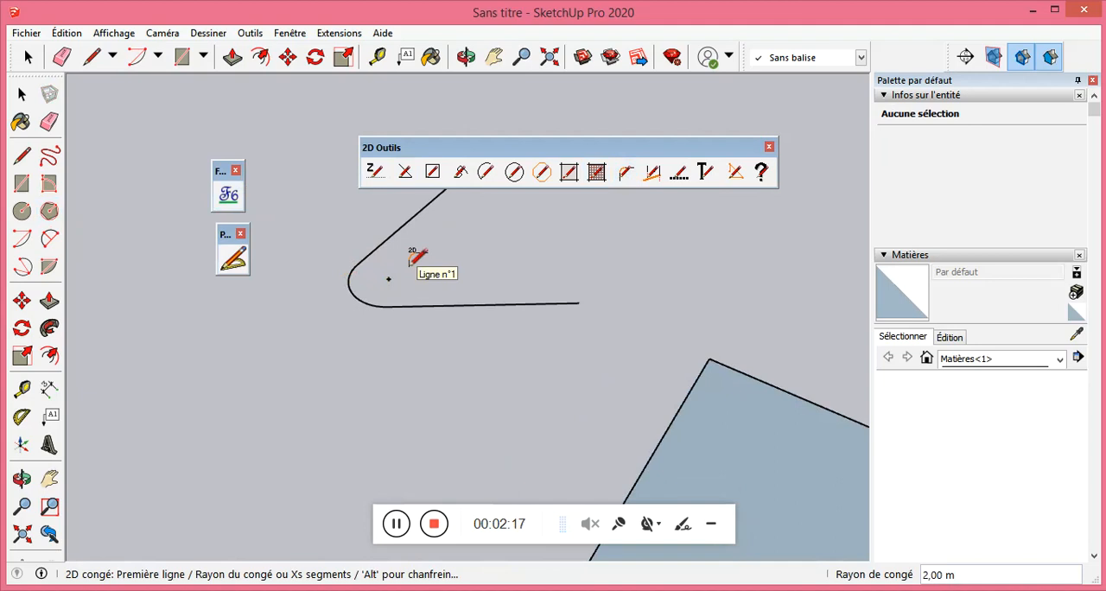
Set the fillet radius to 1 m and fillet the same two short lines again.
key("Return")
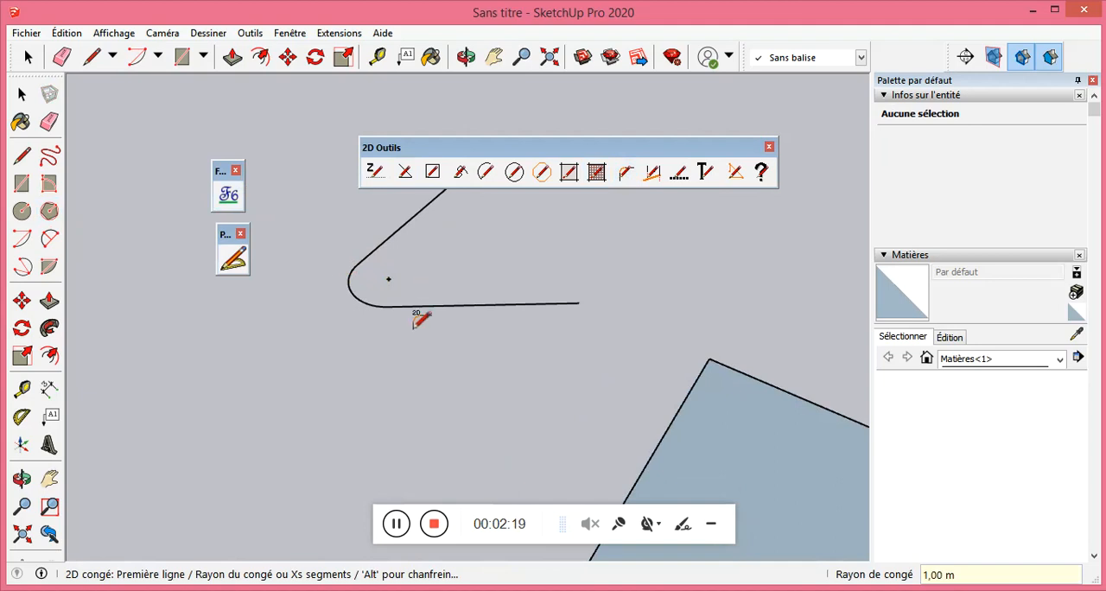
left_click(466, 303)
left_click(402, 226)
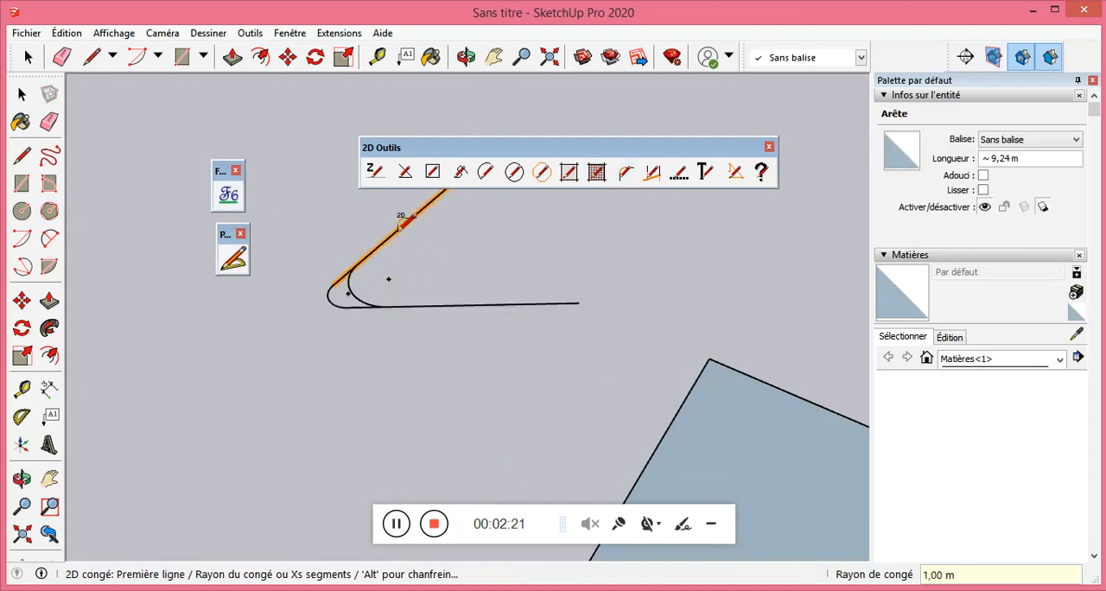
Round the upper corner of the small rectangle with the 1 m fillet.
scroll(471, 303, "down", 3)
left_click(590, 348)
left_click(611, 344)
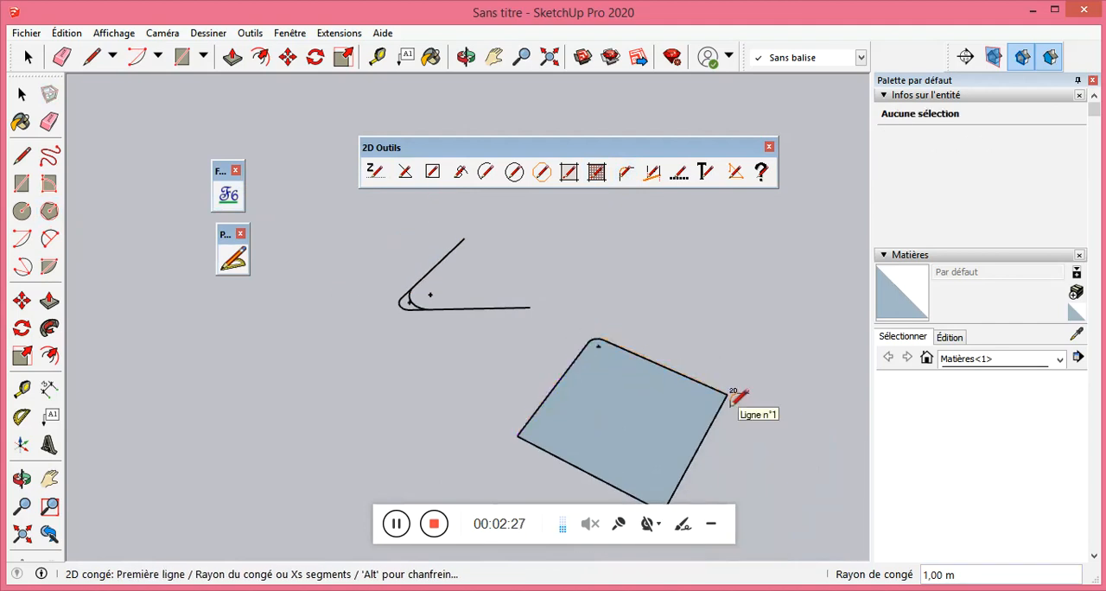
Round the rectangle's adjacent right-hand corner with a fillet radius of 3 m.
left_click(721, 390)
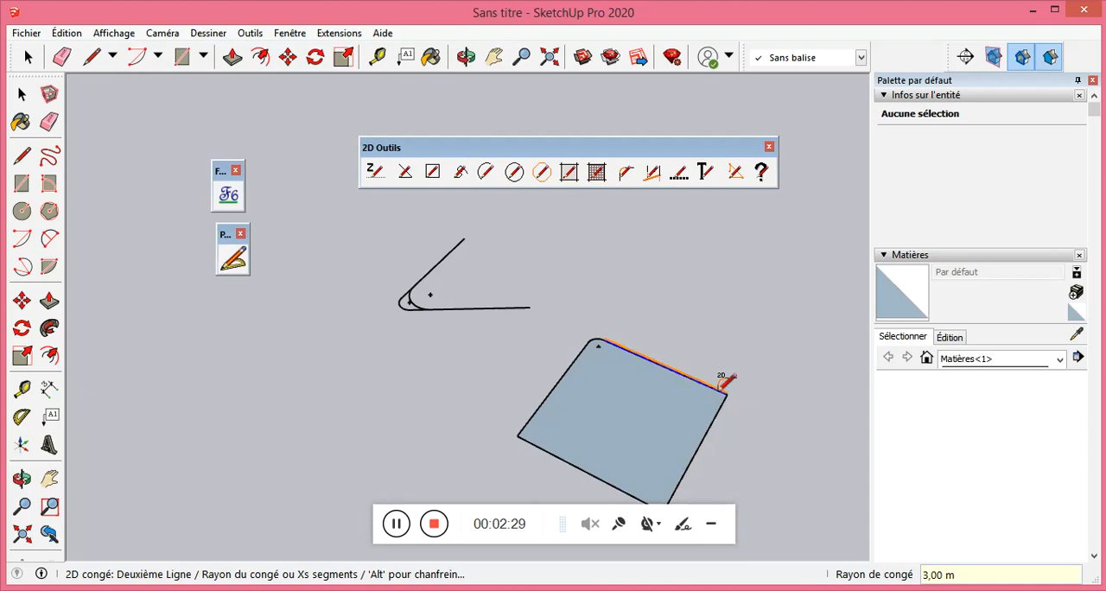
left_click(723, 400)
scroll(608, 311, "down", 2)
scroll(611, 363, "up", 3)
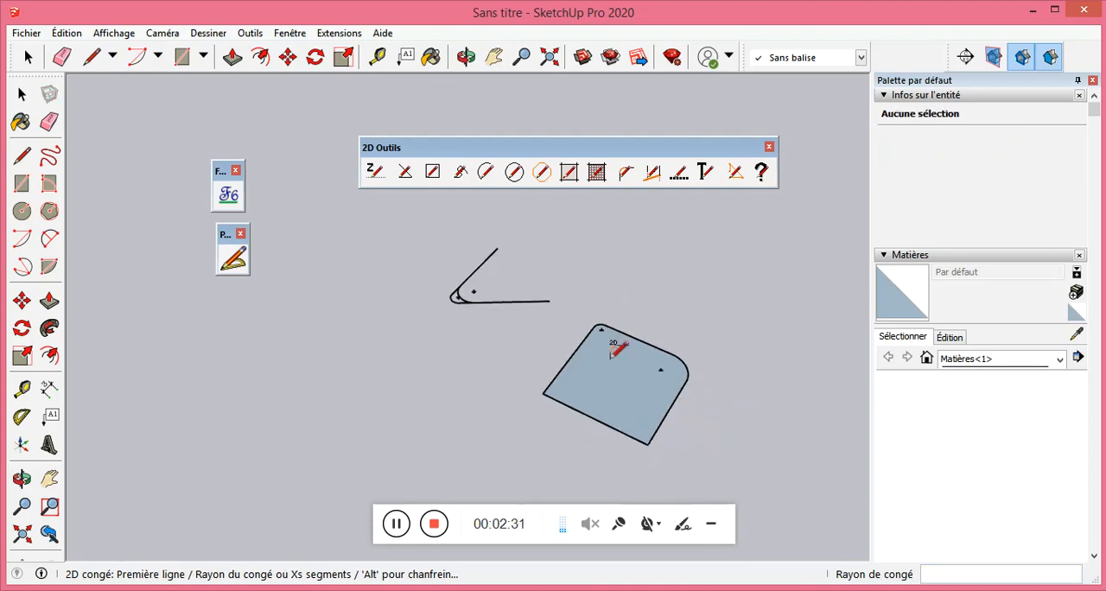
scroll(515, 343, "down", 2)
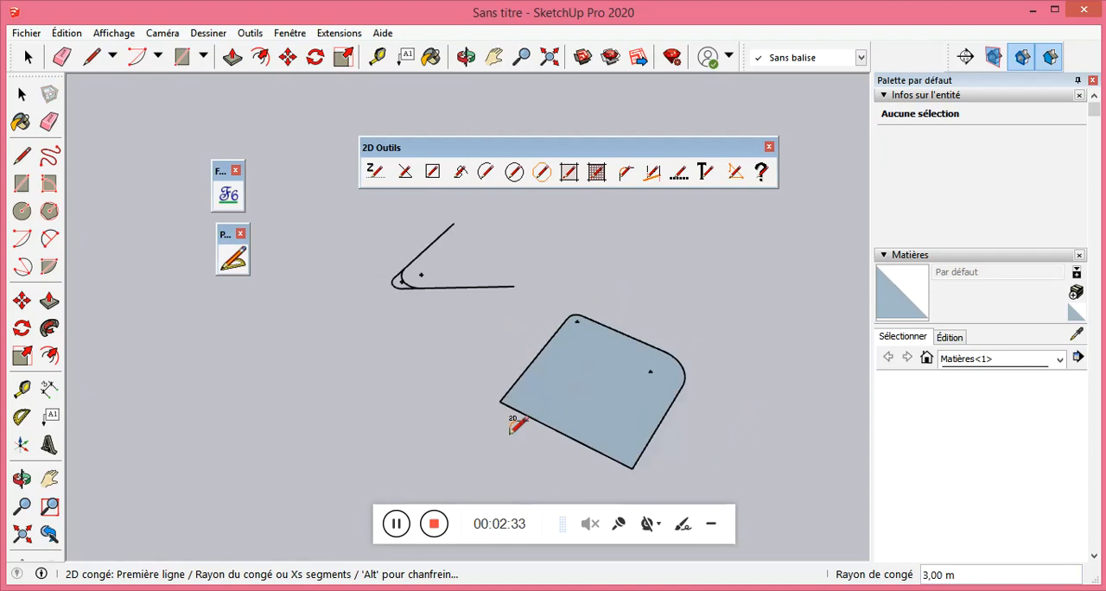
left_click(461, 511)
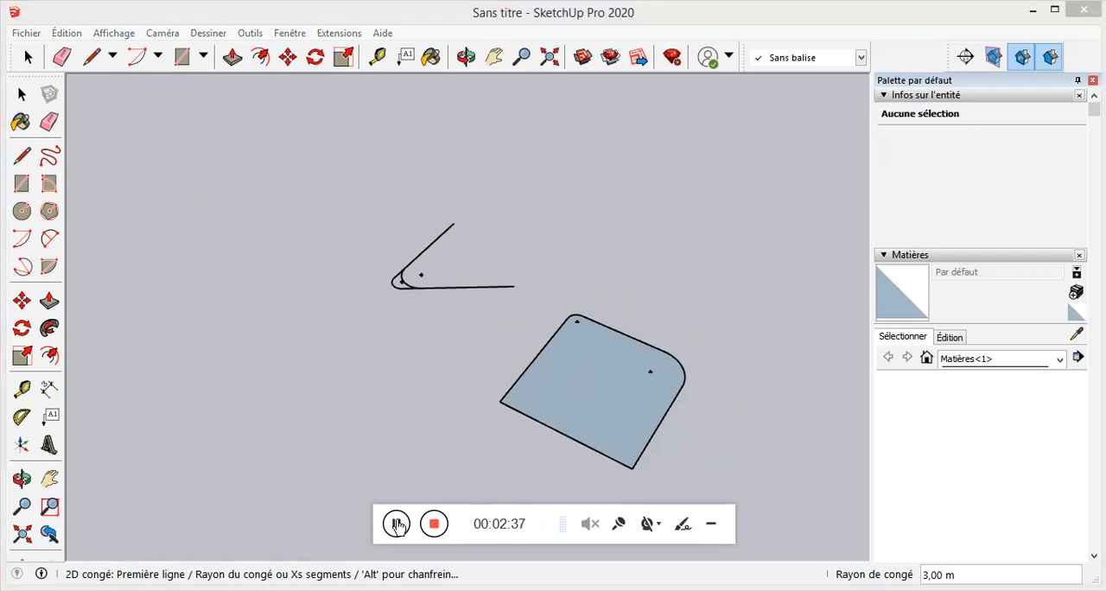
mouse_move(378, 506)
left_mouse_down()
mouse_move(390, 529)
mouse_move(739, 529)
left_mouse_up()
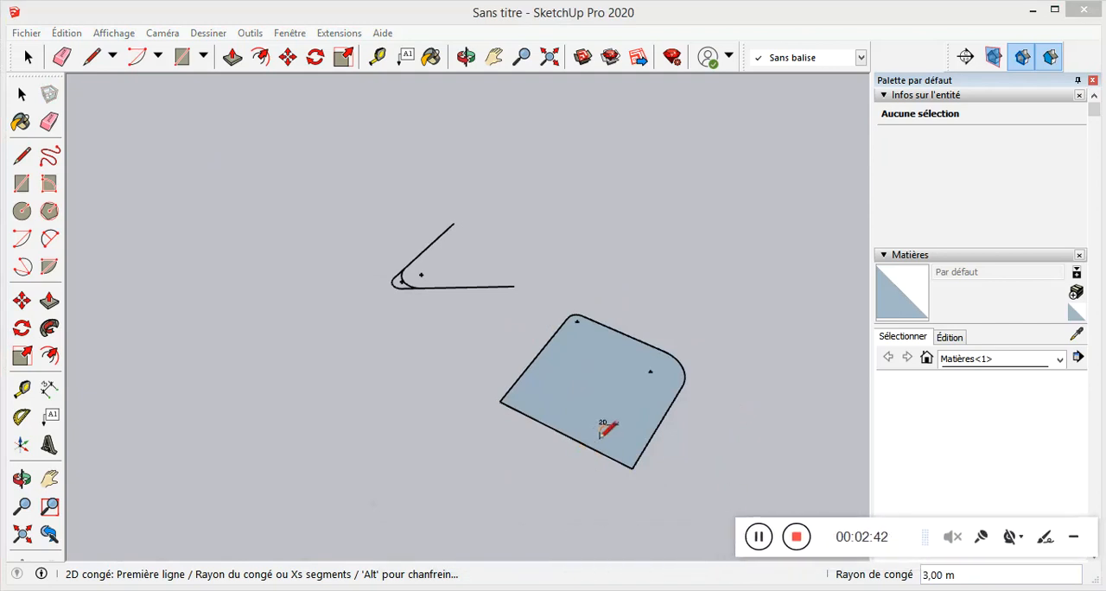
left_click(433, 385)
Switch the 2D fillet command to chamfer mode and chamfer the rectangle's left corner by 1 m.
scroll(462, 403, "up", 1)
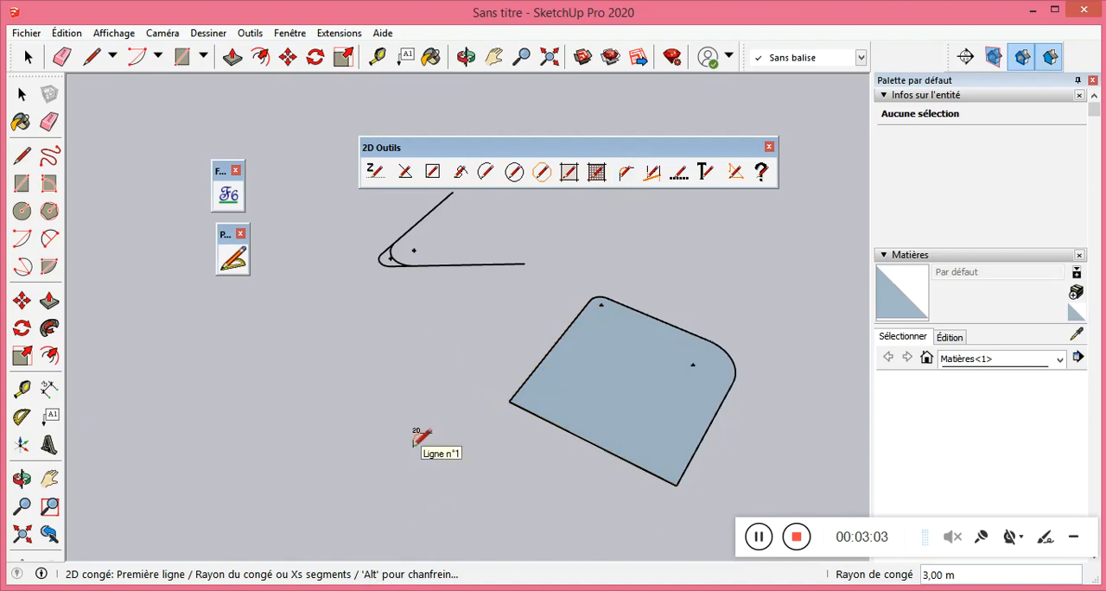
key("alt")
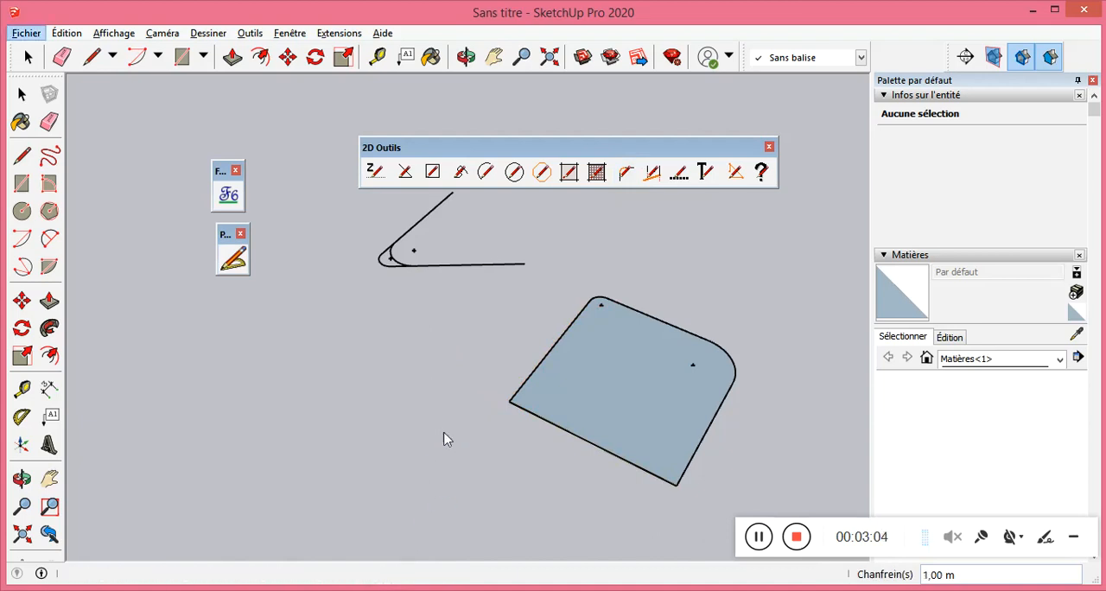
left_click(536, 415)
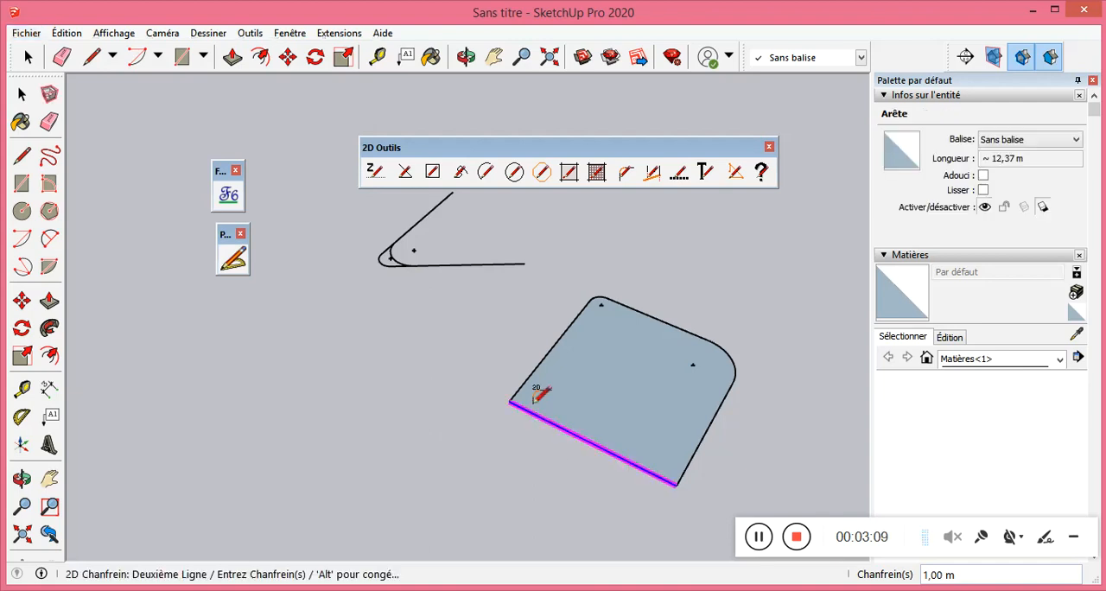
left_click(529, 379)
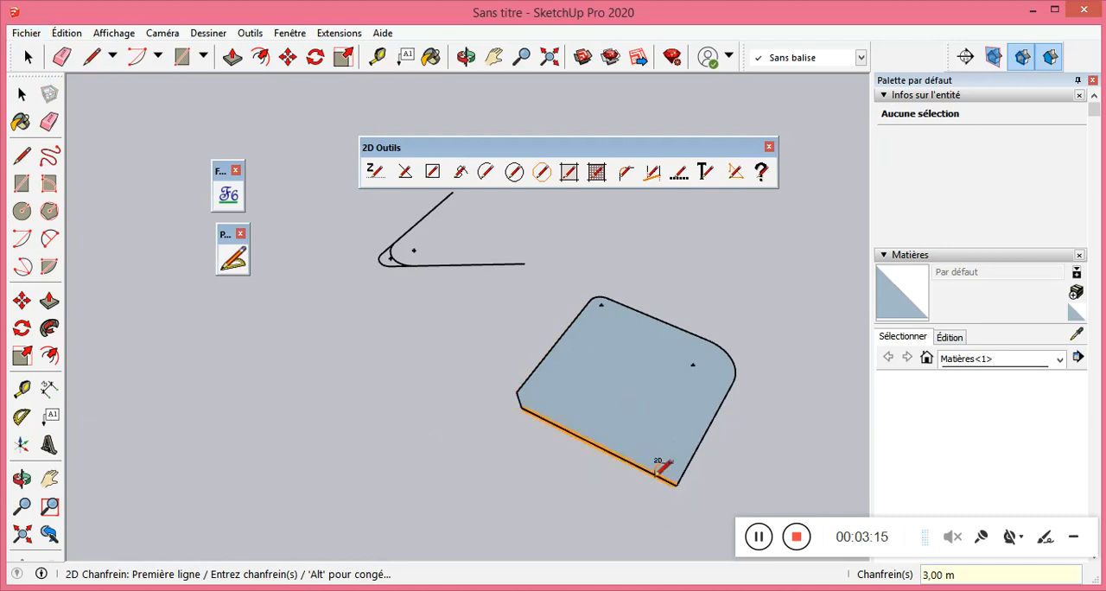
Set the chamfer to 3 m and bevel the rectangle's lowest corner, between its bottom and right edges.
left_click(662, 475)
left_click(692, 458)
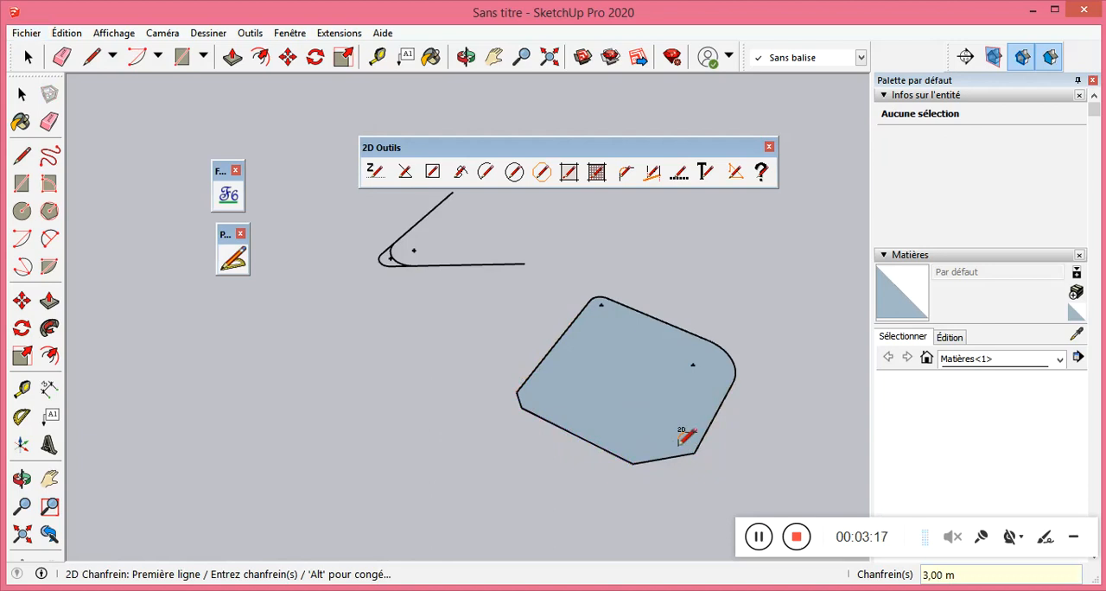
scroll(683, 445, "up", 3)
middle_click_drag(679, 439, 528, 445)
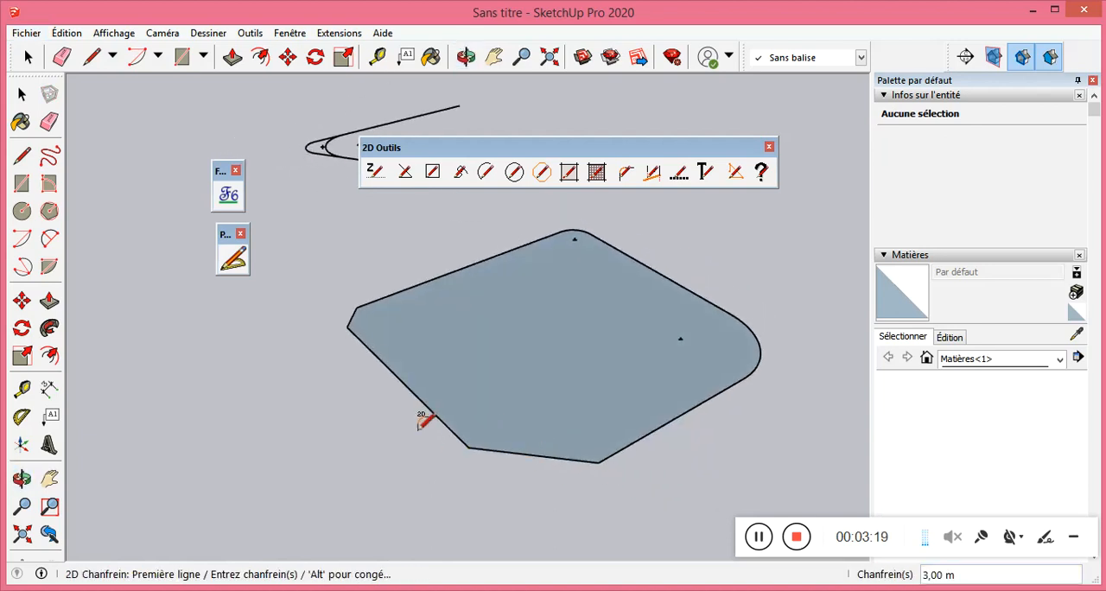
middle_click_drag(441, 399, 526, 445)
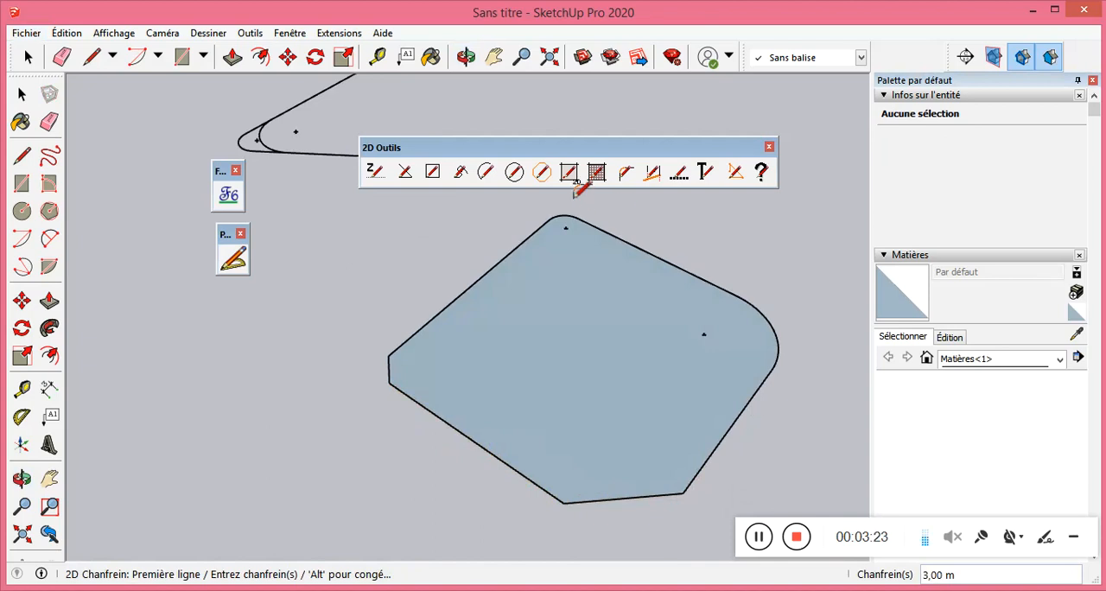
Show the 1001bit - tools toolbar and move the 2D Outils toolbar clear of it.
left_click(517, 177)
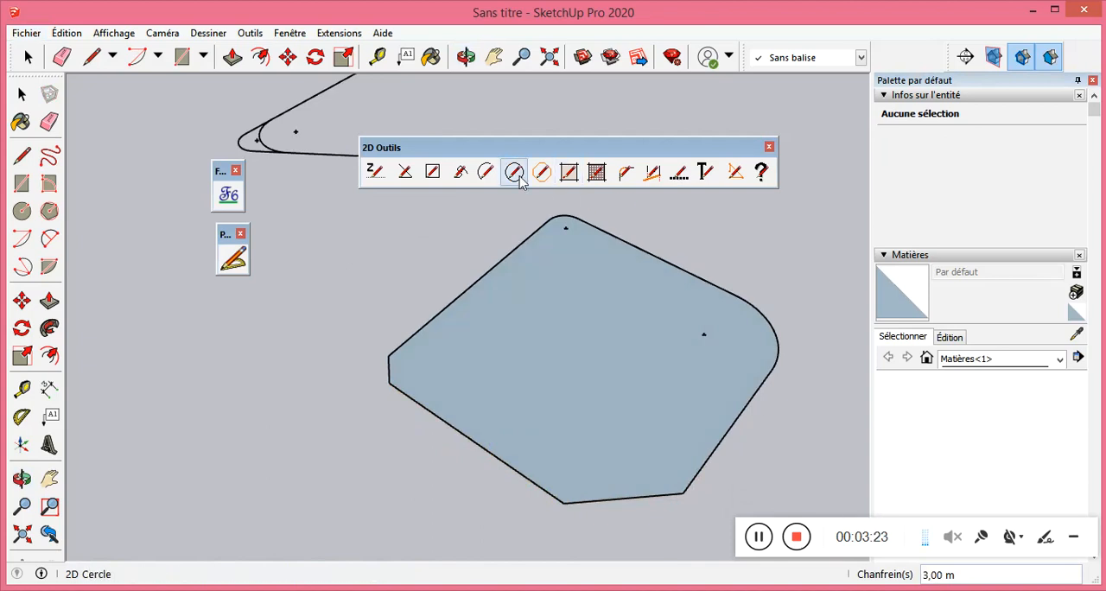
right_click(567, 174)
left_click(615, 14)
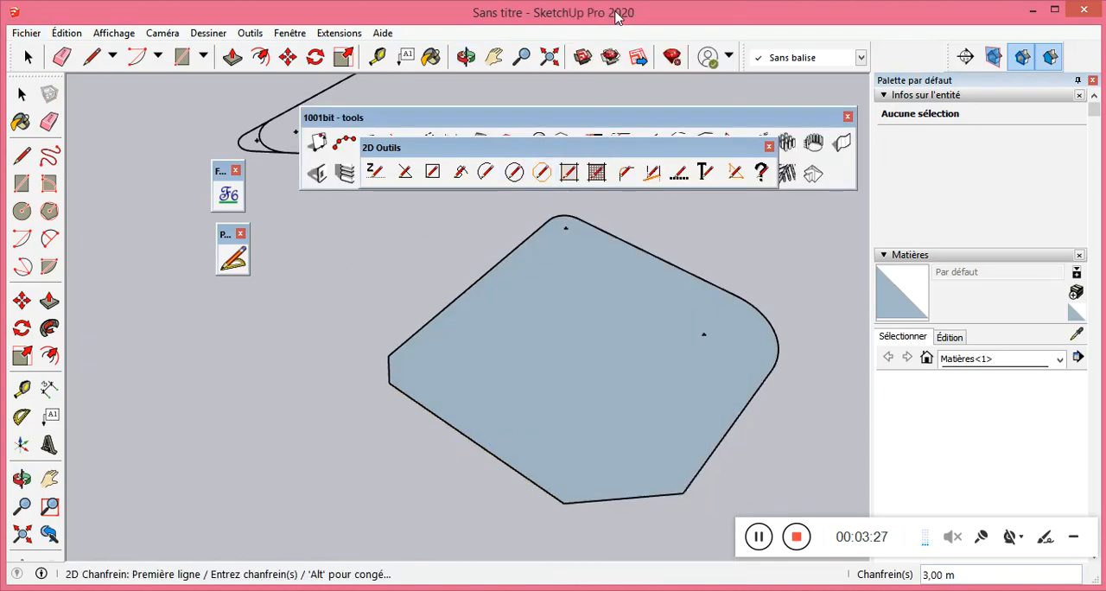
left_click_drag(531, 143, 537, 195)
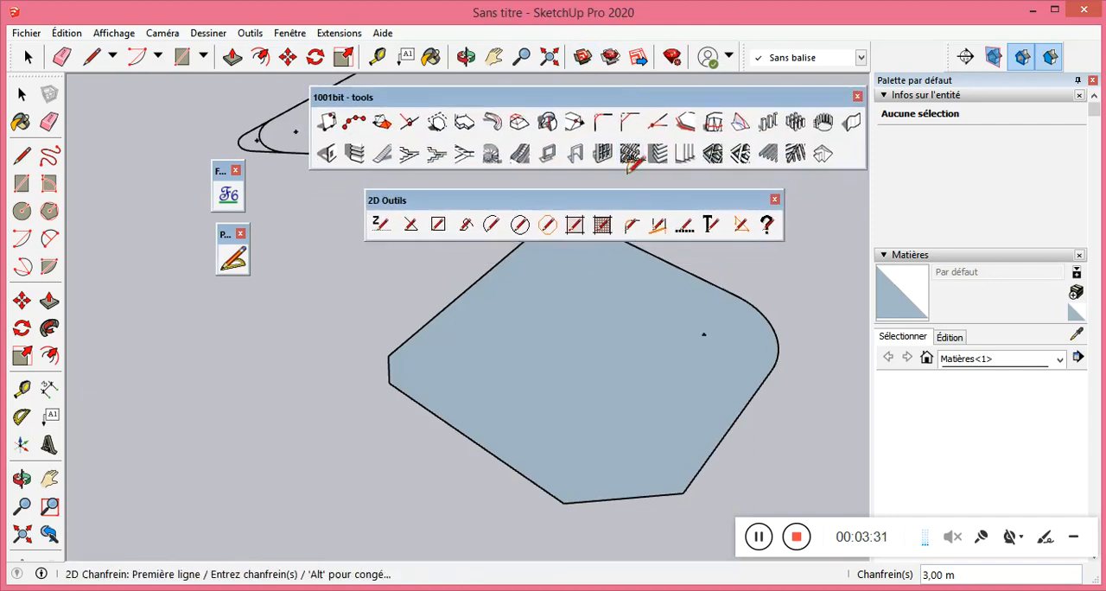
left_click_drag(632, 206, 639, 189)
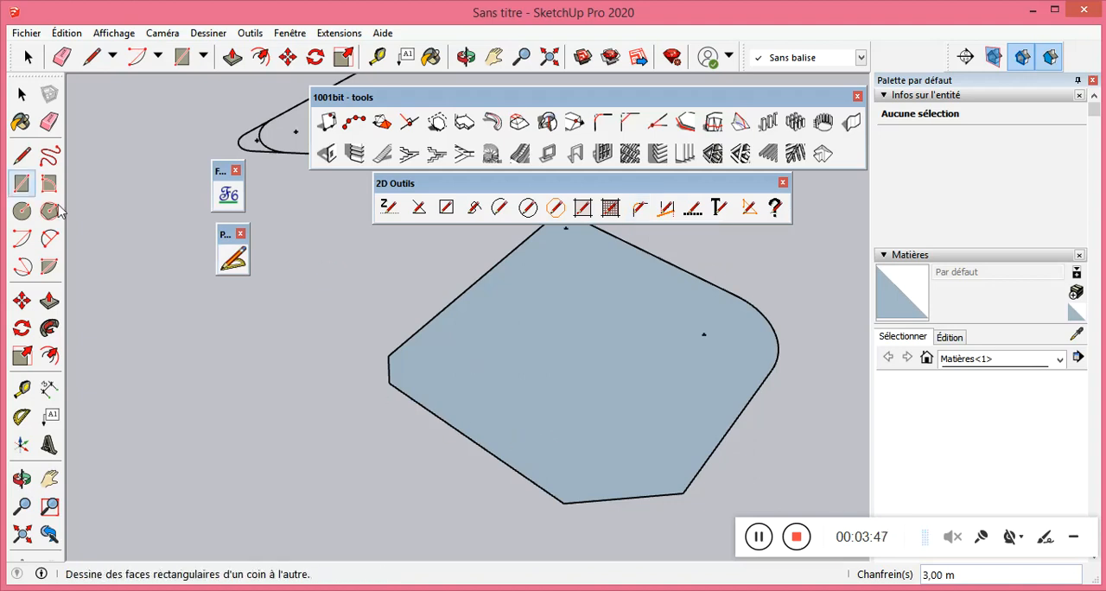
Leave the chamfer command, close the 1001bit - tools toolbar and move the 2D Outils toolbar away from the geometry.
left_click(22, 94)
scroll(313, 336, "down", 3)
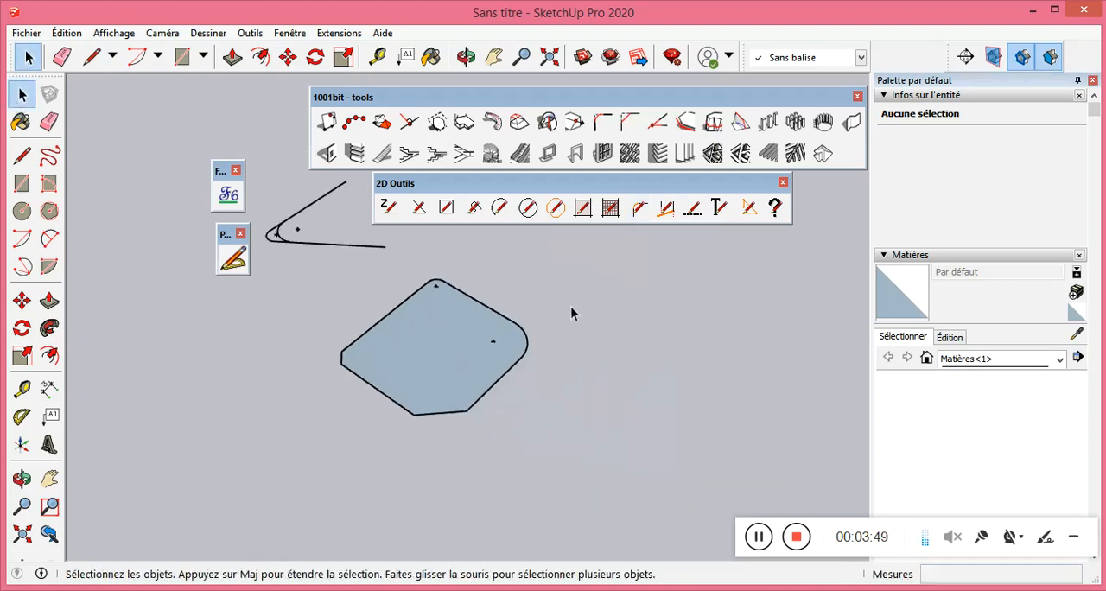
left_click(857, 96)
left_click_drag(741, 184, 768, 97)
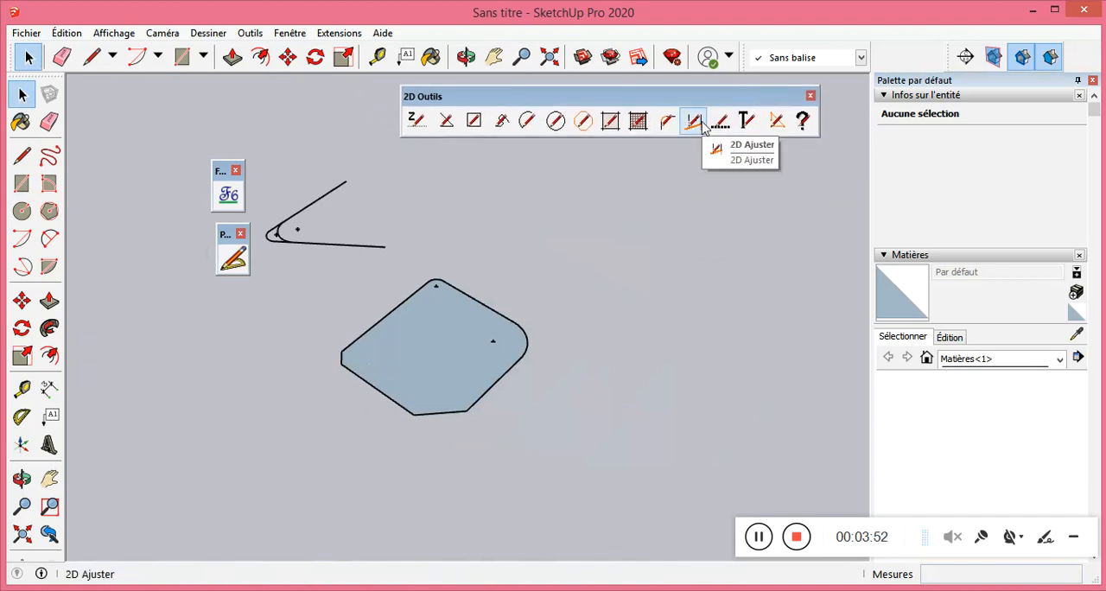
Beside the chamfered rectangle, draw a slanted line about 16 m long and two separate diverging lines stopping just short of it.
left_click(23, 159)
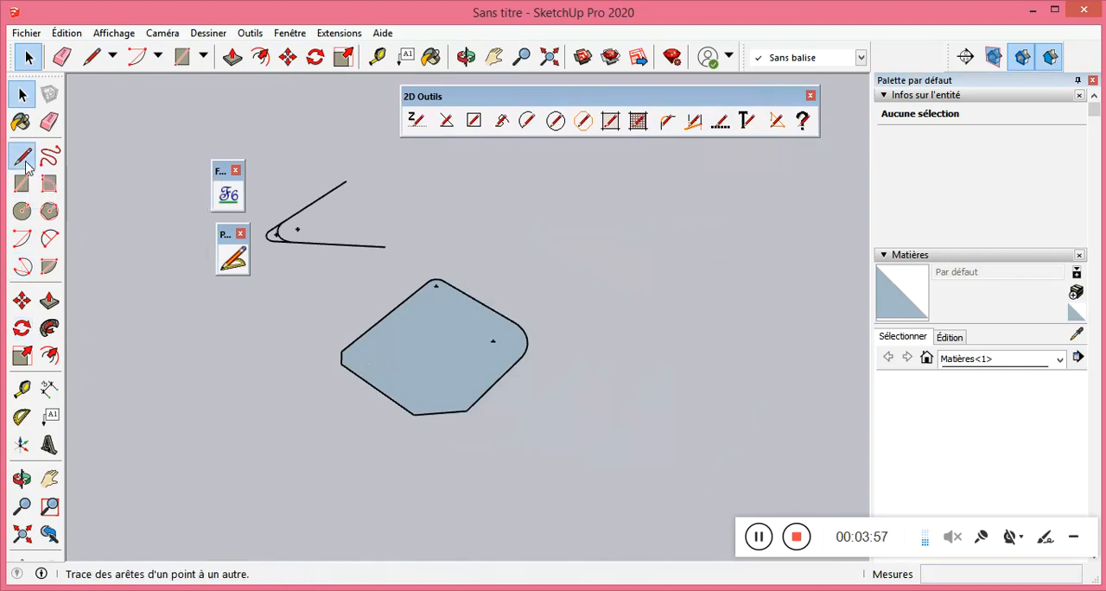
left_click(702, 223)
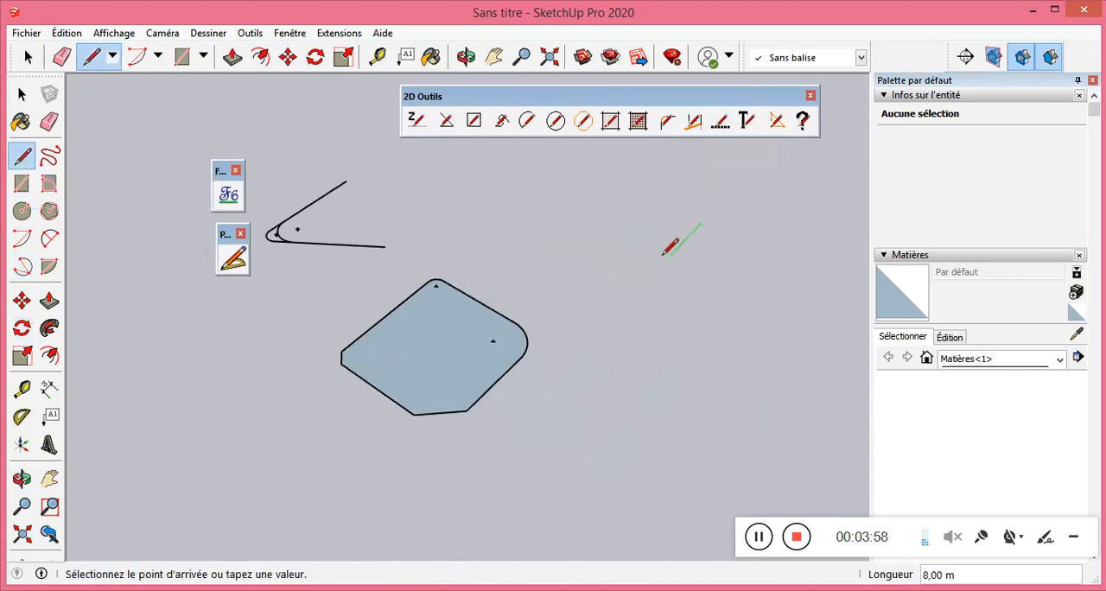
left_click(581, 281)
key("Escape")
left_click(737, 365)
left_click(656, 270)
key("Escape")
left_click(805, 306)
left_click(686, 251)
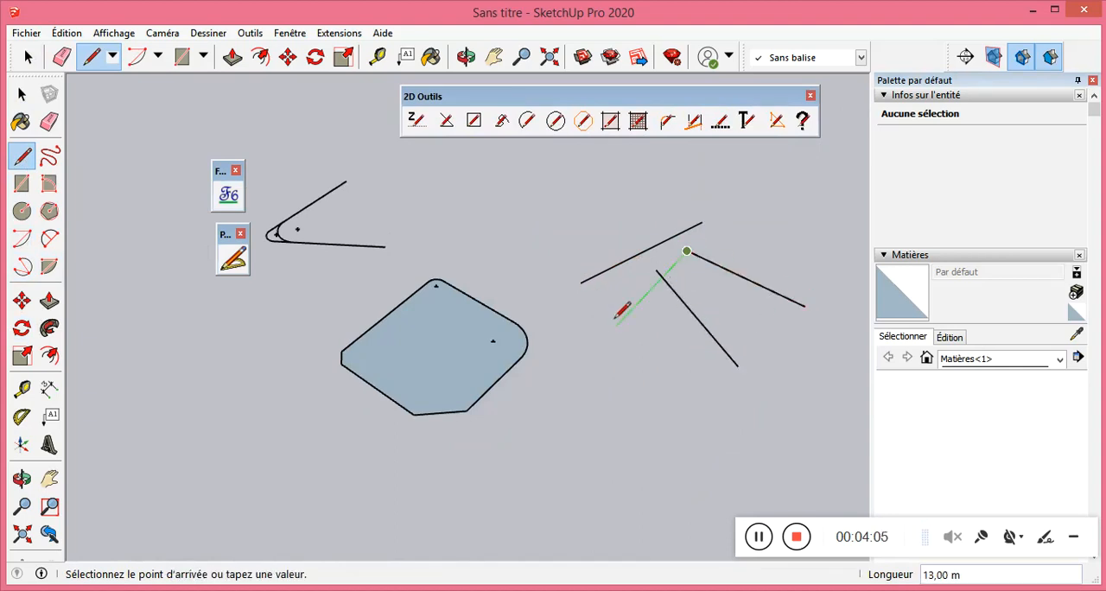
key("Escape")
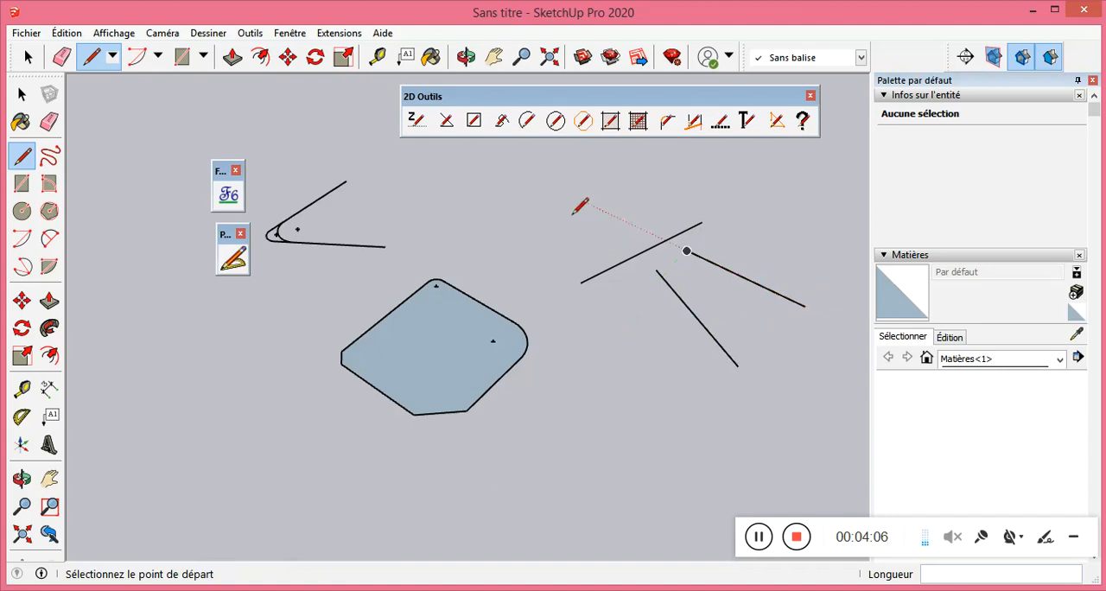
Draw another slanted line above the first one, roughly parallel to it.
left_click(532, 229)
left_click(661, 169)
key("Escape")
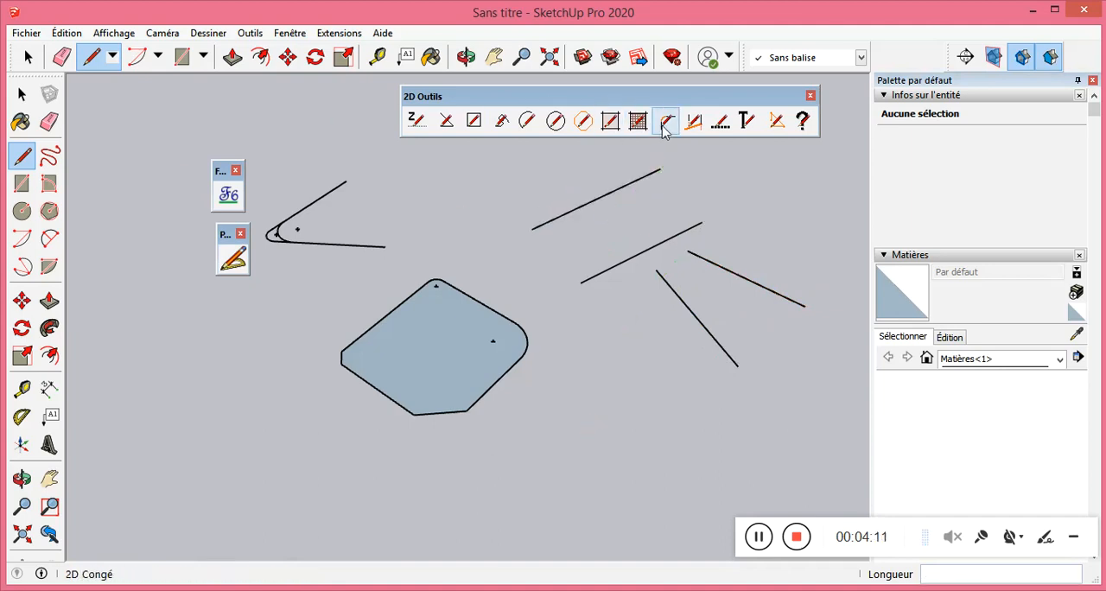
Extend the two diverging lines to the upper slanted line with 2D Ajuster, using that line as the boundary.
left_click(693, 120)
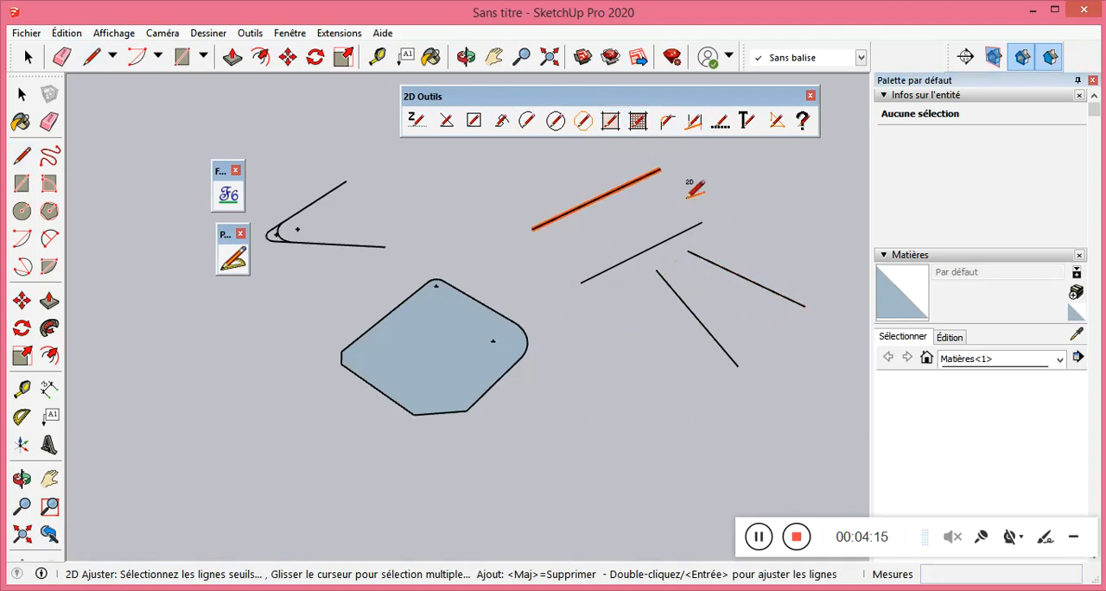
key("Return")
left_click(733, 271)
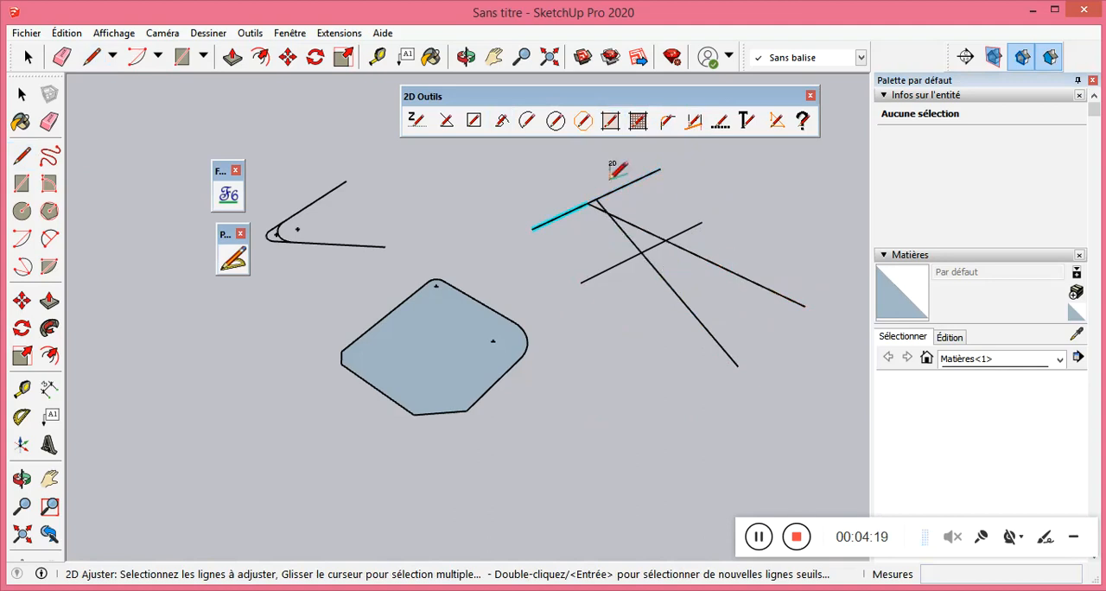
scroll(597, 209, "up", 3)
scroll(510, 212, "down", 4)
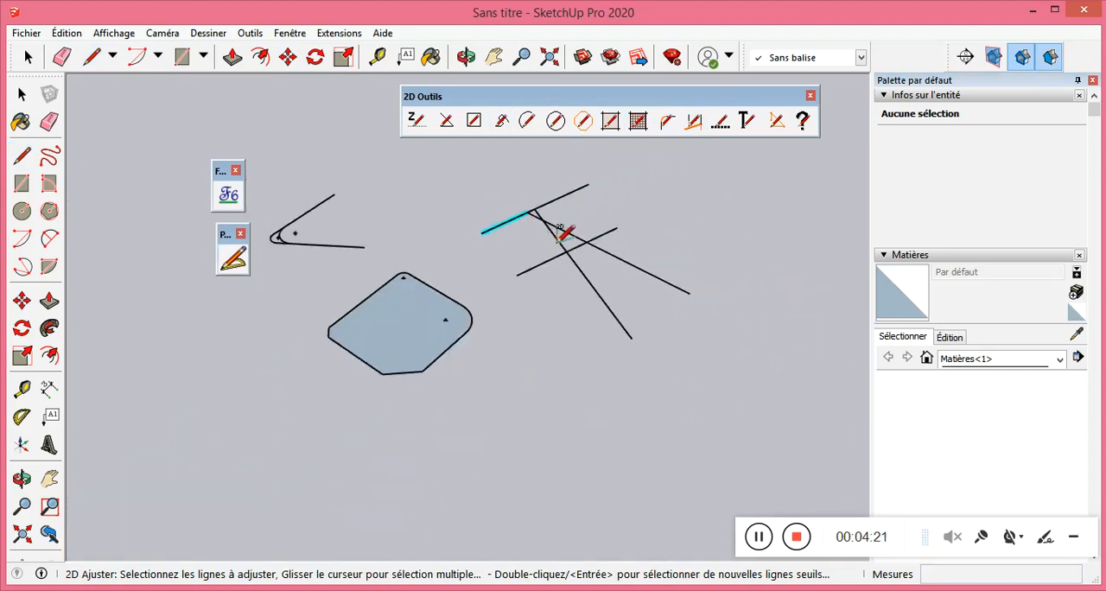
Trim the two diverging lines back to the lower slanted line with 2D Ajuster, using that line as the boundary.
left_click(693, 120)
left_click(609, 227)
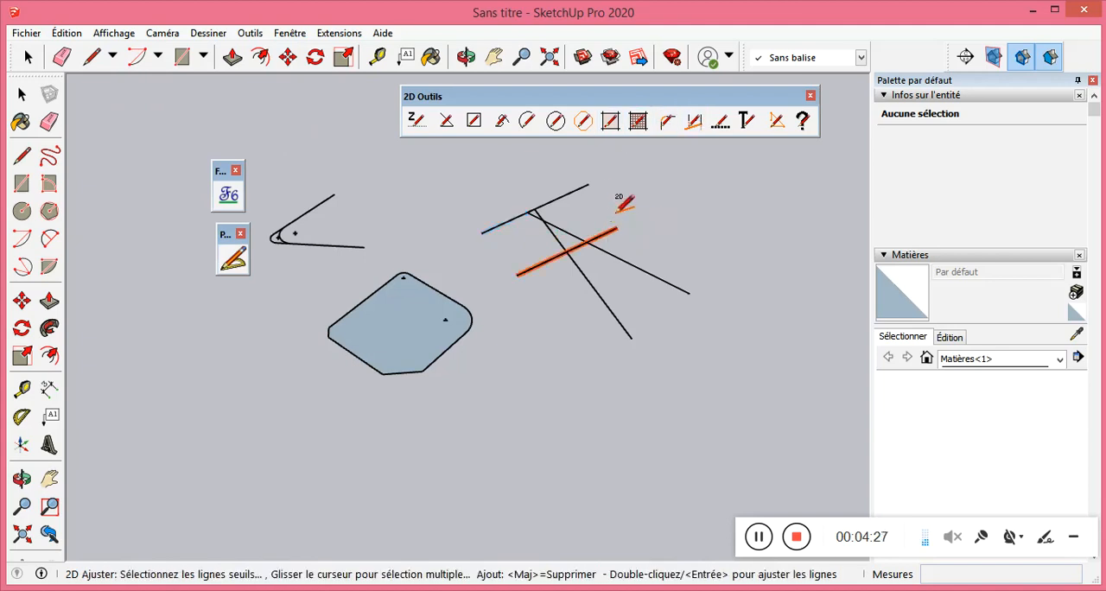
double_click(598, 216)
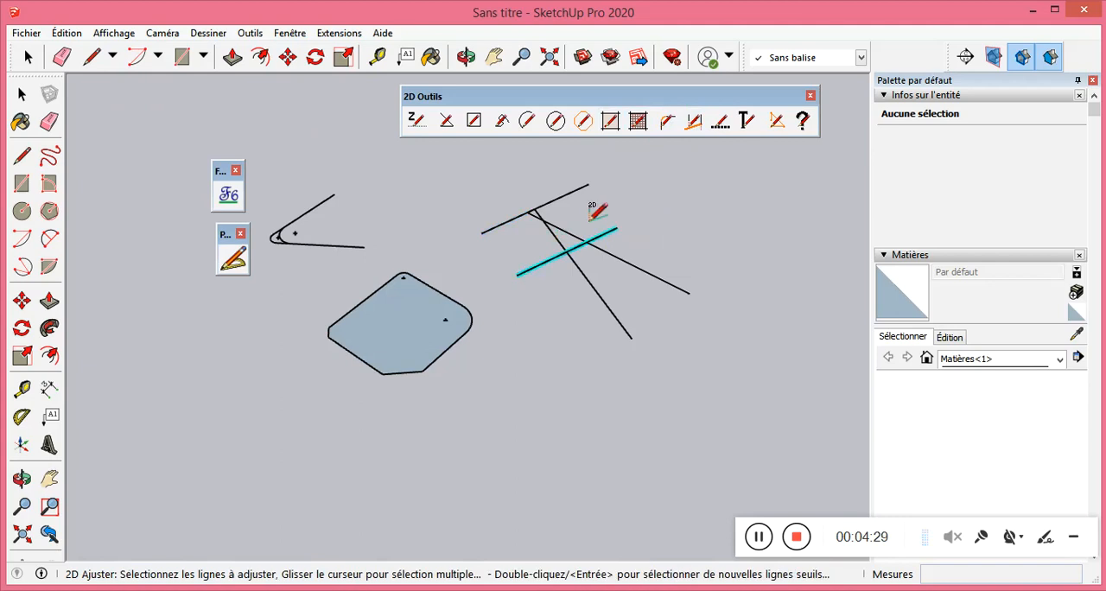
left_click(574, 233)
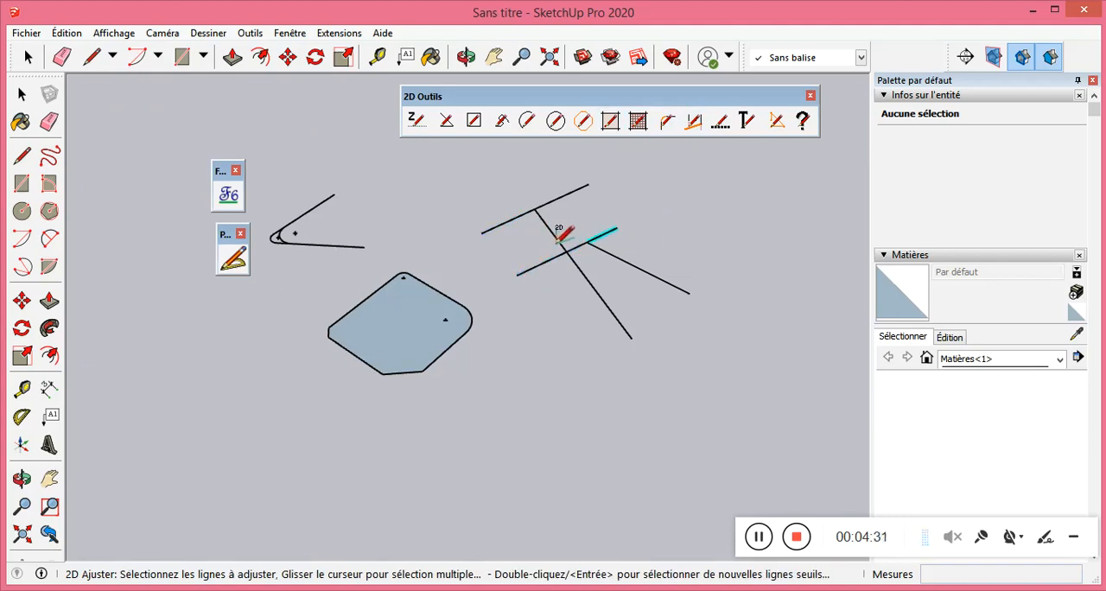
scroll(567, 253, "up", 2)
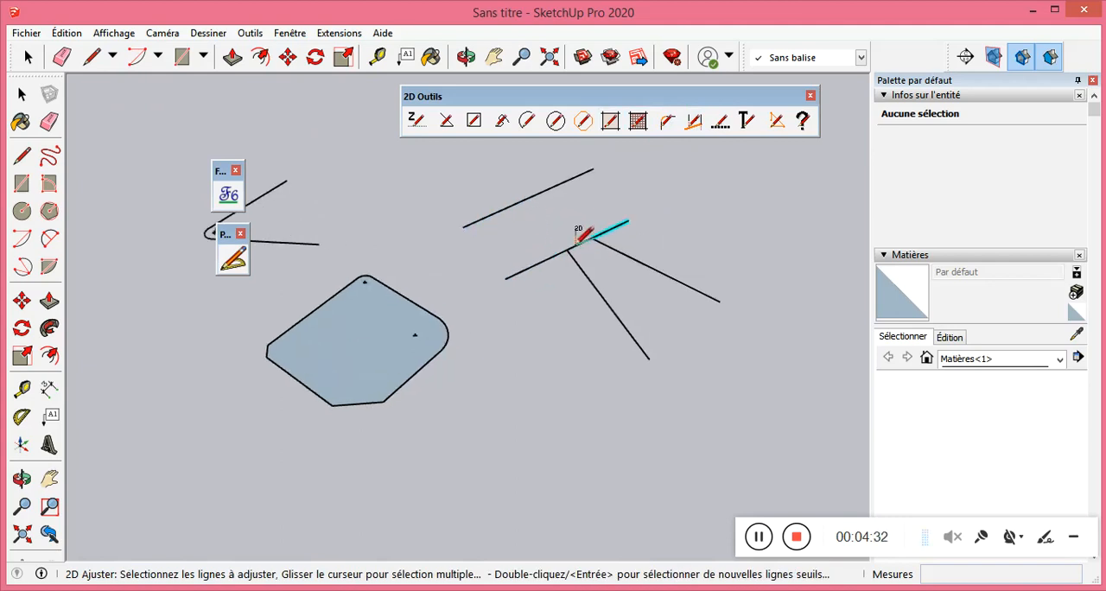
double_click(620, 257)
key("space")
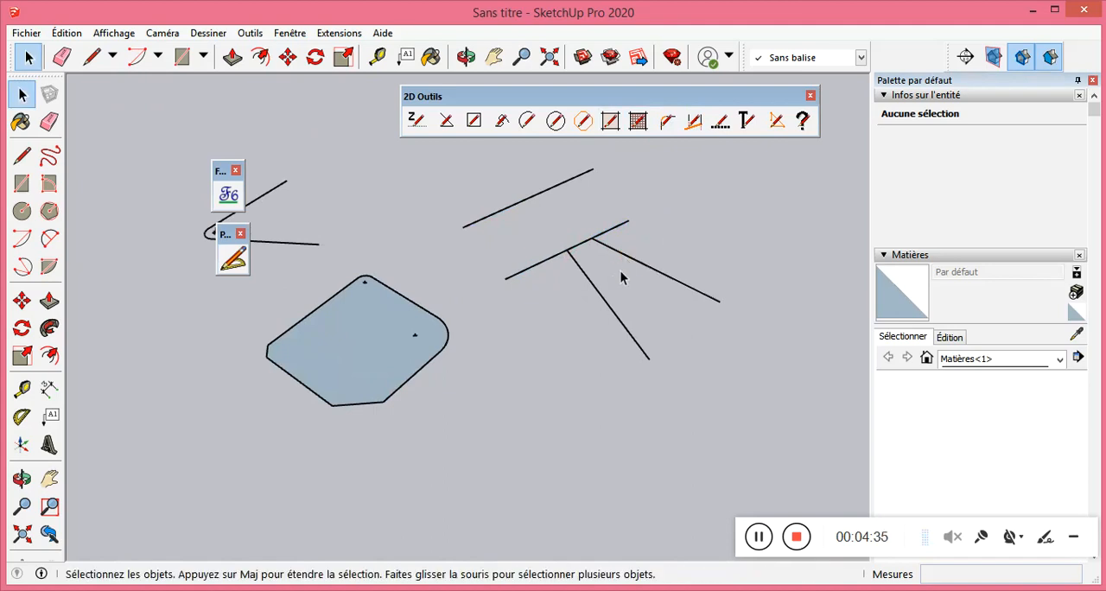
Cut away the lower slanted line's middle part with 2D Ajuster, using the two diverging lines as boundaries.
left_click(693, 120)
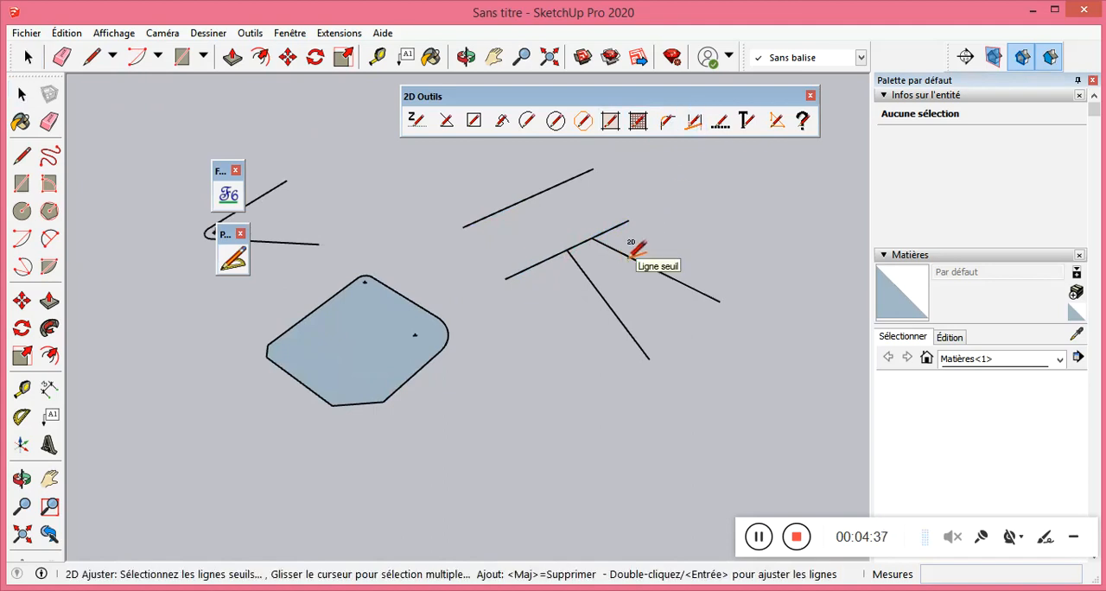
left_click(589, 279)
double_click(597, 263)
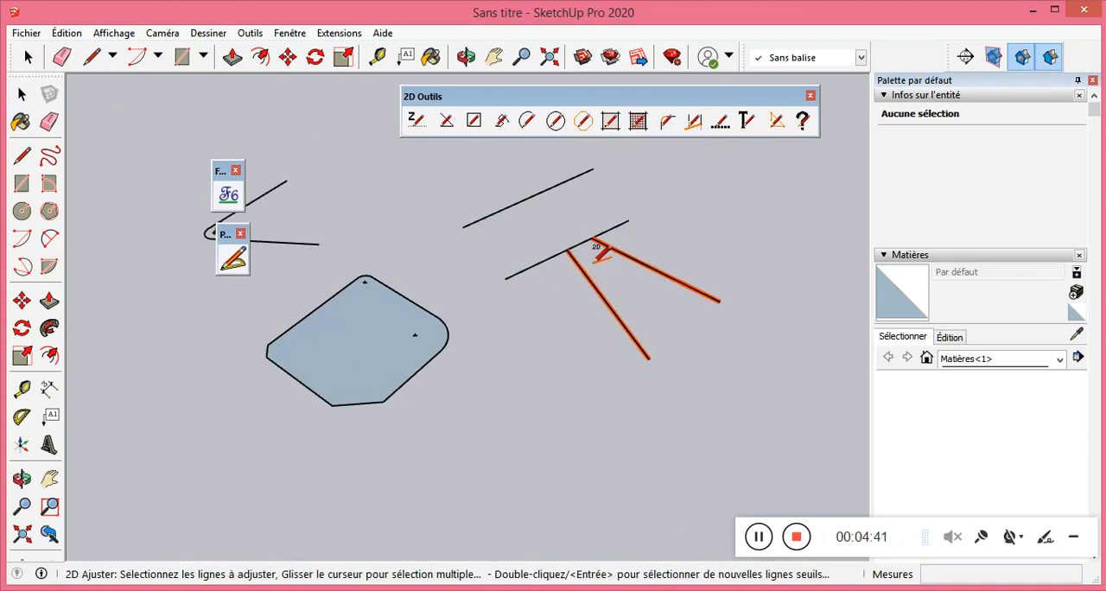
scroll(595, 259, "up", 3)
key("Escape")
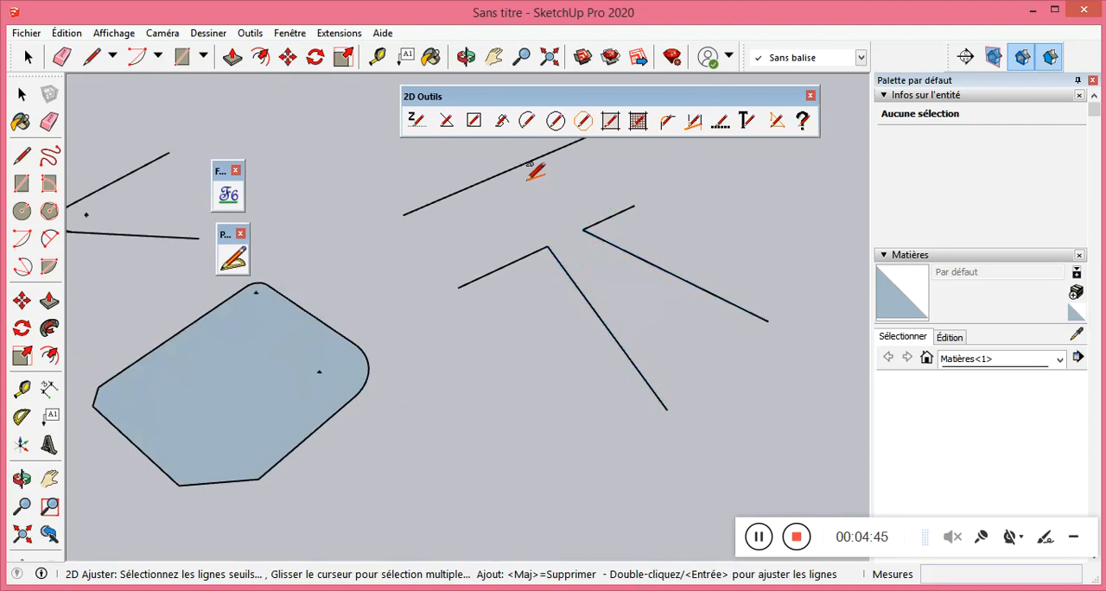
key("space")
Use the upper slanted line as the 2D Ajuster boundary again and lengthen both diverging lines until they meet it.
left_click(693, 121)
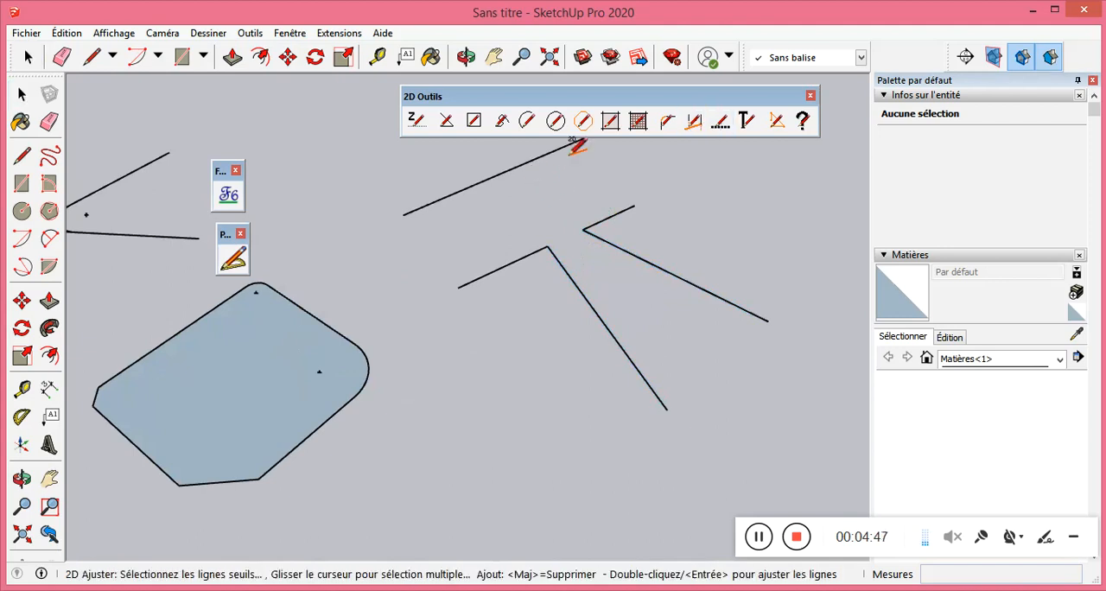
left_click(507, 170)
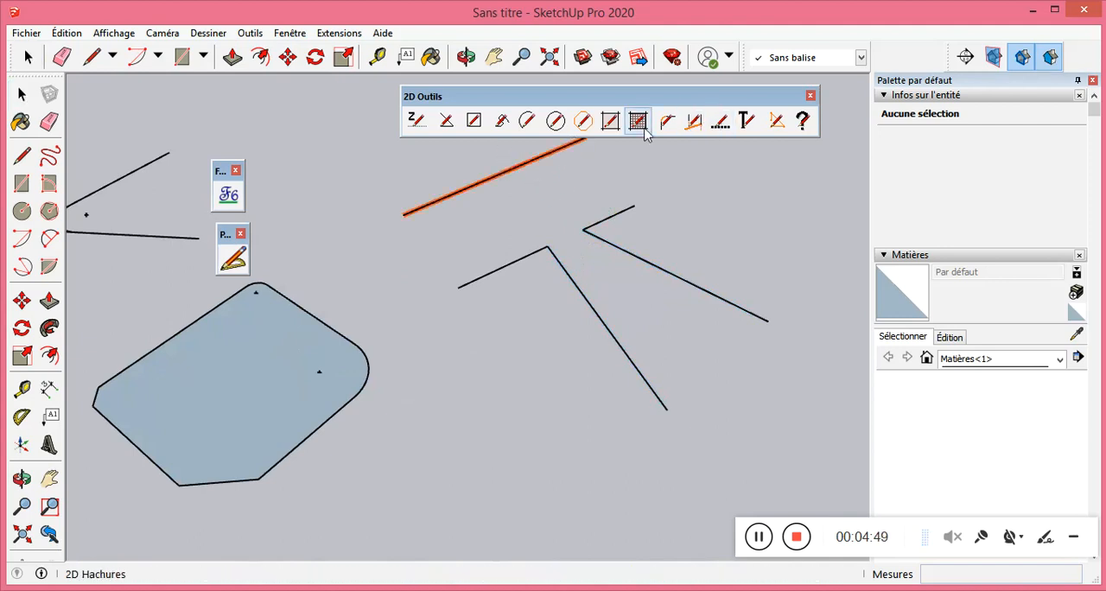
key("Return")
left_click(611, 243)
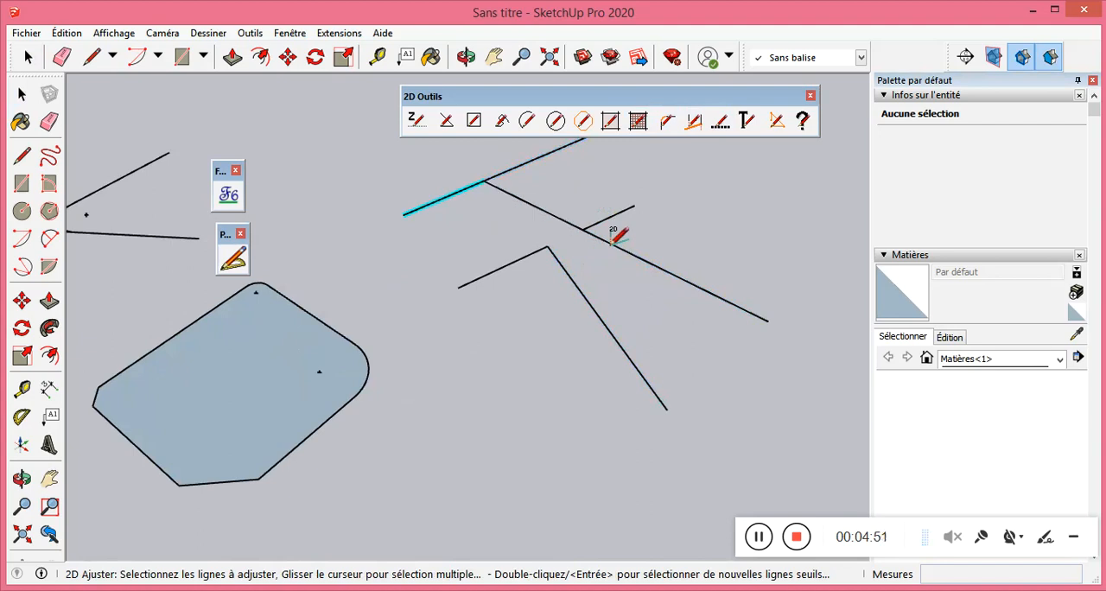
scroll(492, 291, "down", 3)
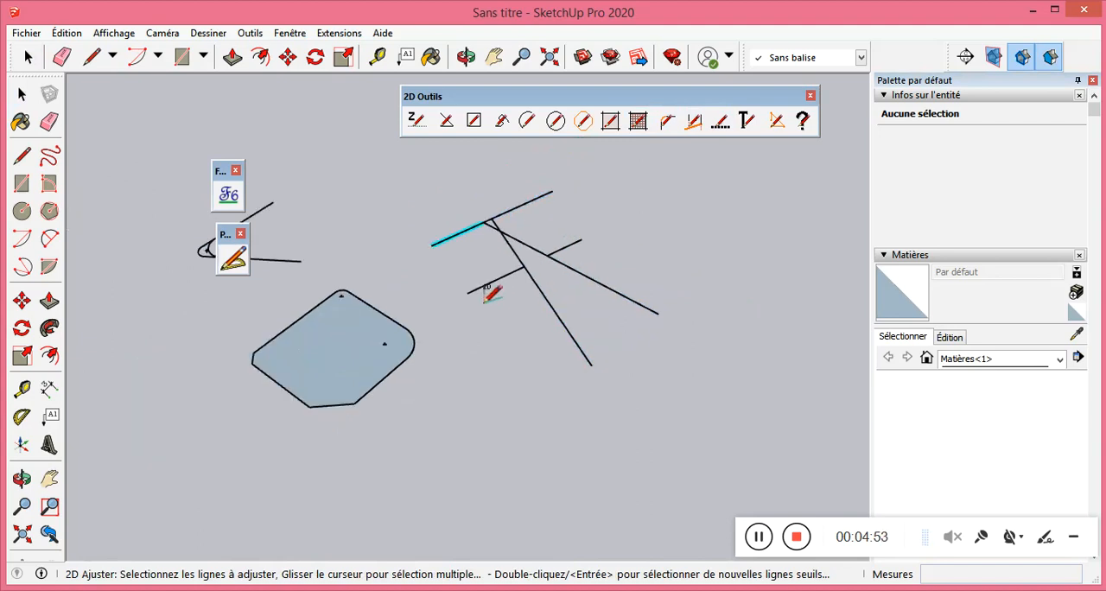
scroll(511, 237, "up", 3)
scroll(518, 256, "up", 3)
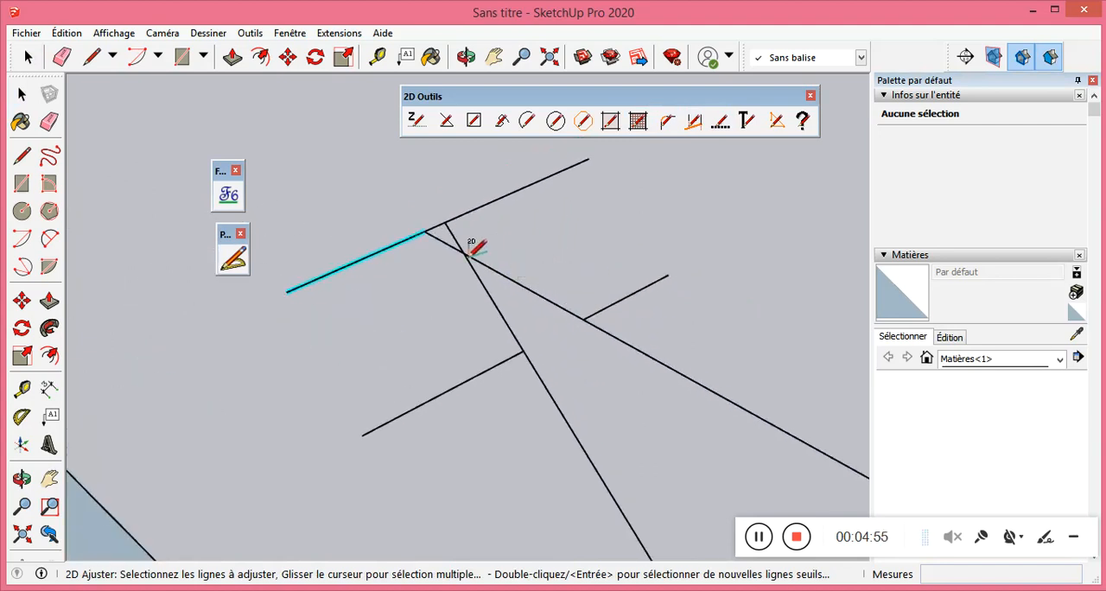
scroll(484, 256, "down", 1)
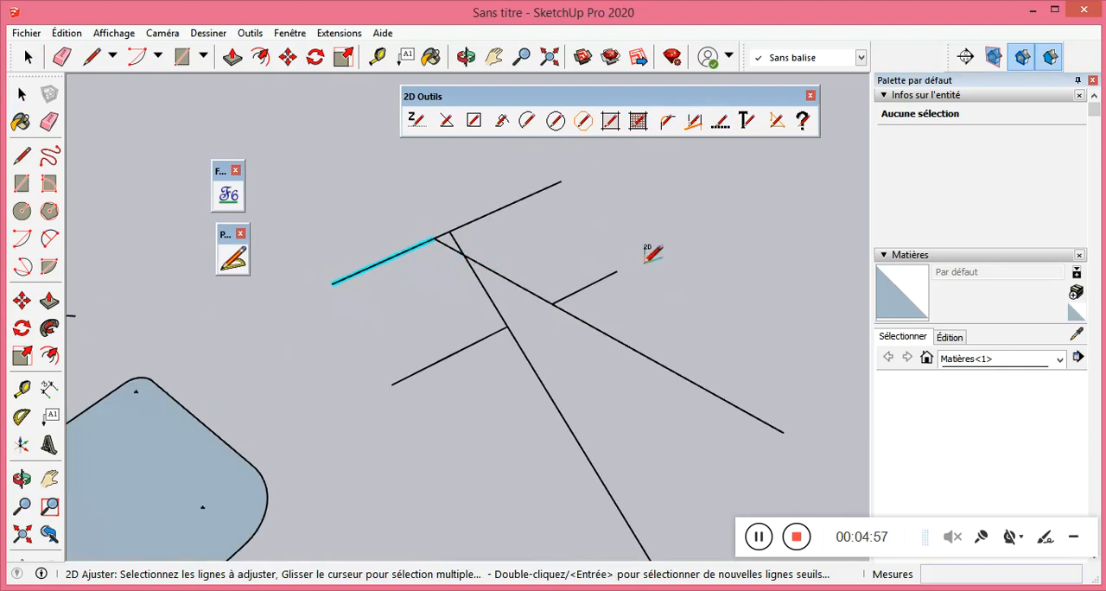
left_click(22, 93)
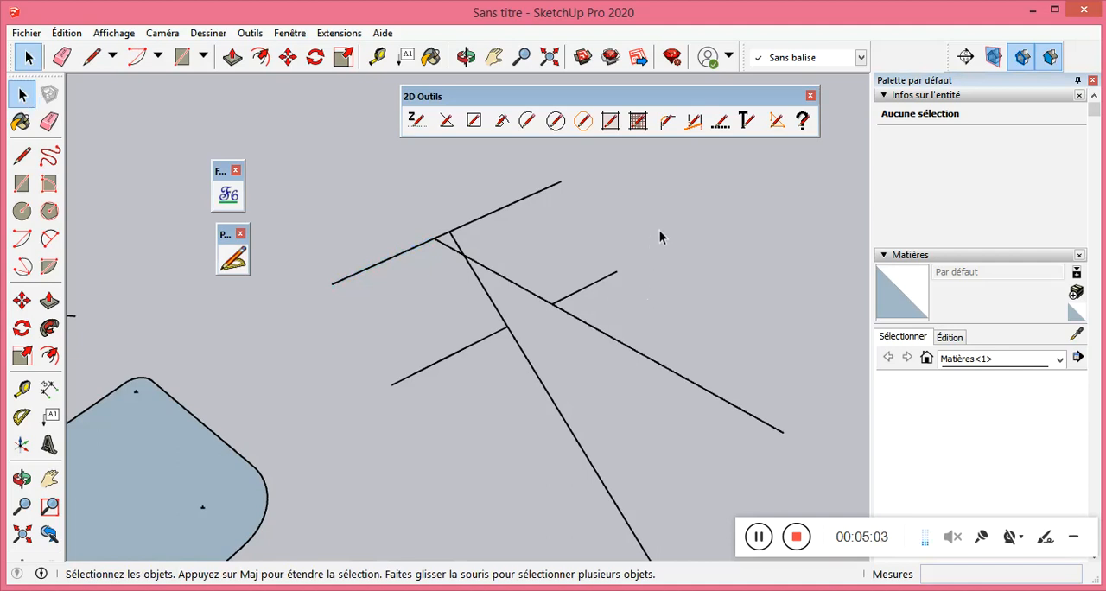
scroll(648, 226, "down", 2)
scroll(665, 227, "up", 3)
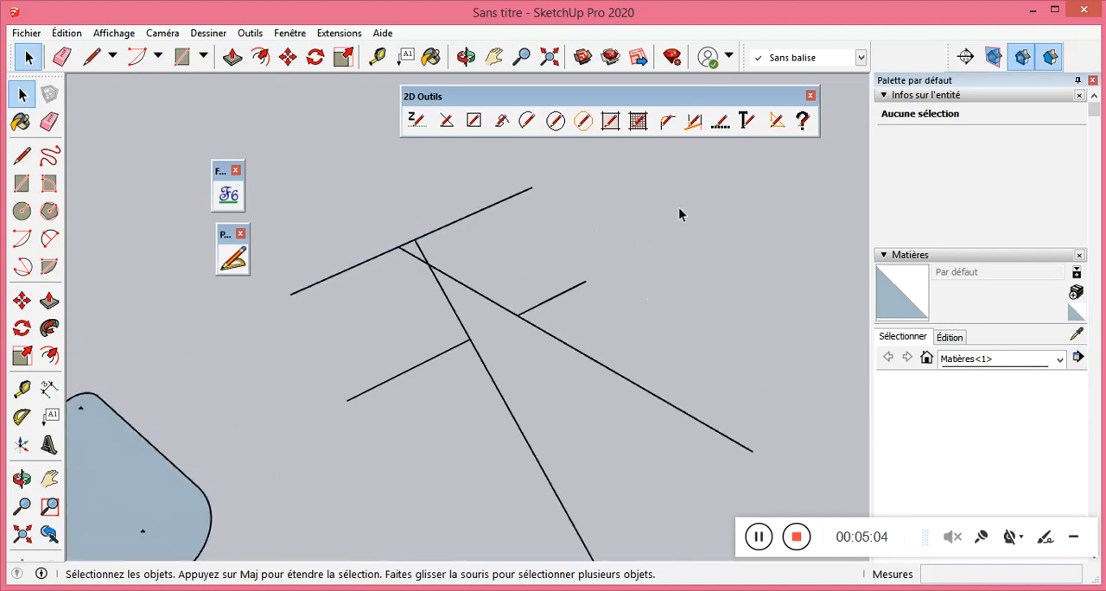
left_click(724, 126)
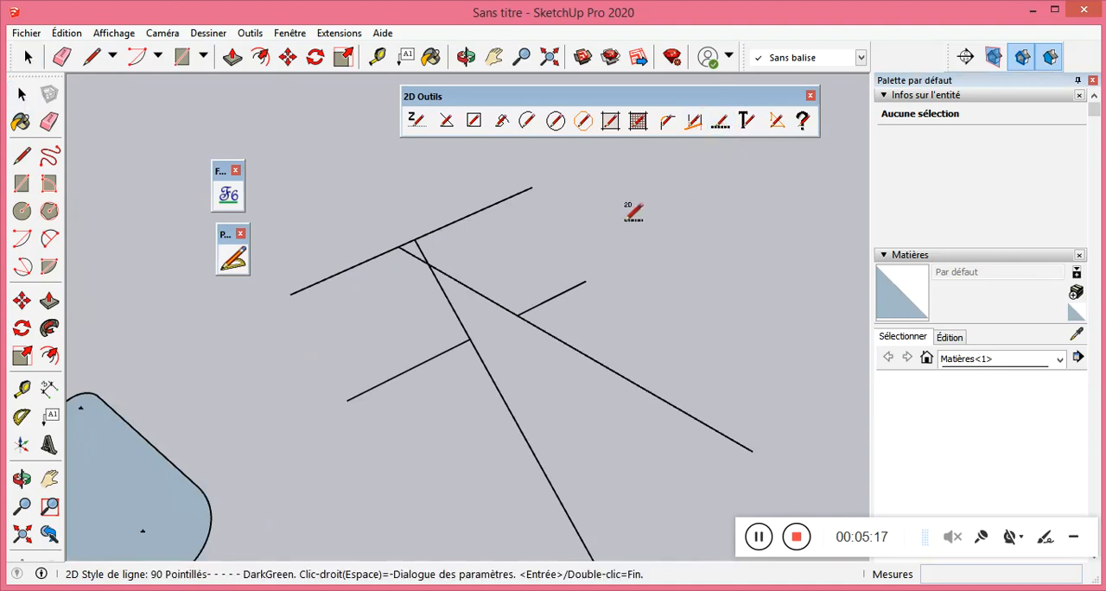
right_click(556, 247)
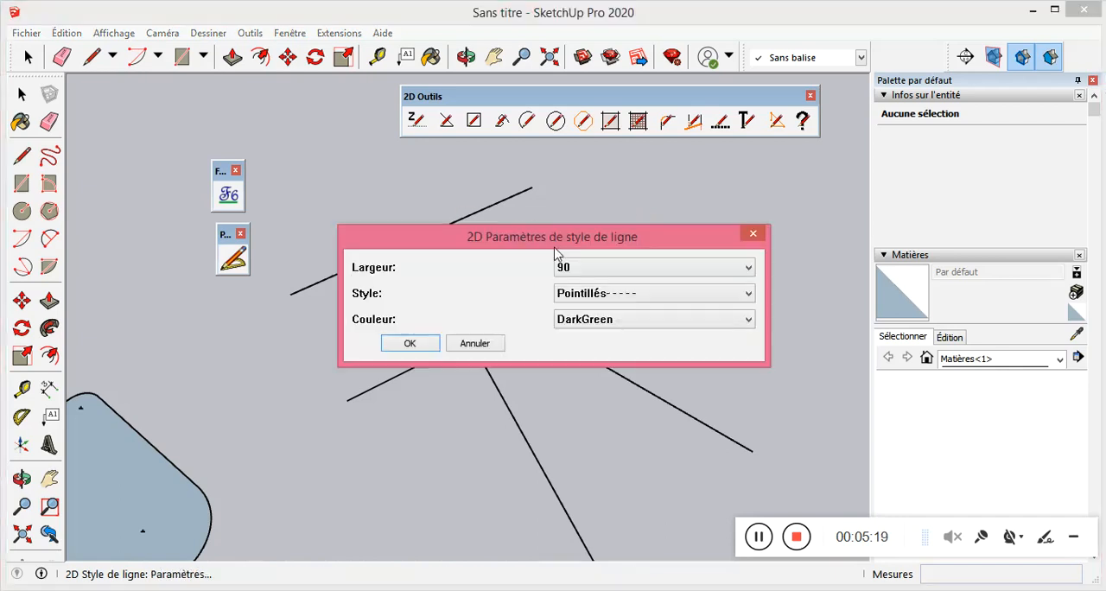
left_click(753, 233)
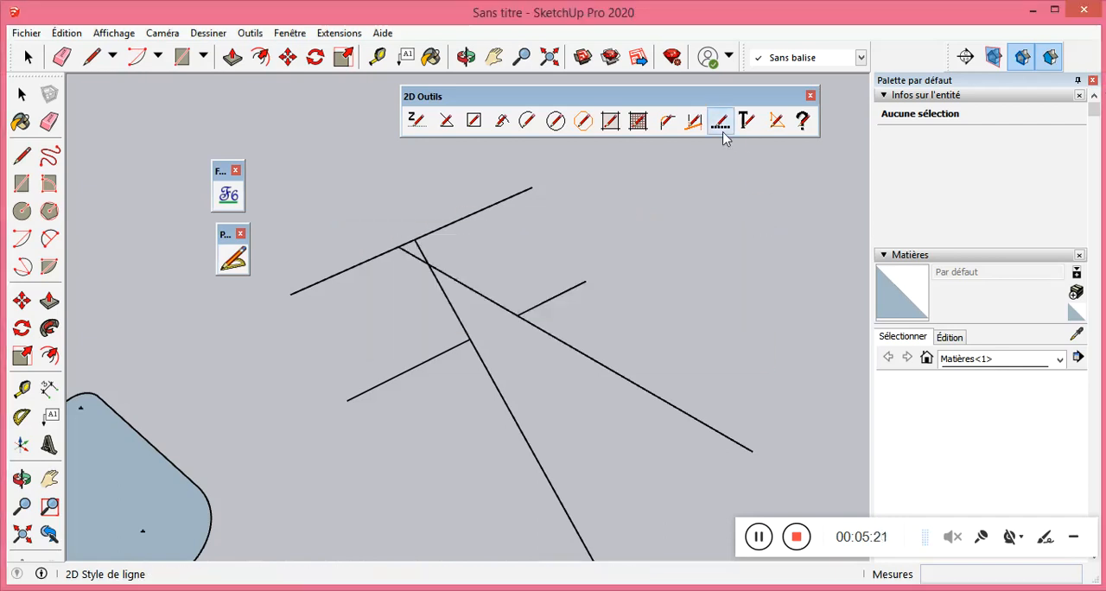
Set the 2D line style parameters to width 50, style Point and colour AliceBlue.
right_click(567, 246)
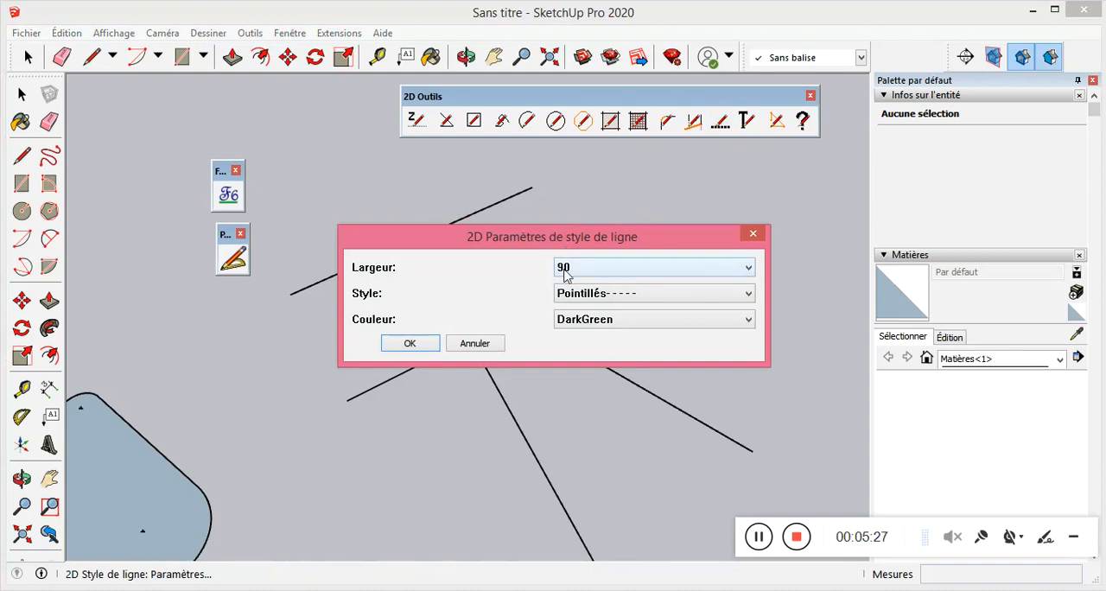
left_click(600, 275)
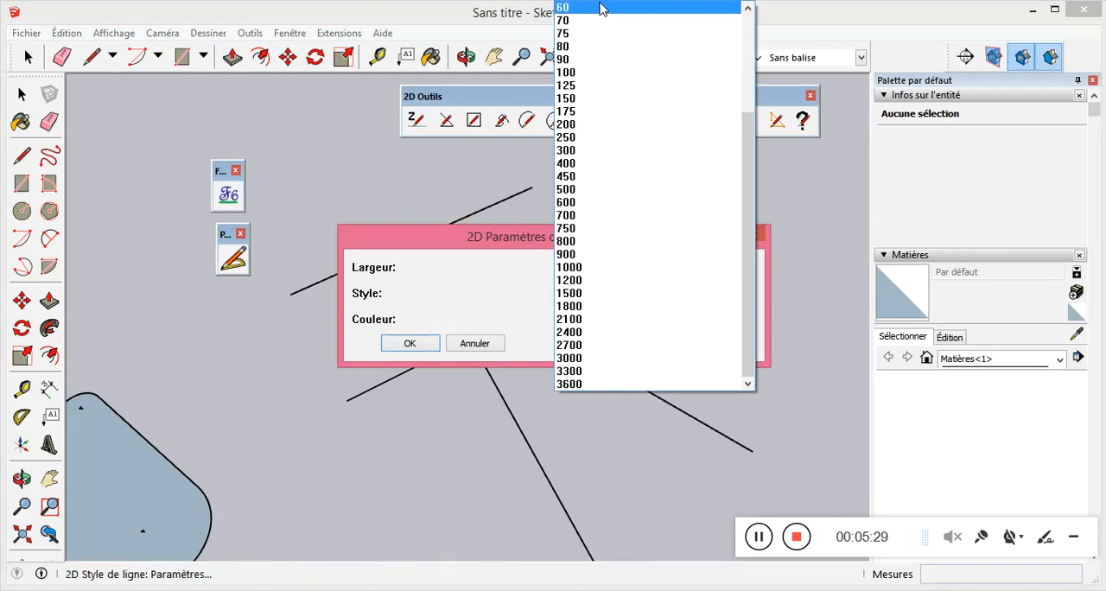
left_click(595, 80)
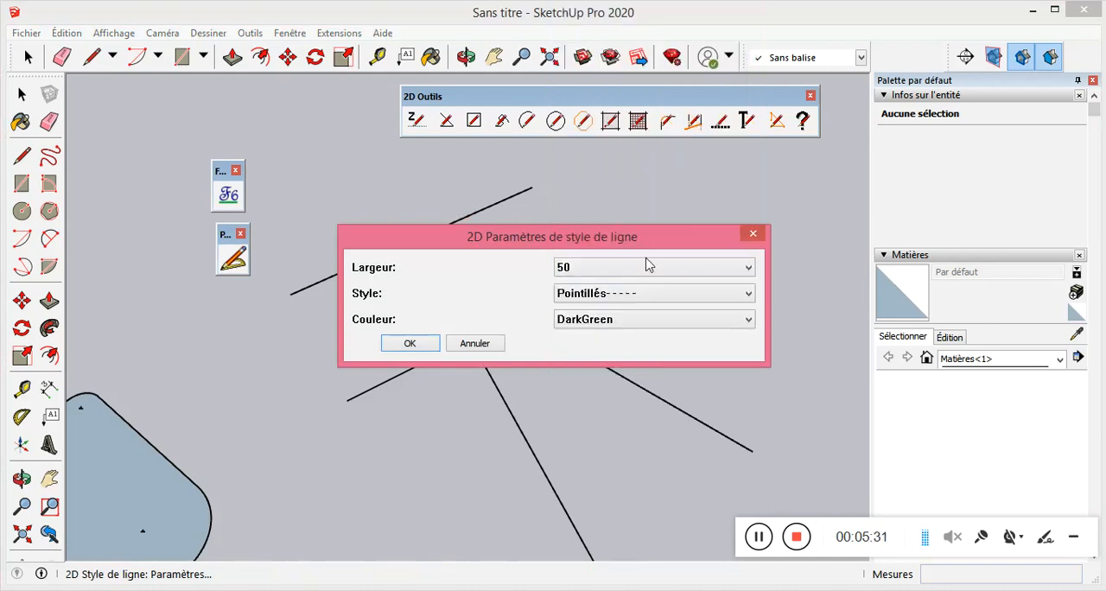
left_click(642, 298)
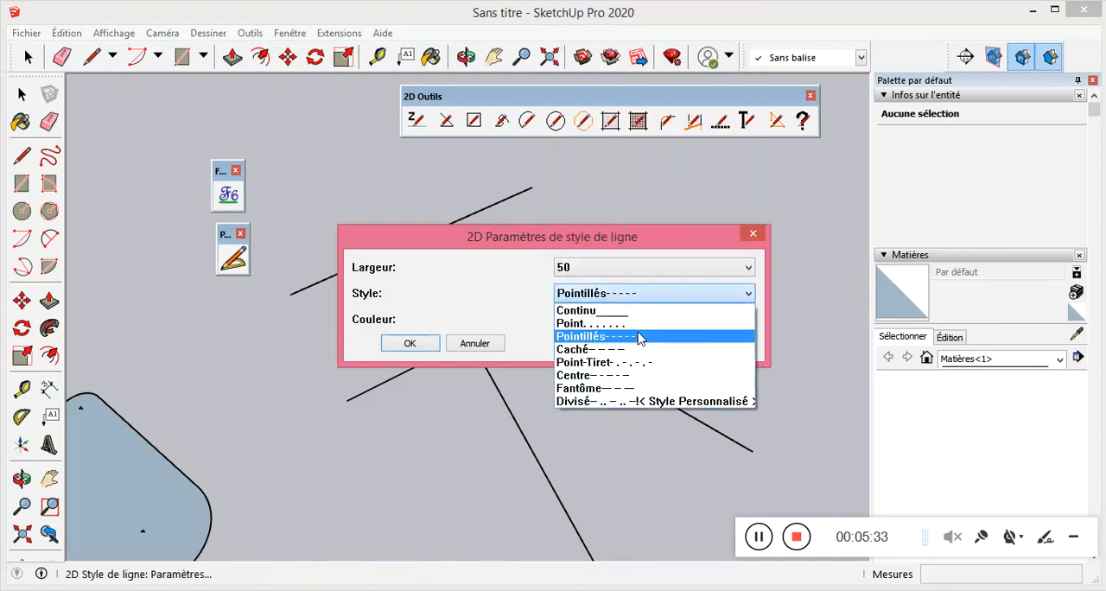
left_click(638, 323)
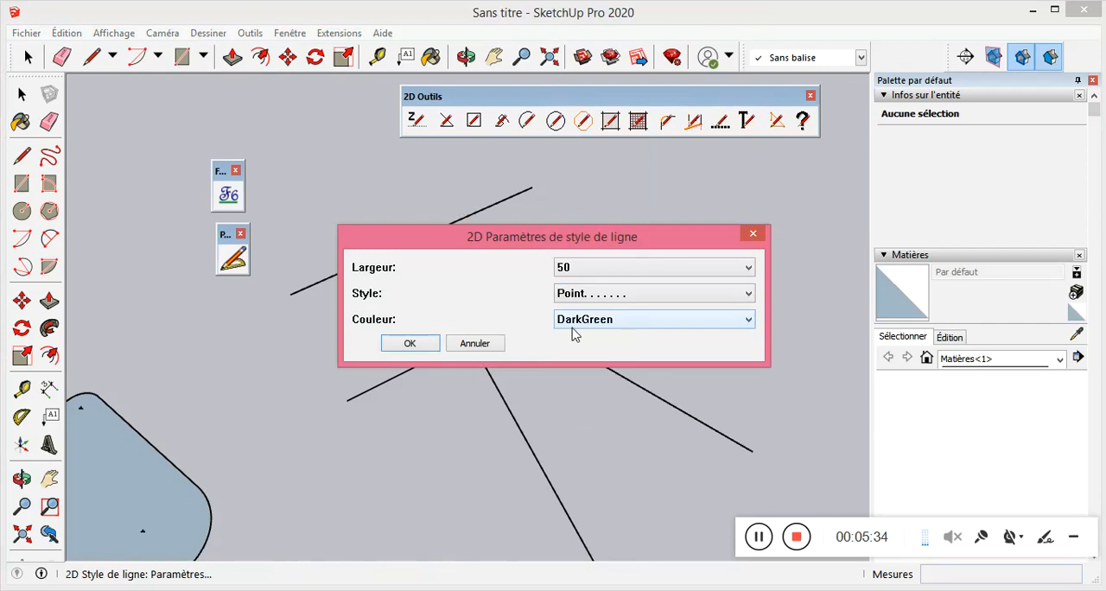
left_click(622, 327)
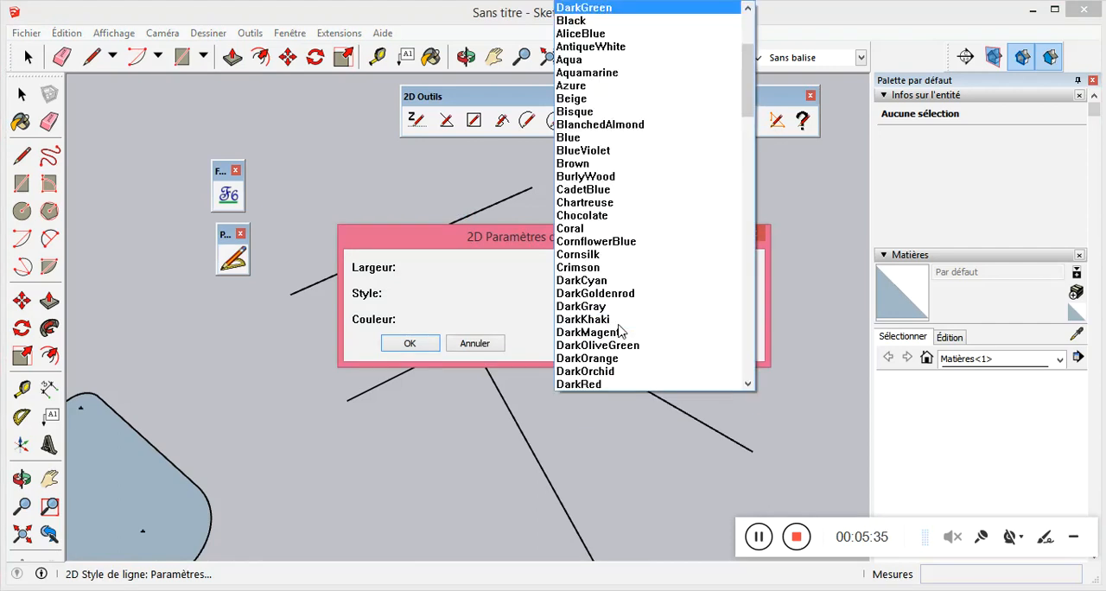
left_click(583, 33)
left_click(410, 344)
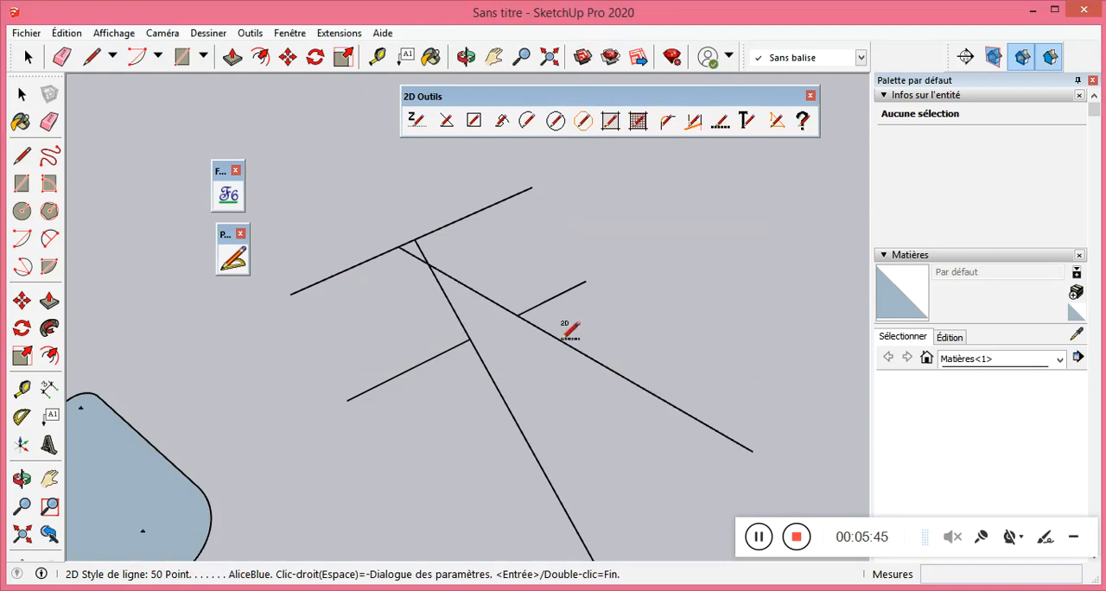
Apply the AliceBlue Point line style to the shallower diverging line and the short branch attached to it.
left_click(561, 343)
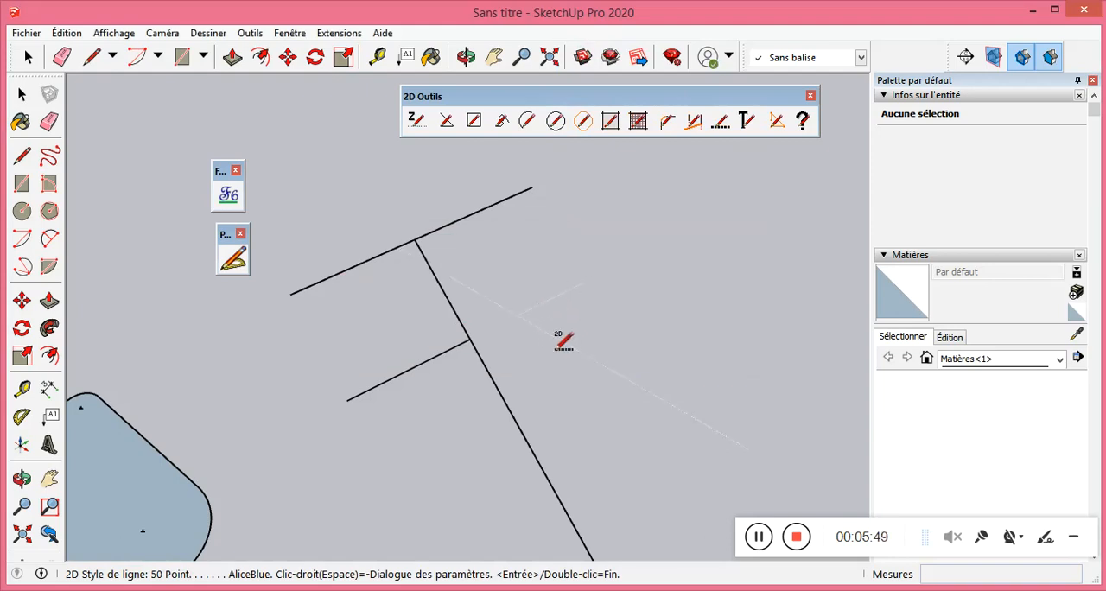
scroll(565, 339, "up", 6)
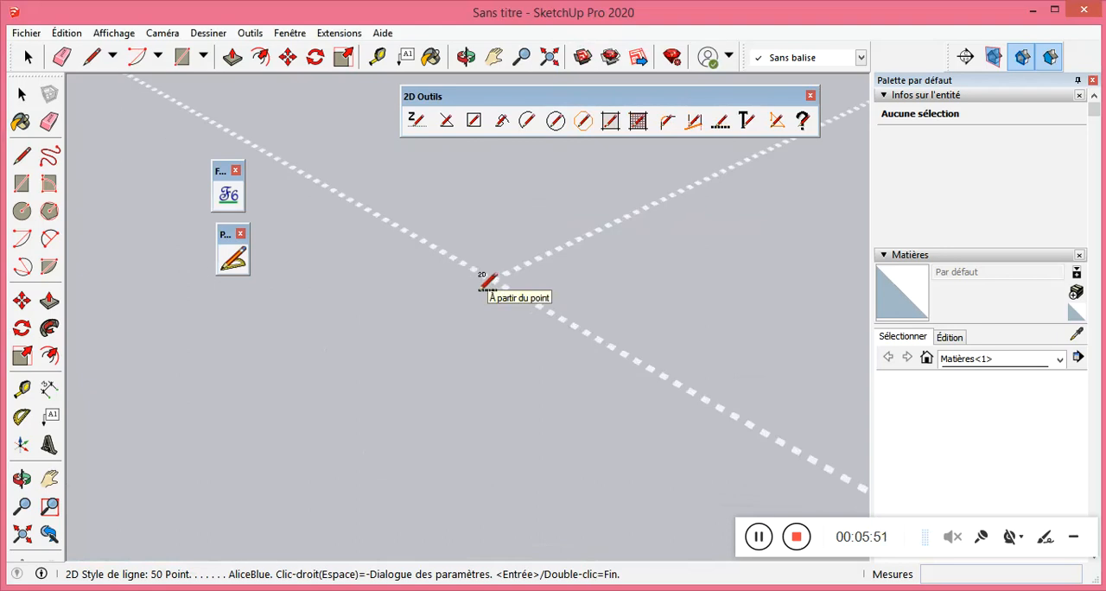
scroll(510, 318, "down", 4)
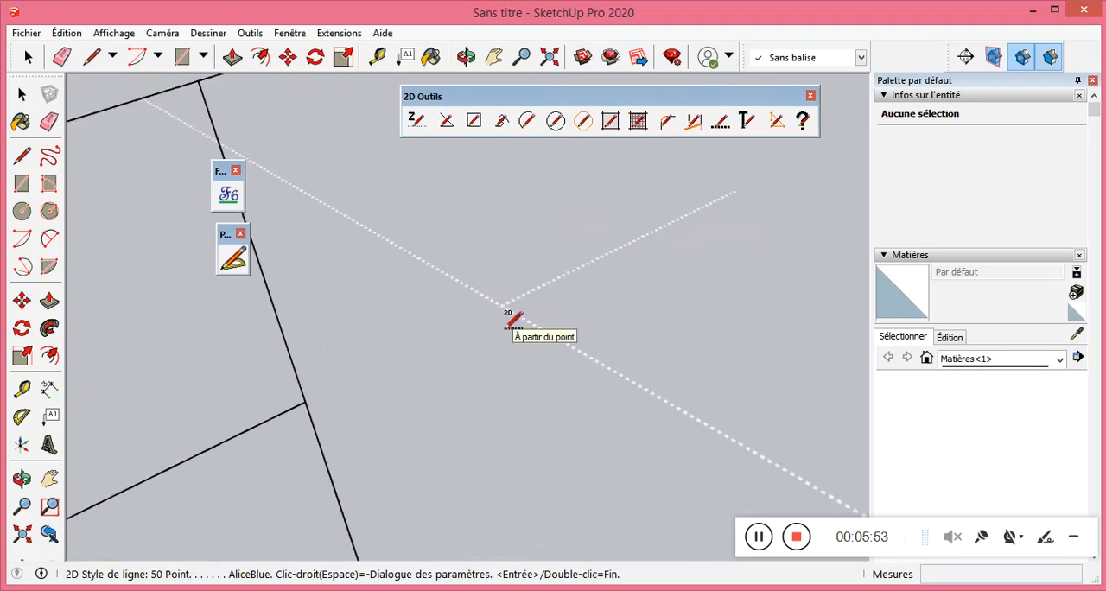
scroll(508, 298, "up", 3)
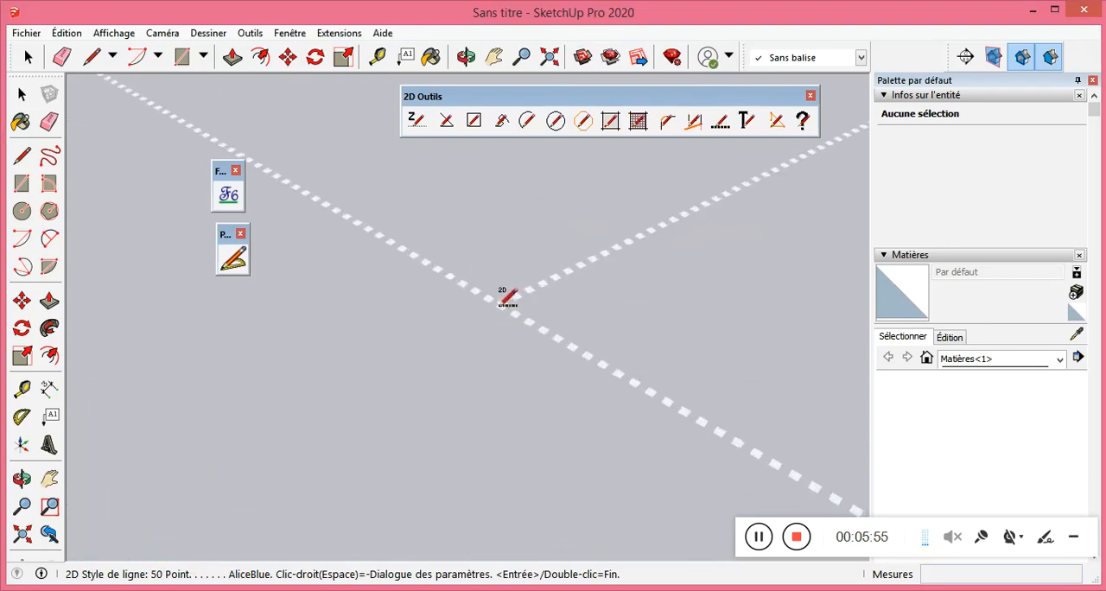
scroll(507, 298, "down", 4)
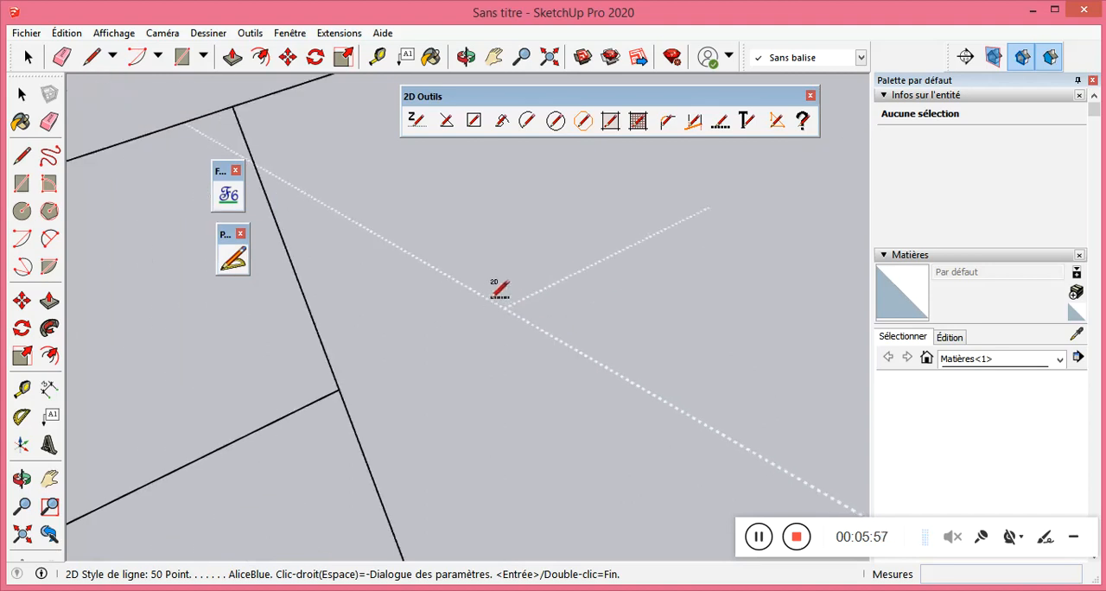
Change the 2D line style parameters to width 100, style Point and colour Aqua.
right_click(502, 270)
left_click(637, 271)
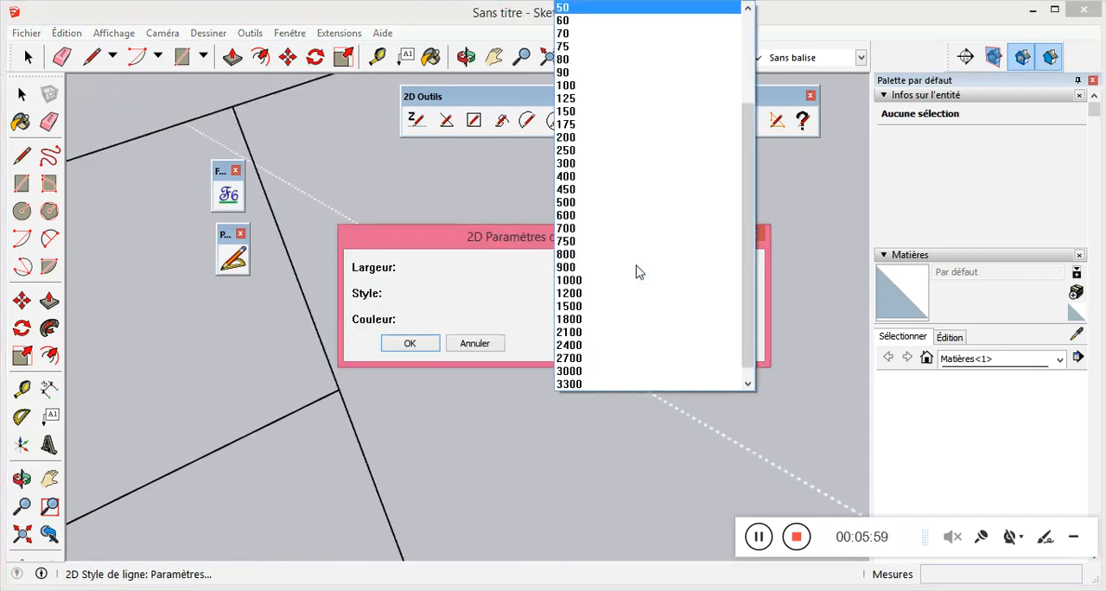
left_click(591, 88)
left_click(610, 302)
left_click(612, 302)
left_click(608, 320)
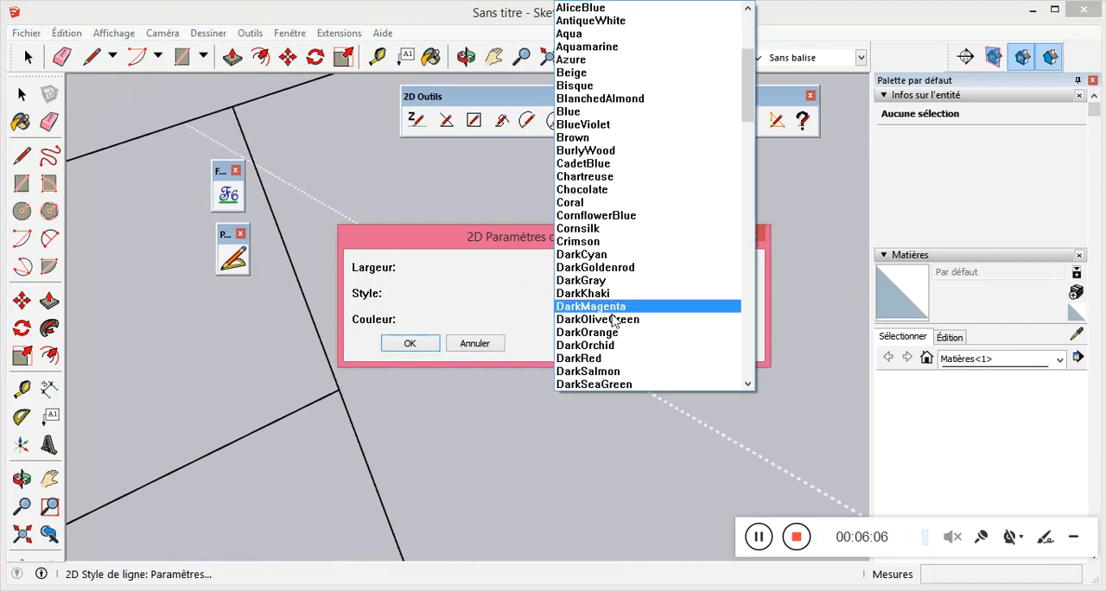
left_click(602, 33)
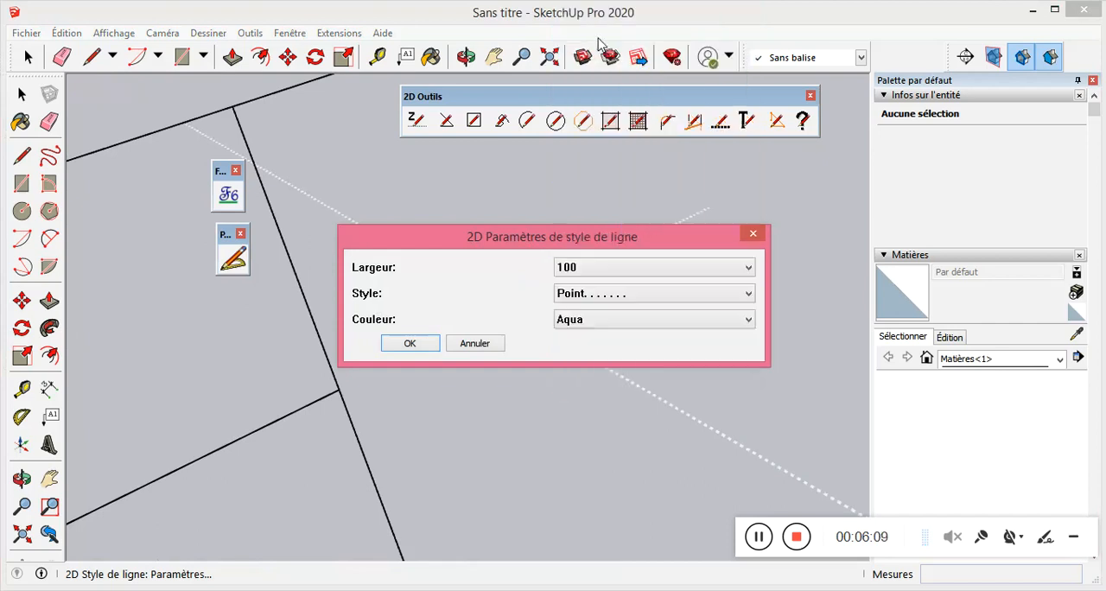
left_click(414, 345)
Apply the Aqua Point line style of width 100 to the steeper diverging line.
scroll(513, 250, "down", 3)
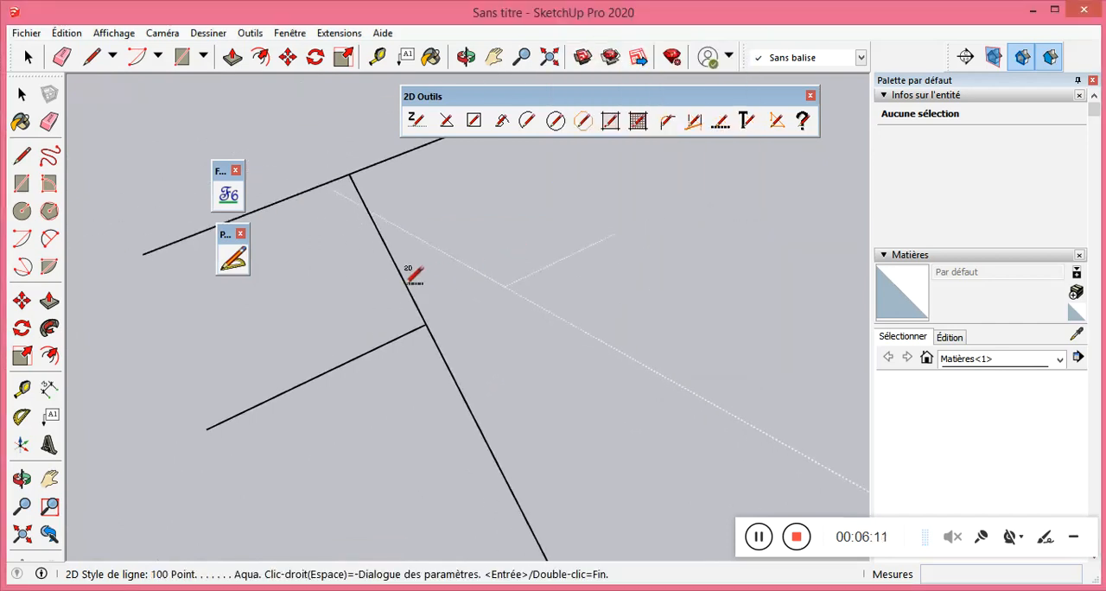
left_click(406, 279)
scroll(447, 325, "up", 3)
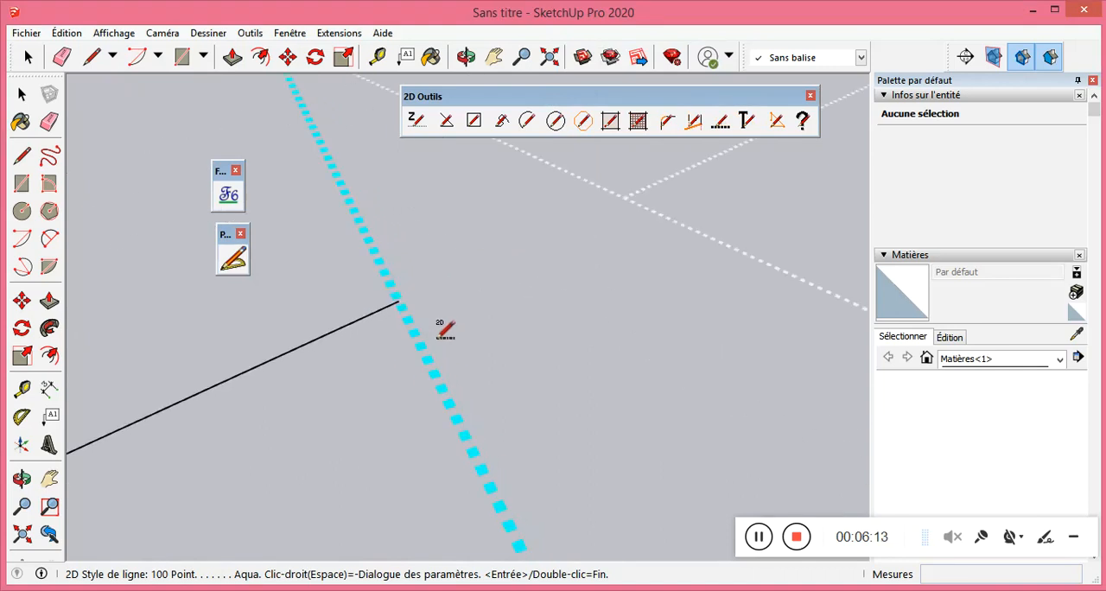
Compare the dot size and colour of the Aqua and AliceBlue styled lines at close range and from afar.
scroll(455, 391, "down", 1)
scroll(471, 226, "up", 2)
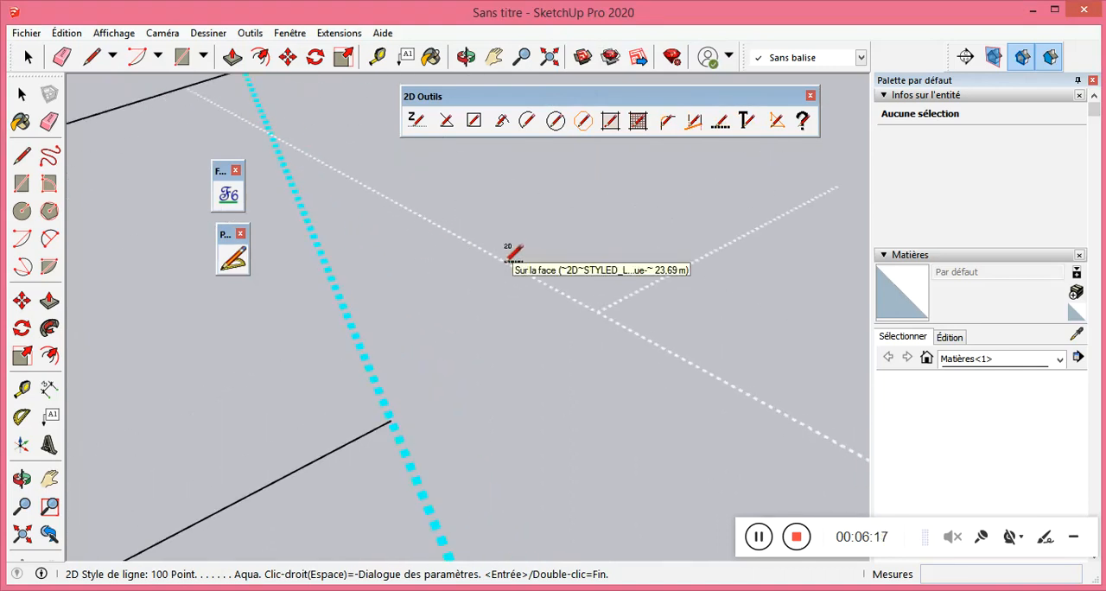
scroll(523, 262, "up", 2)
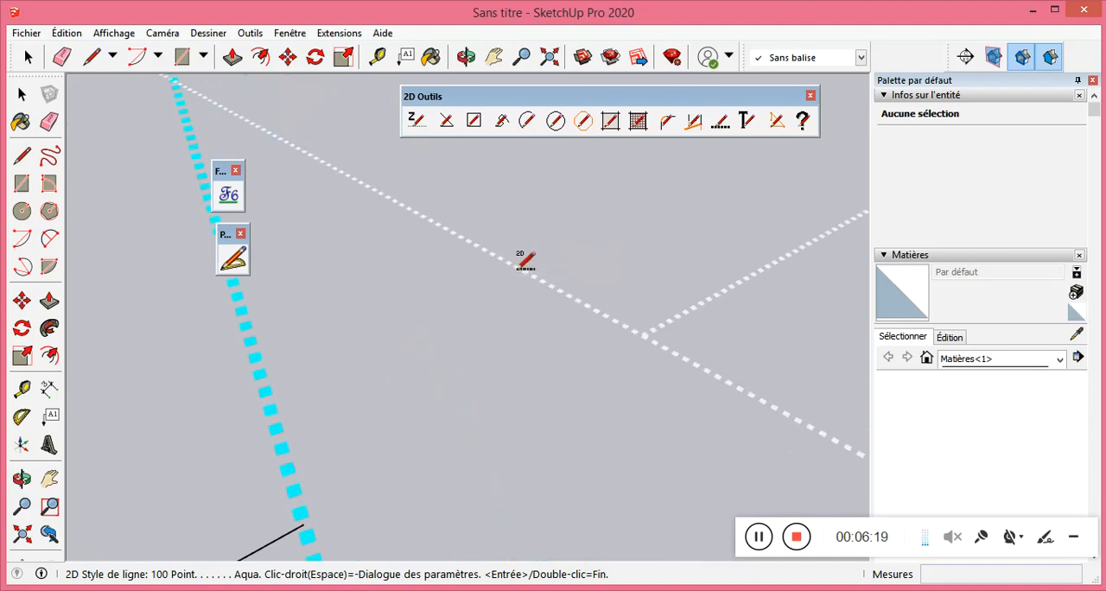
scroll(524, 264, "down", 2)
scroll(558, 277, "up", 1)
scroll(555, 276, "up", 1)
scroll(555, 281, "up", 1)
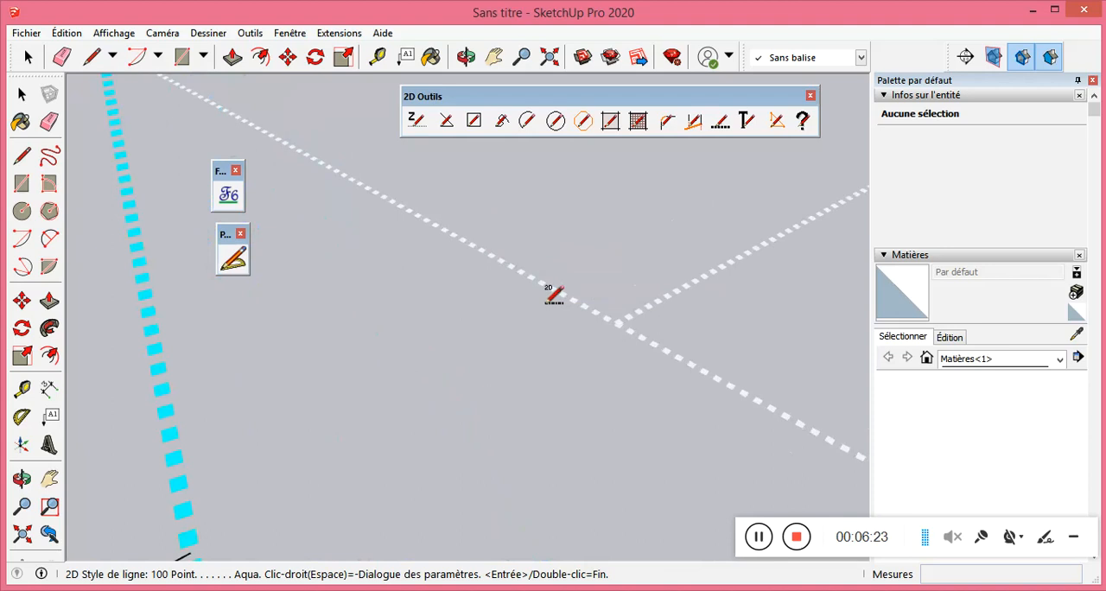
scroll(556, 275, "down", 1)
scroll(571, 299, "up", 3)
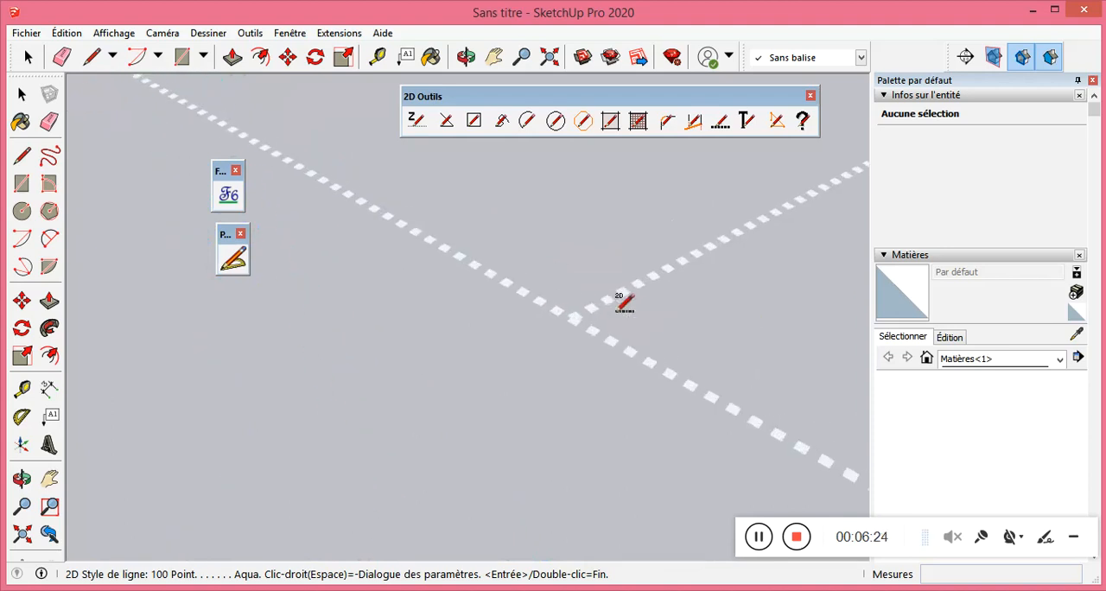
scroll(562, 277, "down", 5)
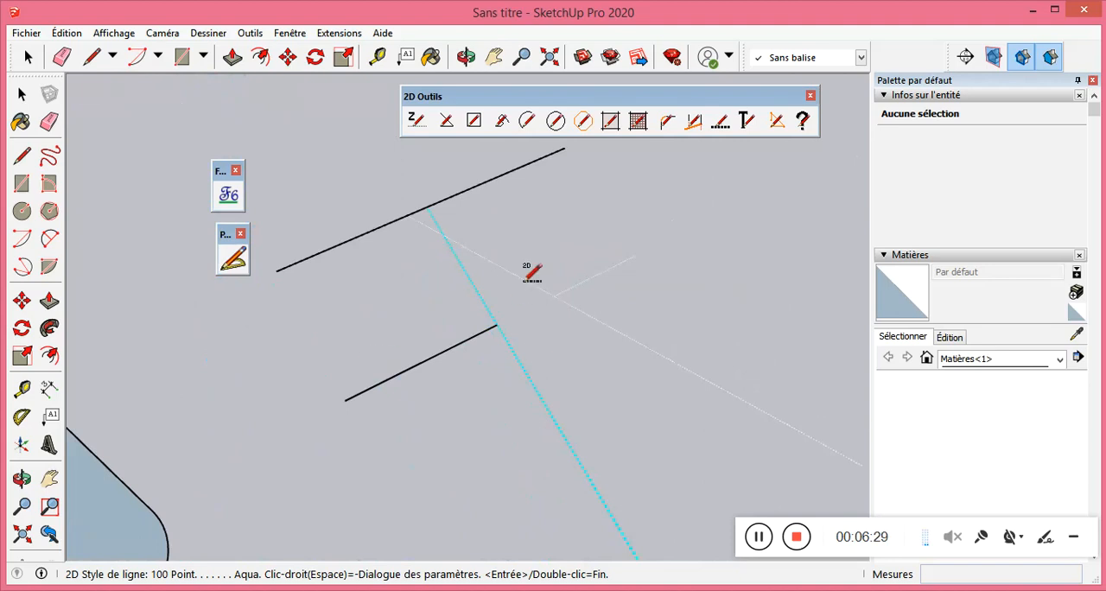
scroll(551, 277, "up", 2)
scroll(546, 280, "up", 3)
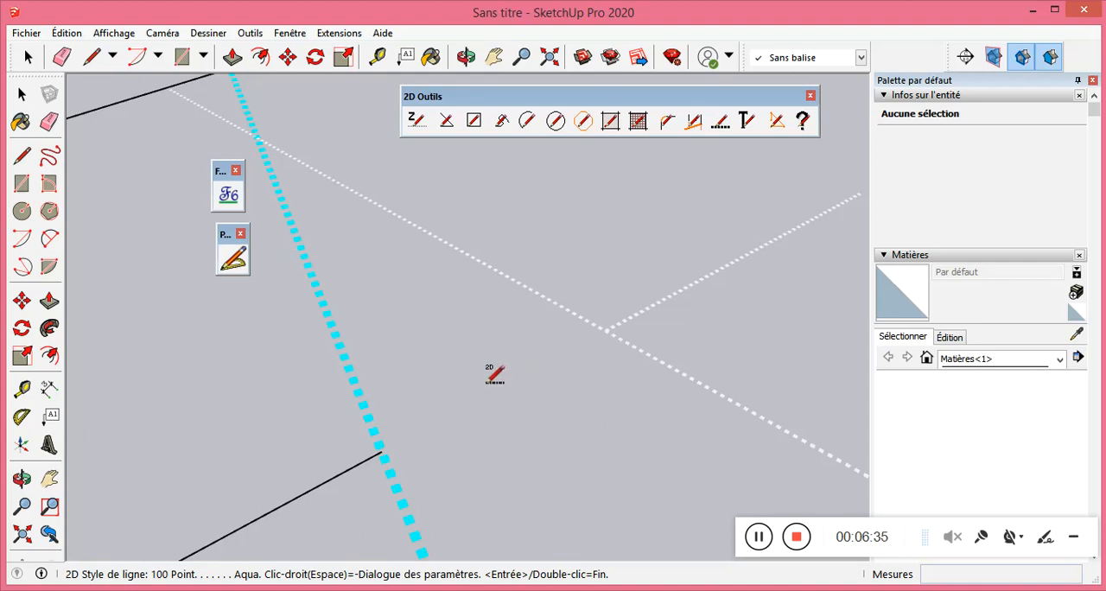
Undo the applied line styles and give the shallower diverging line the Aqua Point style of width 100.
key("ctrl+z")
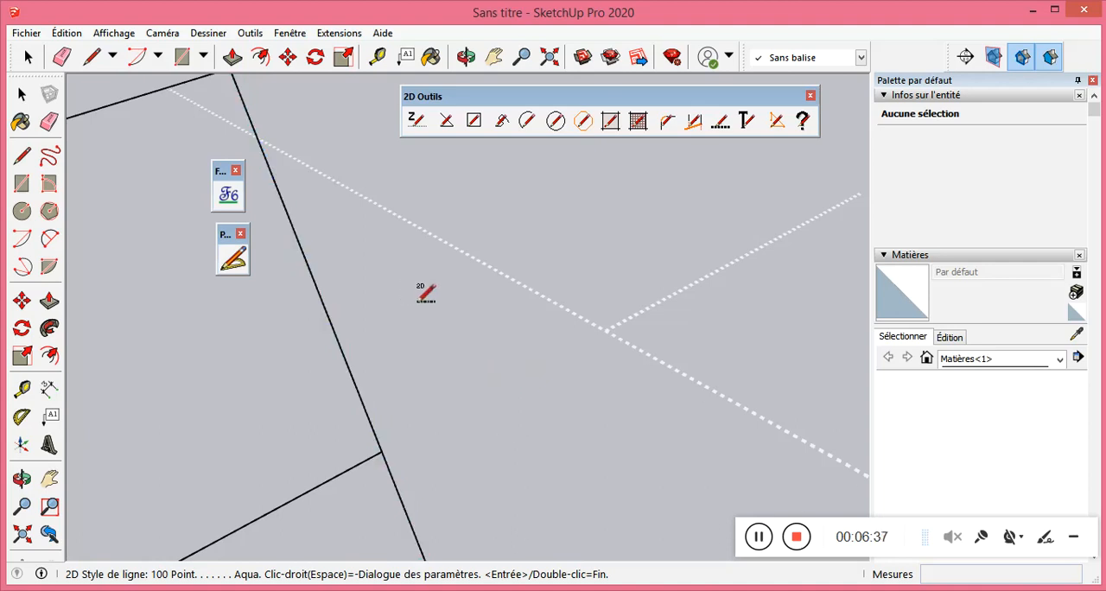
key("ctrl+z")
key("ctrl+z")
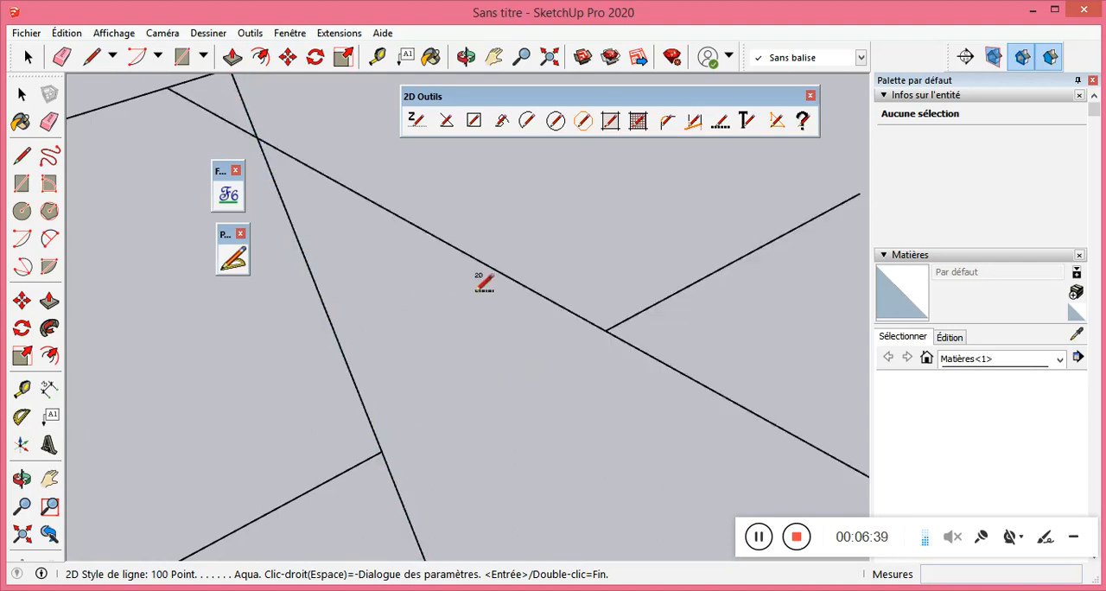
key("ctrl+y")
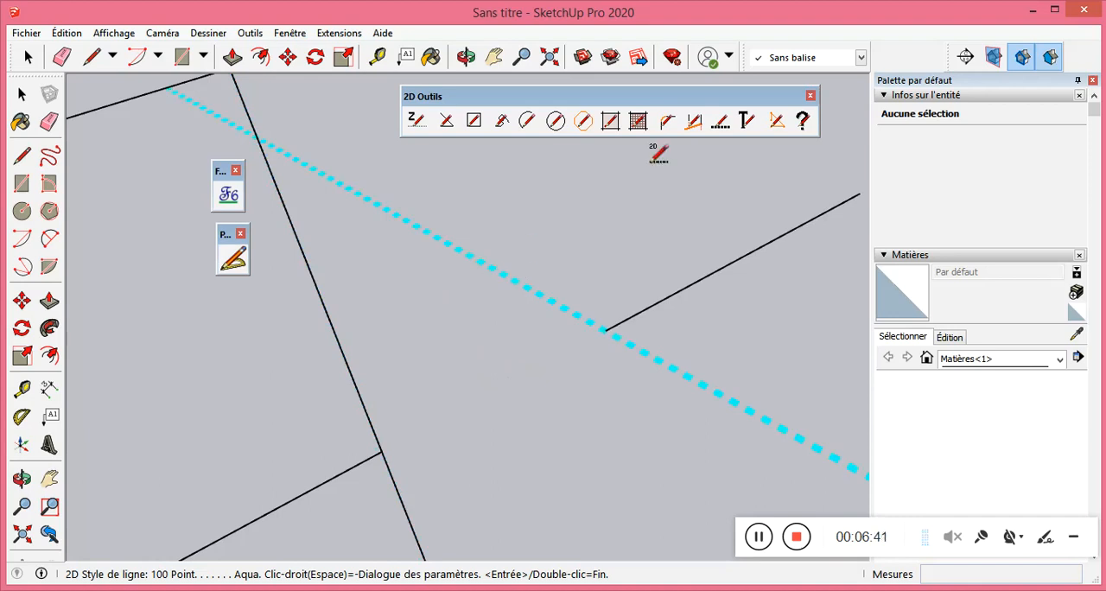
Set the 2D line style parameters to width 500, style Pointillés and colour BlueViolet.
left_click(725, 125)
right_click(675, 216)
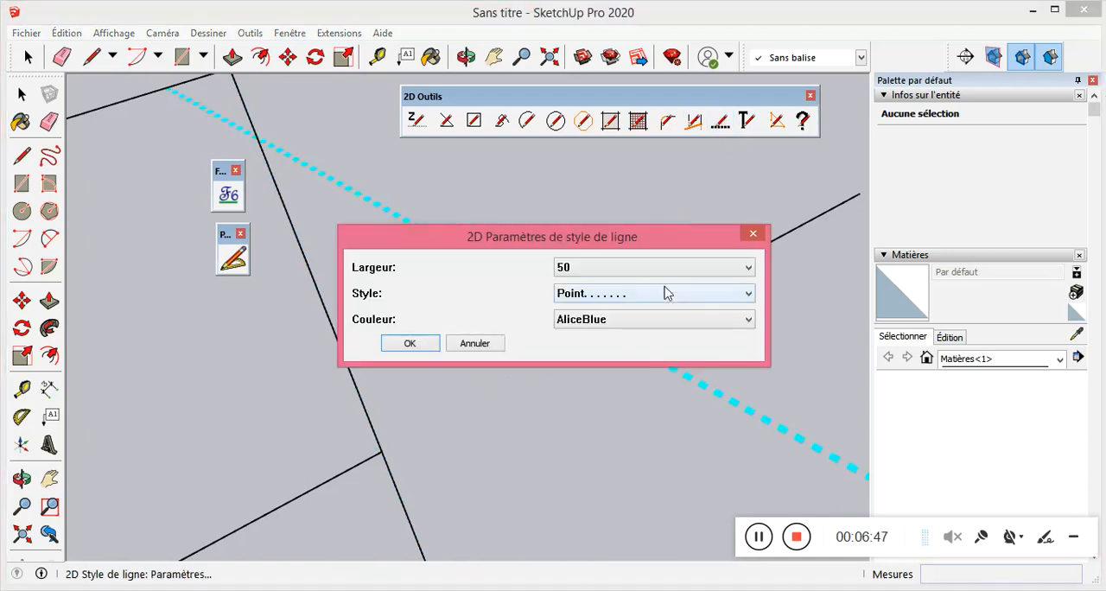
left_click(673, 293)
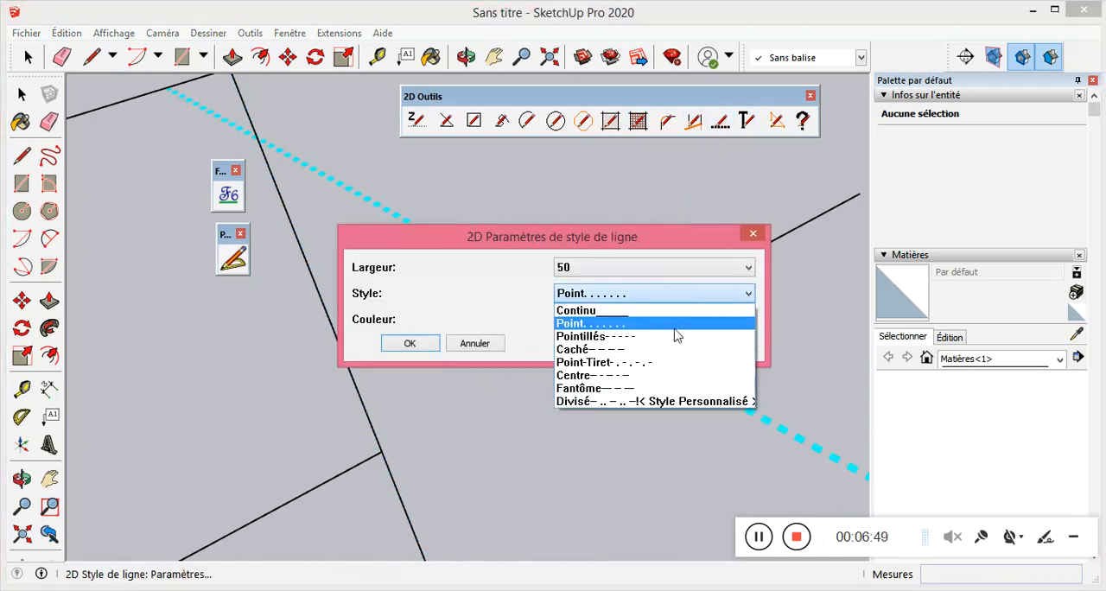
left_click(675, 337)
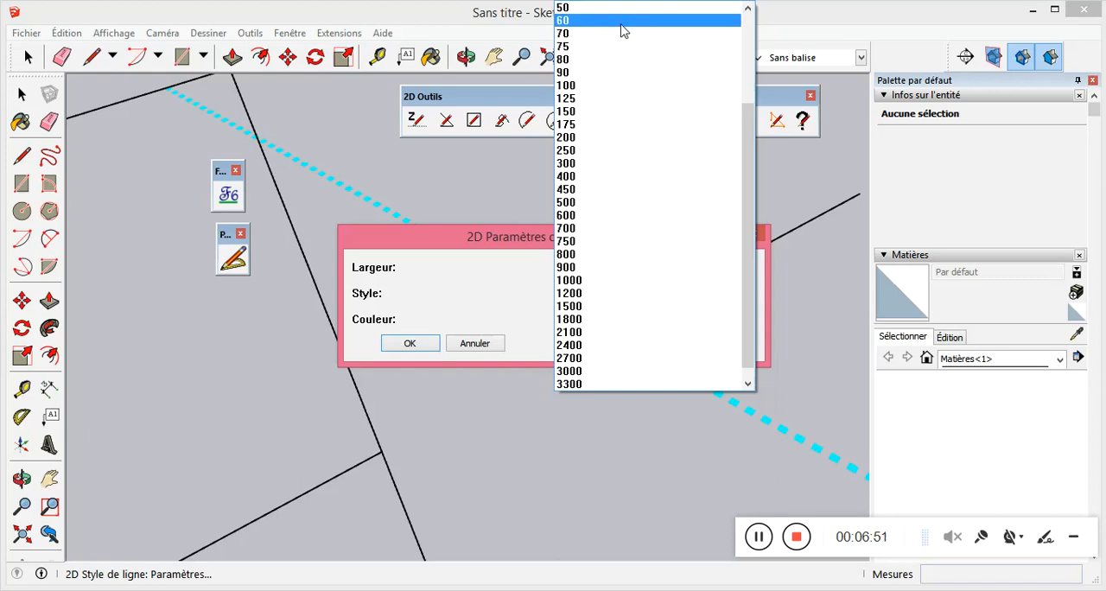
left_click(600, 202)
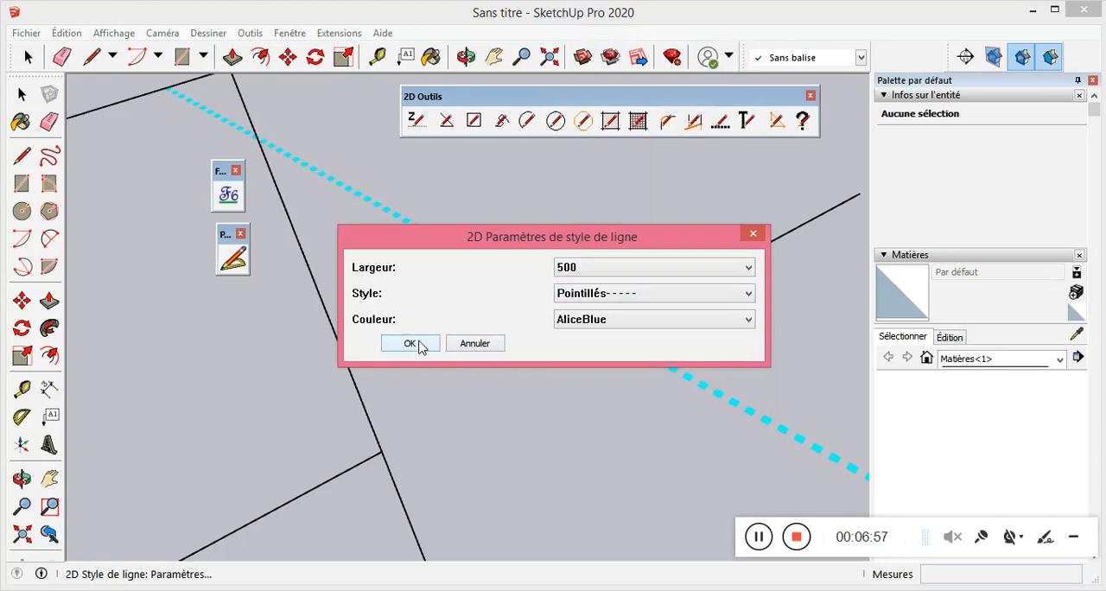
left_click(610, 321)
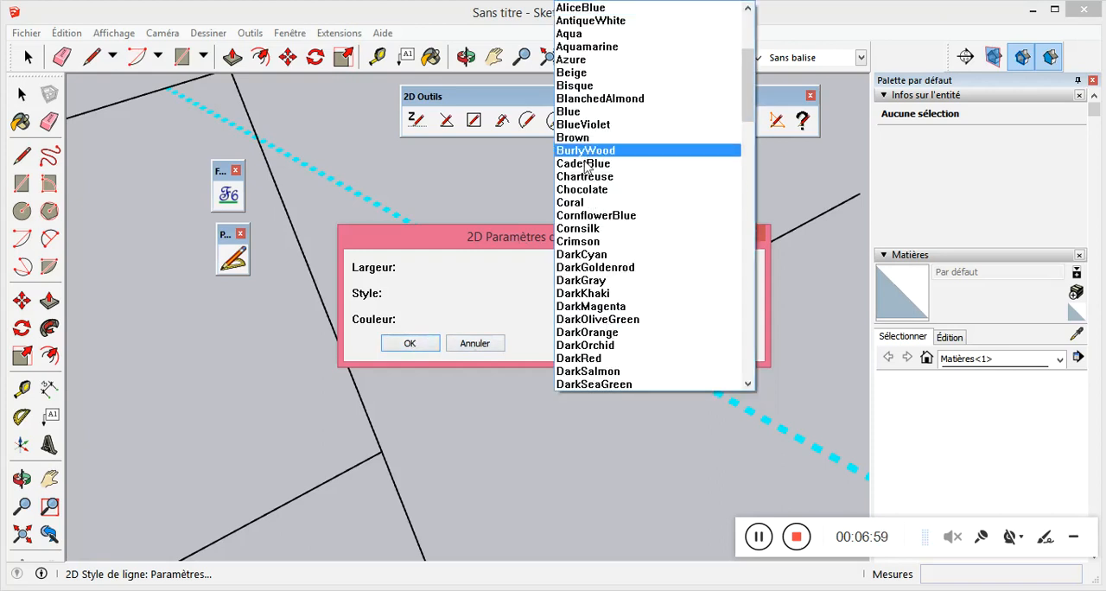
left_click(585, 130)
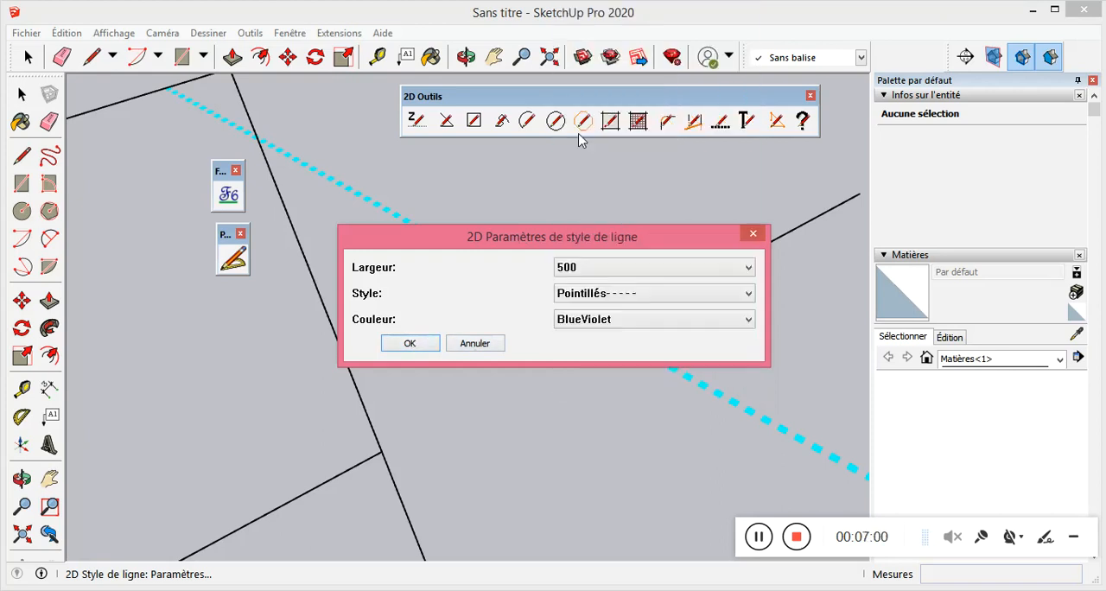
left_click(416, 346)
Apply the BlueViolet Pointillés line style of width 500 to the steeper diverging line.
left_click(346, 358)
scroll(439, 242, "down", 5)
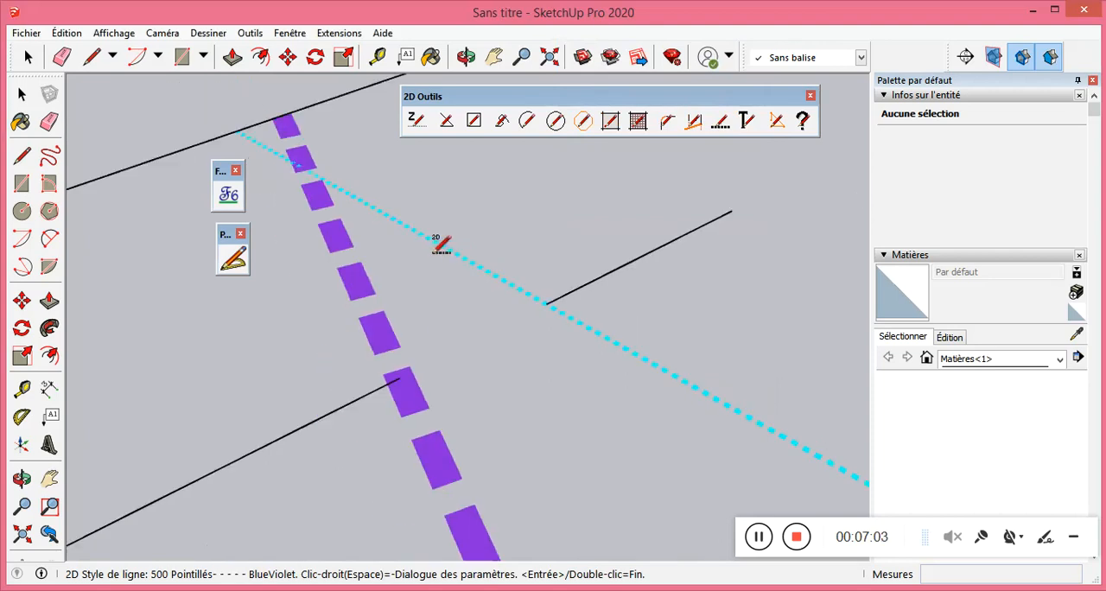
scroll(444, 228, "down", 3)
scroll(456, 242, "up", 1)
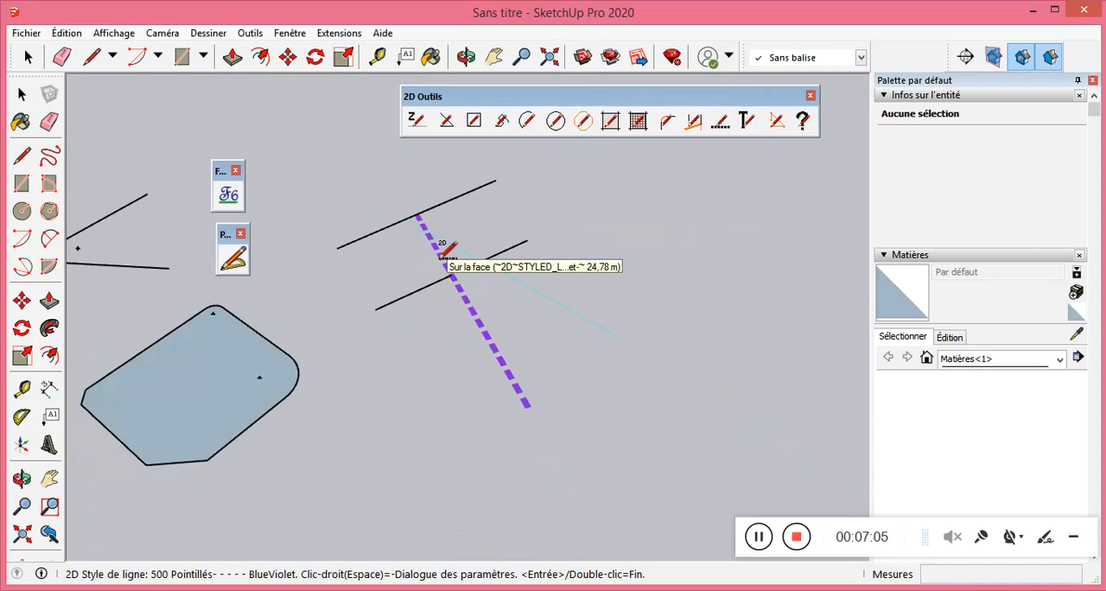
Change the 2D line style width to 250, keeping the Pointillés style and BlueViolet colour.
scroll(447, 250, "up", 2)
right_click(503, 260)
left_click(599, 267)
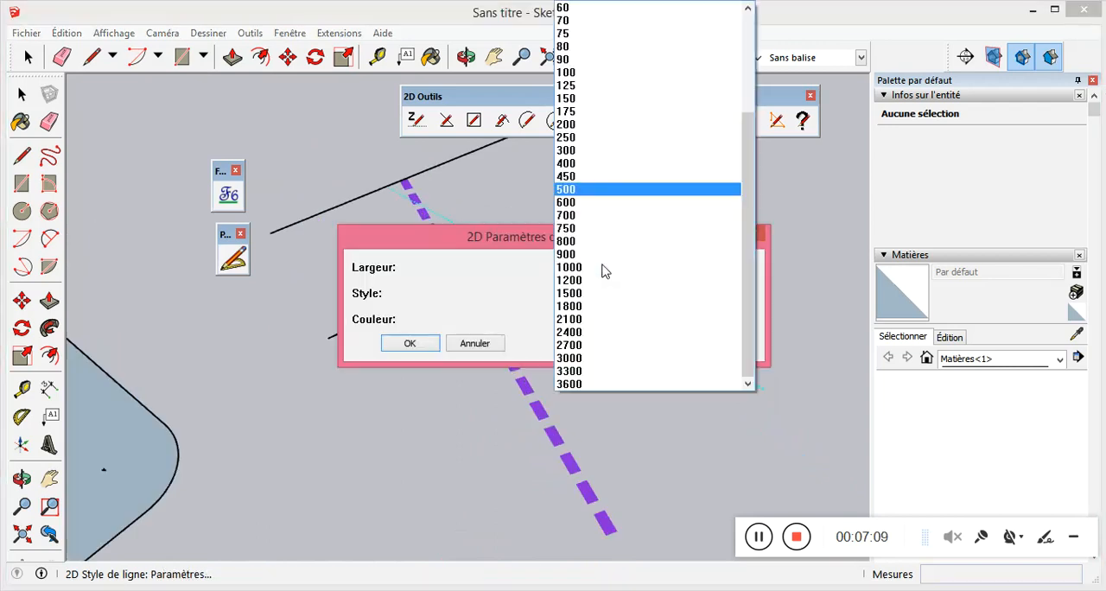
left_click(605, 137)
left_click(406, 344)
Apply the BlueViolet Pointillés style of width 250 to the two short trimmed segments and to both black portions of the upper line.
left_click(389, 307)
left_click(566, 229)
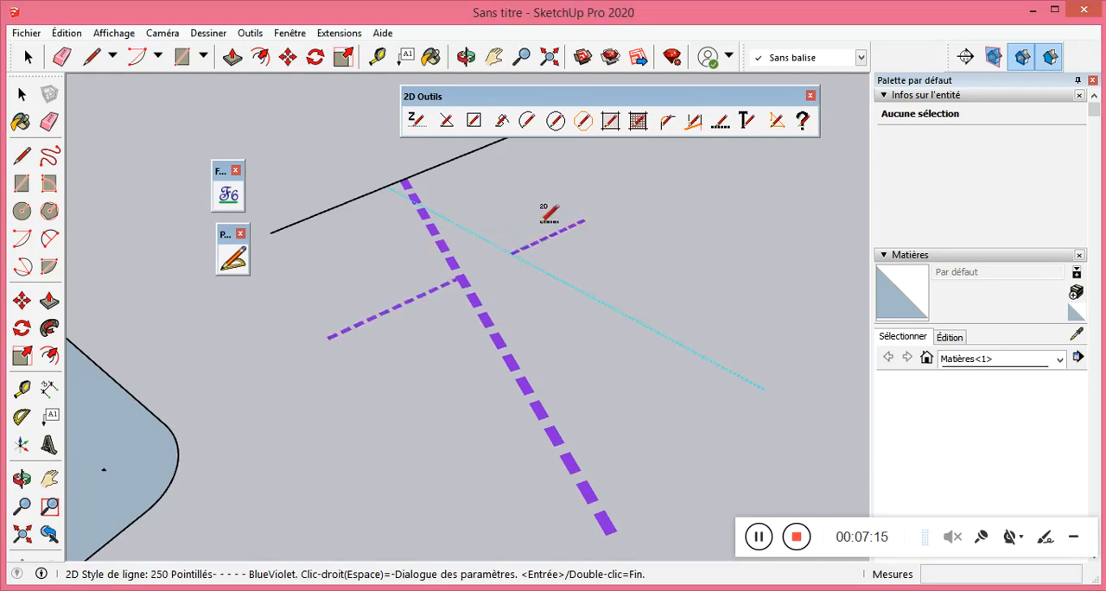
left_click(378, 189)
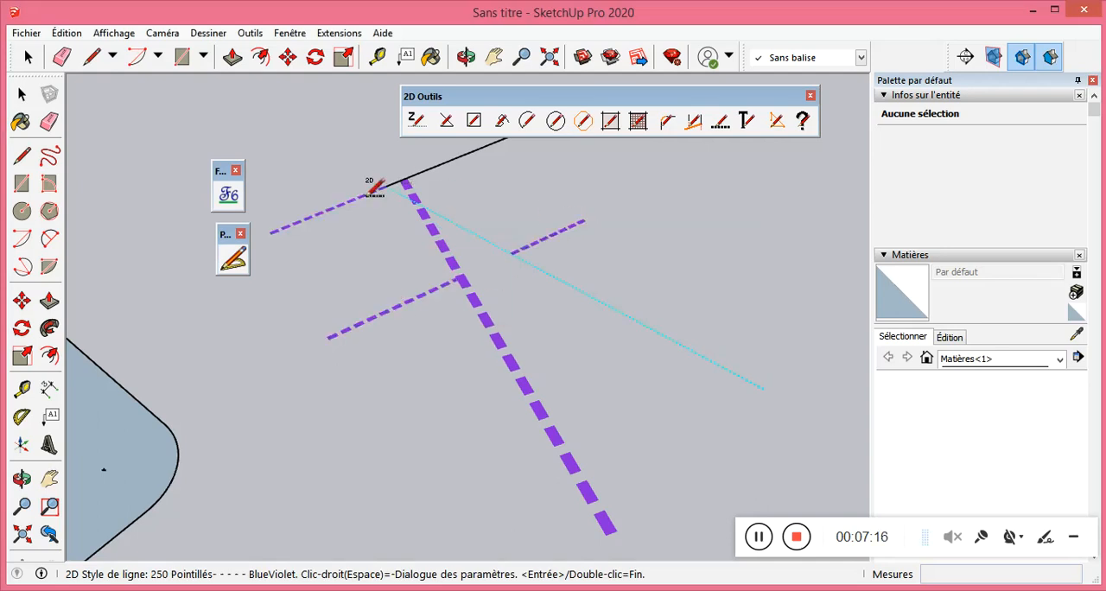
left_click(455, 158)
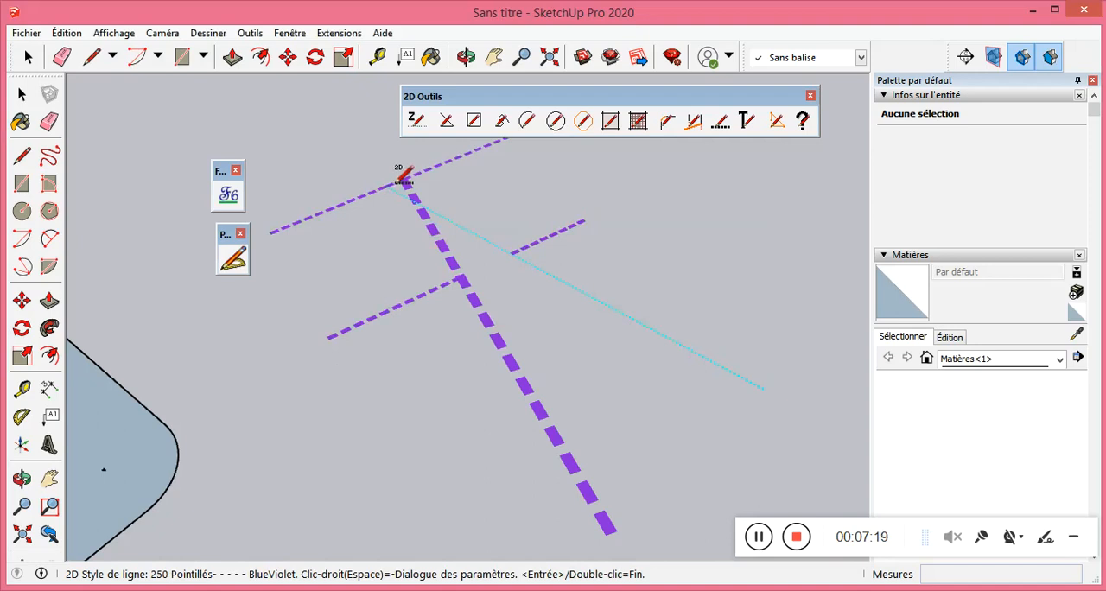
Compare the width and pattern of the Aqua and BlueViolet styled lines at close range and from afar.
scroll(467, 290, "down", 2)
scroll(478, 291, "down", 1)
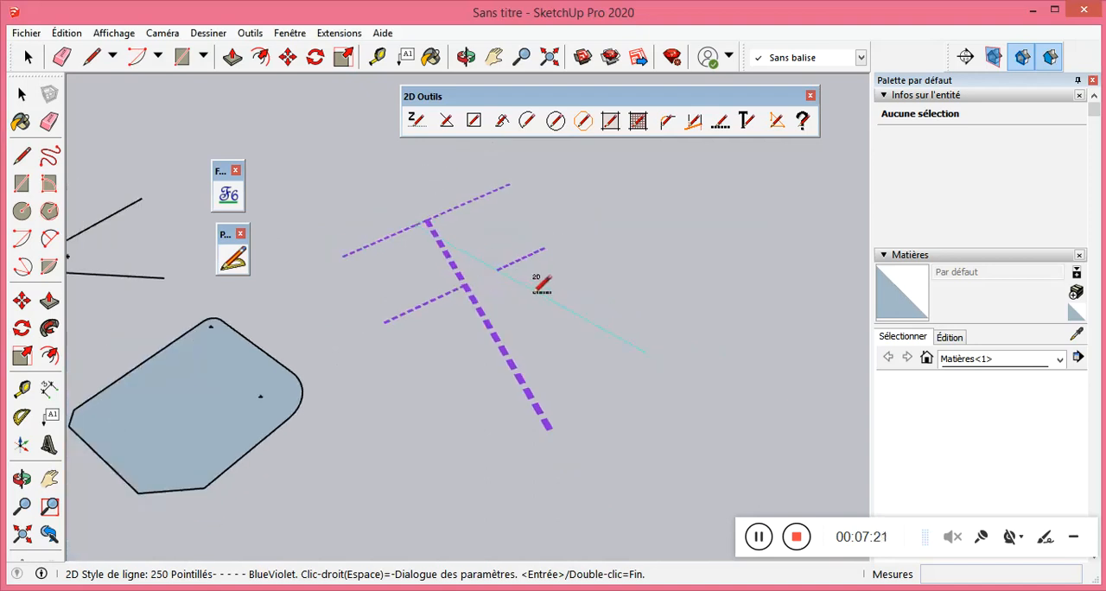
scroll(510, 270, "up", 2)
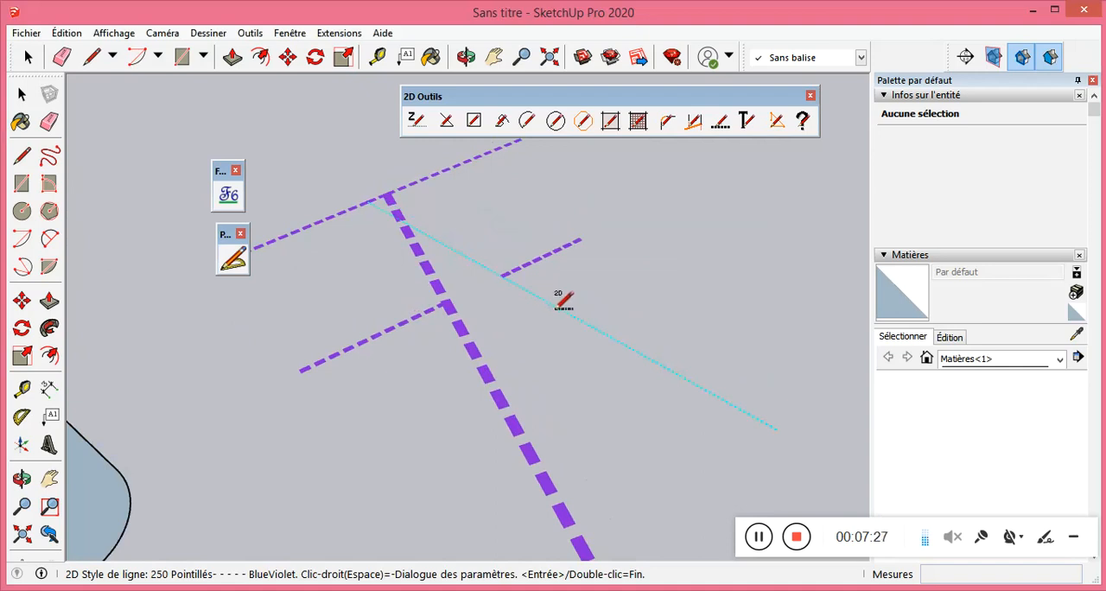
scroll(566, 298, "down", 2)
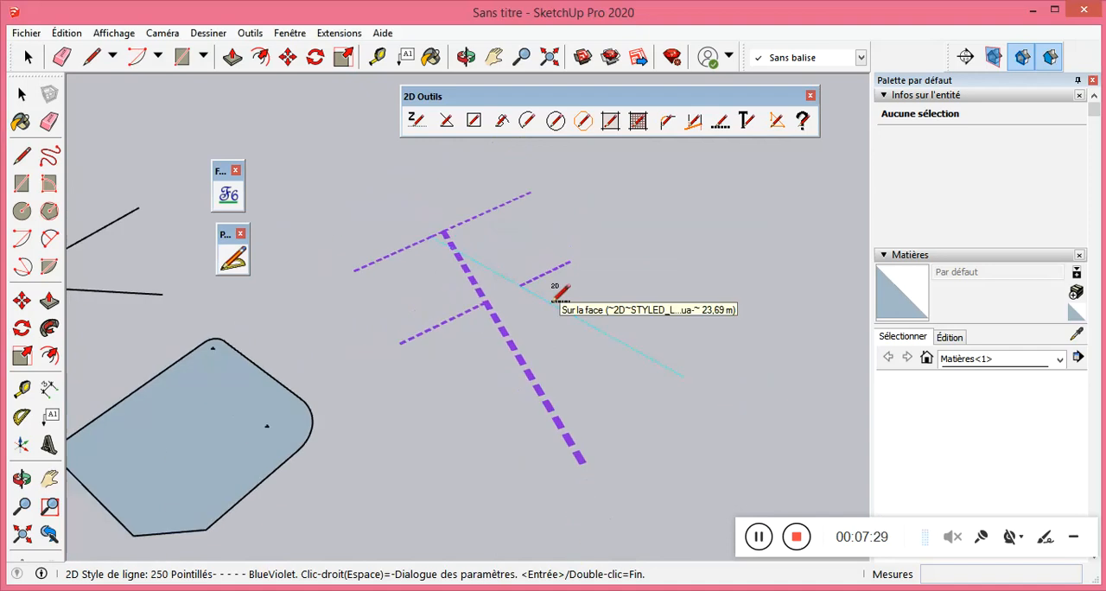
scroll(574, 297, "up", 2)
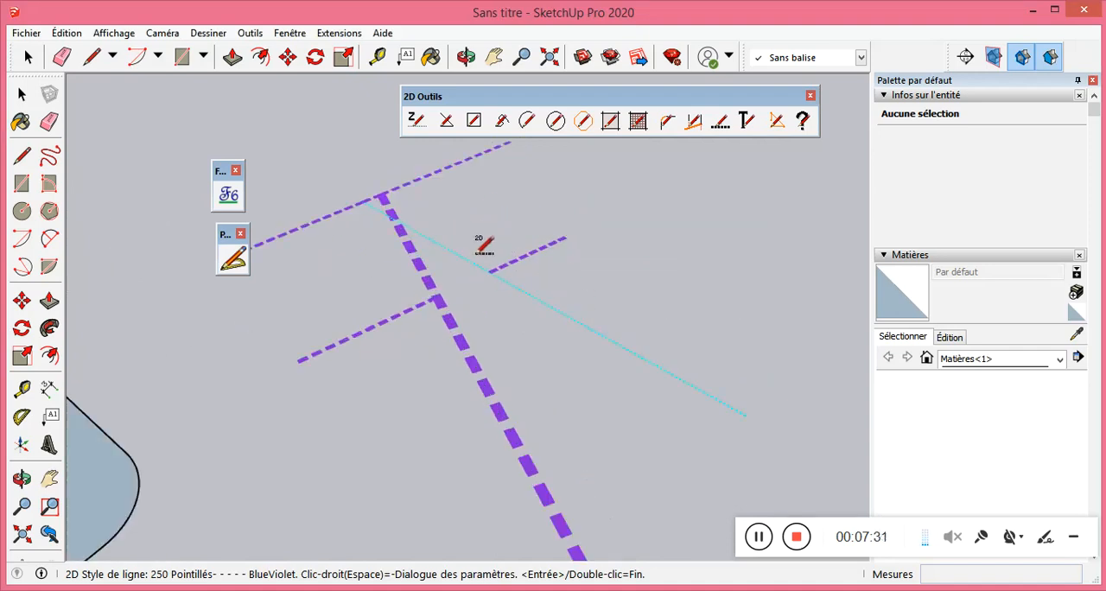
scroll(478, 315, "down", 3)
scroll(506, 270, "down", 1)
scroll(489, 284, "up", 2)
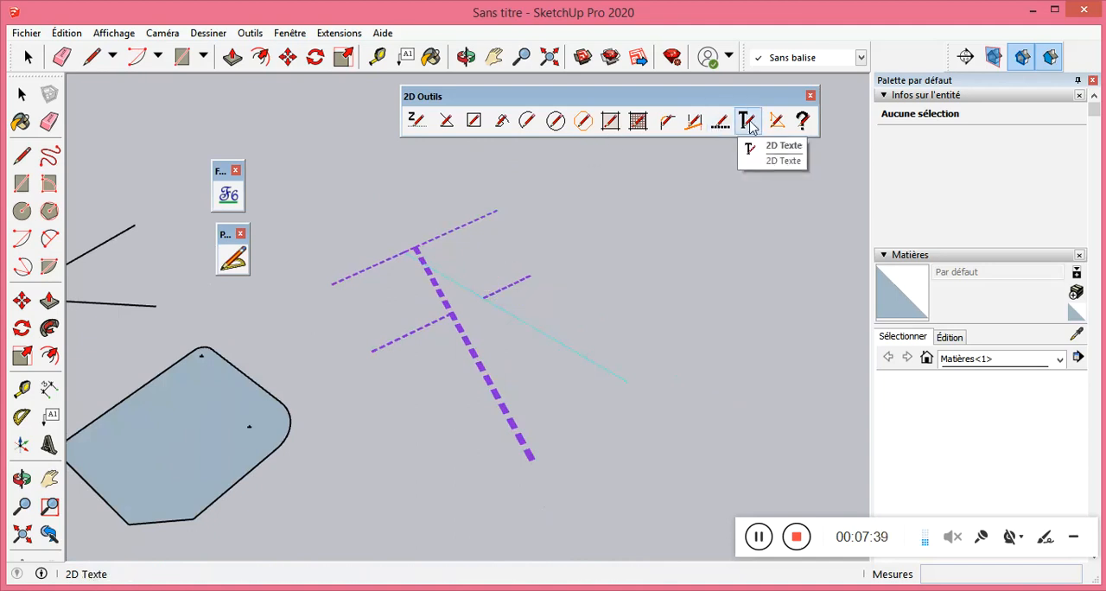
Create the 3D text "Plan de masse" in Tahoma, 0,25 m high, filled and extruded 0,03 m.
left_click(49, 445)
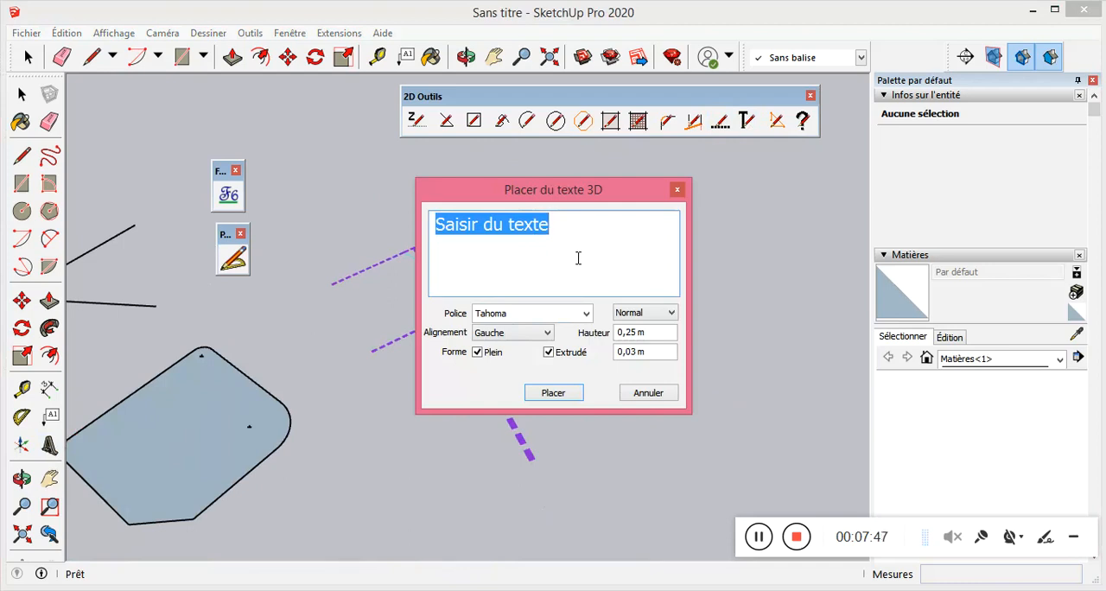
type("pl")
key("BackSpace")
key("BackSpace")
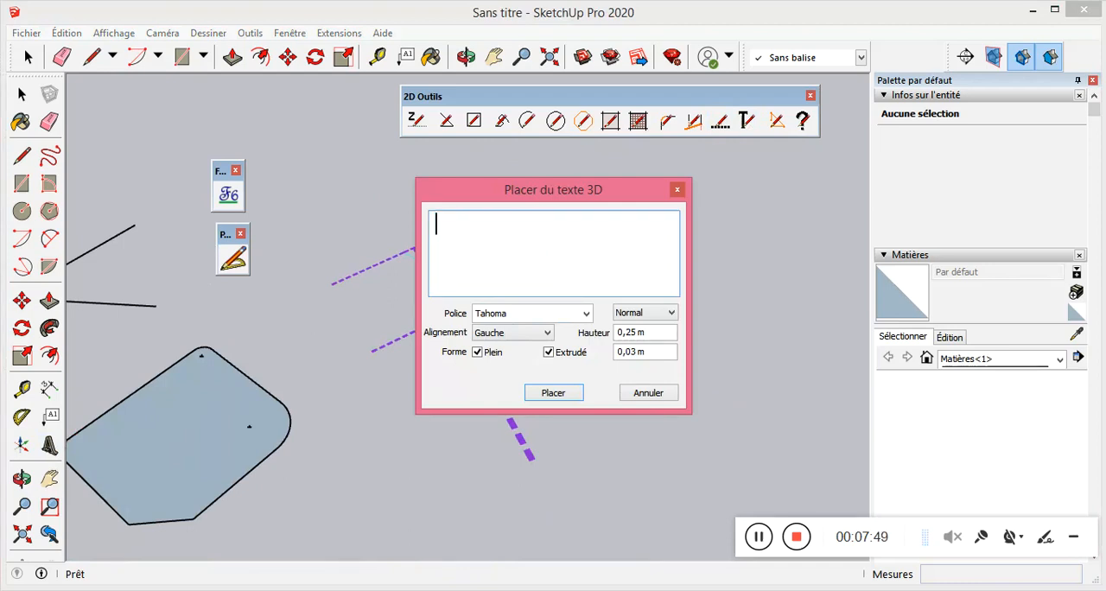
type("Plan de masse")
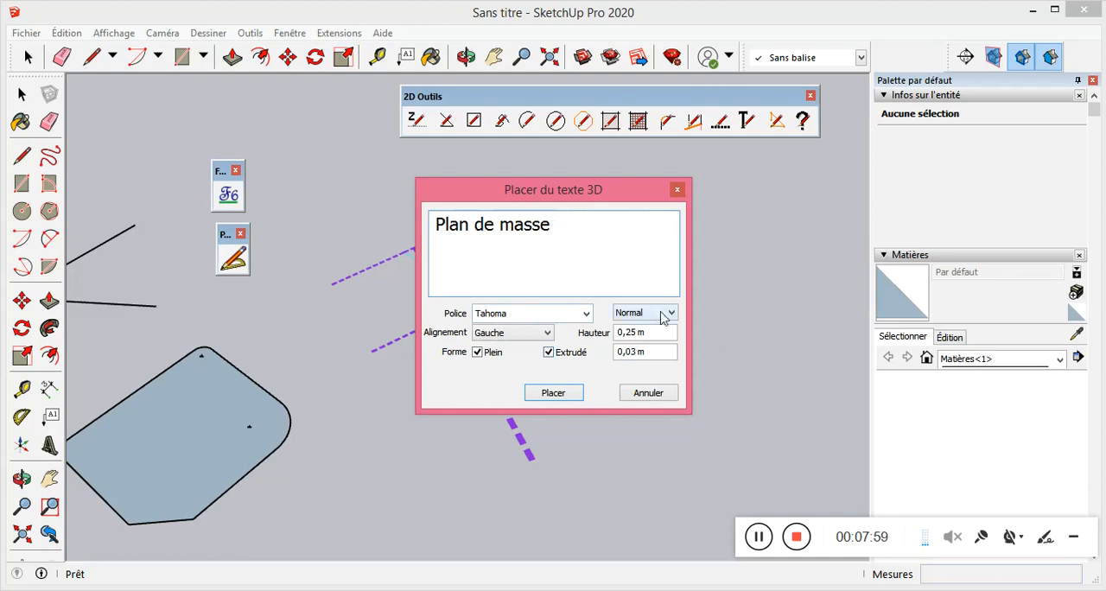
left_click(554, 393)
Place the extruded "Plan de masse" text in the empty area below the styled lines.
scroll(354, 445, "up", 5)
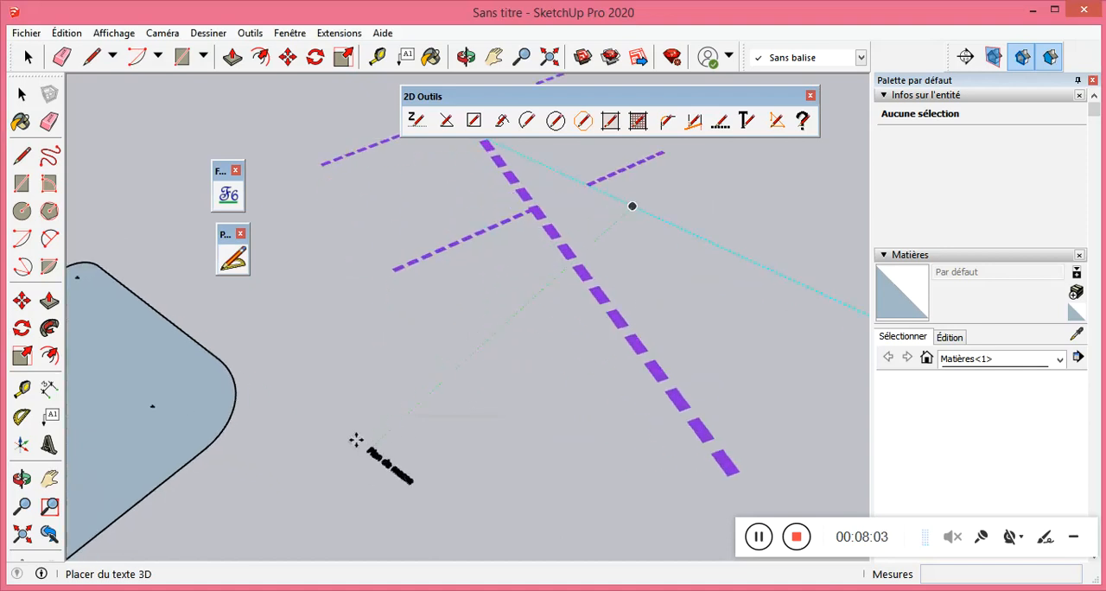
scroll(370, 416, "up", 6)
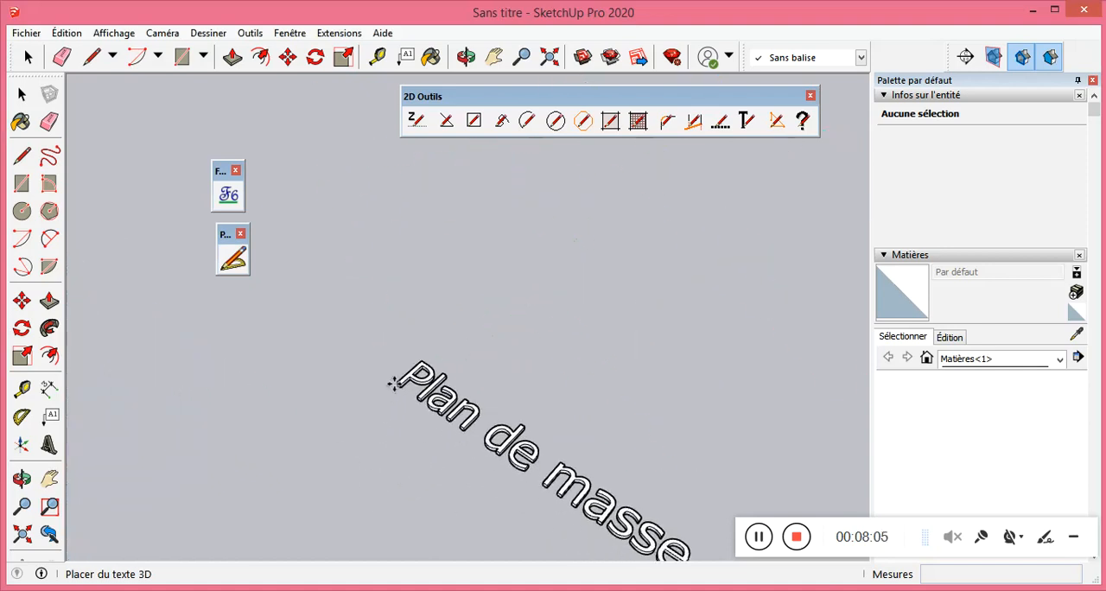
left_click(398, 370)
scroll(397, 370, "up", 5)
mouse_move(396, 370)
middle_mouse_down()
mouse_move(386, 392)
mouse_move(397, 372)
middle_mouse_up()
scroll(398, 372, "up", 4)
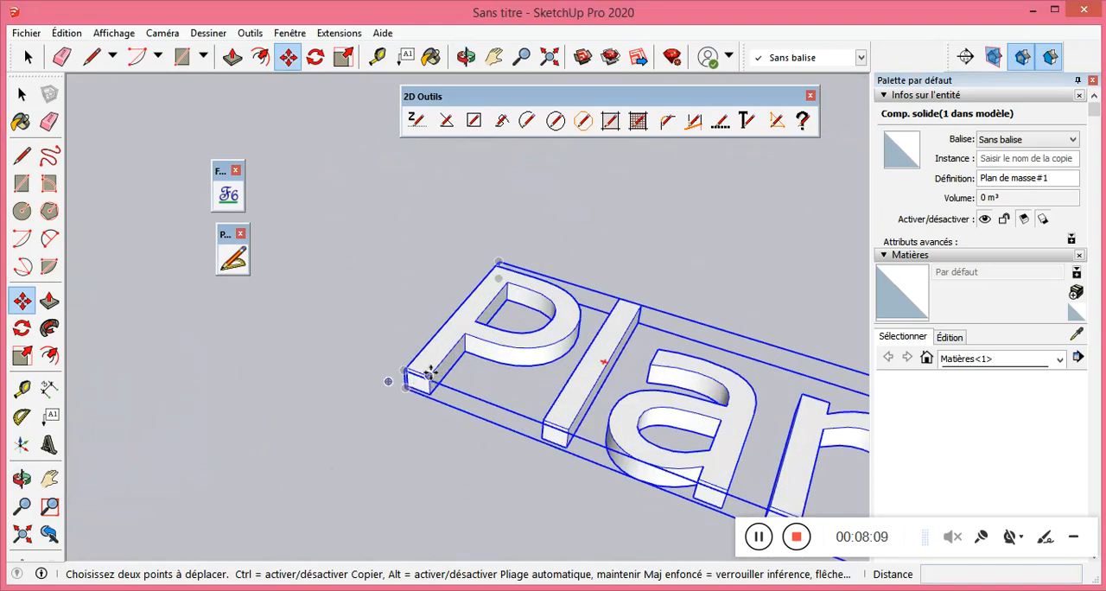
scroll(328, 298, "down", 1)
scroll(354, 299, "down", 3)
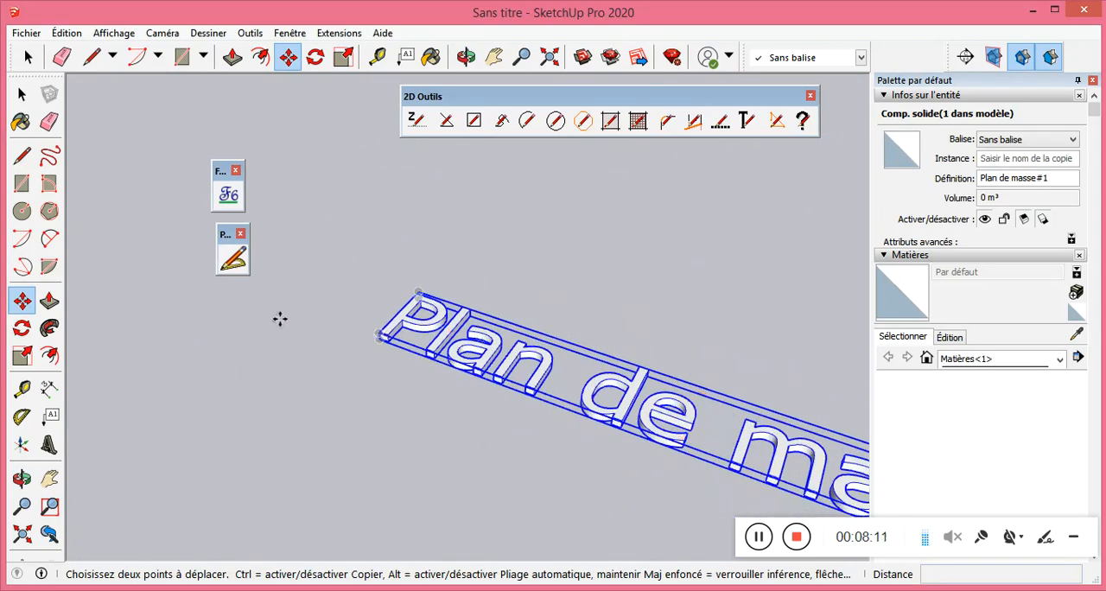
scroll(279, 320, "down", 1)
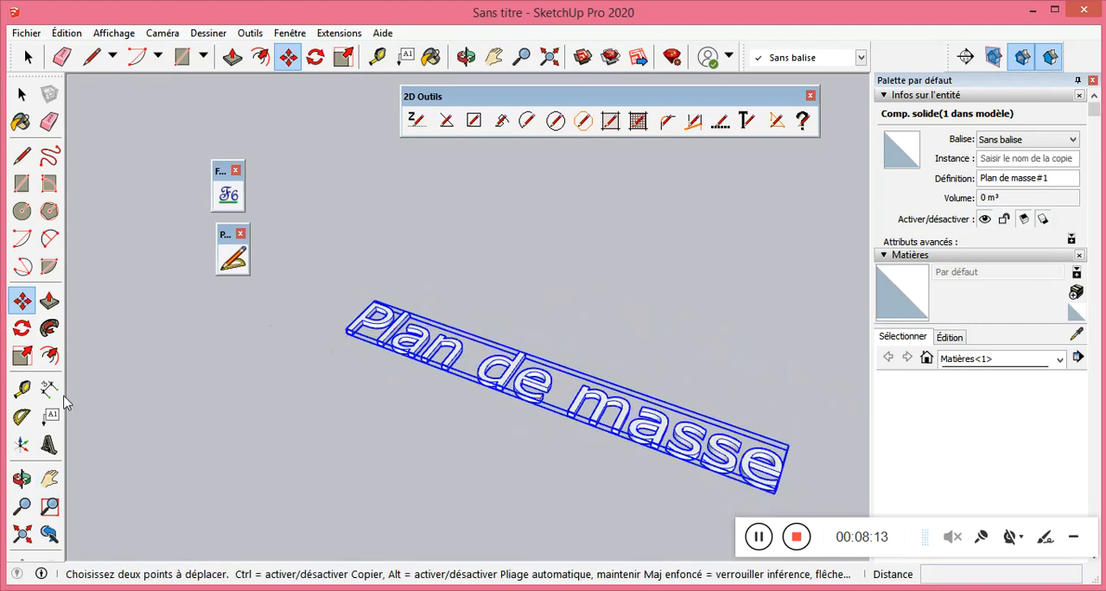
Place a second 3D text without extrusion, keeping the default wording "Saisir du texte", just behind the "Plan de masse" text.
left_click(49, 445)
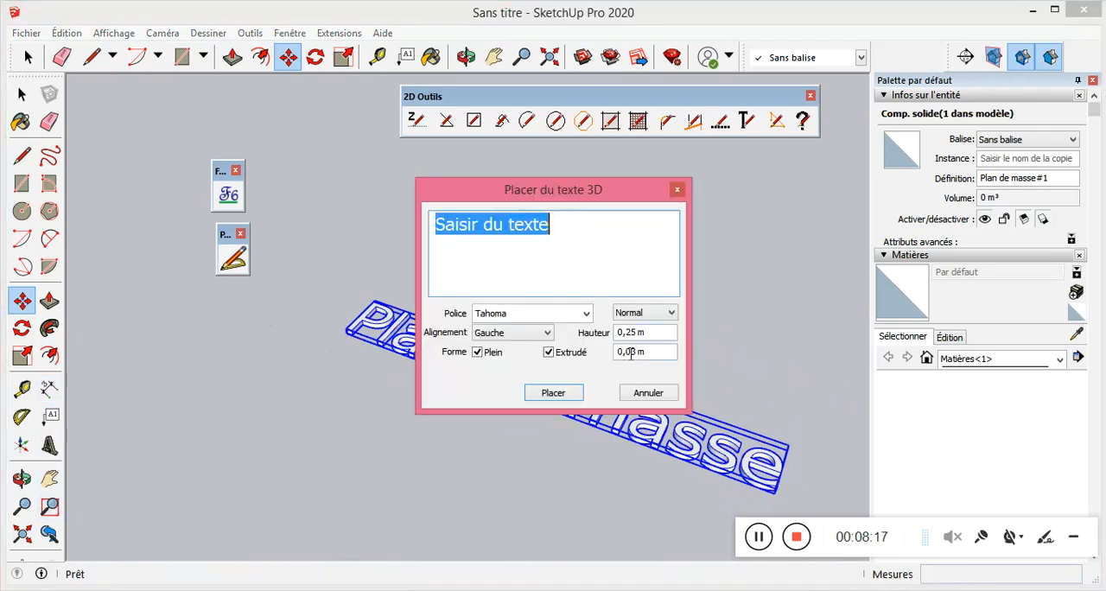
left_click(549, 354)
left_click(553, 392)
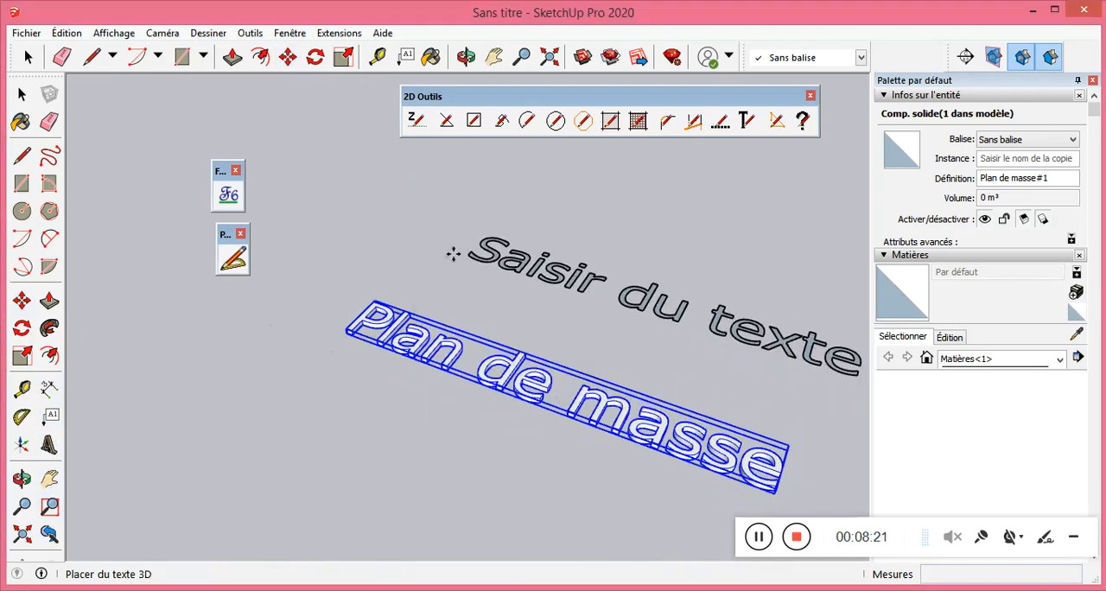
left_click(408, 251)
scroll(592, 292, "up", 2)
scroll(327, 285, "down", 3)
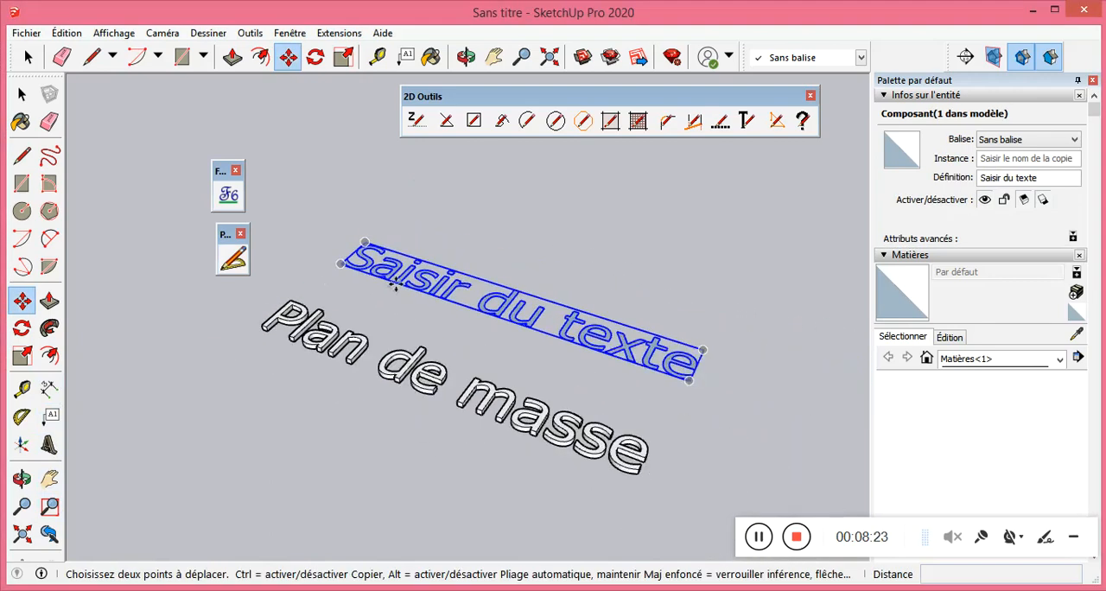
key("Escape")
scroll(556, 251, "up", 2)
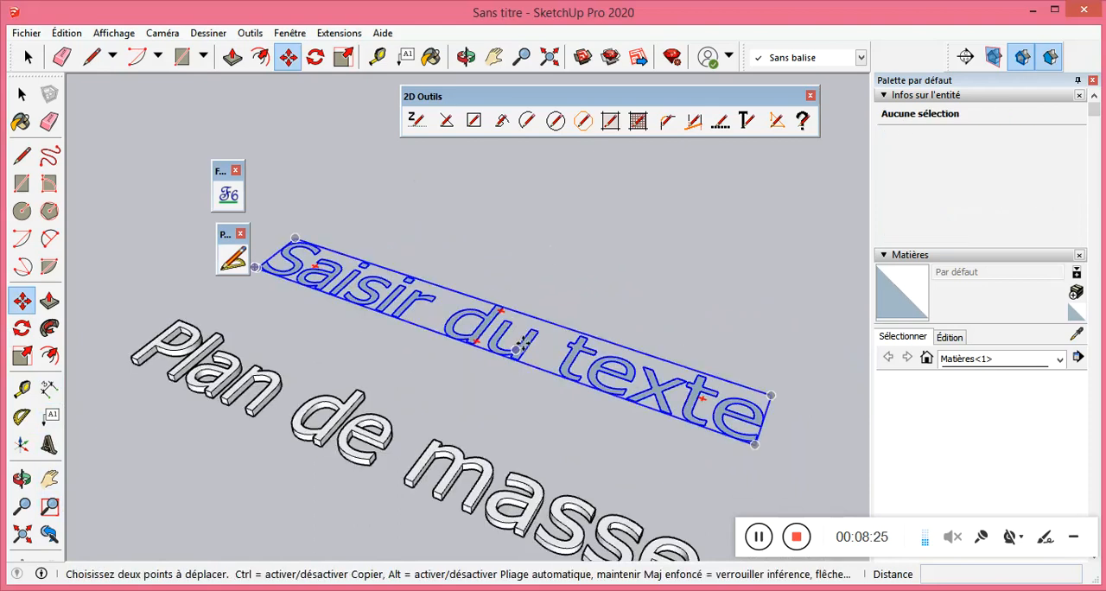
scroll(566, 316, "up", 1)
scroll(558, 317, "down", 2)
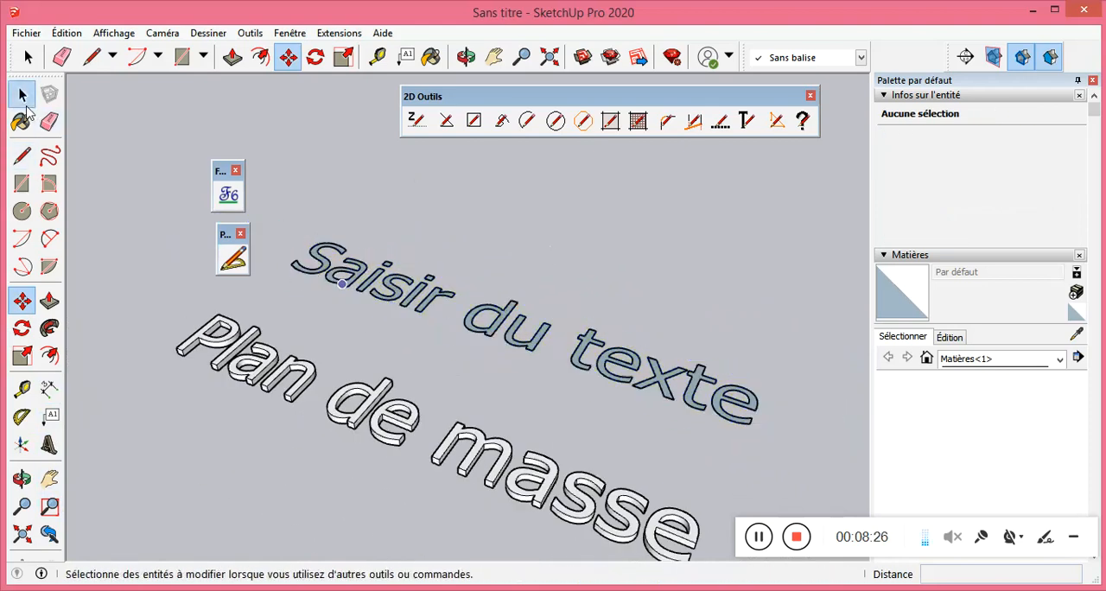
Select the flat "Saisir du texte" component and change its definition name to "Plan de masse".
left_click(22, 95)
left_click(423, 295)
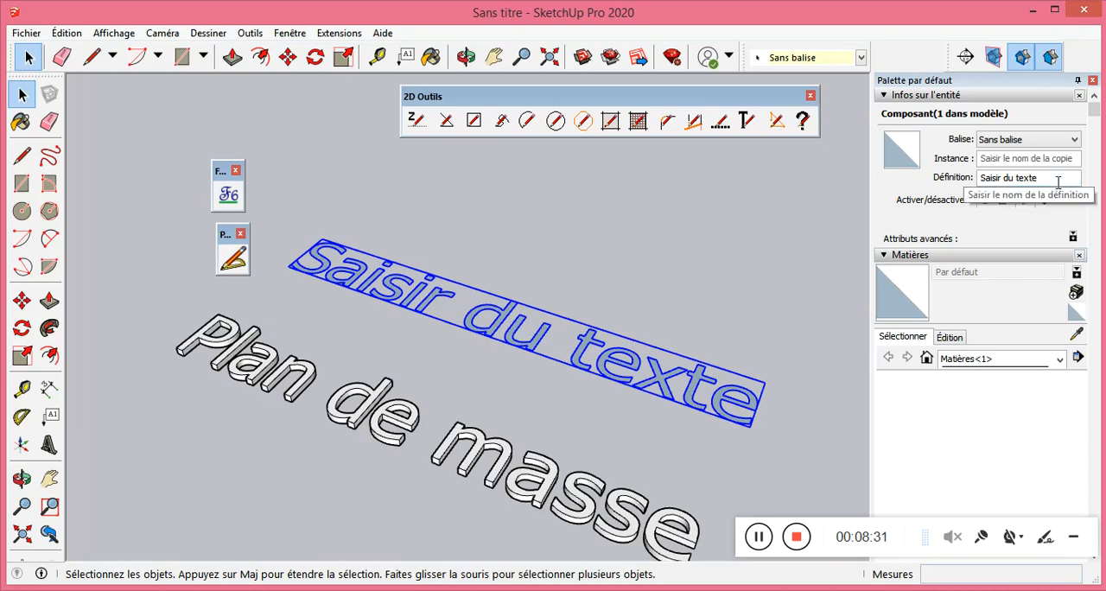
left_click_drag(1059, 182, 994, 183)
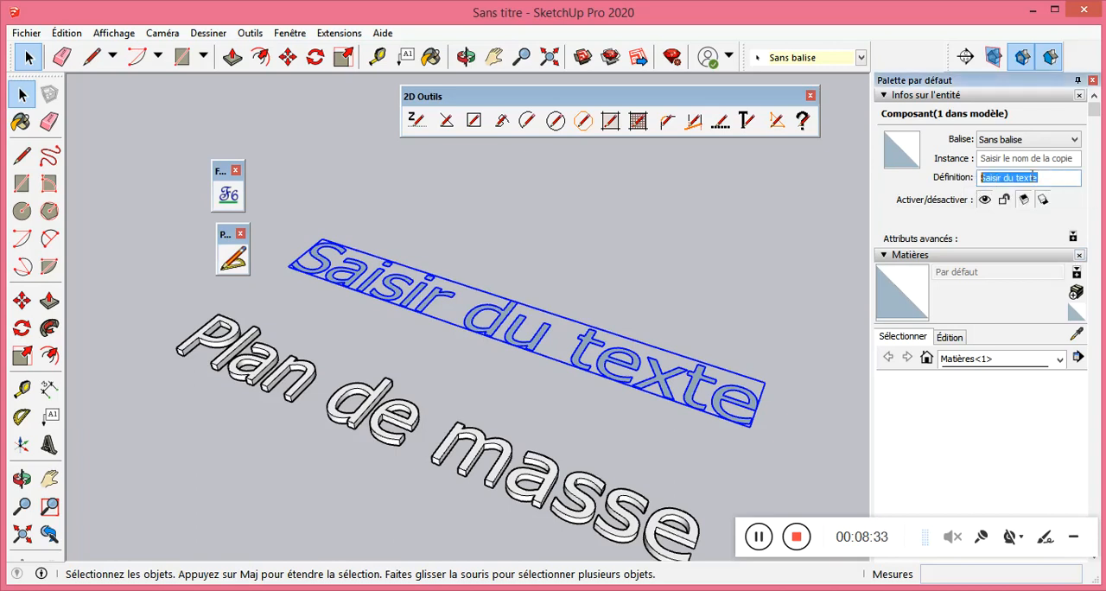
left_click(1060, 176)
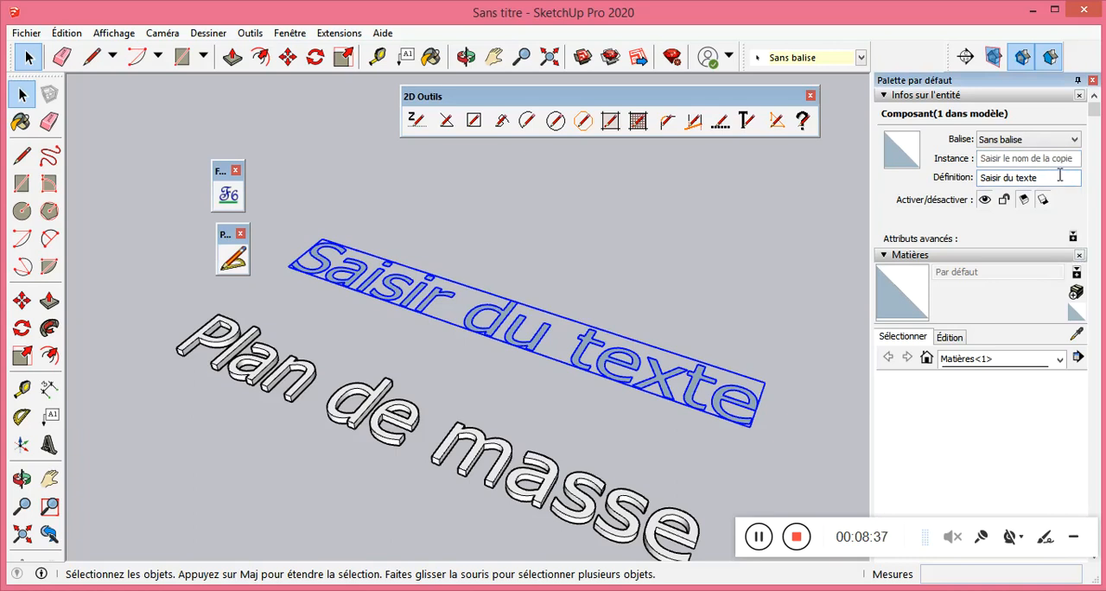
left_click_drag(1060, 175, 969, 177)
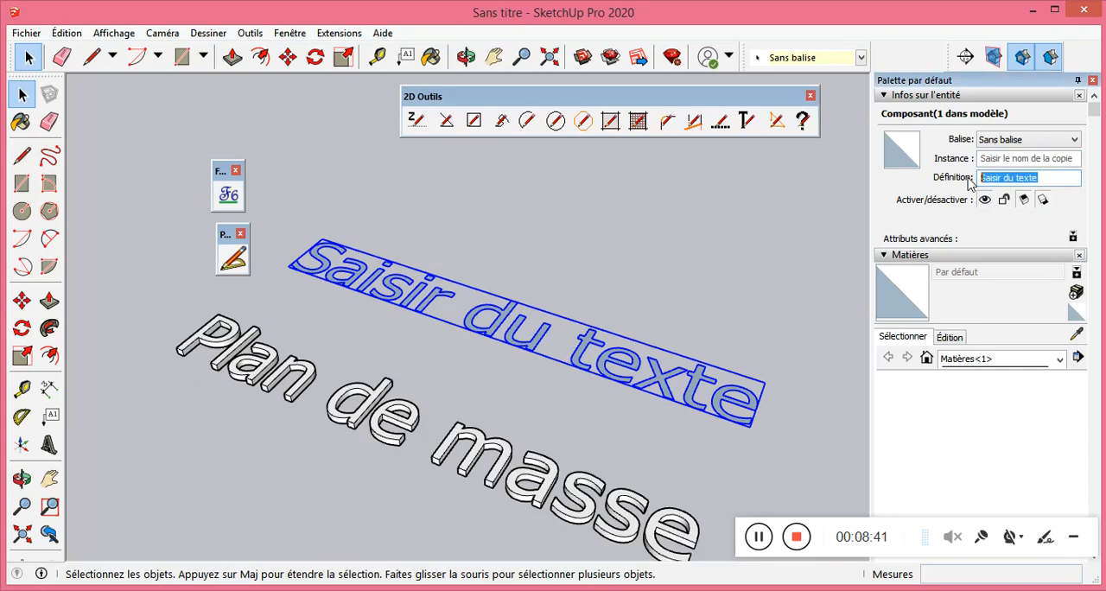
type("Plan de masse")
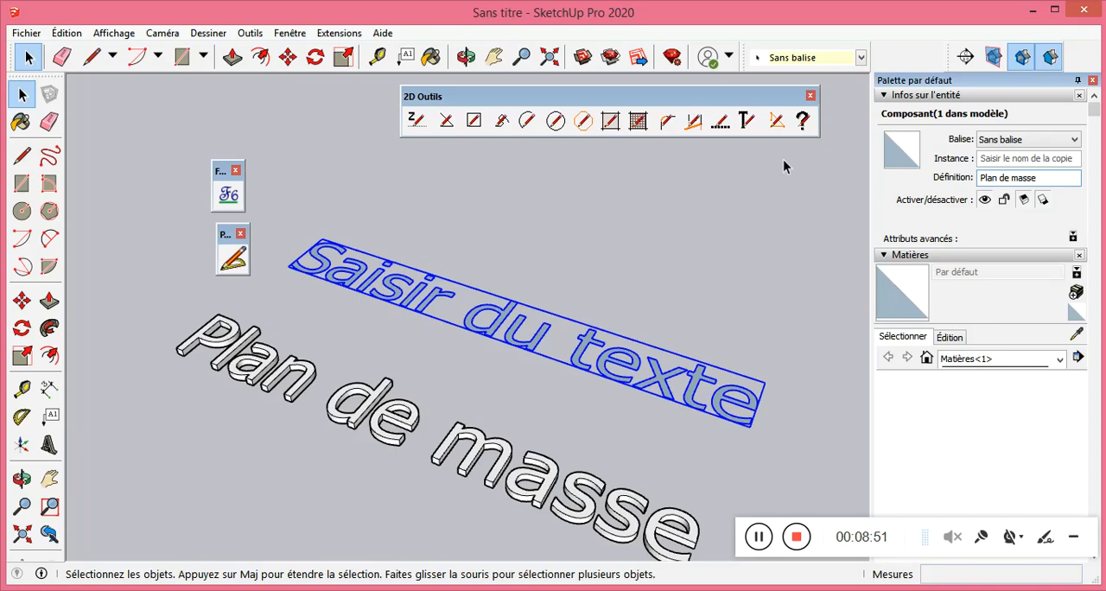
Try to apply the definition name "Plan de masse" to the flat "Saisir du texte" component.
key("Return")
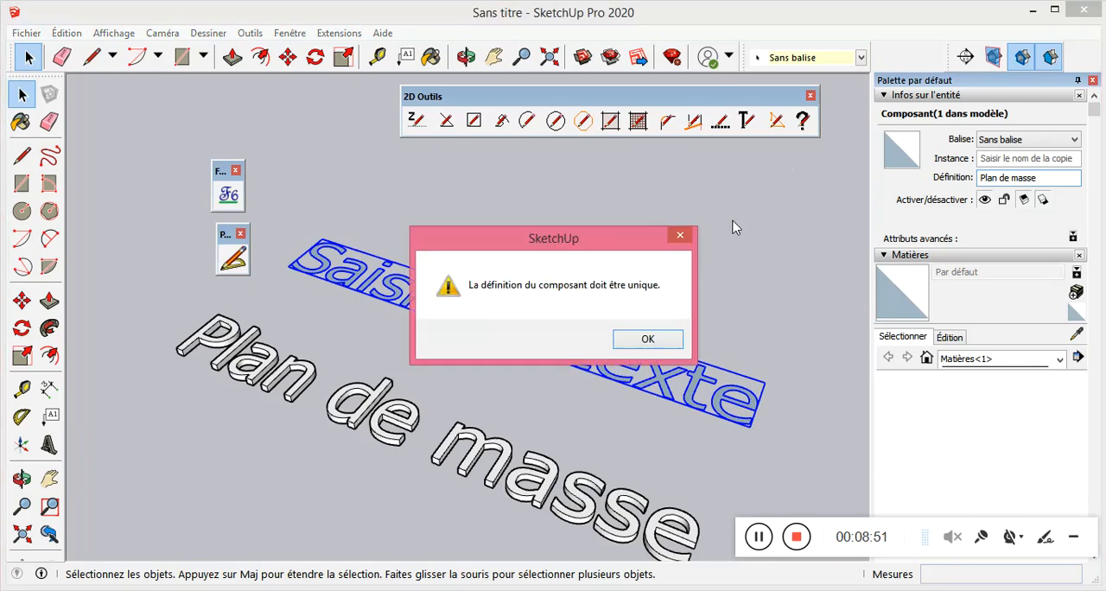
left_click(650, 342)
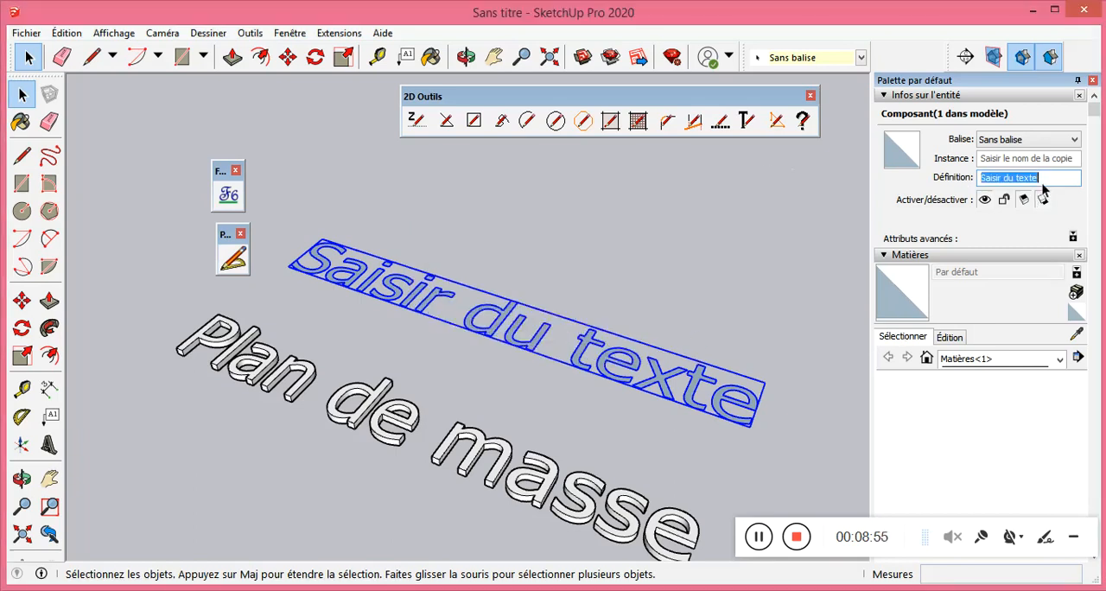
key("Escape")
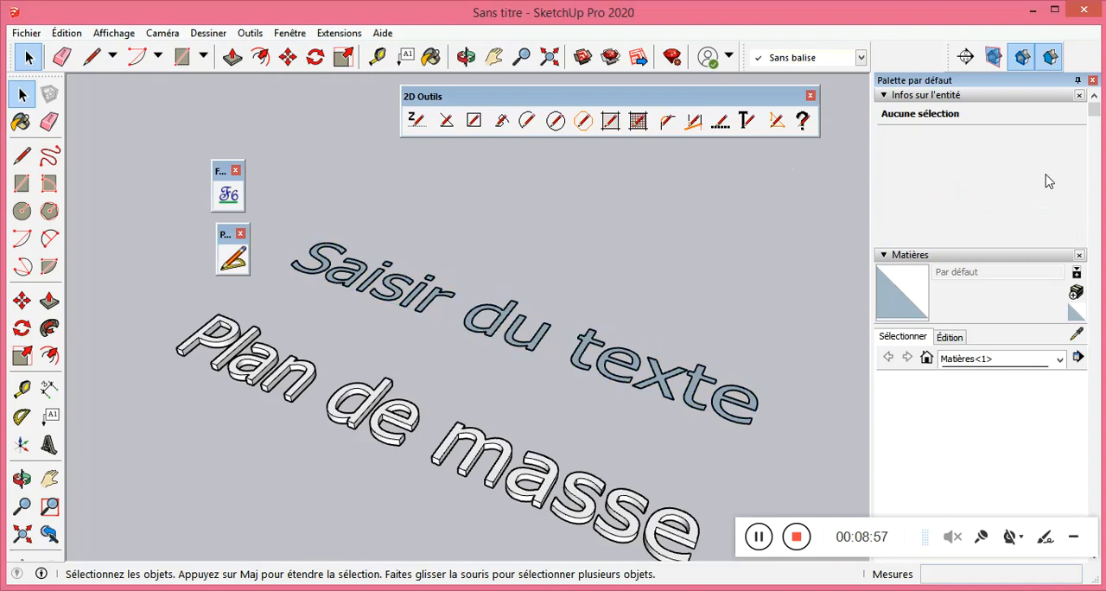
Rename the flat "Saisir du texte" component's definition as "plan".
left_click(502, 328)
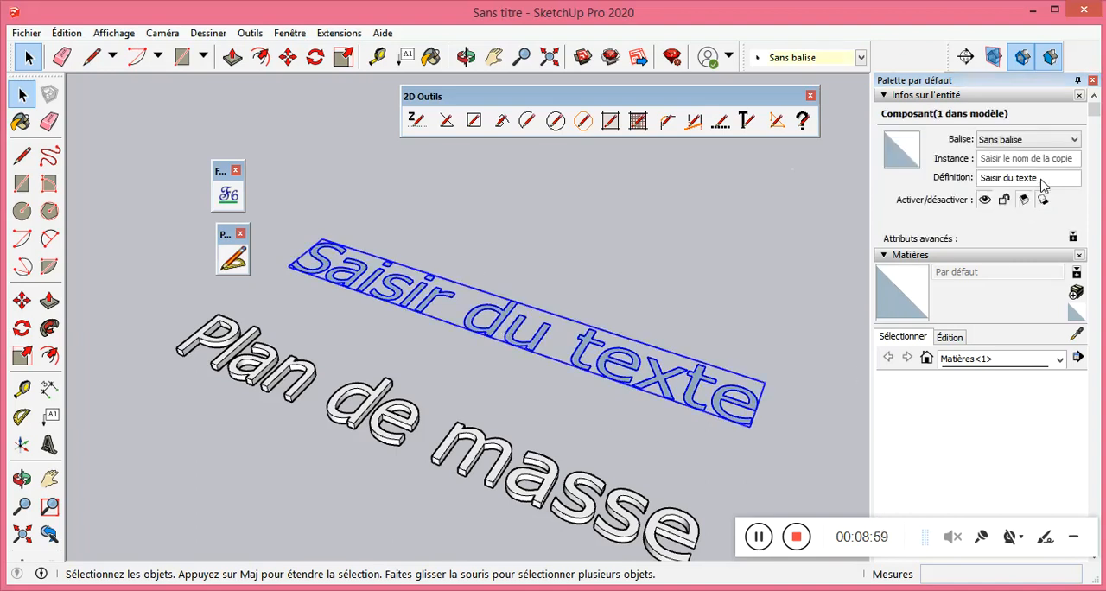
left_click_drag(1056, 177, 941, 177)
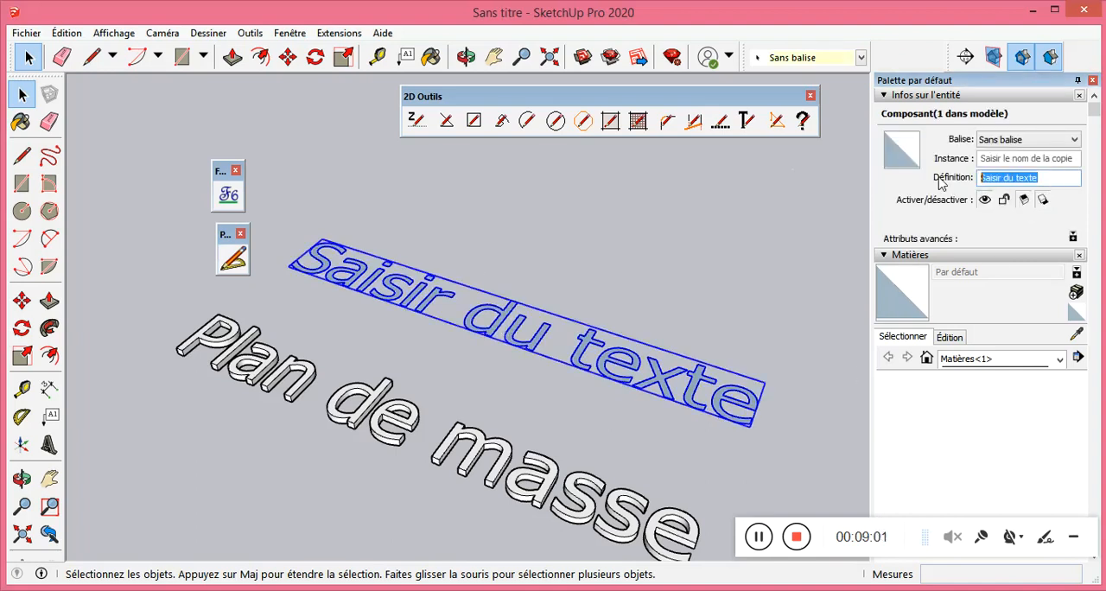
type("plan")
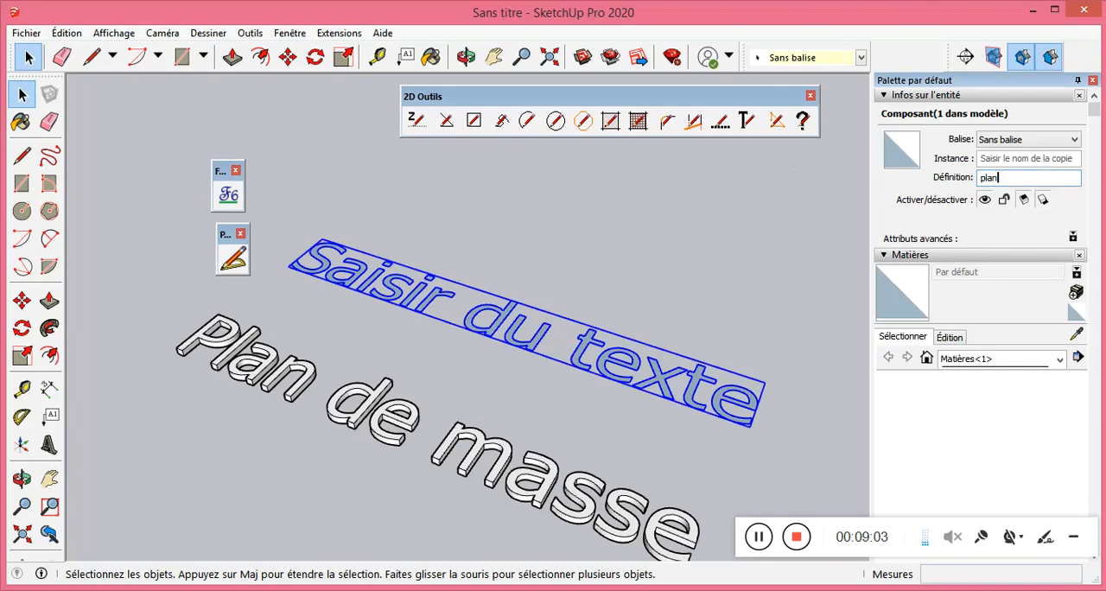
left_click(704, 229)
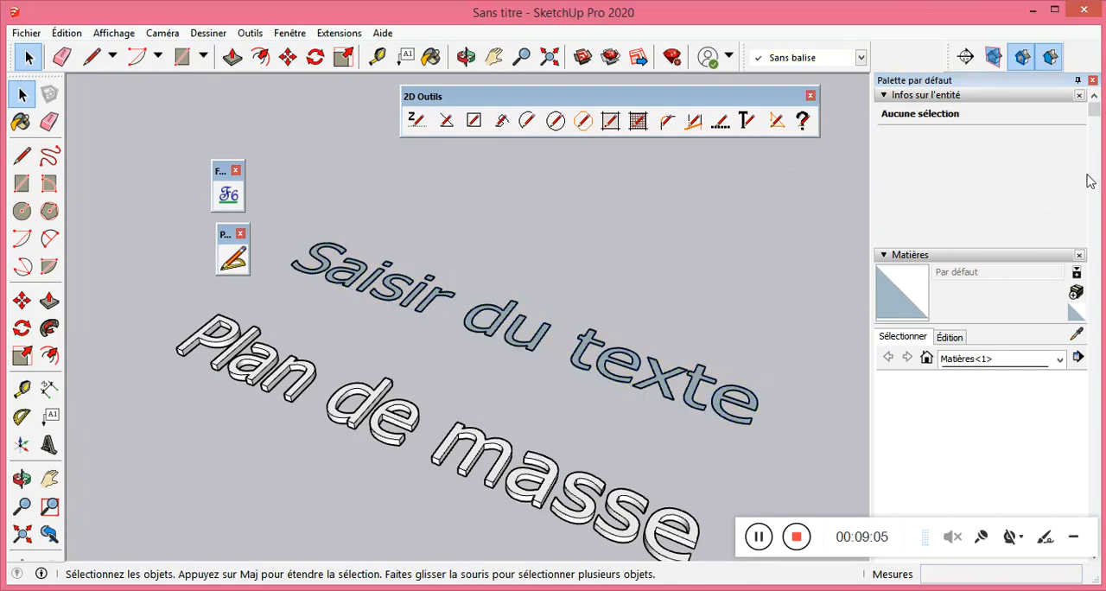
Examine the flat "Saisir du texte" component by opening it and checking its definition name and available tags.
double_click(695, 381)
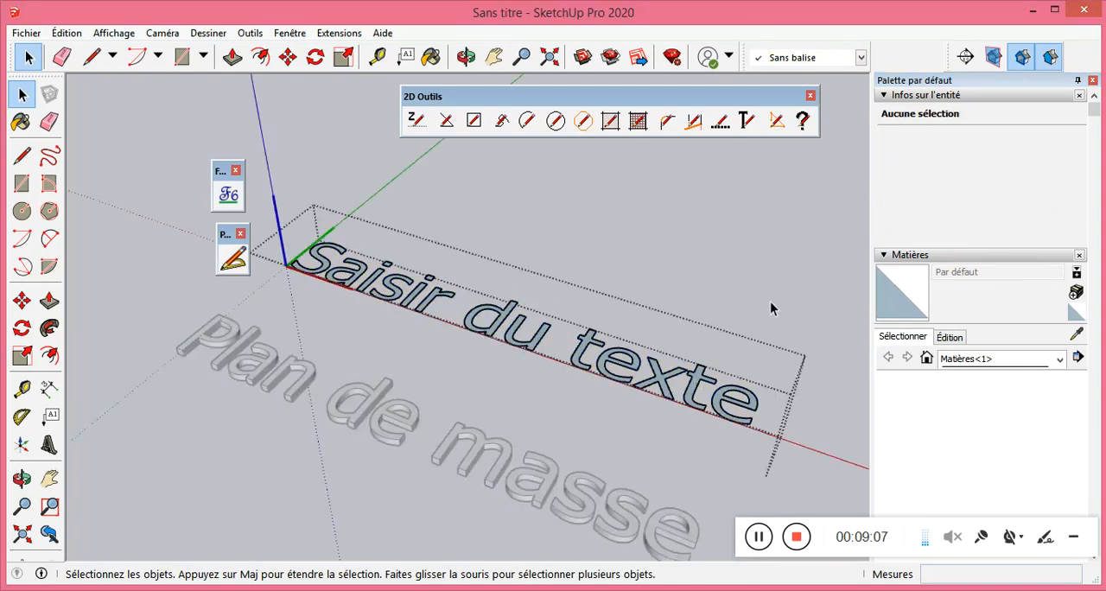
left_click(769, 300)
left_click(693, 402)
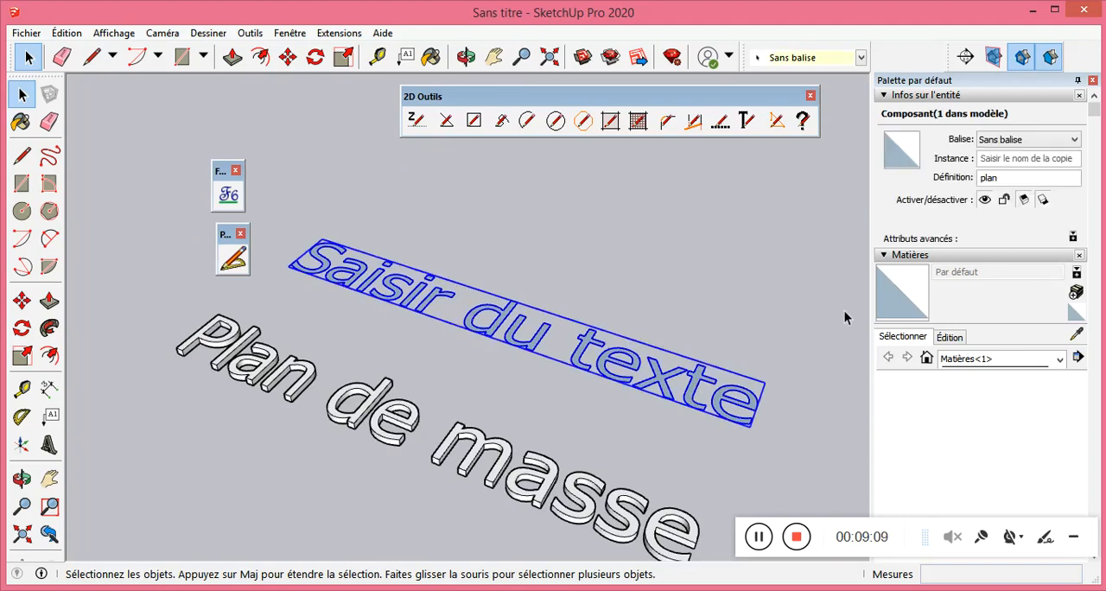
left_click(1026, 177)
double_click(1000, 177)
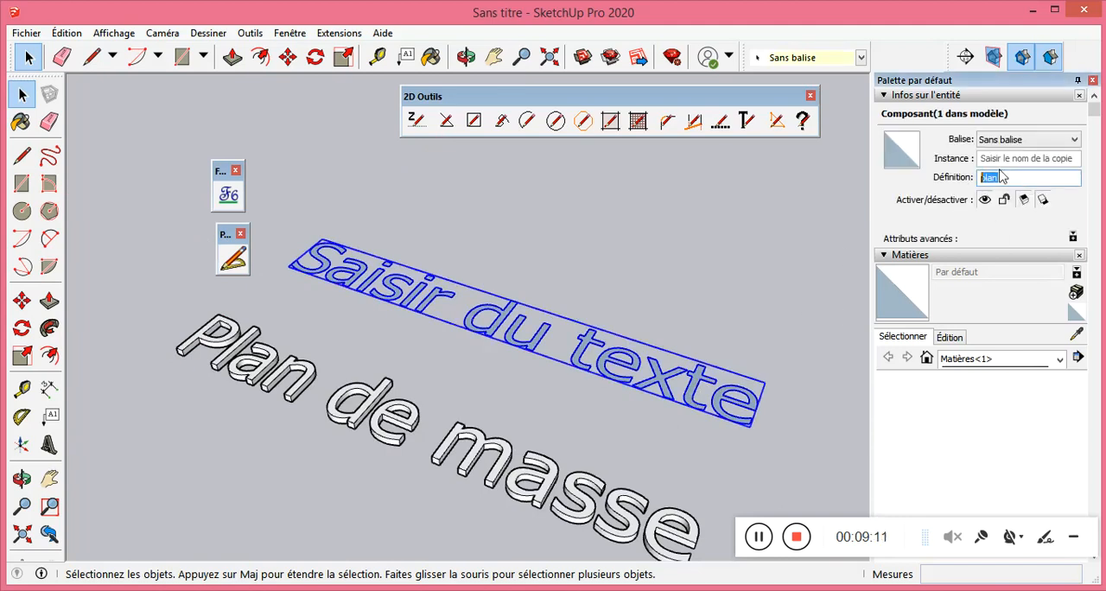
left_click(1022, 143)
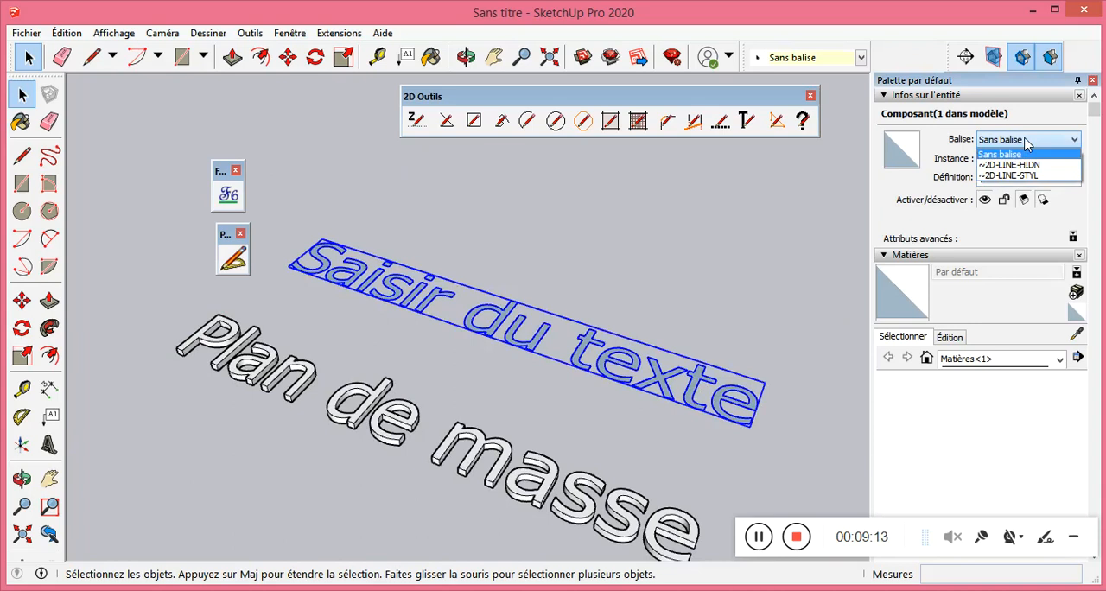
left_click(1014, 176)
left_click(565, 304)
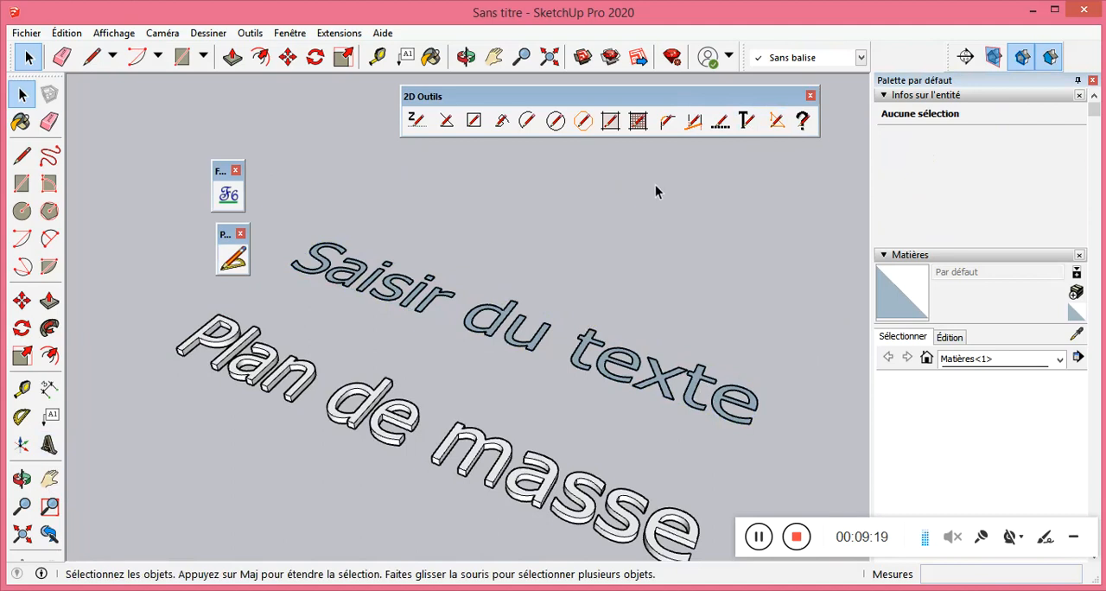
left_click(748, 122)
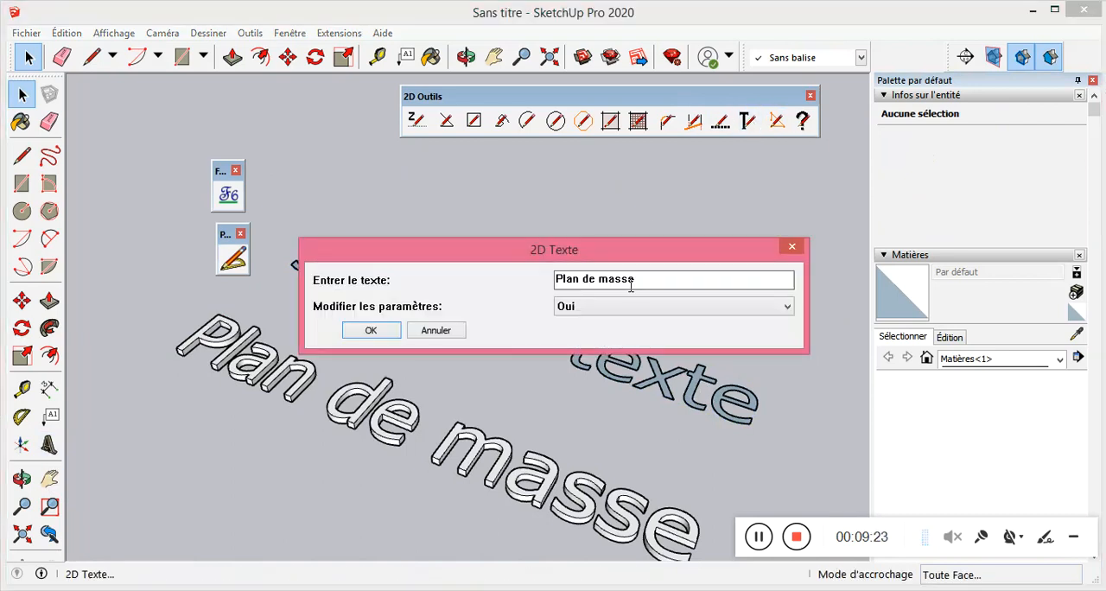
left_click(648, 306)
left_click(649, 306)
left_click(799, 248)
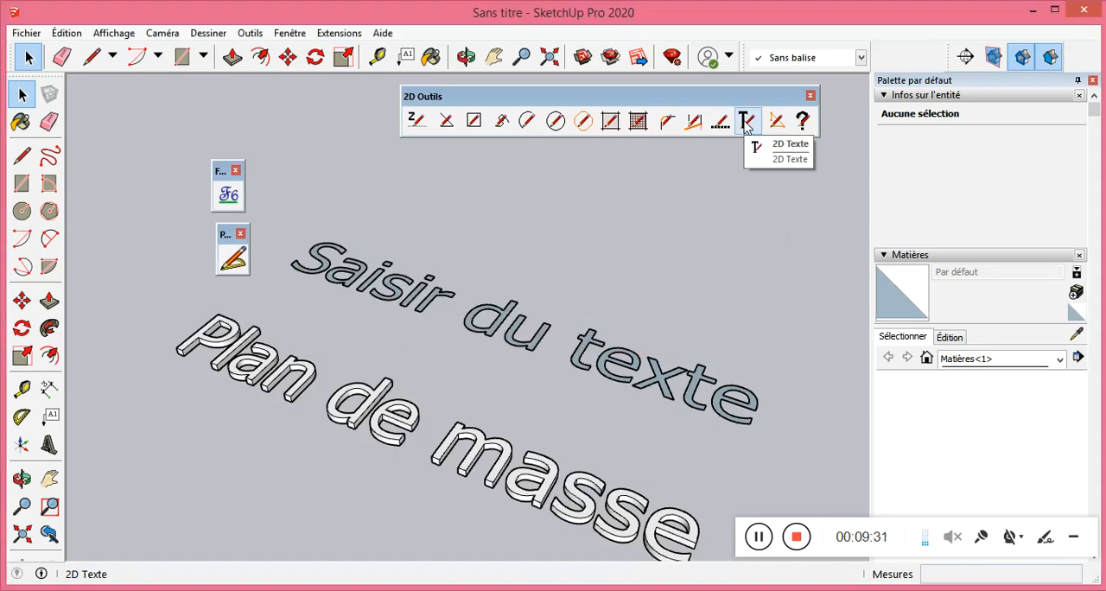
Start a 2D text reading "Plan de masse" with parameter modification set to Oui.
left_click(747, 126)
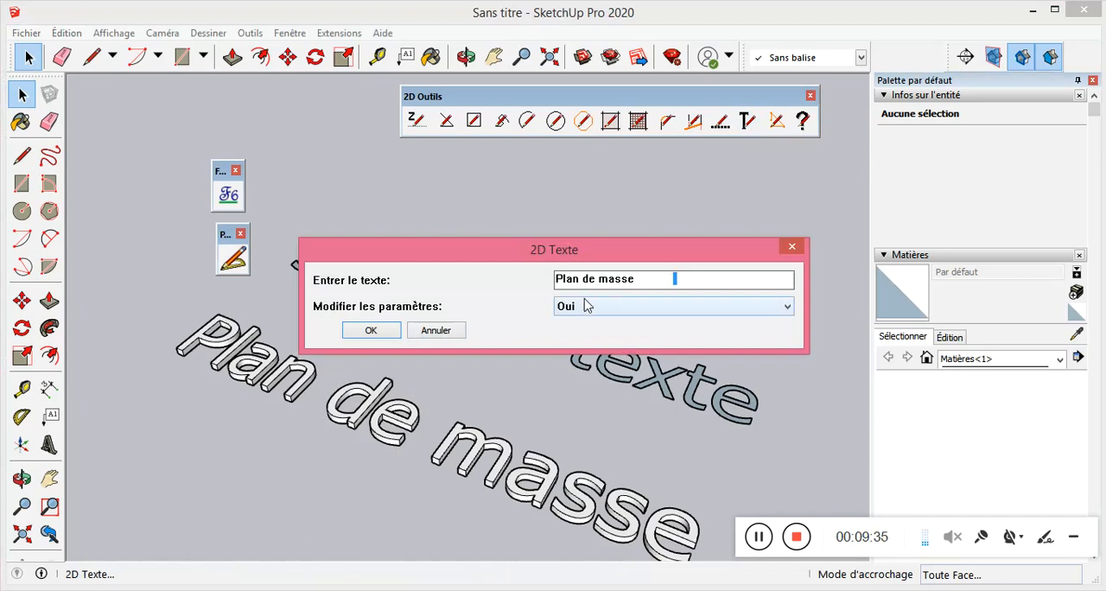
left_click(675, 308)
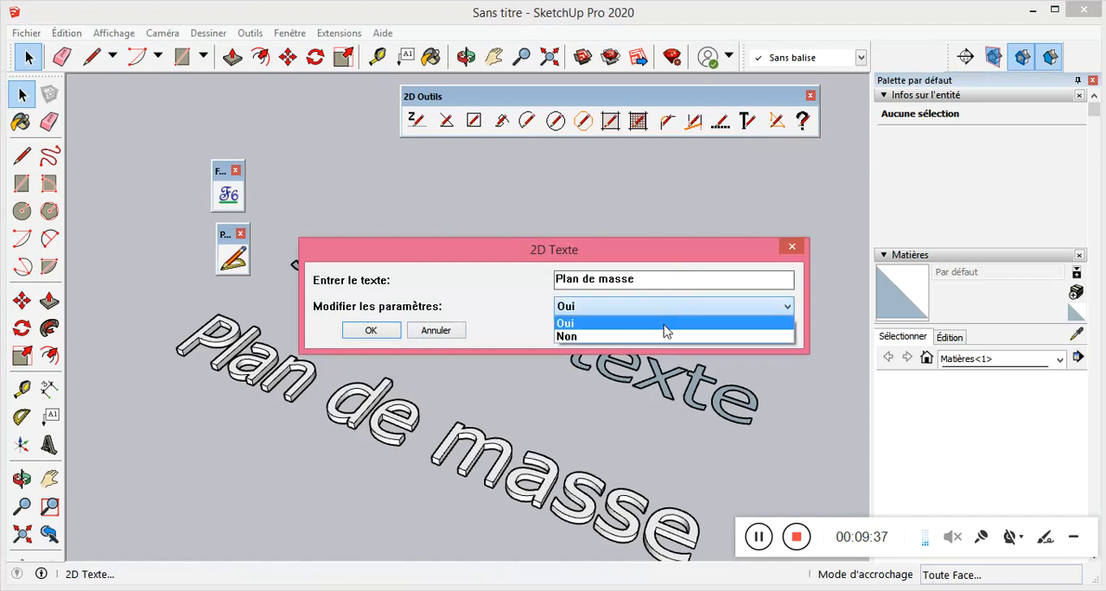
left_click(664, 325)
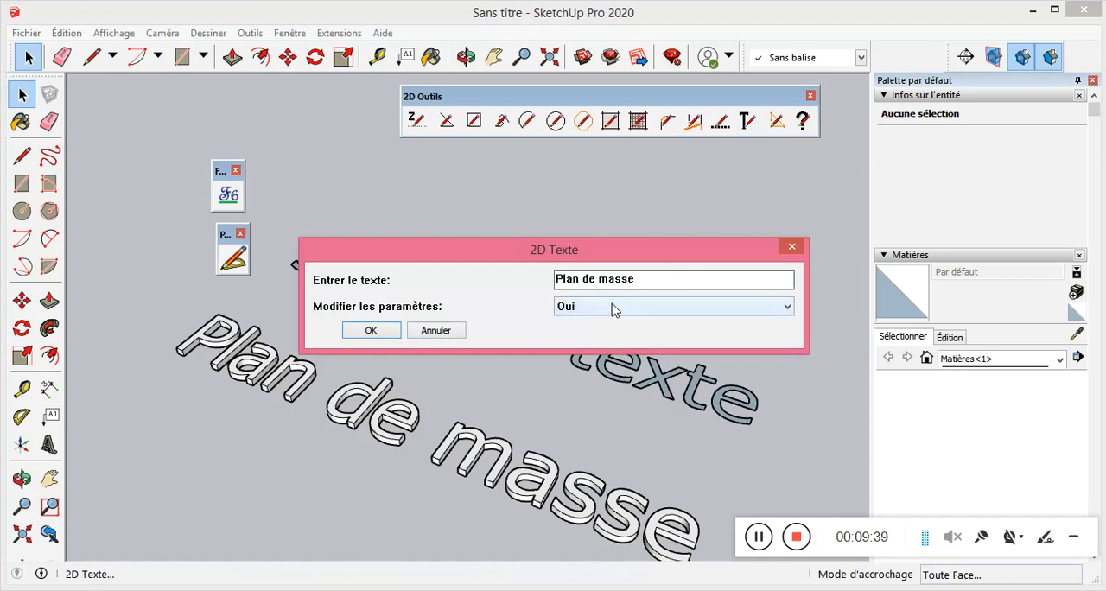
left_click(656, 316)
left_click(524, 314)
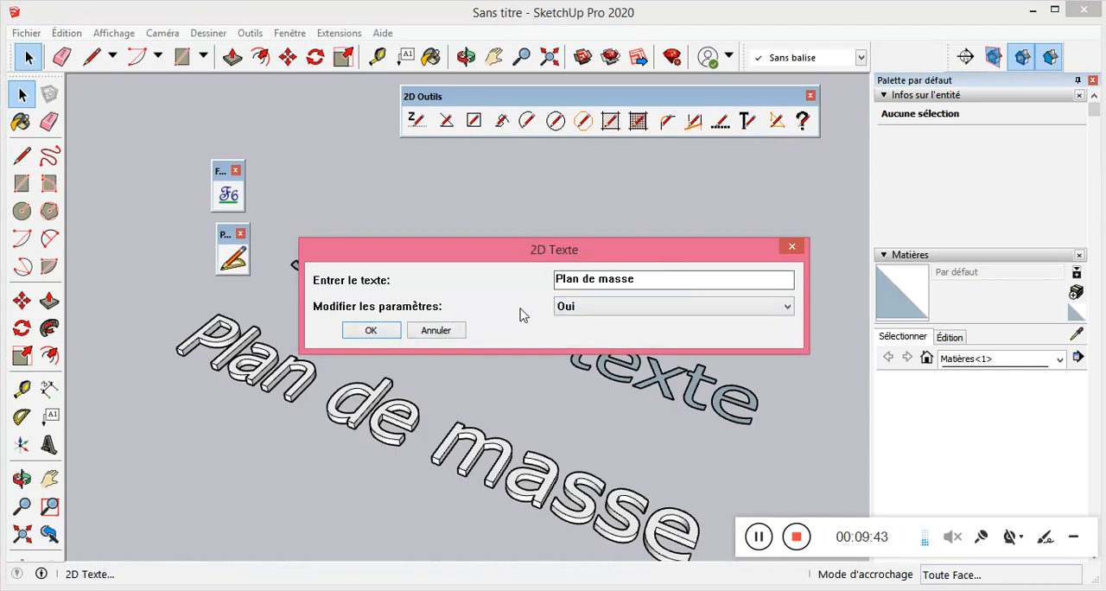
left_click(371, 330)
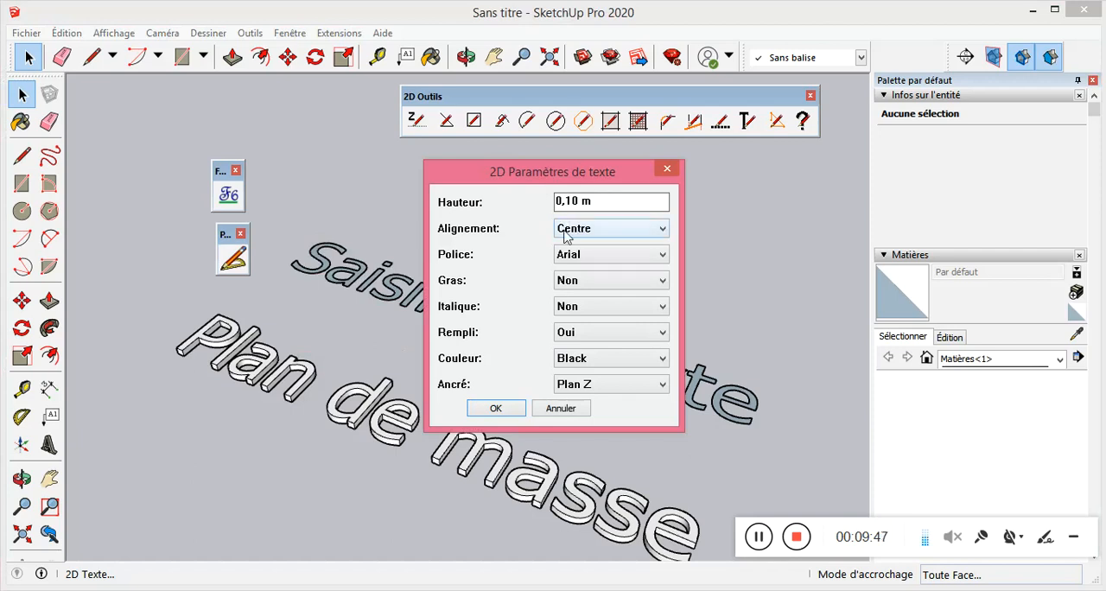
Anchor the 2D text to Toutes faces and place it just behind the flat "Saisir du texte" text.
left_click(663, 385)
left_click(665, 386)
left_click(663, 386)
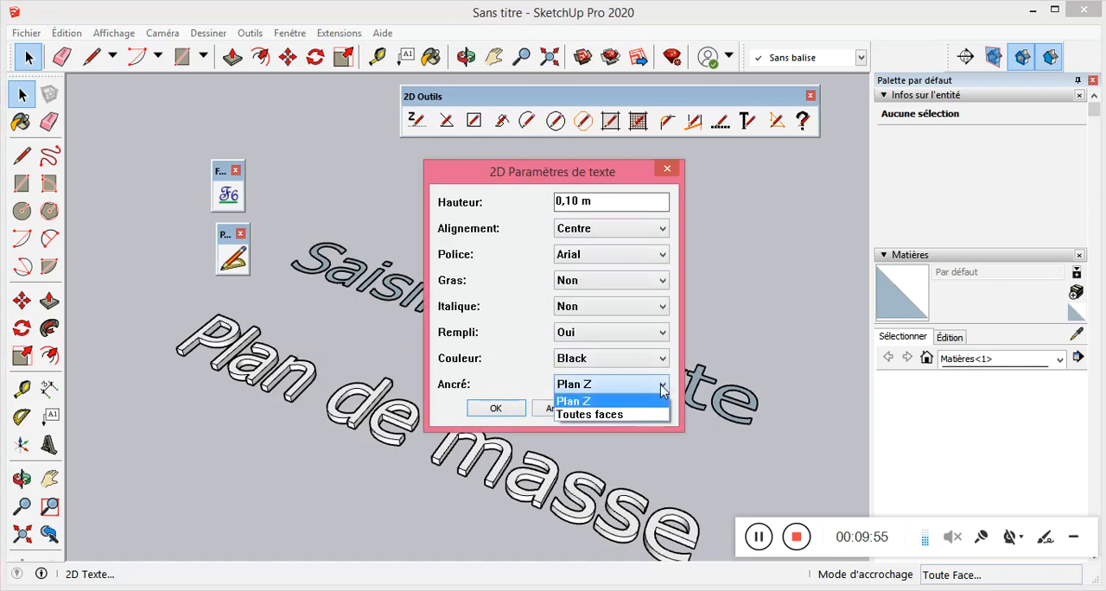
left_click(666, 378)
left_click(667, 380)
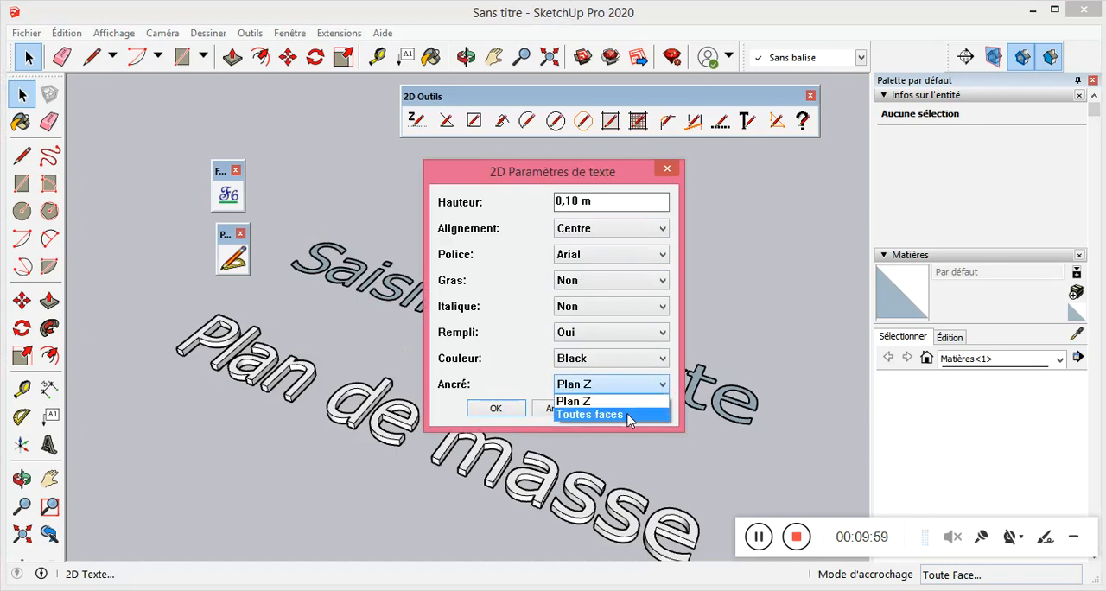
left_click(631, 415)
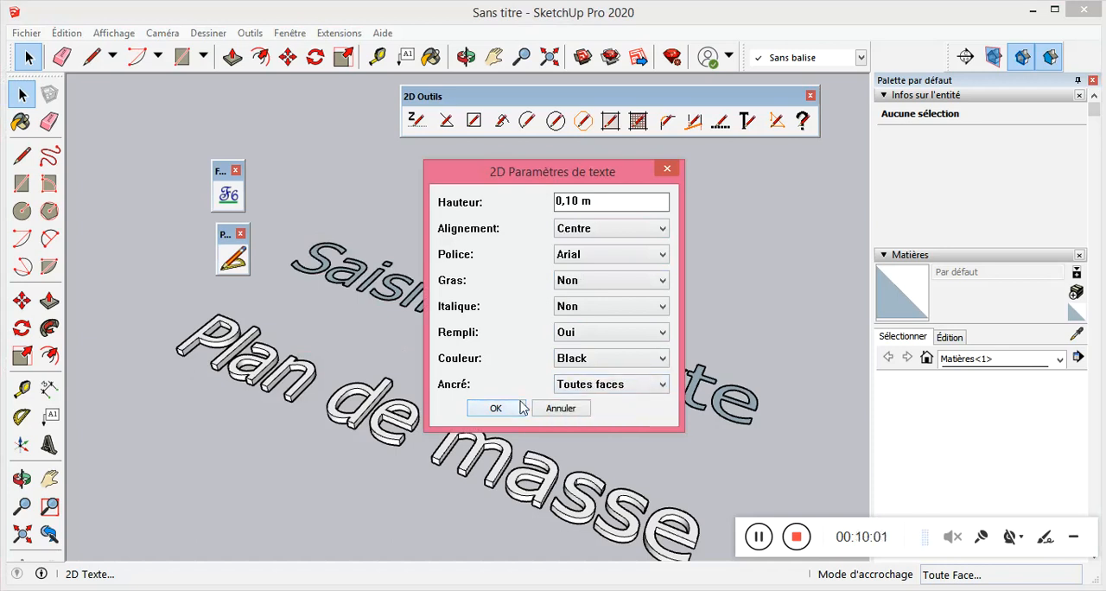
left_click(495, 408)
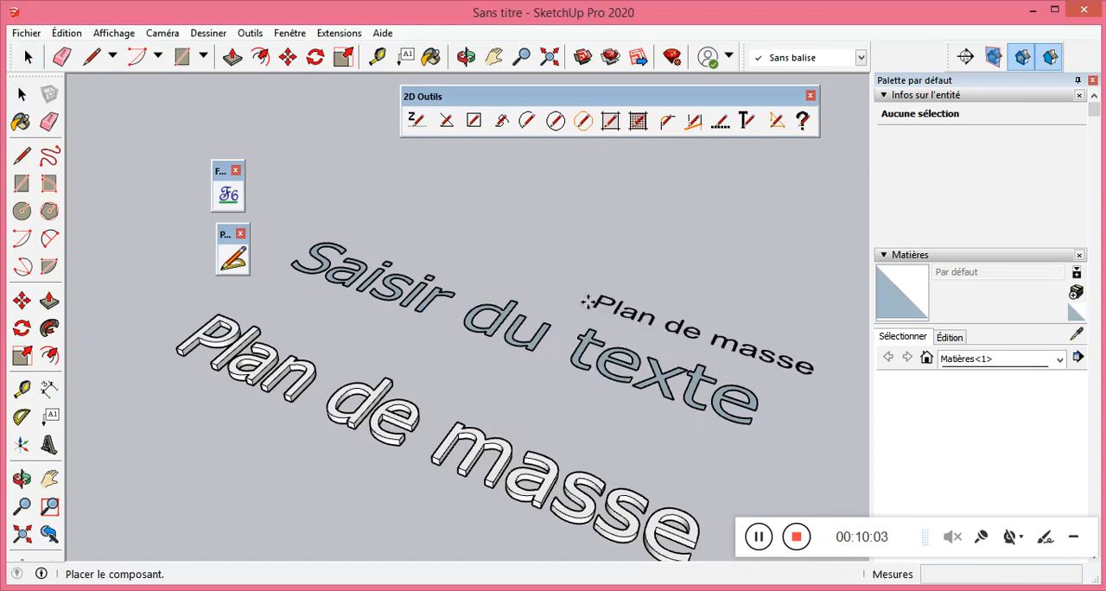
left_click(481, 248)
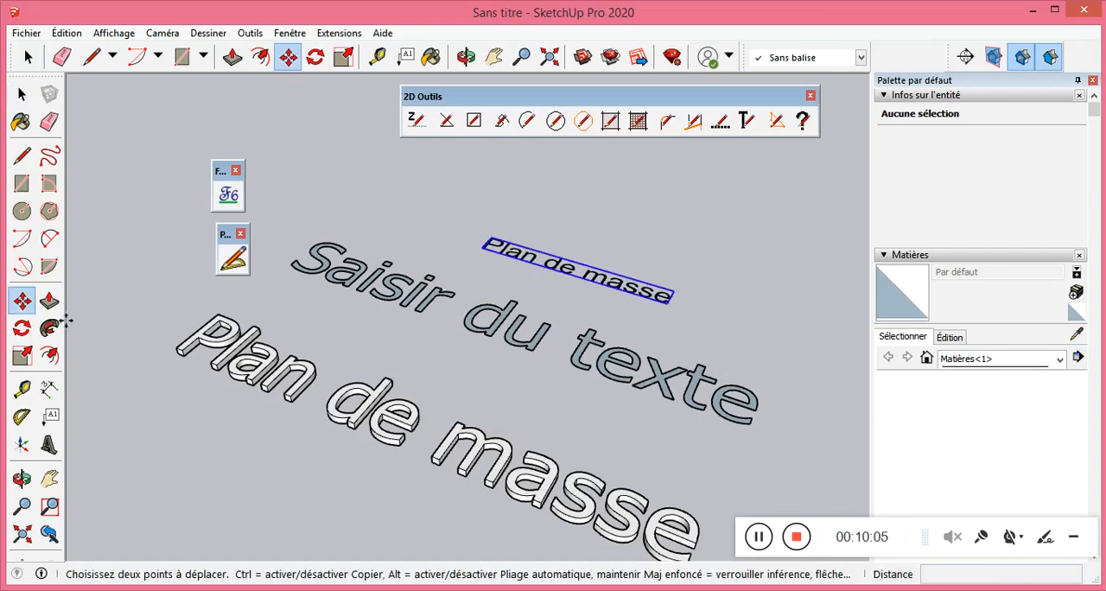
Draw a 1,00 m by 1,00 m square on the ground behind the small black "Plan de masse" text.
left_click(22, 183)
scroll(443, 396, "down", 1)
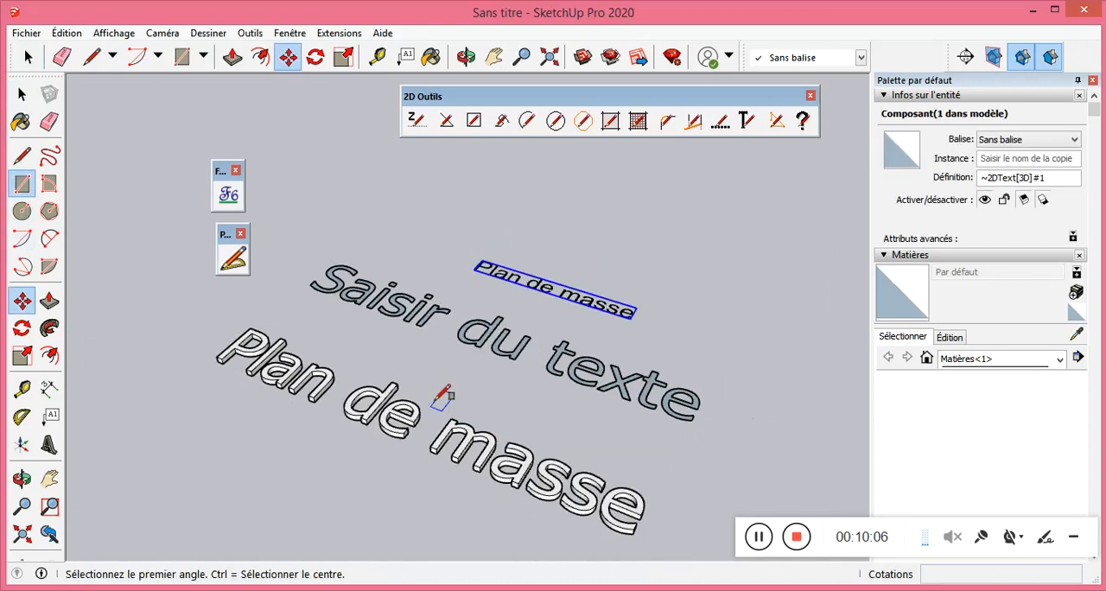
left_click(442, 216)
left_click(653, 183)
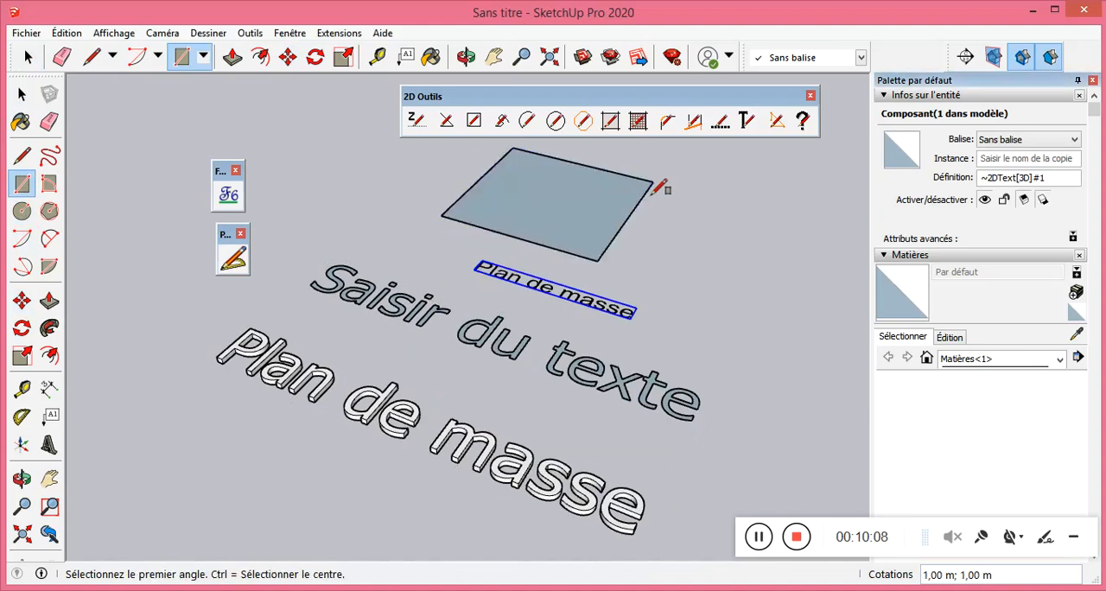
Extrude the square upward with Push/Pull into a box.
left_click(49, 299)
left_click(582, 150)
left_click(593, 205)
left_click(628, 152)
scroll(620, 314, "down", 2)
left_click(632, 229)
left_click(632, 181)
Try to place an Azure "Plan de masse" 2D text, 0,10 m high and anchored to Toutes faces, on the box.
left_click(748, 122)
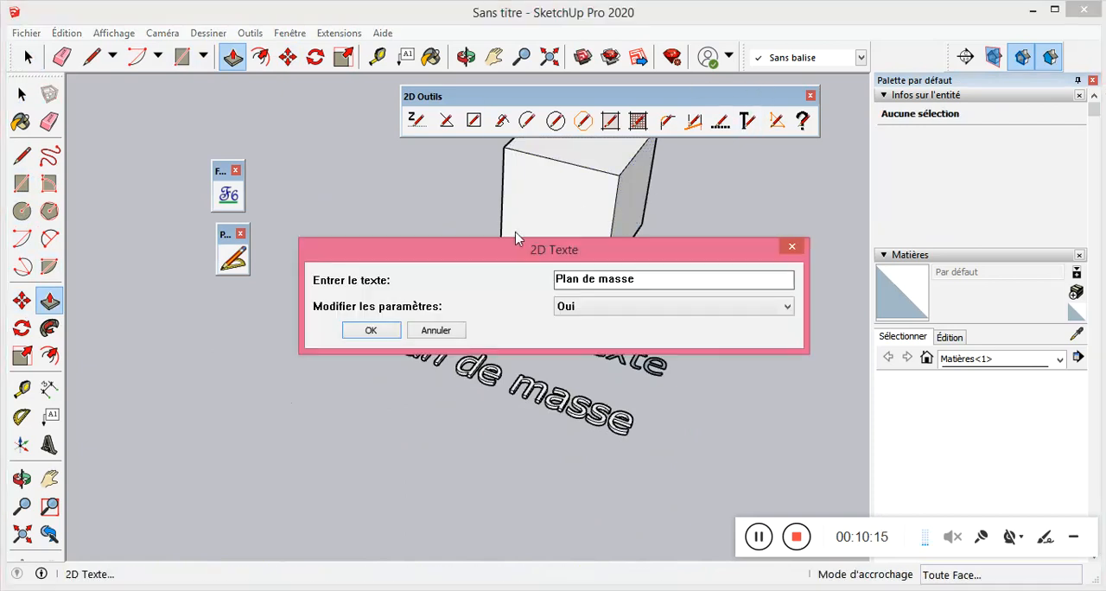
left_click(369, 328)
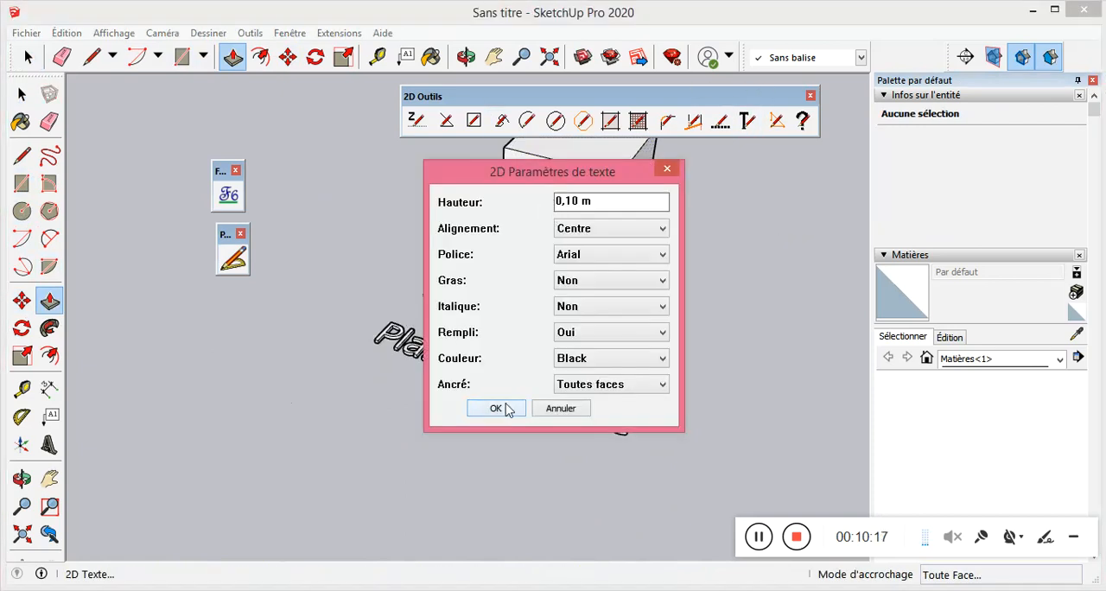
left_click(616, 350)
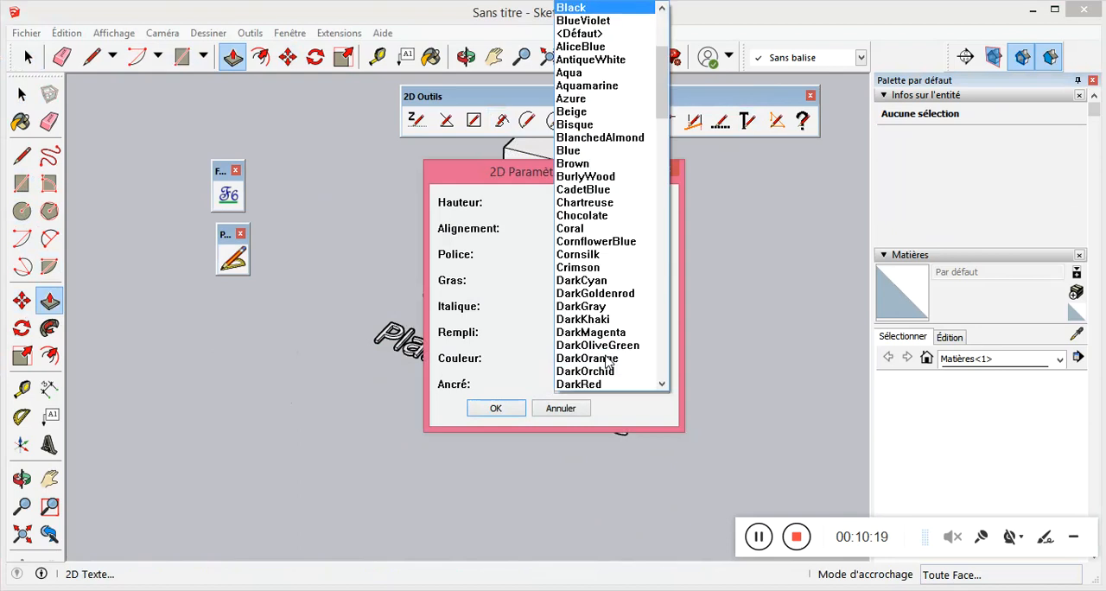
left_click(603, 106)
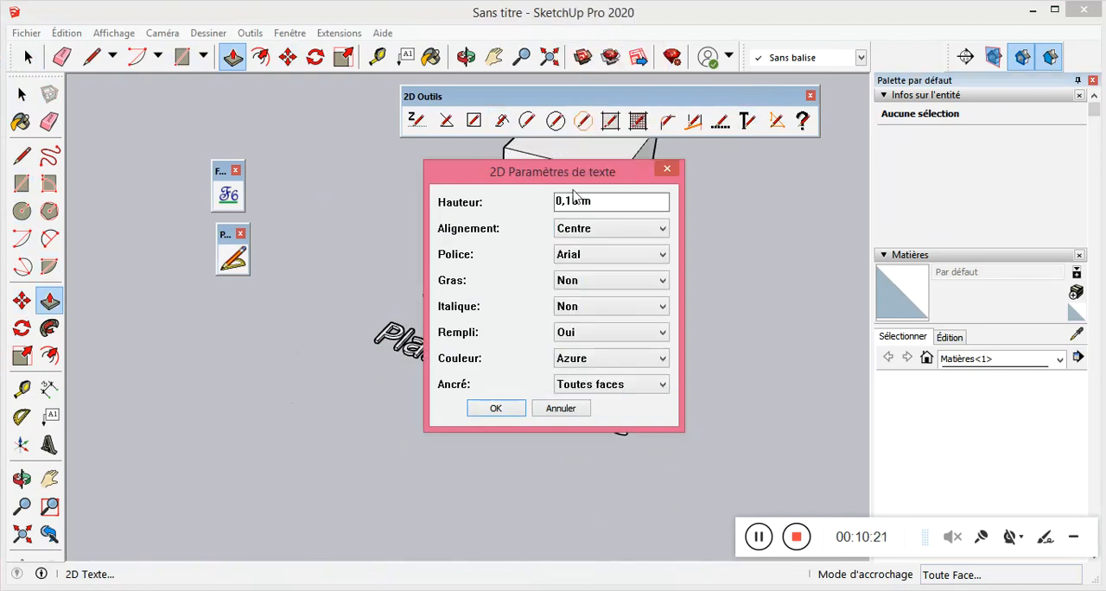
left_click(496, 408)
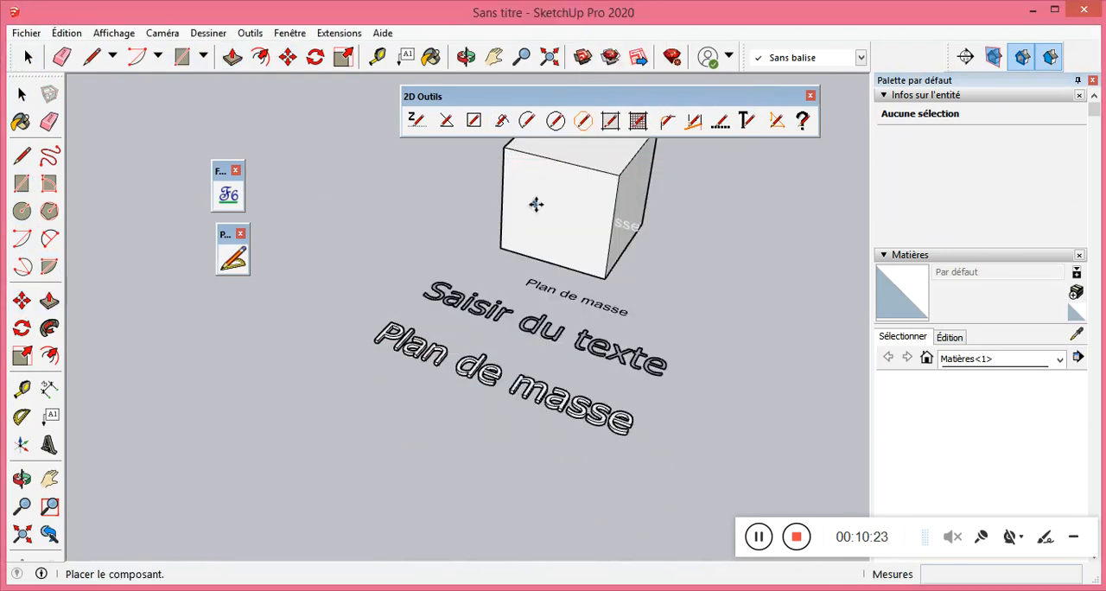
scroll(532, 210, "up", 4)
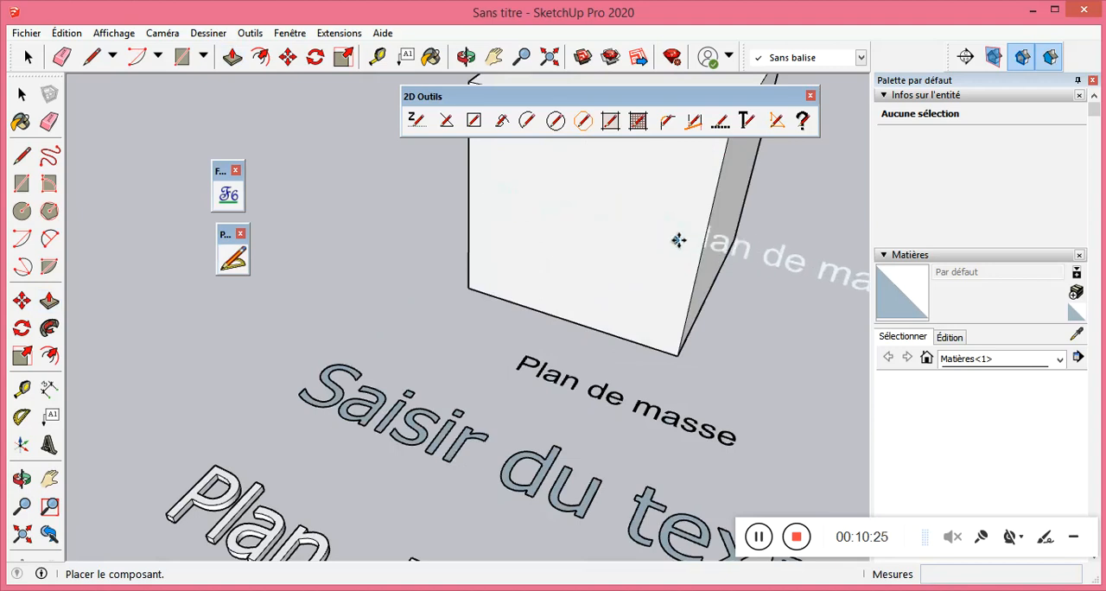
key("space")
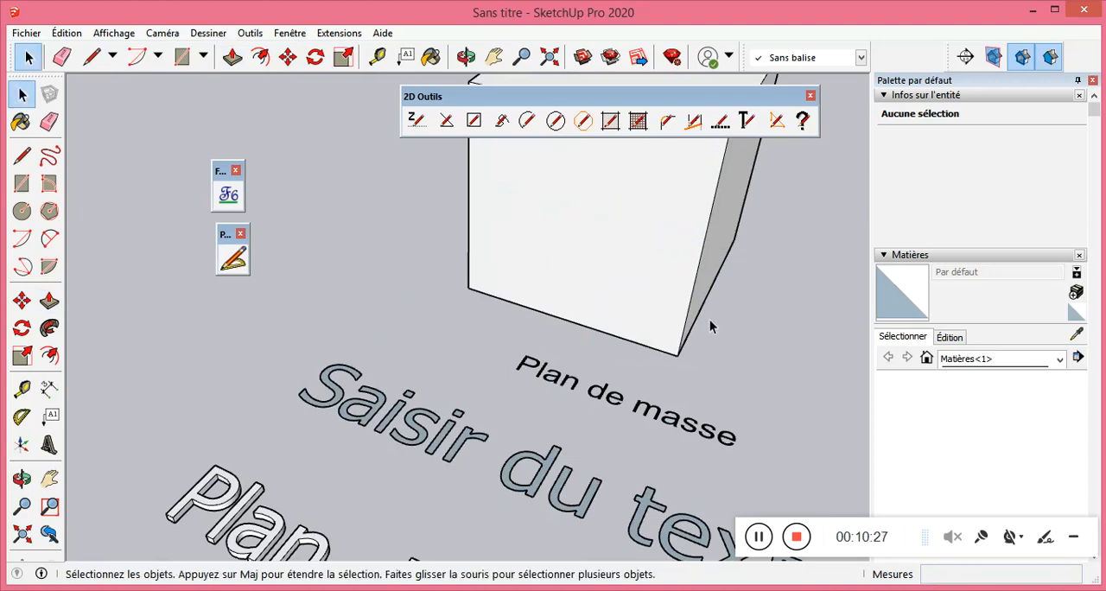
Place a filled Brown "Plan de masse" 2D text, 0,10 m high and anchored to Toutes faces, on the box's front face.
left_click(747, 121)
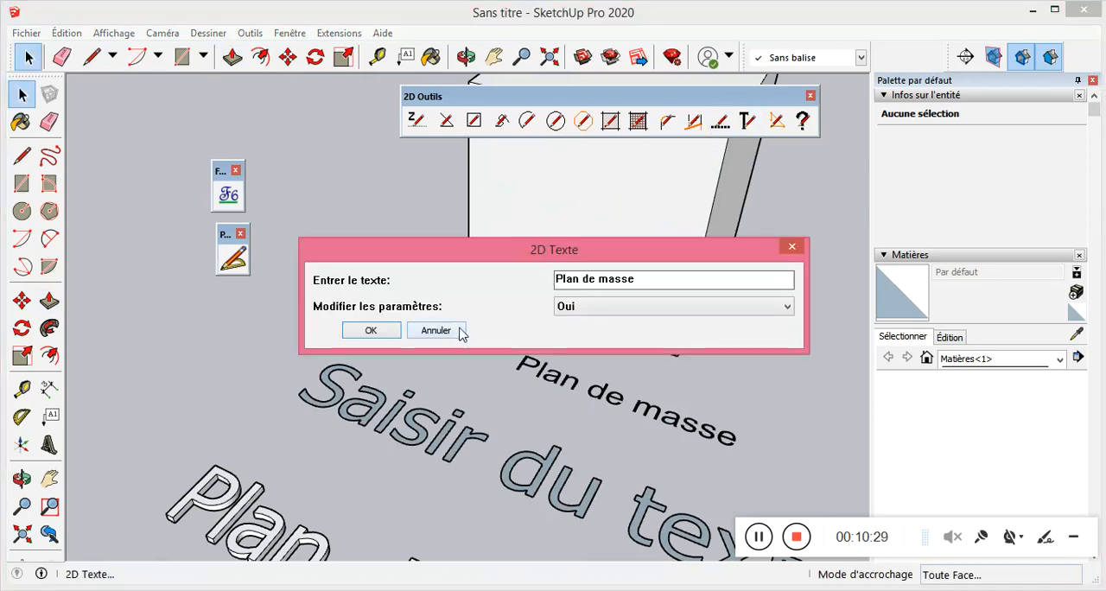
left_click(385, 333)
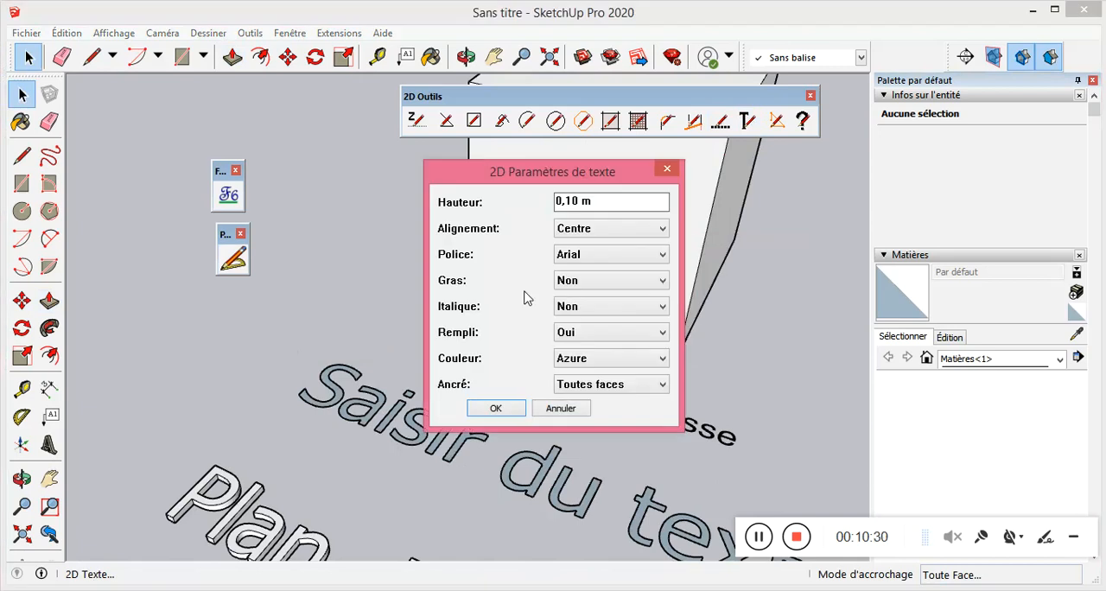
left_click(605, 358)
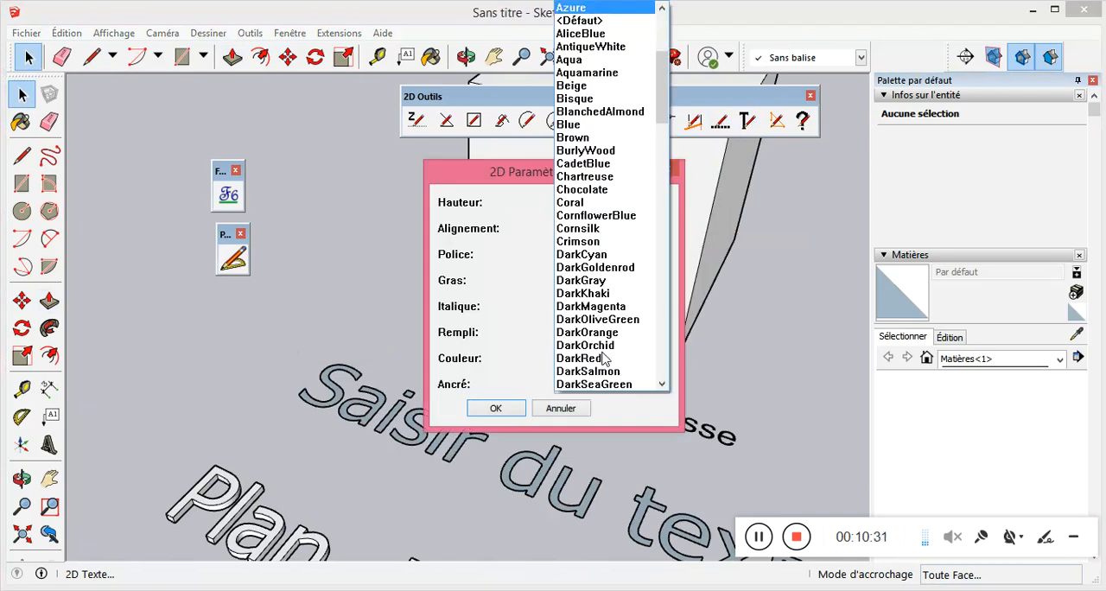
left_click(610, 139)
left_click(519, 415)
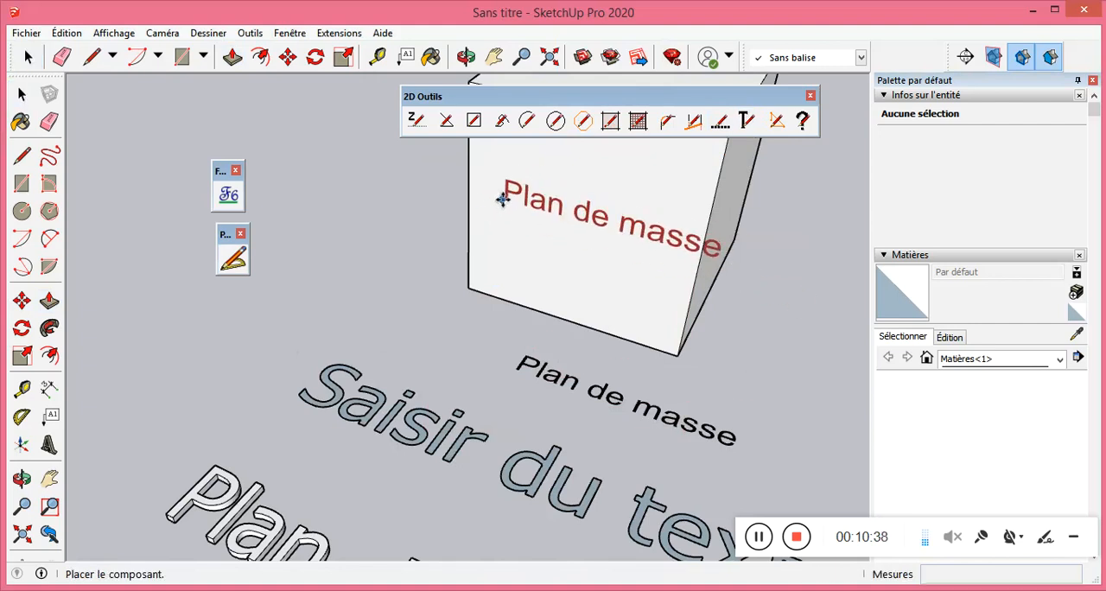
scroll(506, 415, "down", 3)
scroll(485, 235, "up", 3)
scroll(486, 235, "up", 1)
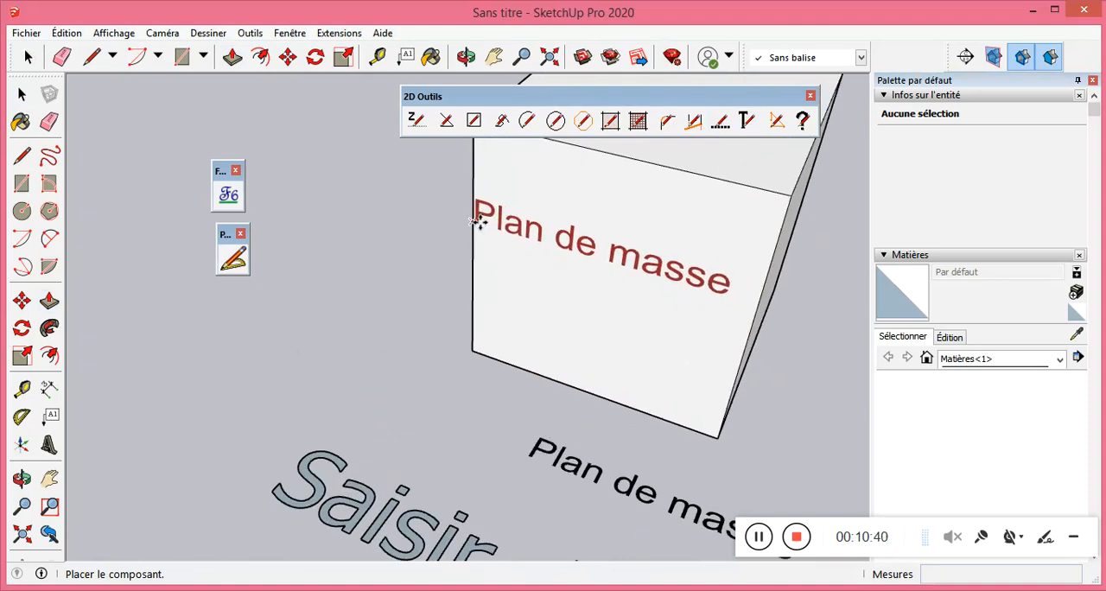
left_click(486, 220)
scroll(511, 317, "down", 5)
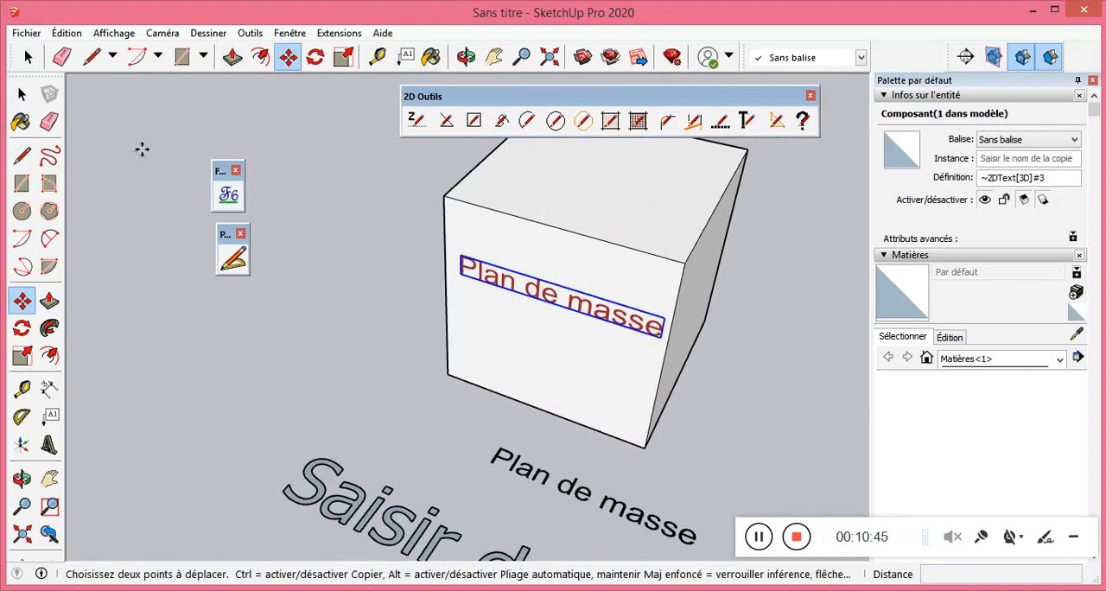
left_click(22, 93)
scroll(558, 307, "up", 3)
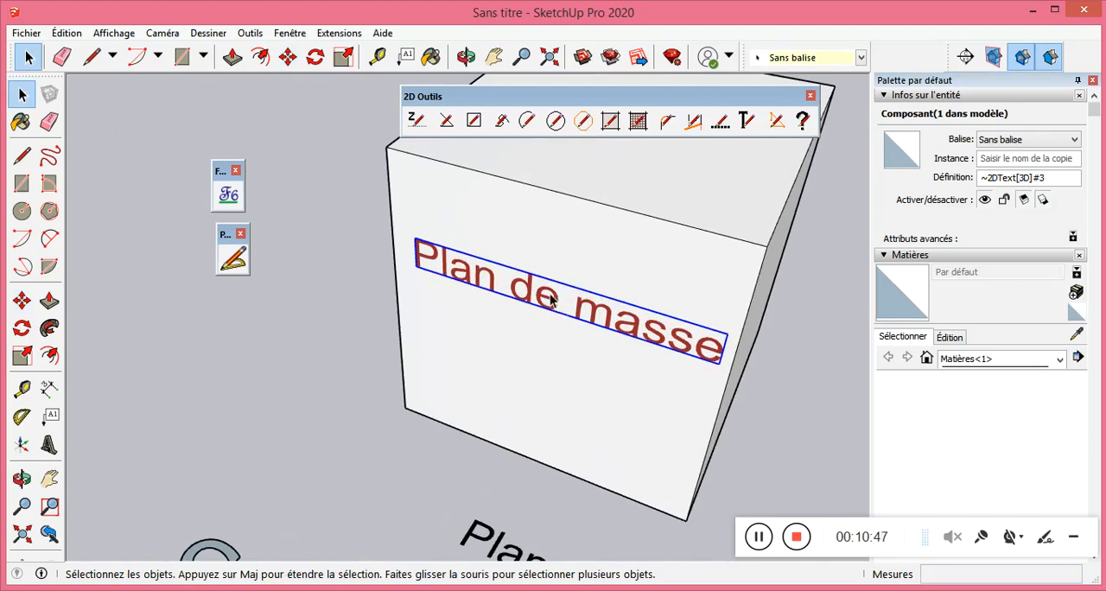
left_click(290, 383)
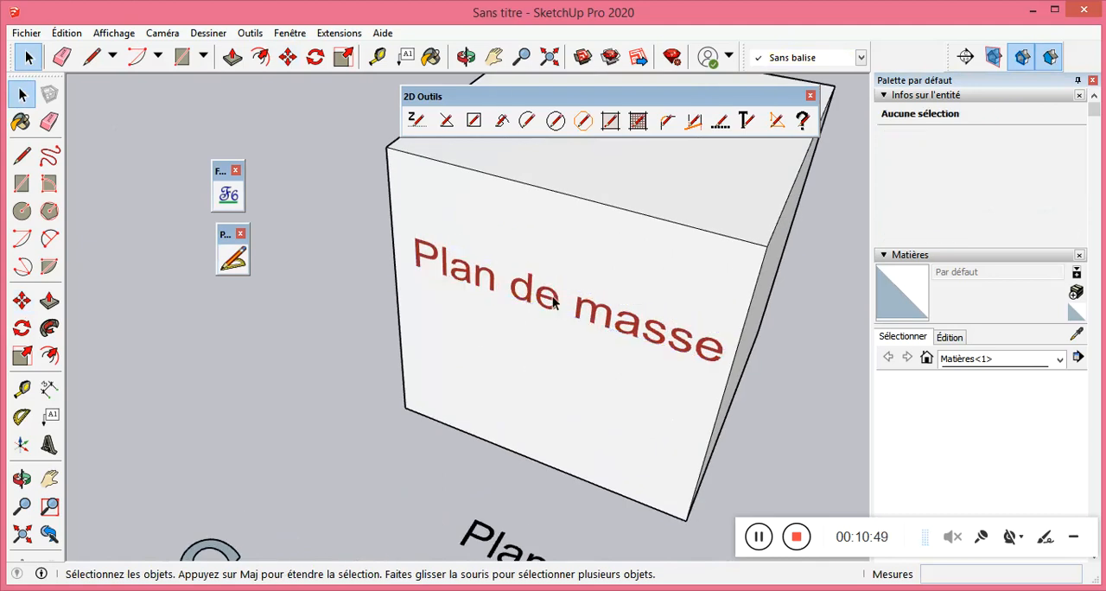
Try to rename the component definition of the brown text on the box as "plan".
left_click(557, 302)
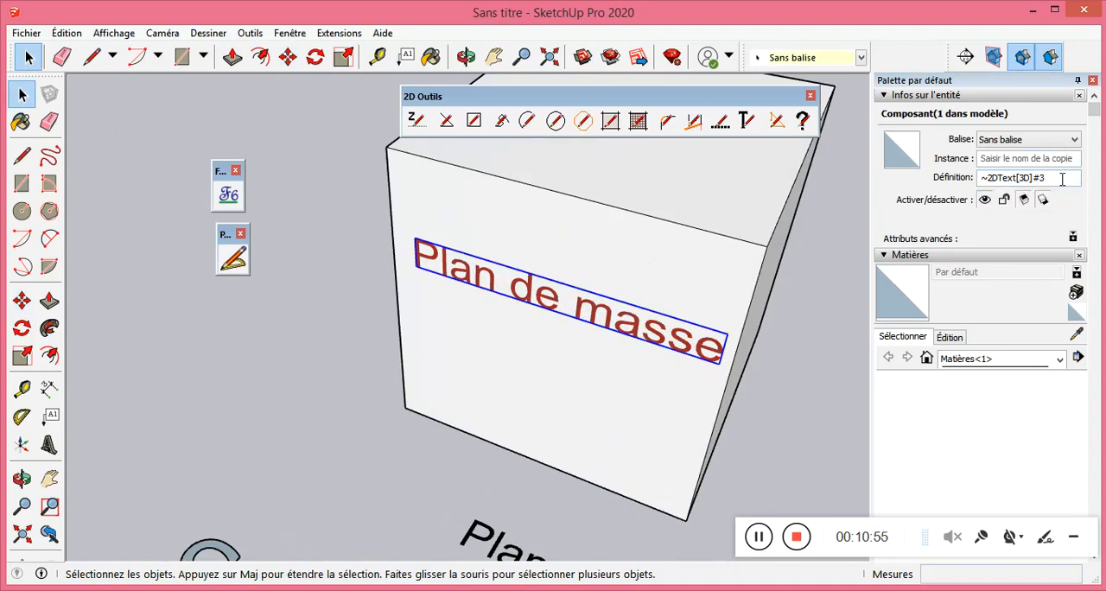
left_click_drag(1062, 179, 949, 181)
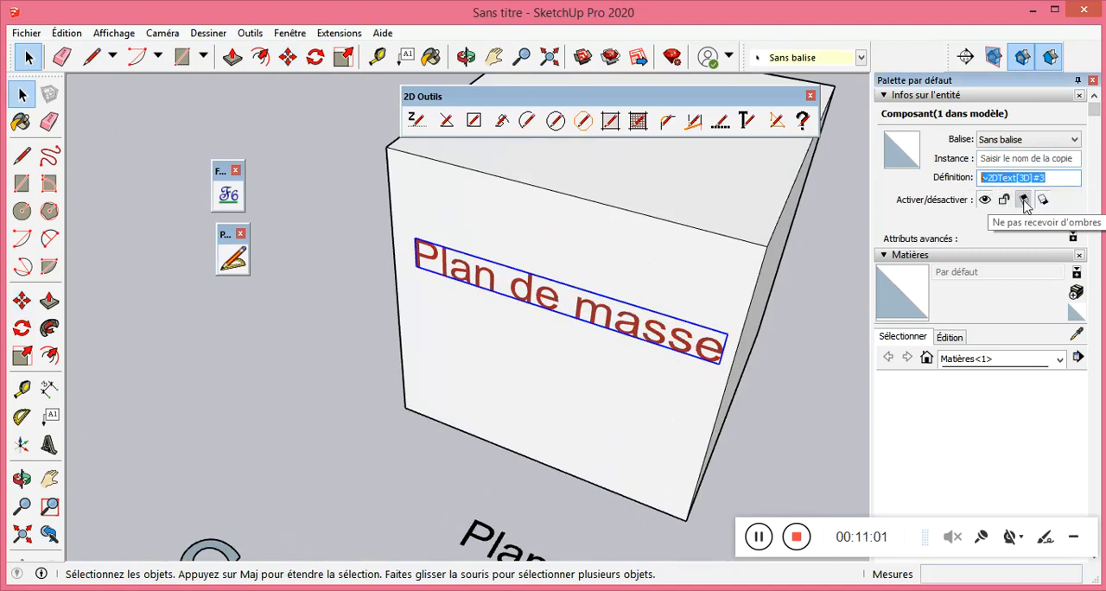
type("plan")
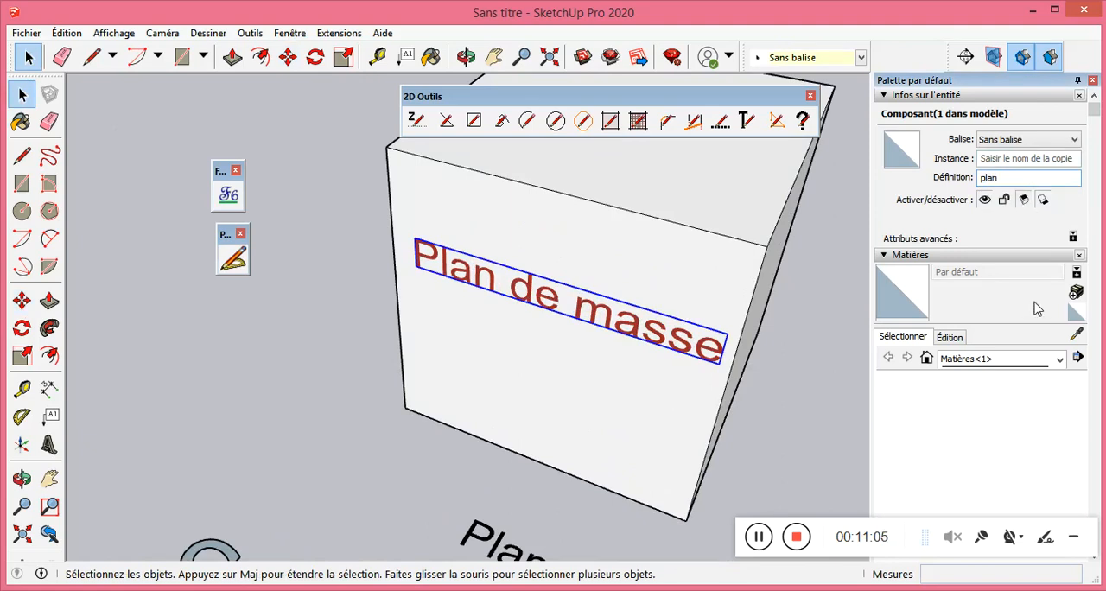
left_click(715, 281)
left_click(652, 336)
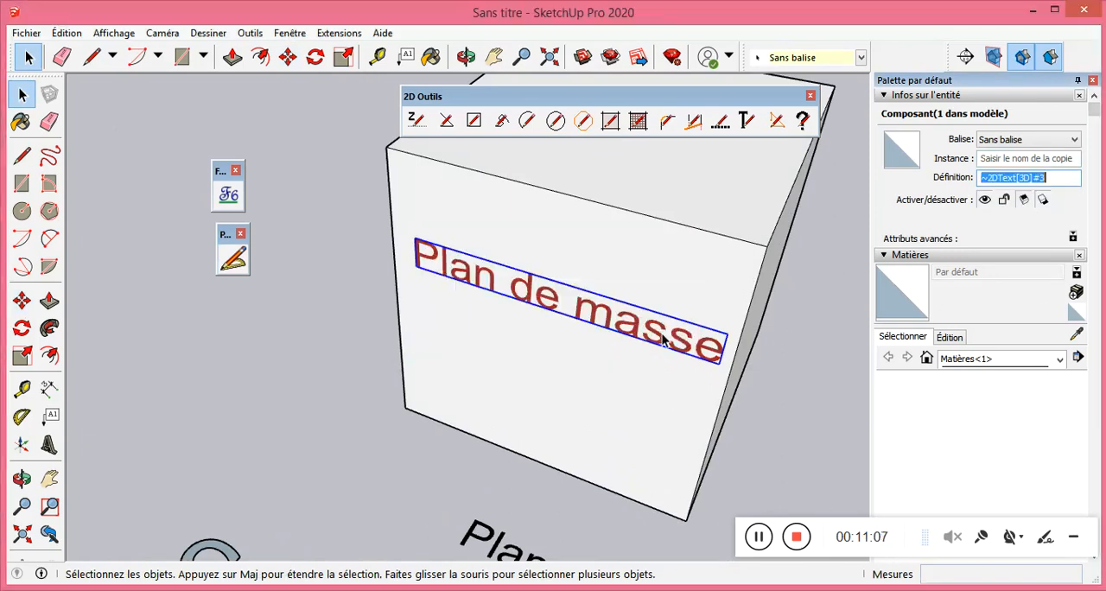
left_click(585, 234)
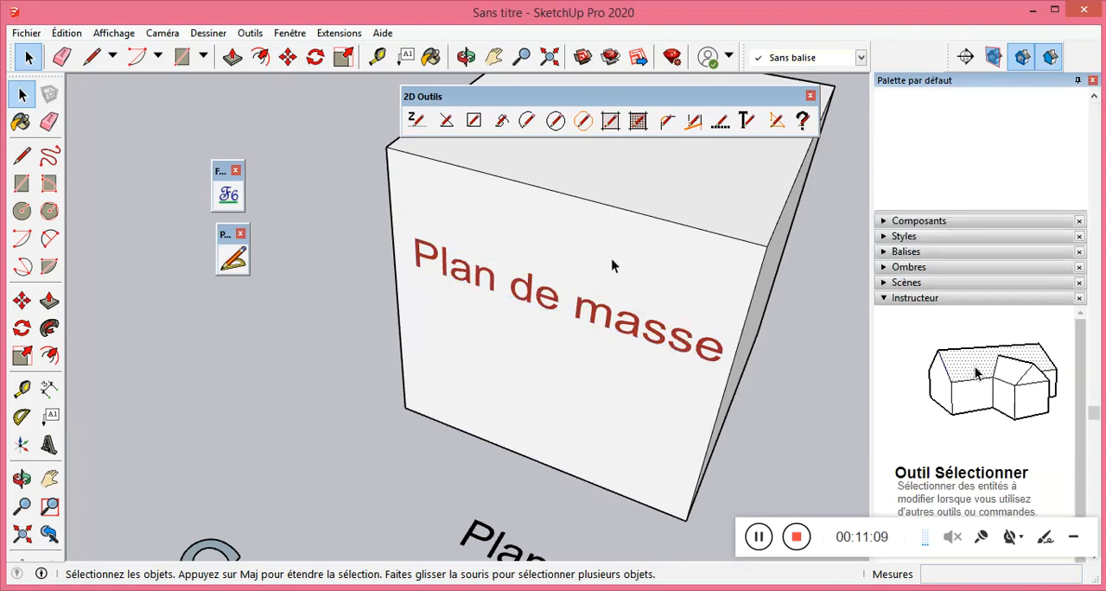
scroll(946, 230, "up", 10)
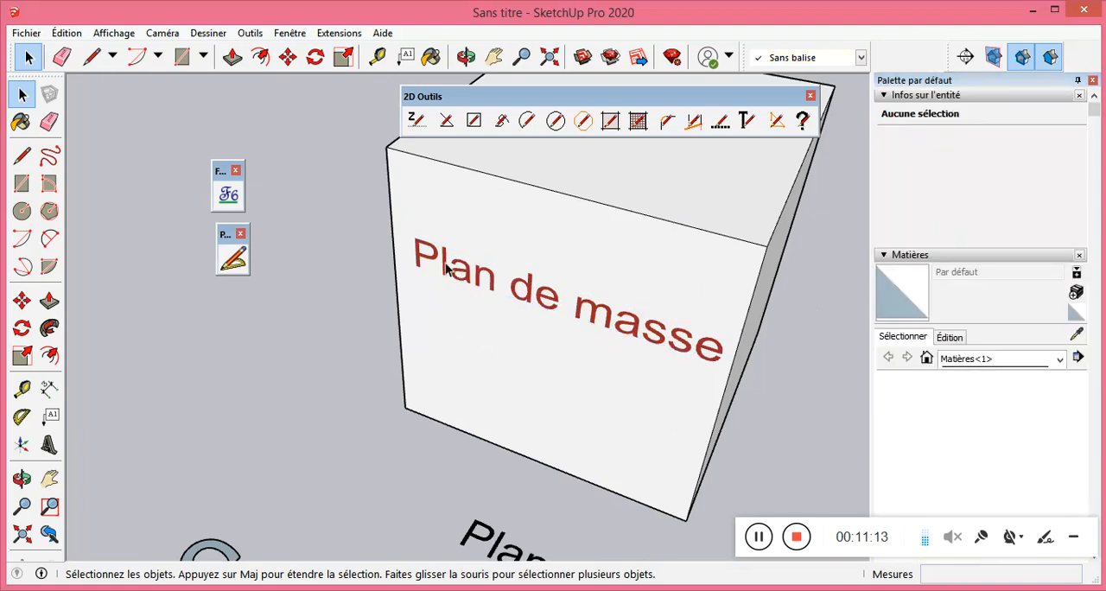
middle_click_drag(368, 264, 617, 316)
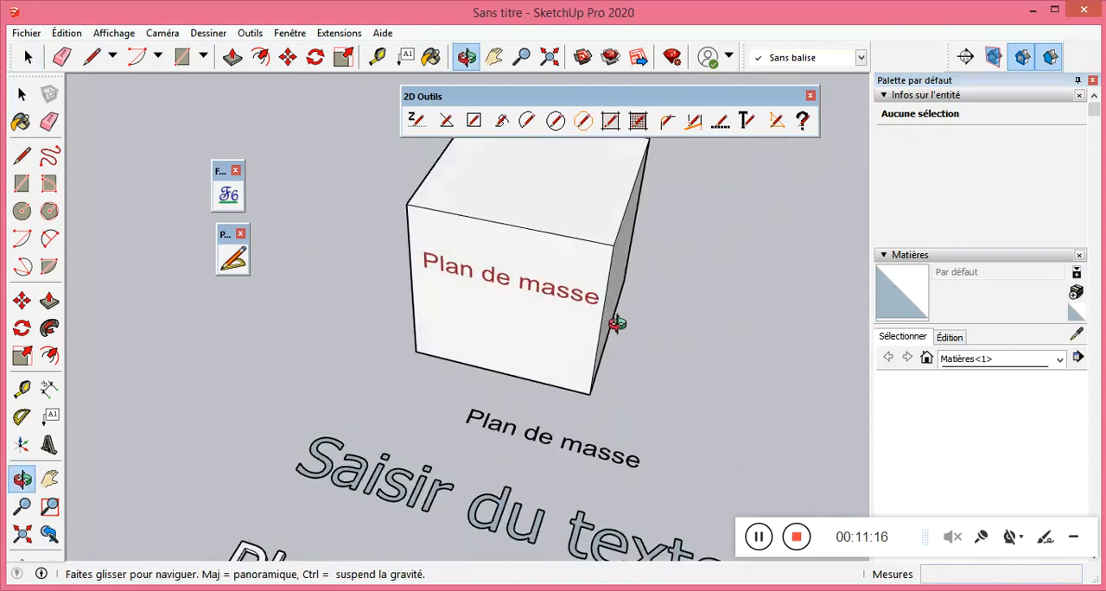
left_click(748, 121)
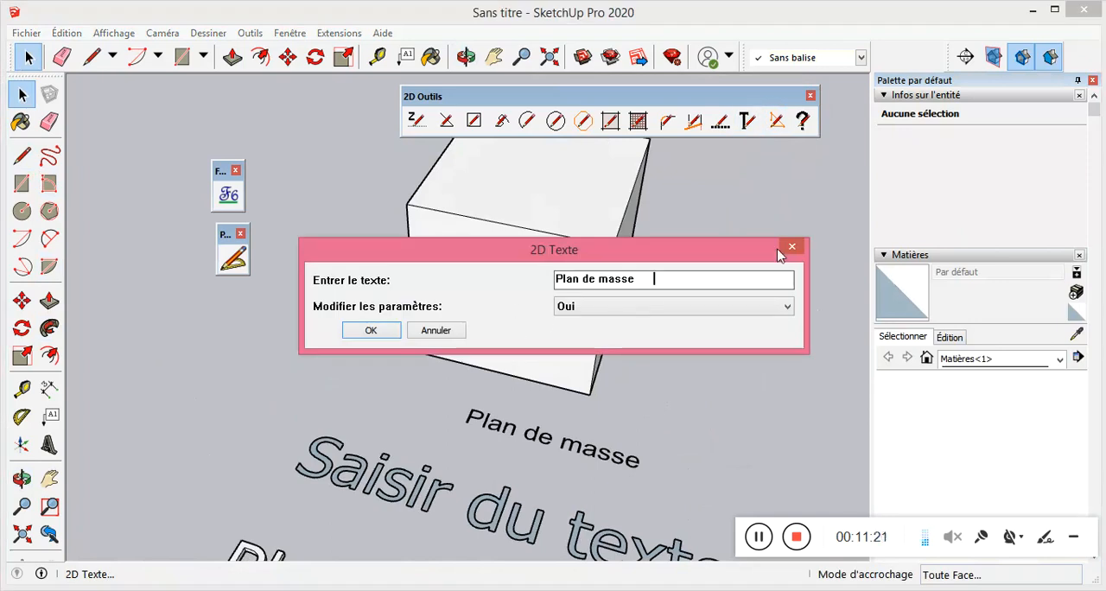
left_click(791, 248)
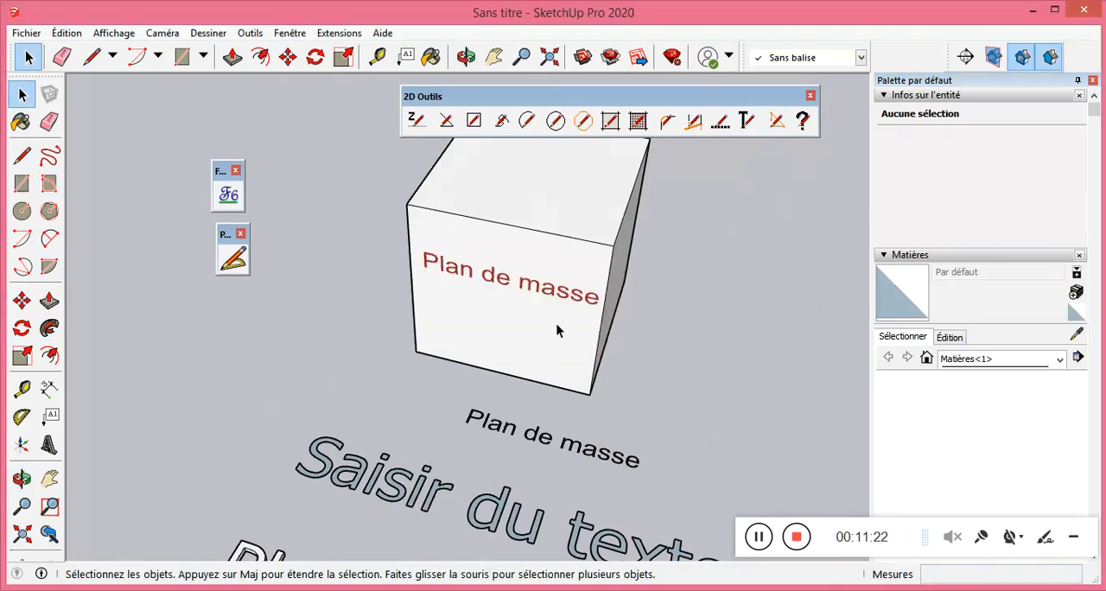
left_click(471, 273)
left_click(687, 341)
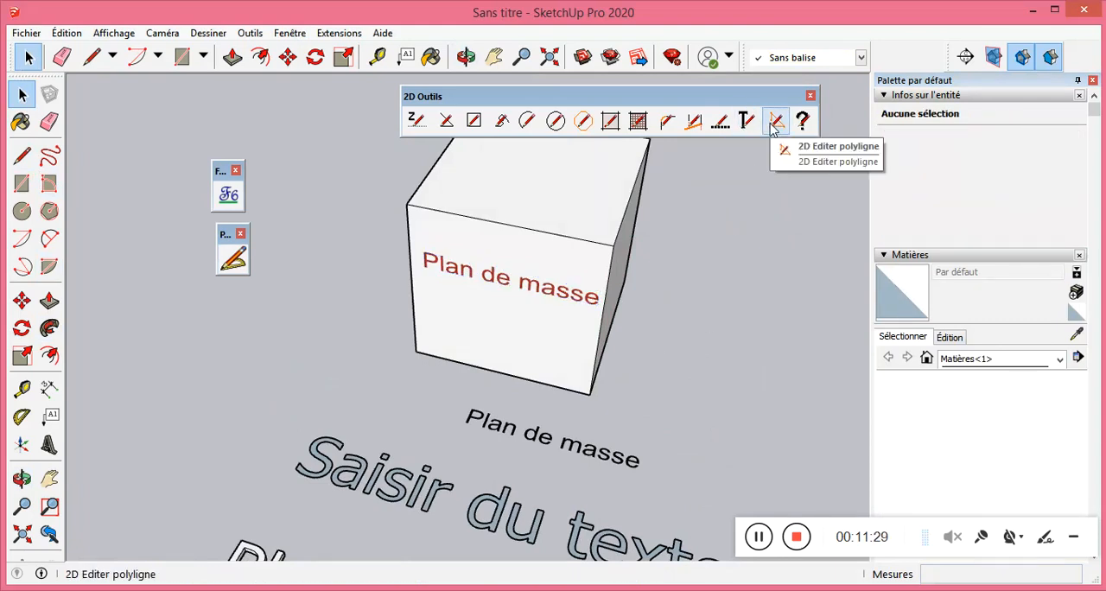
Try to edit the dashed purple line and the rounded blue-grey shape's upper edge with 2D Editer polyligne.
scroll(333, 290, "down", 5)
middle_click_drag(352, 308, 548, 289)
scroll(562, 370, "down", 5)
scroll(579, 363, "down", 3)
left_click(774, 123)
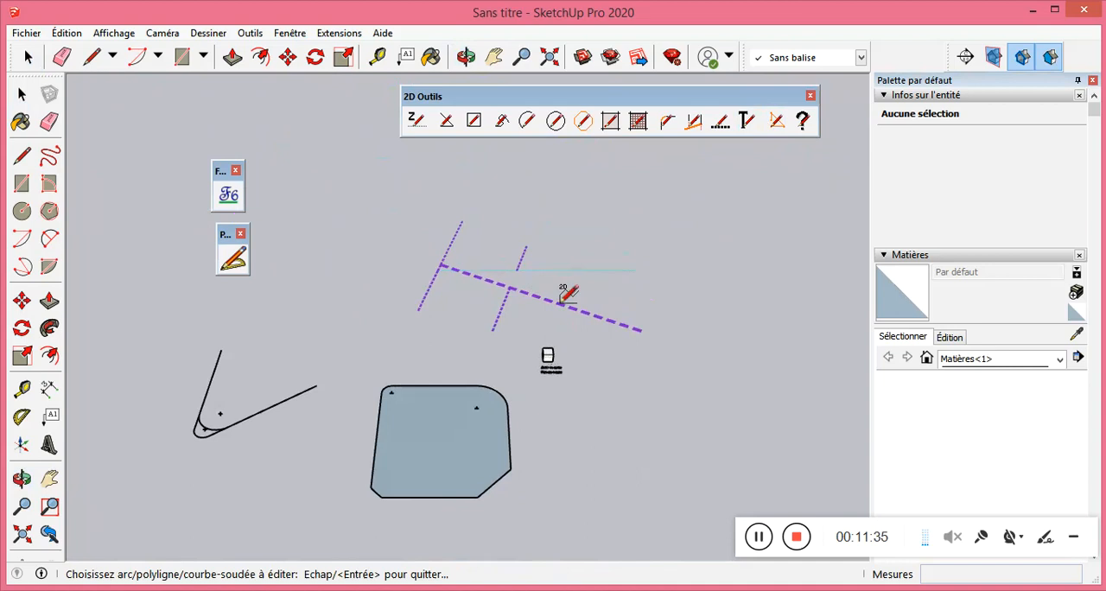
left_click(568, 296)
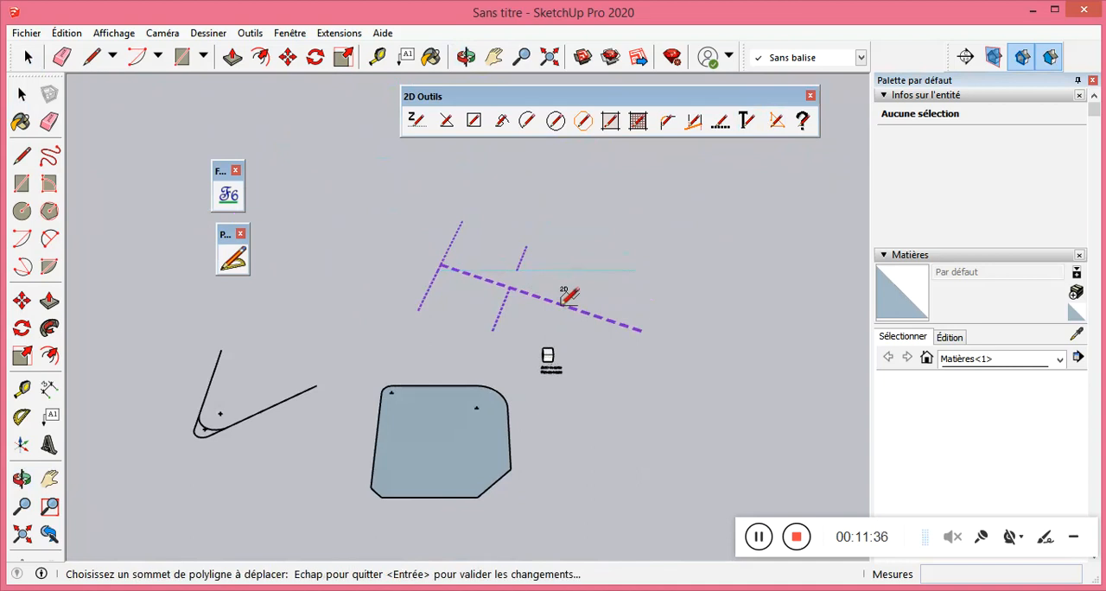
key("Escape")
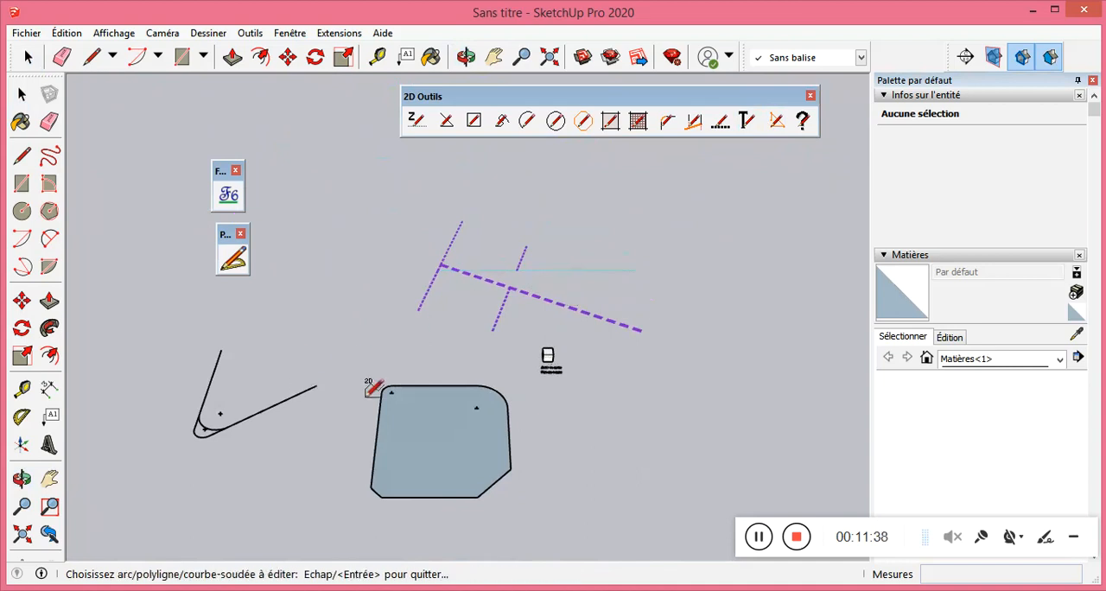
left_click(434, 386)
key("Escape")
left_click(447, 385)
Draw a single straight edge beside the rounded blue-grey shape and try to edit it with 2D Editer polyligne.
left_click(21, 164)
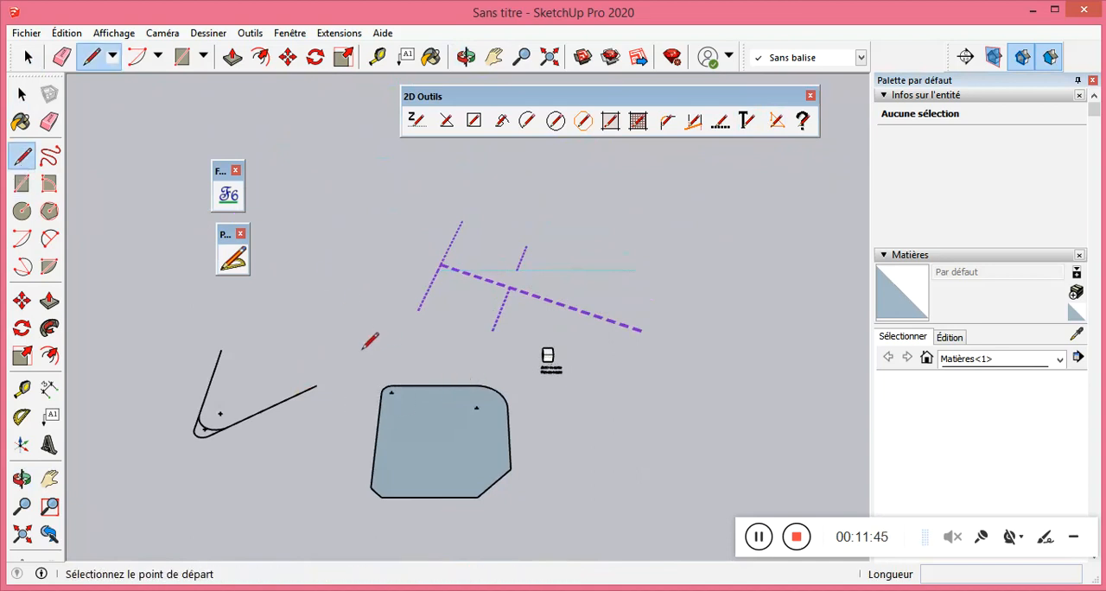
scroll(558, 406, "up", 2)
left_click(545, 413)
left_click(734, 457)
left_click(784, 127)
left_click(650, 438)
Extend the single edge with three more connected segments into a zigzag about 57 m long in total.
left_click(18, 164)
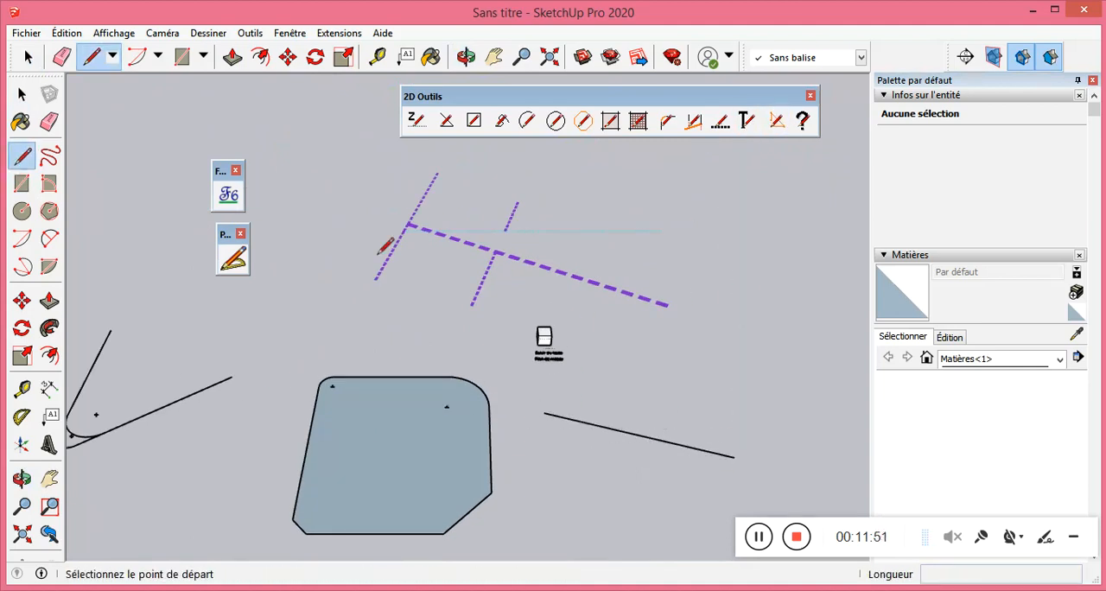
scroll(303, 260, "down", 3)
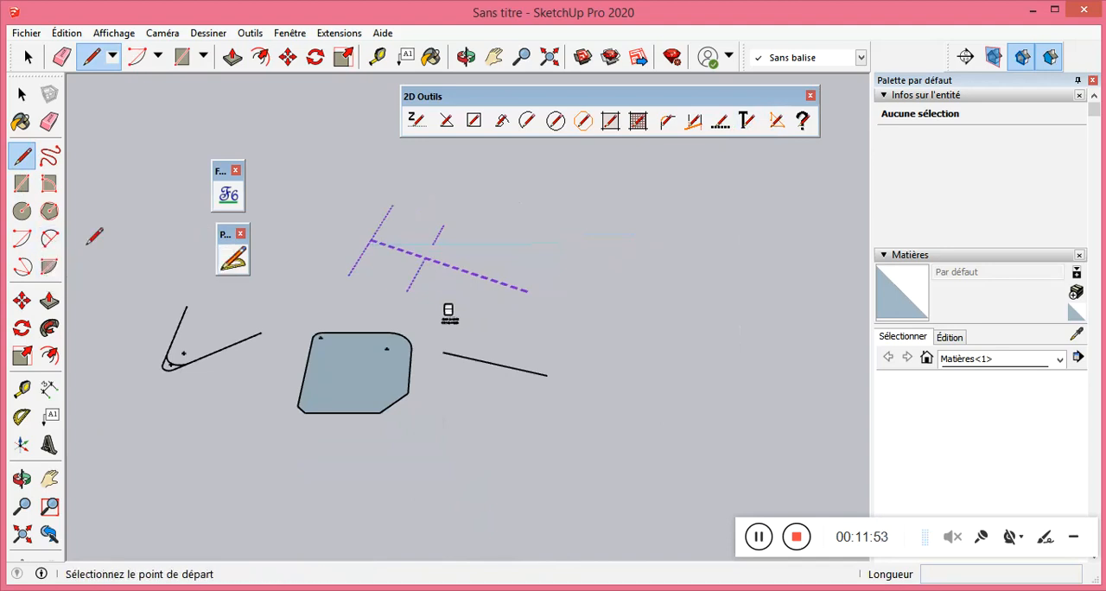
left_click(546, 375)
left_click(631, 332)
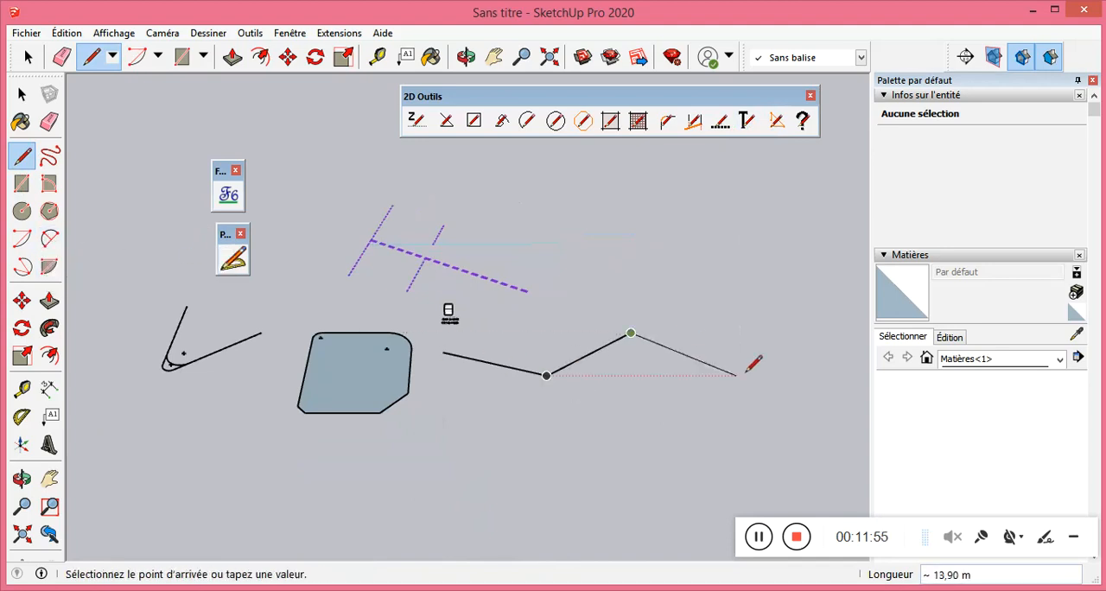
left_click(761, 375)
left_click(845, 333)
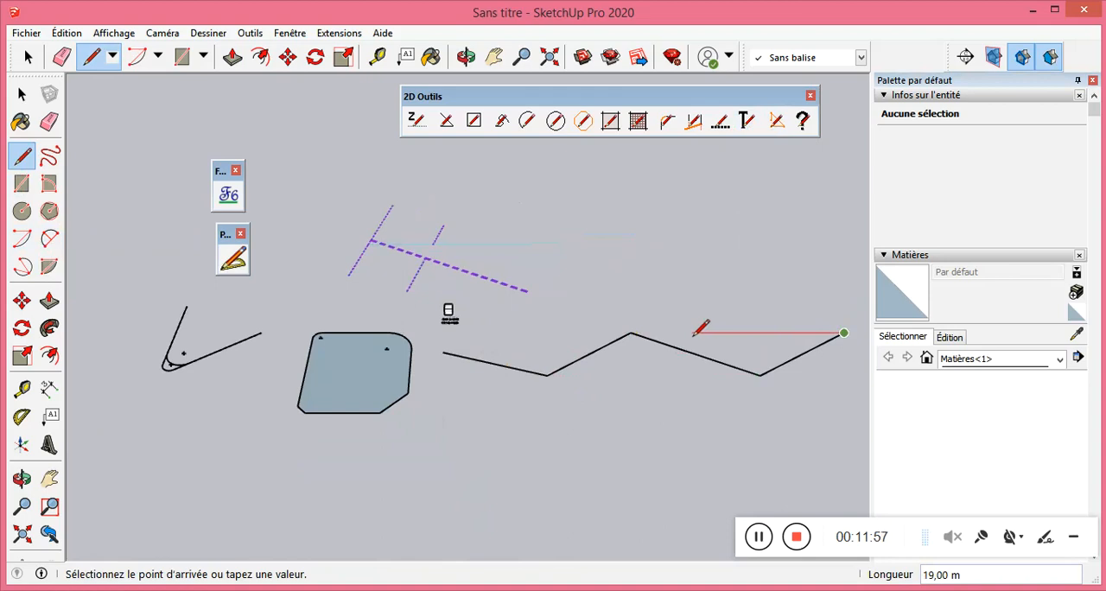
key("Escape")
left_click(22, 93)
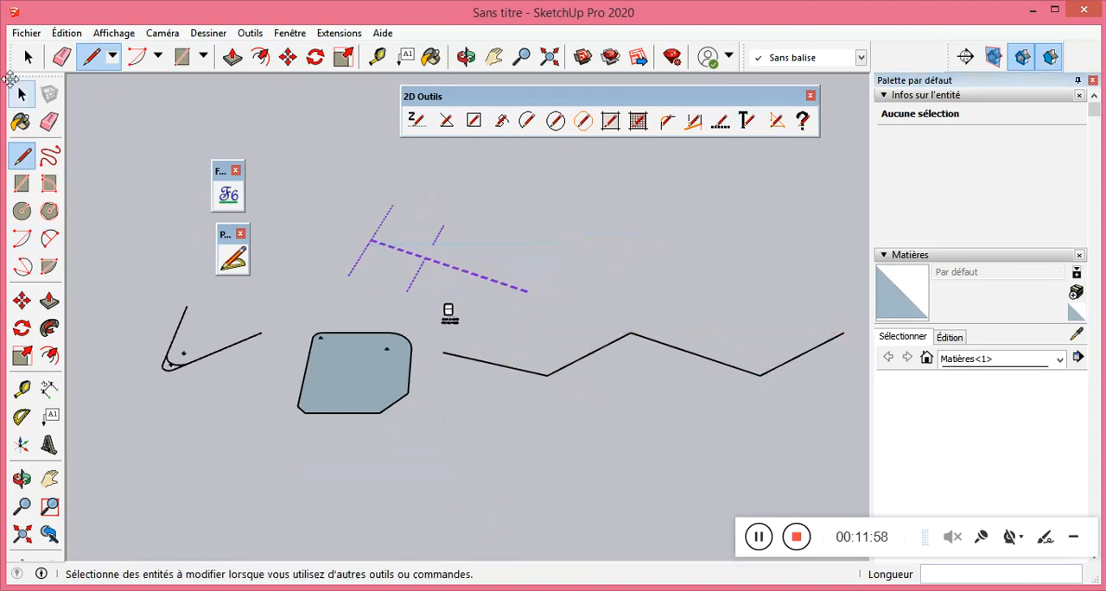
Select the whole zigzag and several of its segments individually to check whether the edges are separate.
left_click_drag(579, 351, 520, 328)
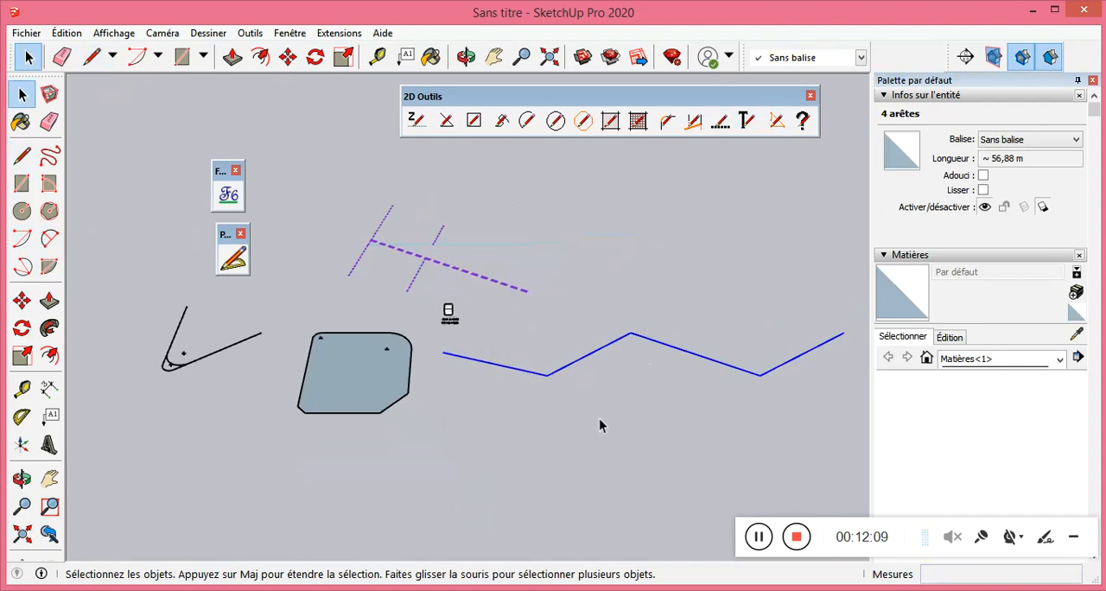
left_click(533, 380)
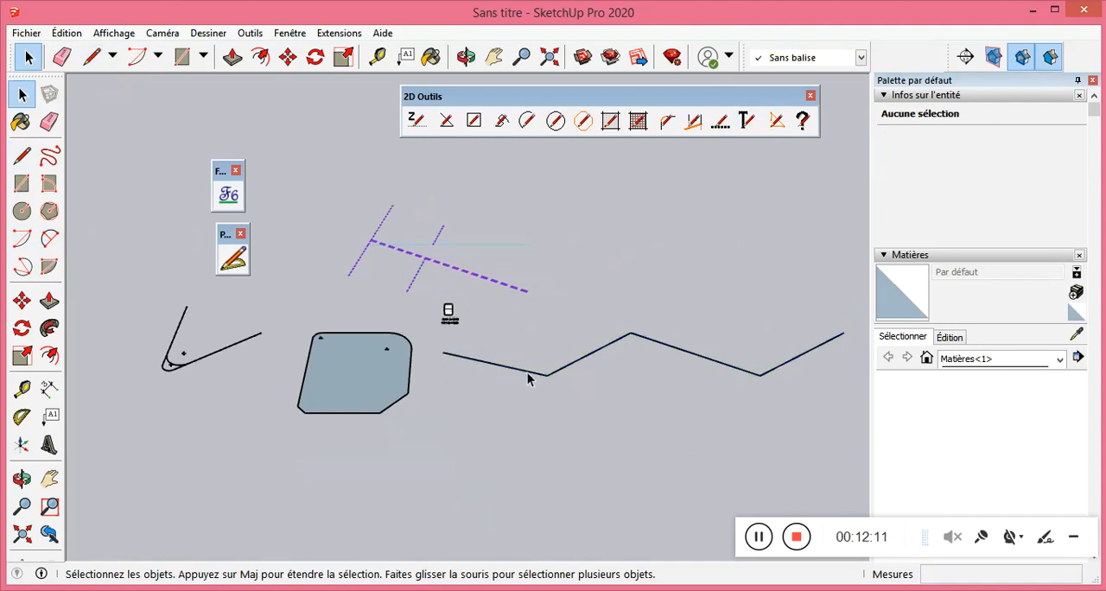
left_click(568, 363)
left_click(761, 370)
left_click(769, 369)
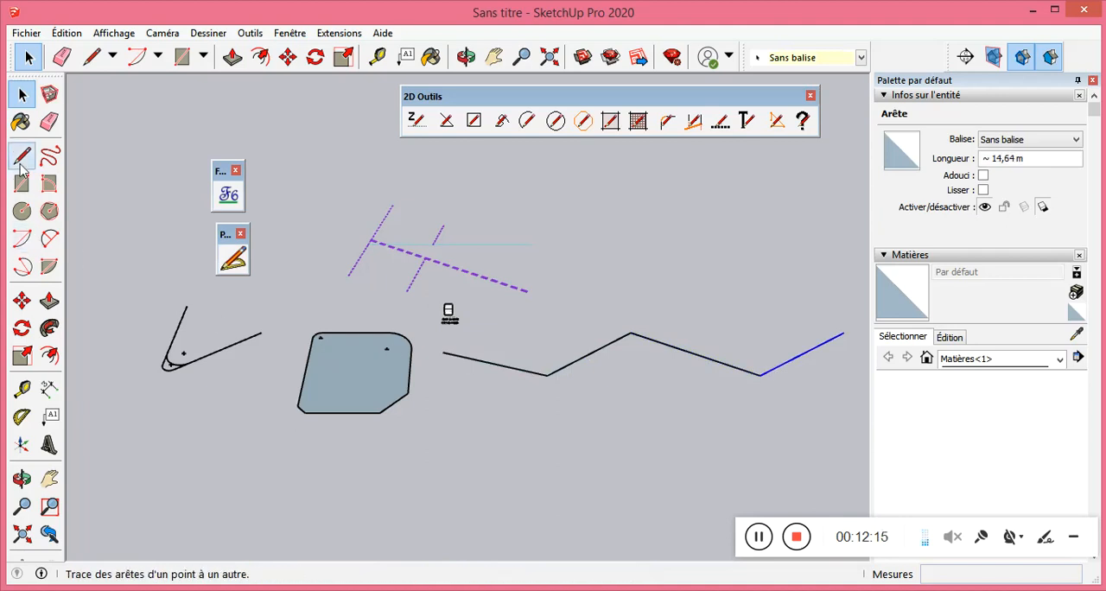
Draw a two-point arc from the zigzag's free end, with a chord of about 18 m and a bulge of about 9 m.
left_click(49, 240)
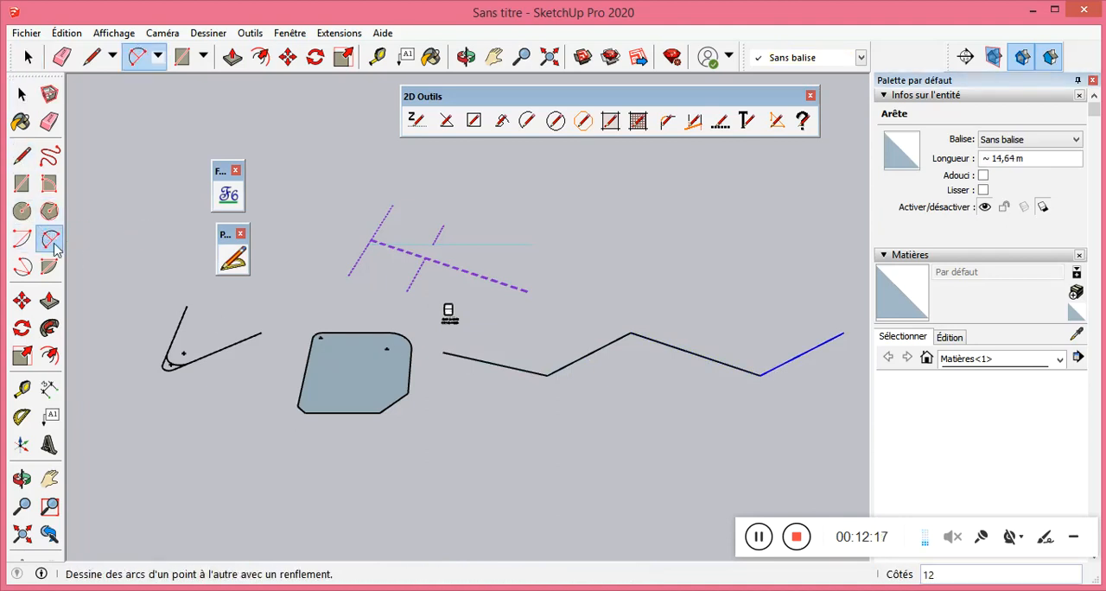
scroll(519, 344, "down", 2)
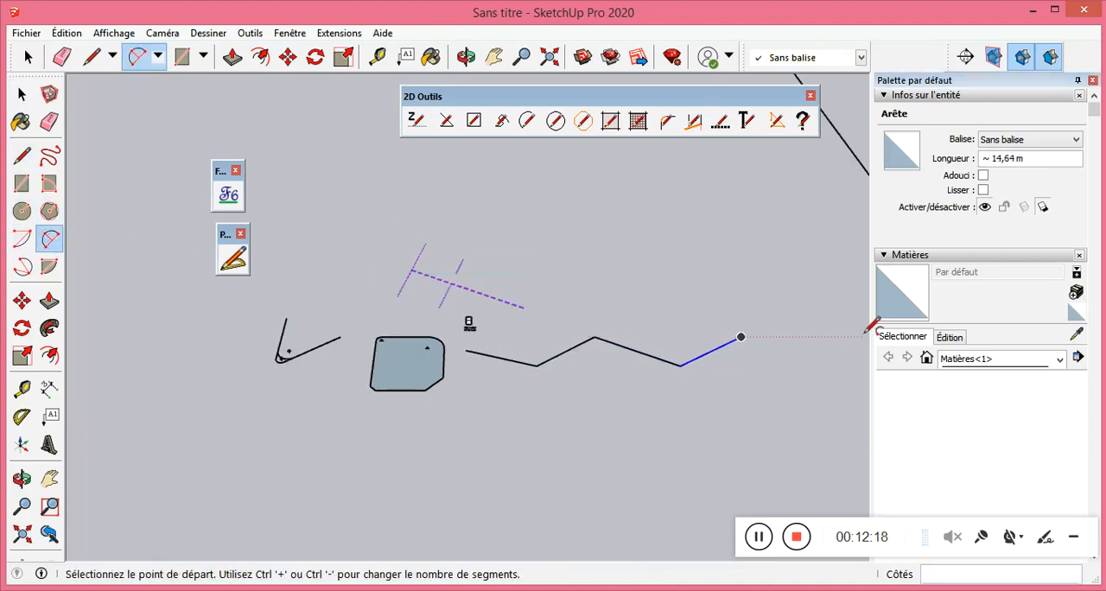
left_click(740, 336)
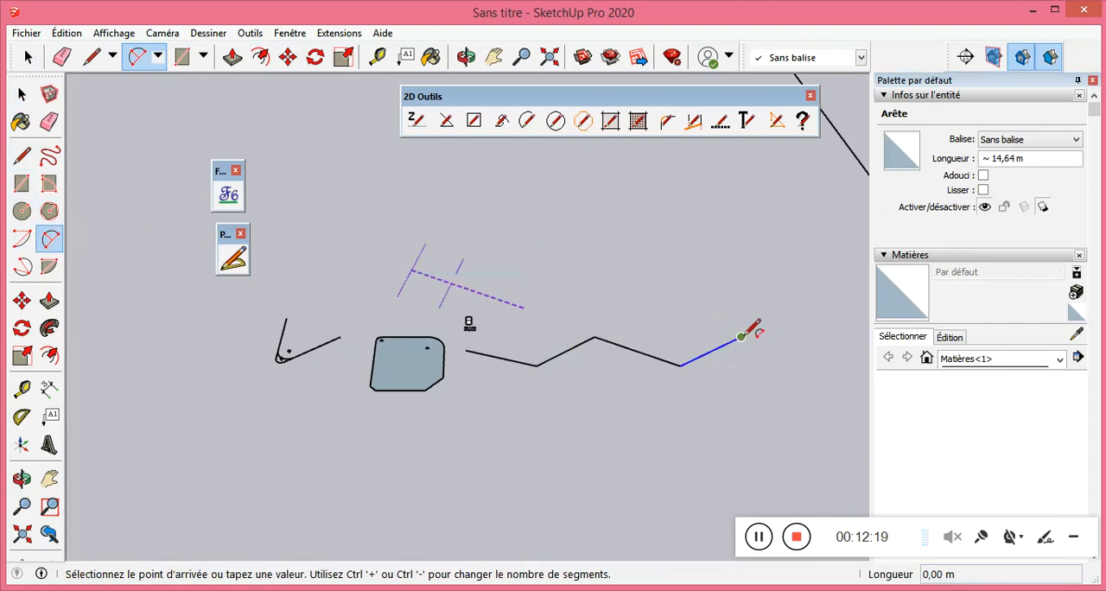
left_click(824, 396)
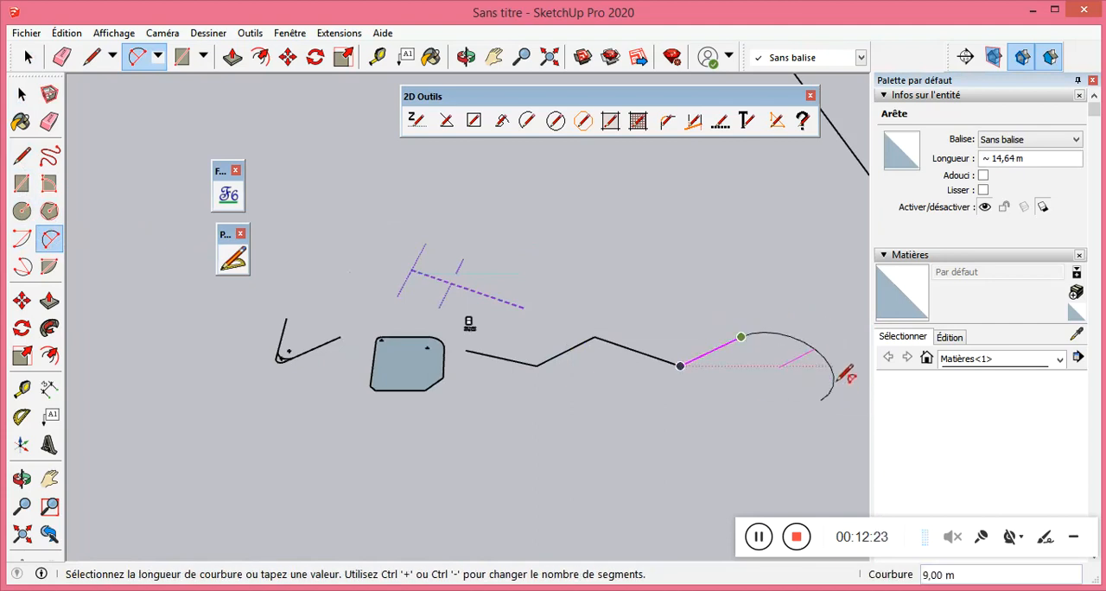
left_click(847, 375)
key("space")
left_click(711, 403)
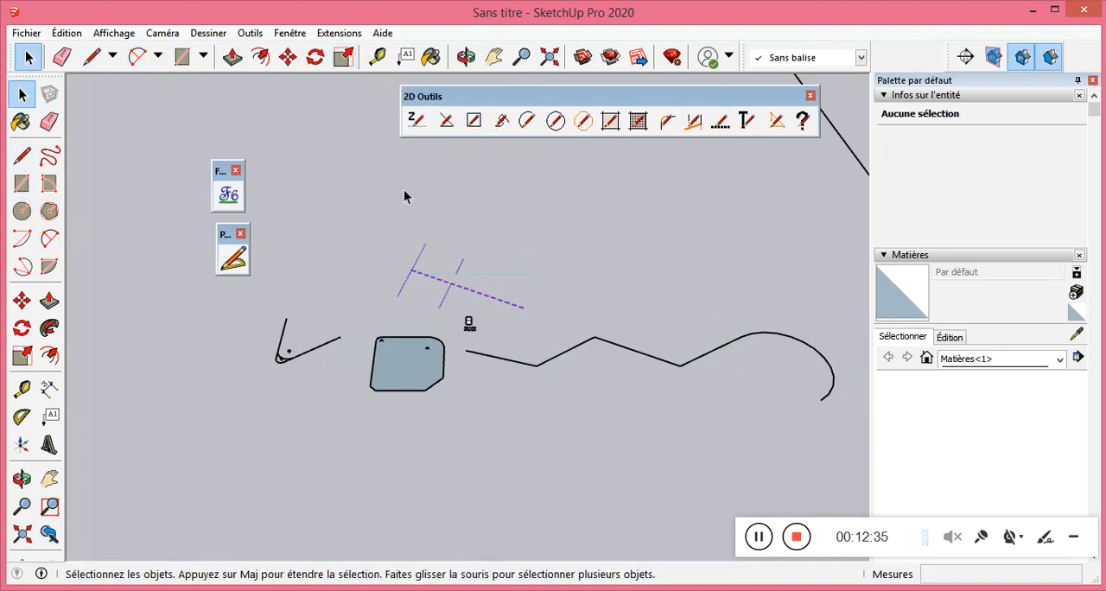
Weld the zigzag segments and the arc into one continuous curve with TIG-weld, and select it to check the result.
right_click(343, 62)
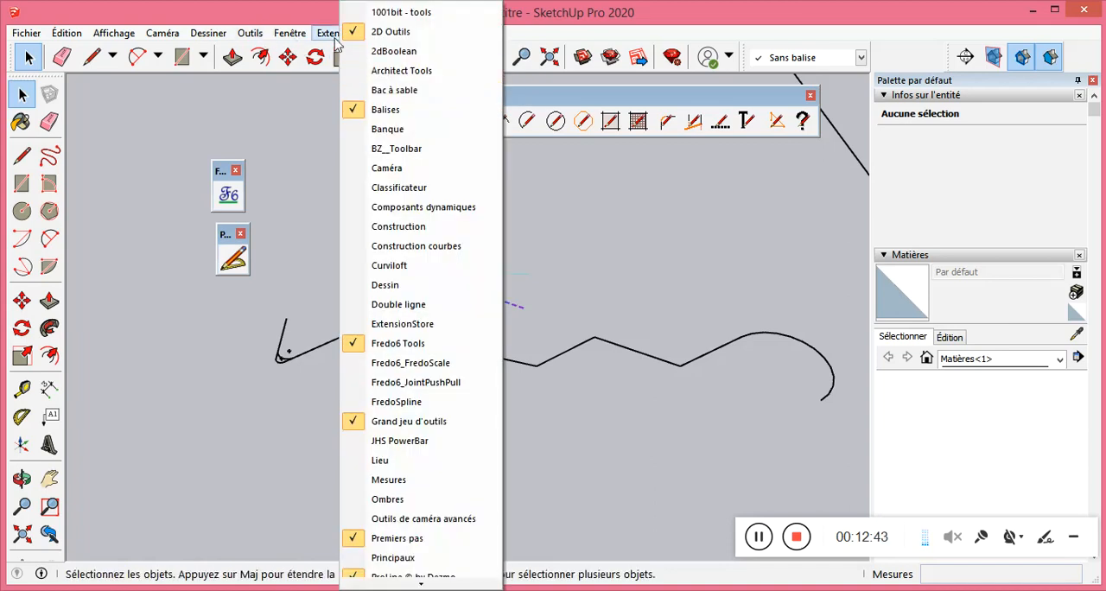
left_click(616, 34)
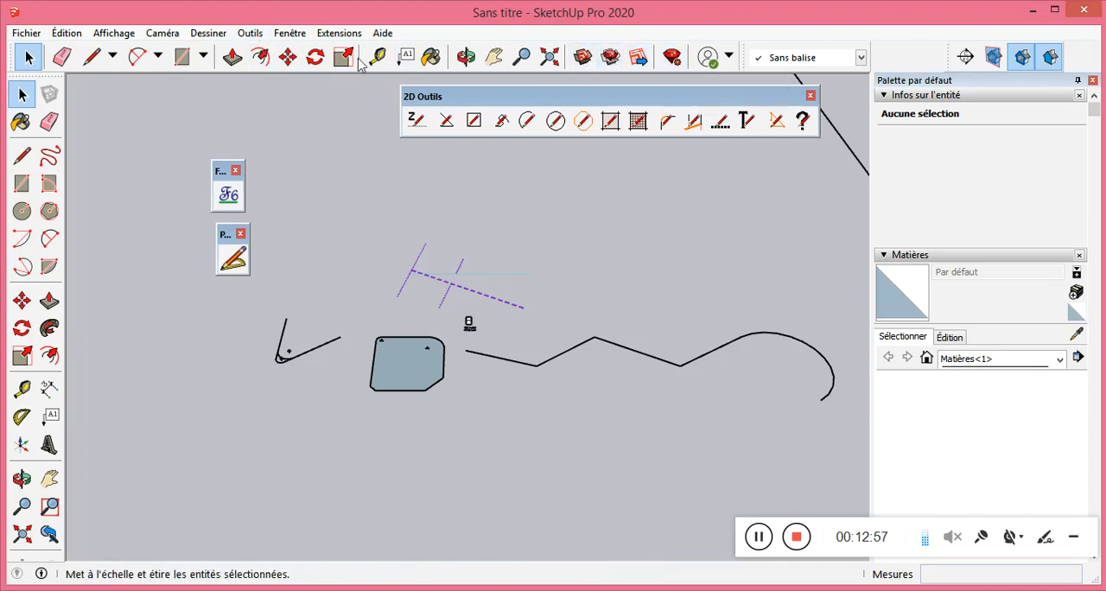
left_click(248, 34)
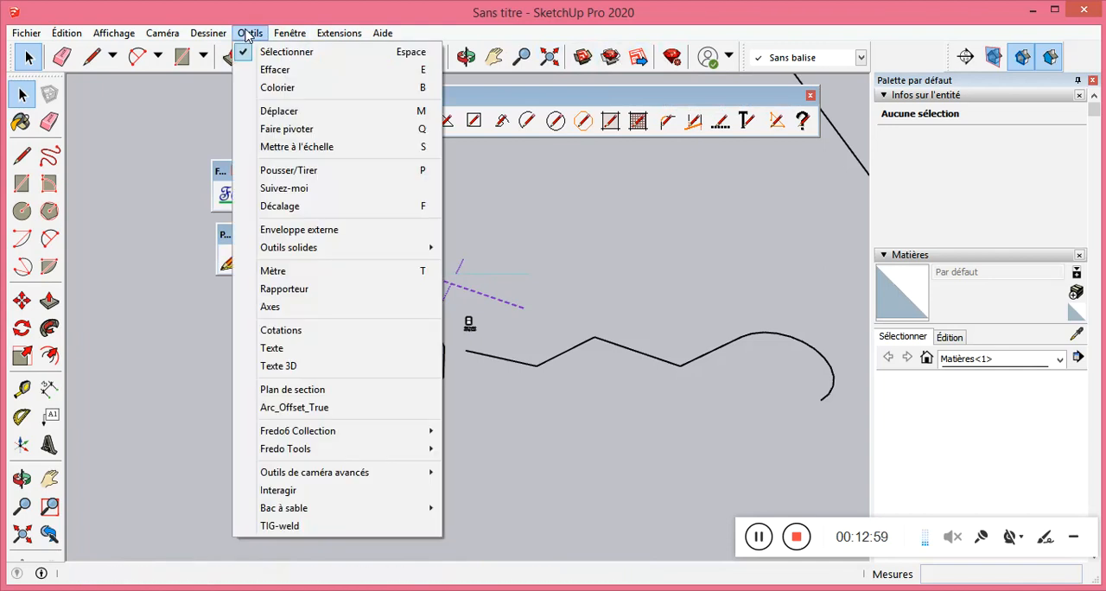
left_click(313, 526)
left_click_drag(562, 328, 525, 328)
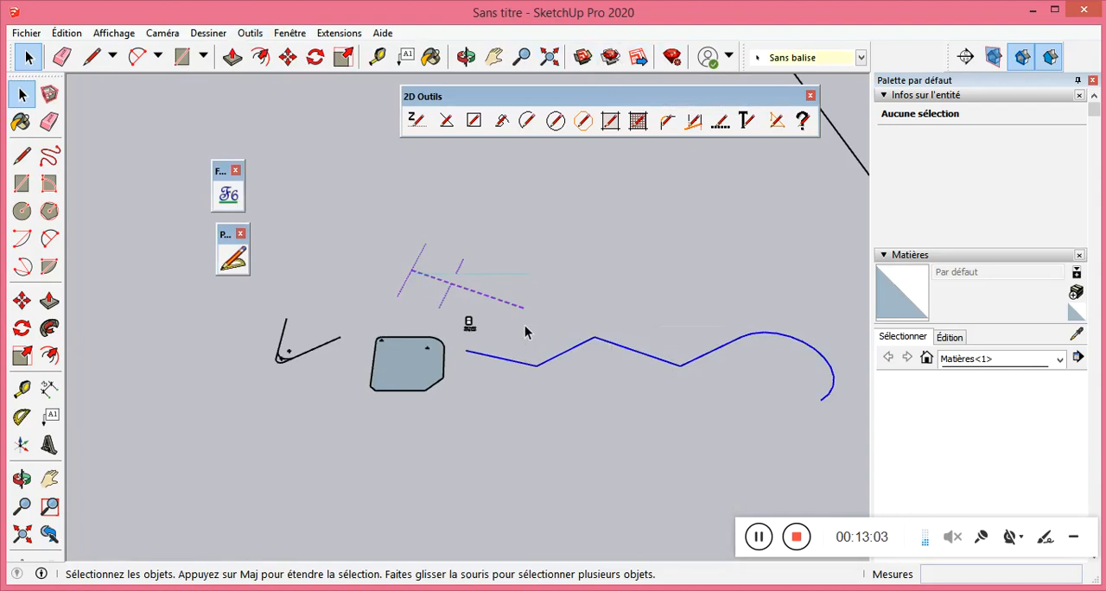
left_click(244, 36)
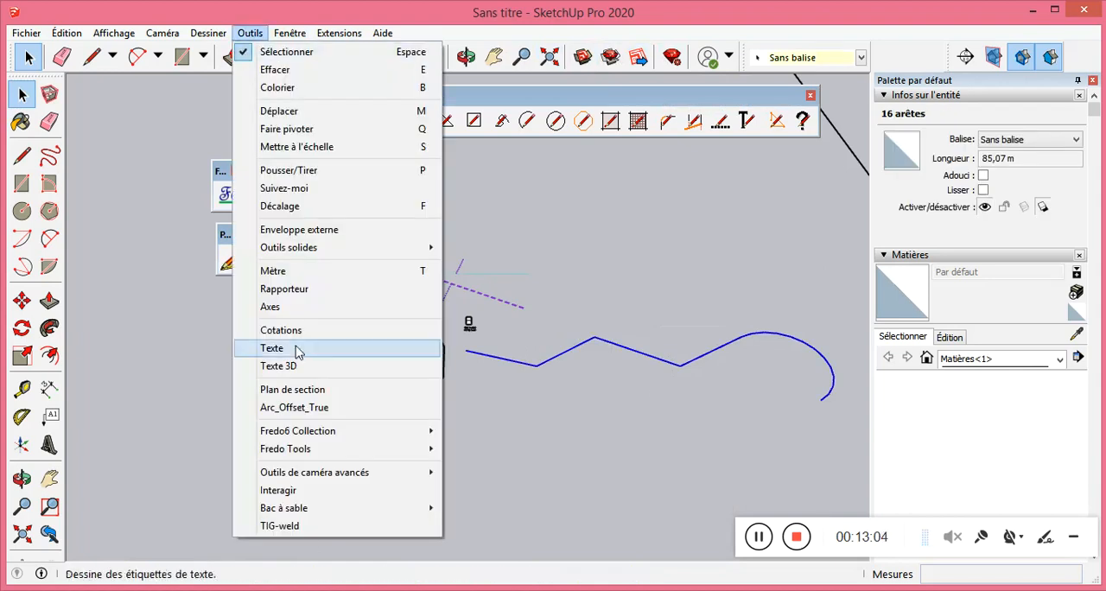
left_click(319, 530)
left_click(319, 533)
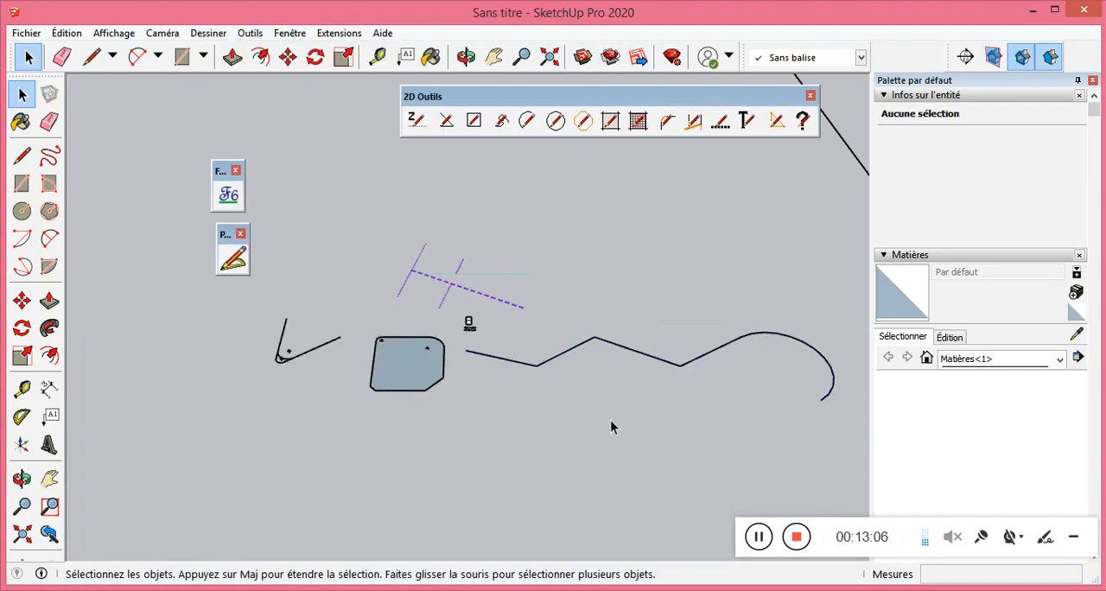
left_click(640, 357)
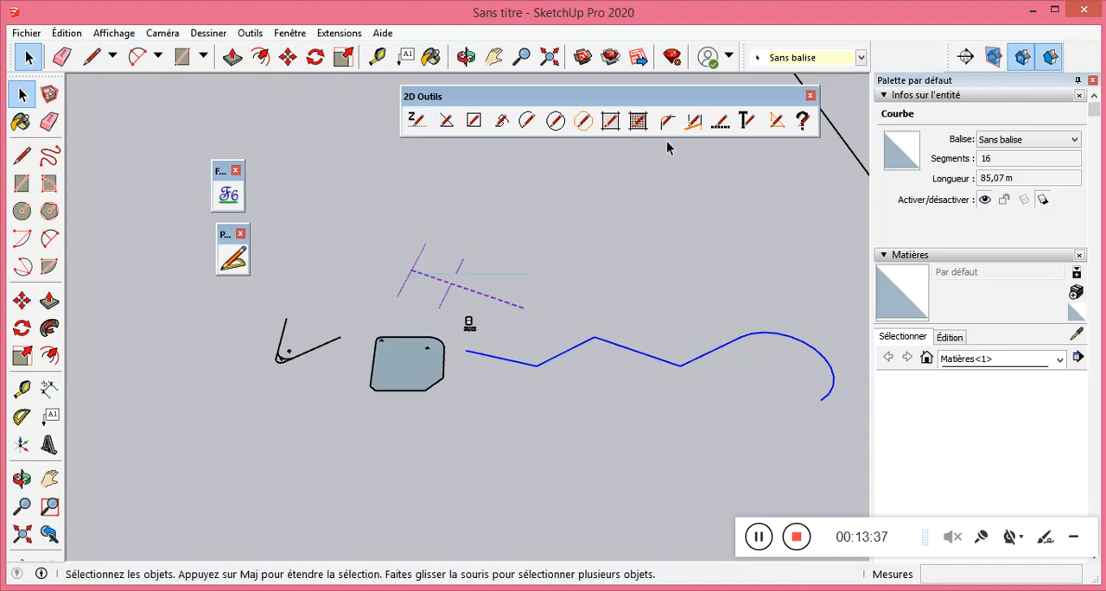
Edit the welded curve with 2D Editer polyligne, moving the zigzag's upper middle vertex down below its two neighbouring vertices.
left_click(755, 130)
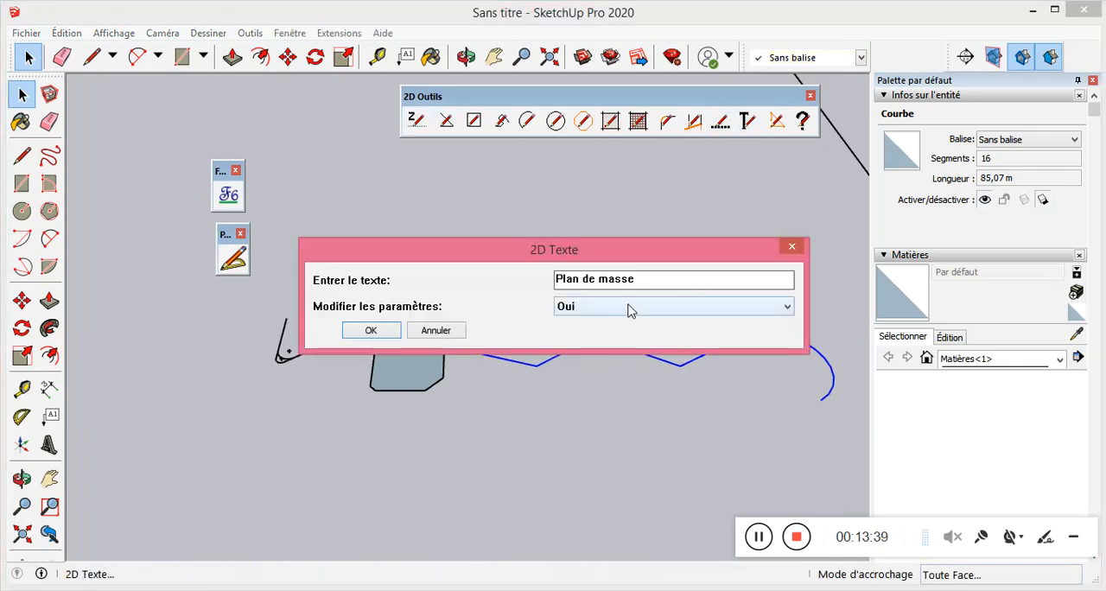
left_click(791, 247)
left_click(777, 120)
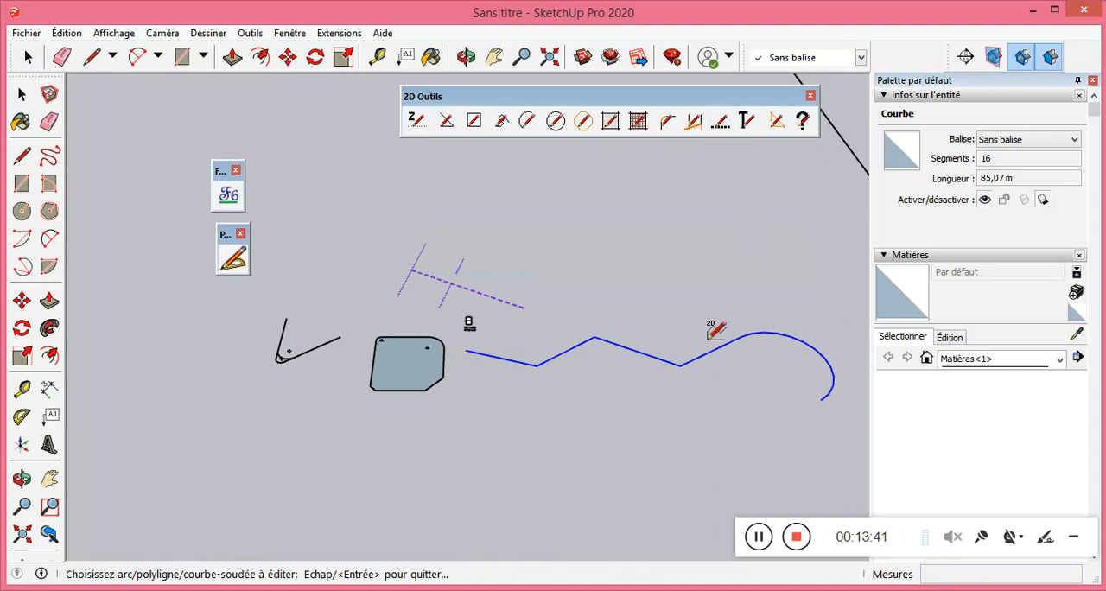
left_click(705, 355)
scroll(523, 379, "up", 2)
scroll(508, 378, "down", 2)
scroll(741, 388, "up", 1)
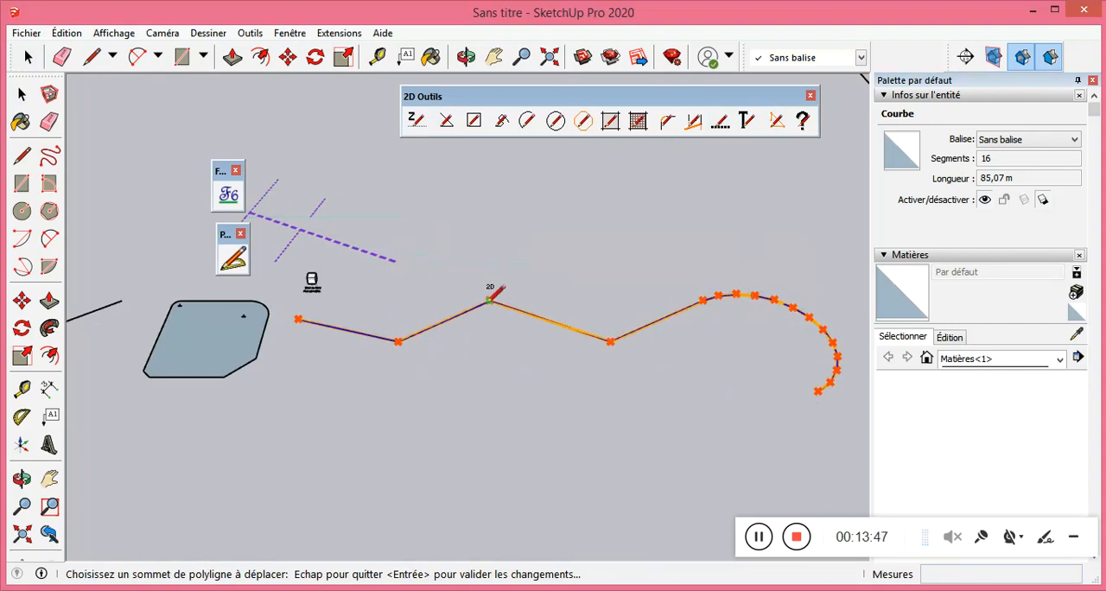
left_click(490, 298)
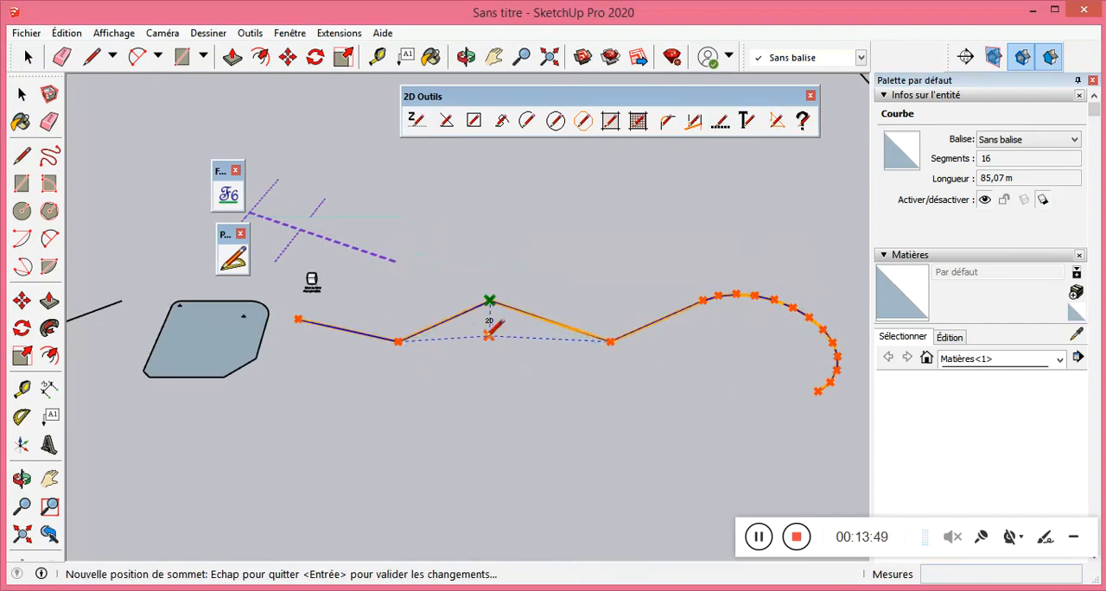
key("Escape")
left_click(491, 297)
key("Escape")
left_click(491, 299)
left_click(493, 395)
scroll(333, 251, "down", 2)
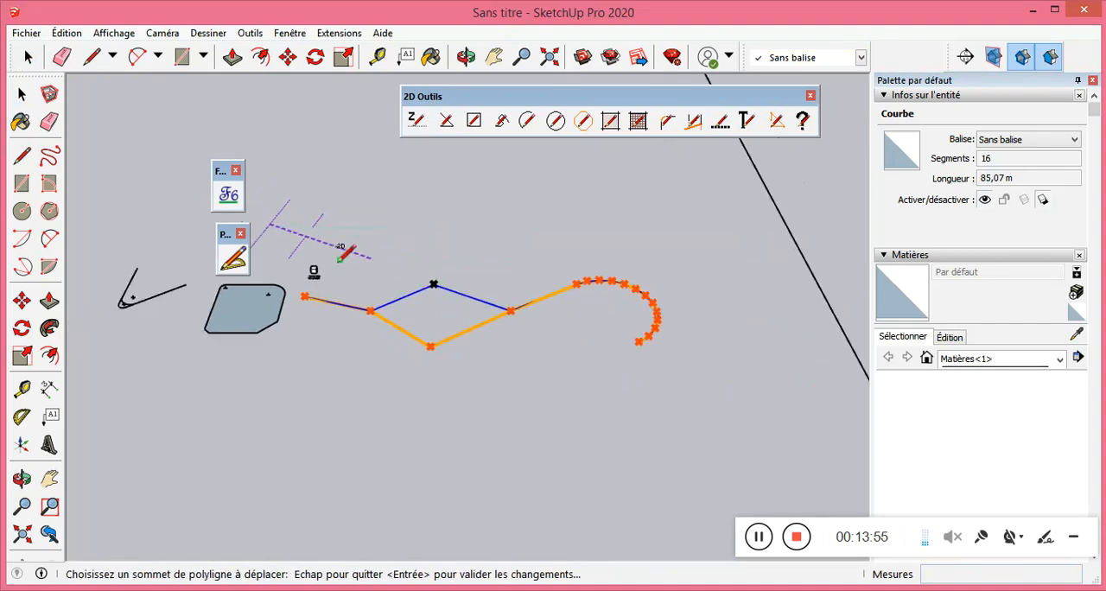
key("Return")
Reopen the curve in 2D Editer polyligne and examine the vertices along its arc and its segment count.
scroll(649, 299, "up", 2)
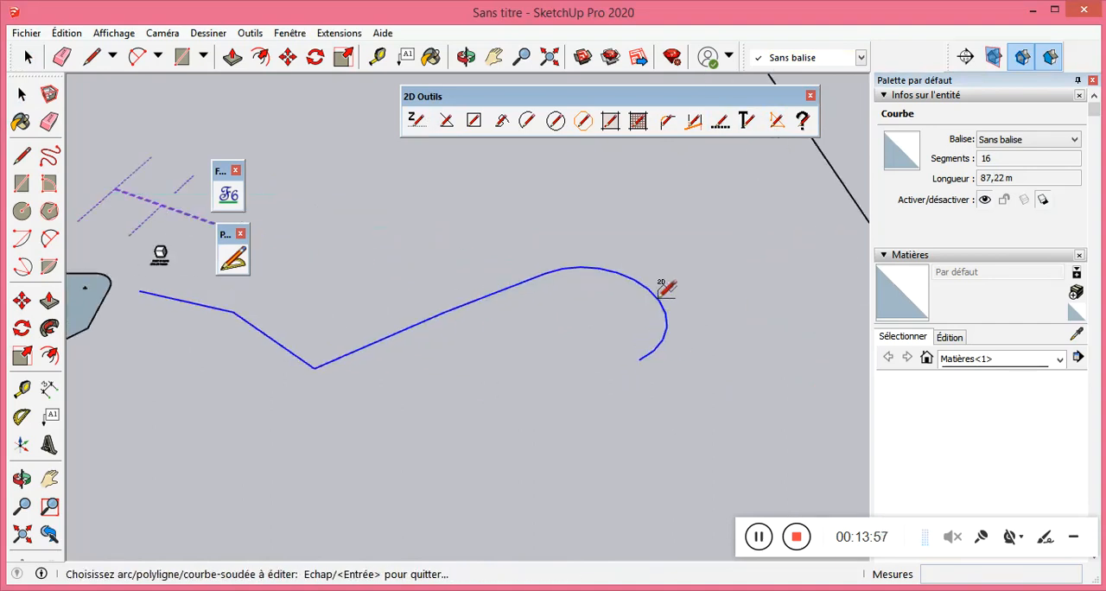
left_click(659, 295)
scroll(662, 327, "up", 2)
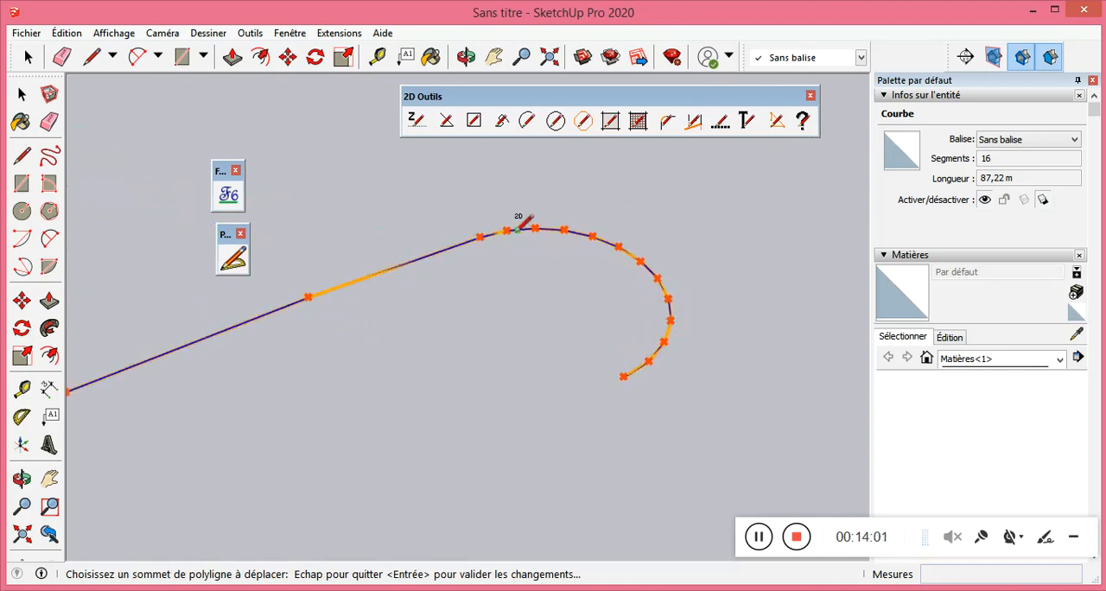
left_click(1004, 159)
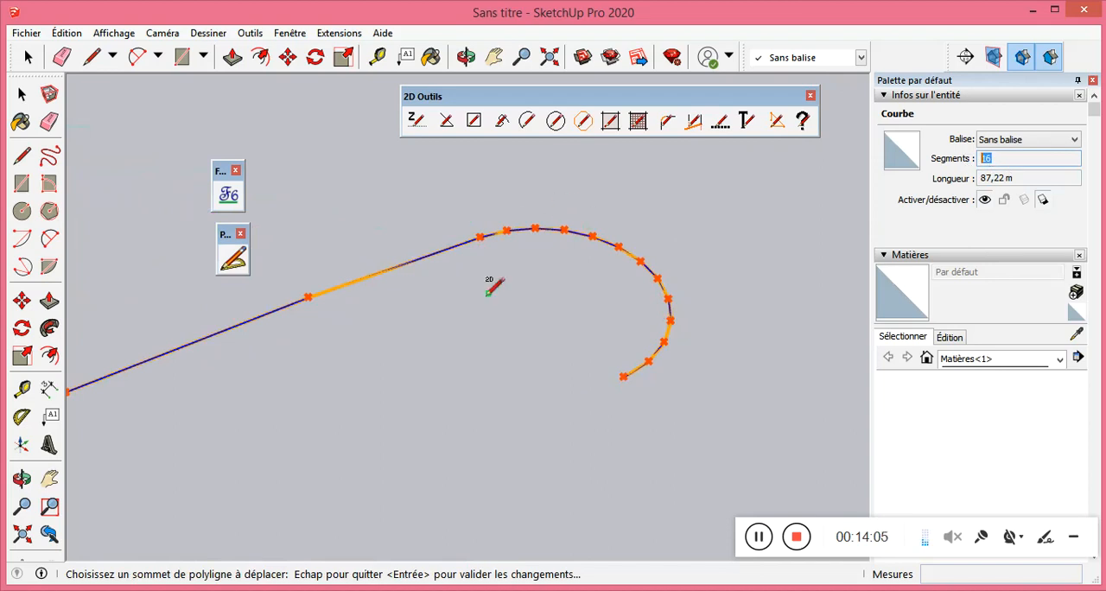
Draw a circle with a radius of about 5.73 m below the curve's arc, and select its outline to check its segments.
left_click(49, 211)
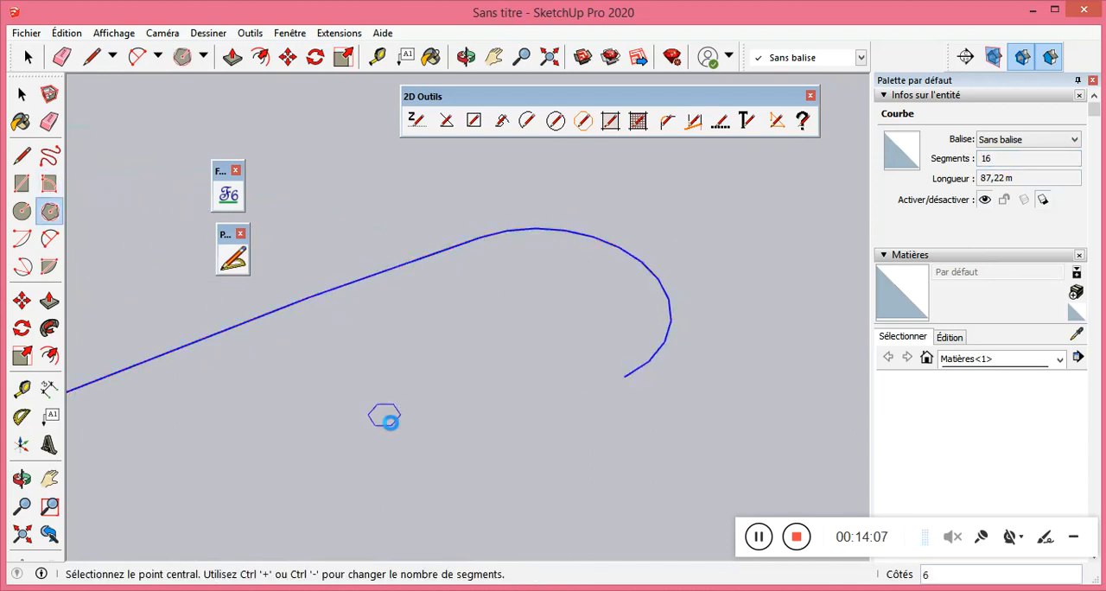
left_click(389, 421)
left_click(22, 211)
left_click(363, 469)
left_click(378, 393)
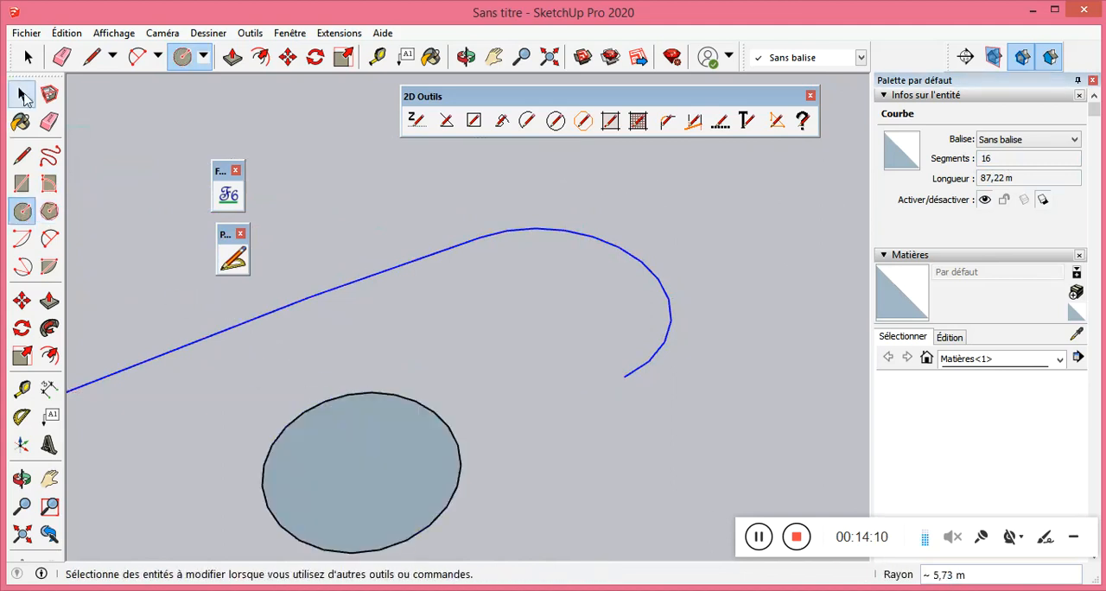
left_click(21, 94)
left_click(378, 467)
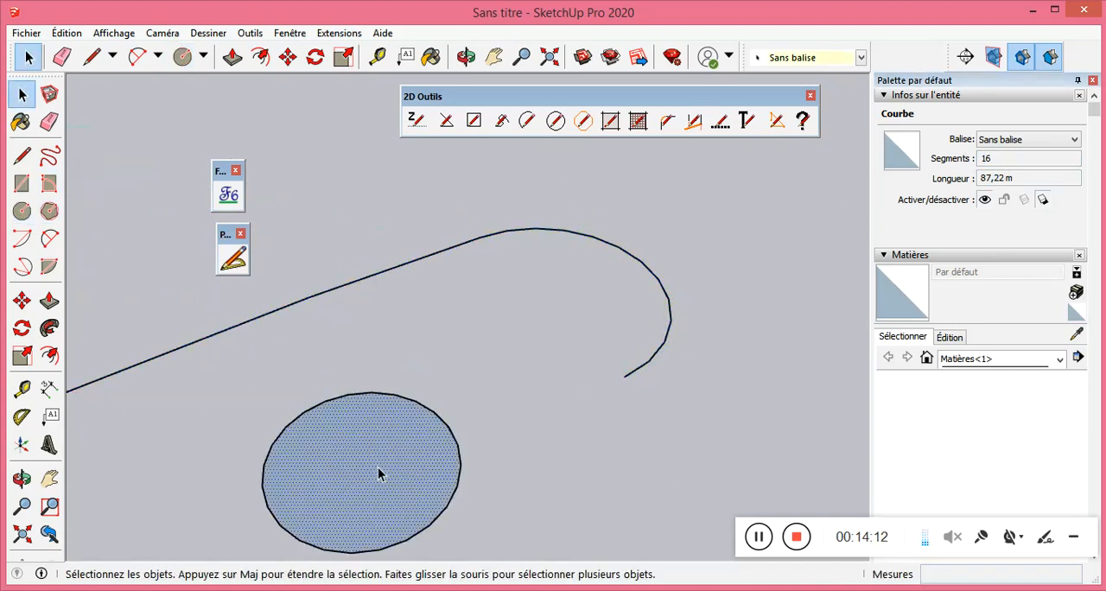
left_click(455, 442)
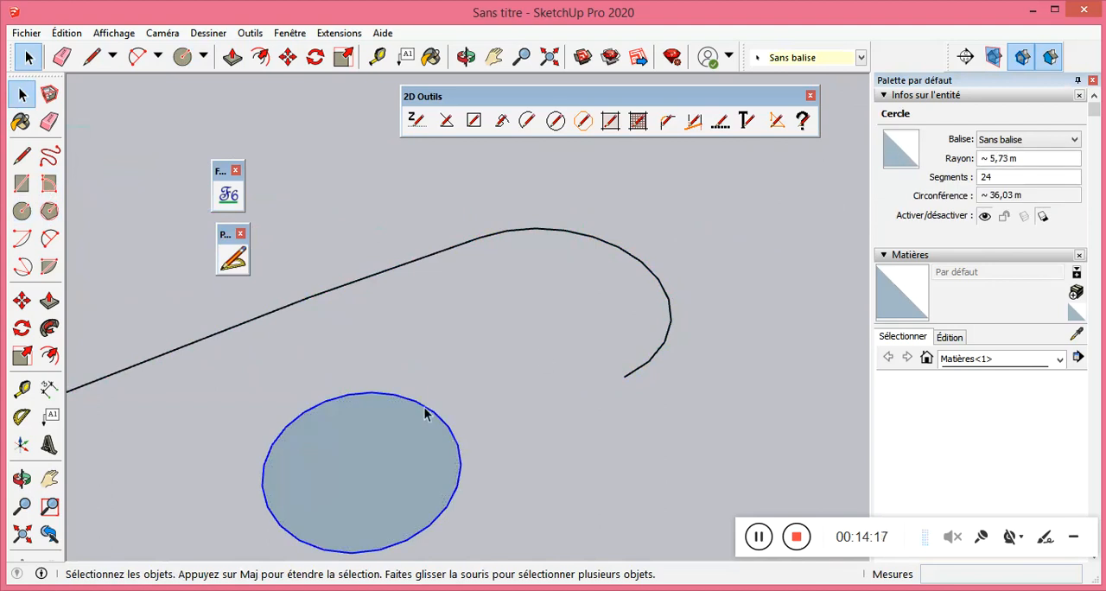
Try to edit the circle's vertices with 2D Editer polyligne.
left_click(776, 121)
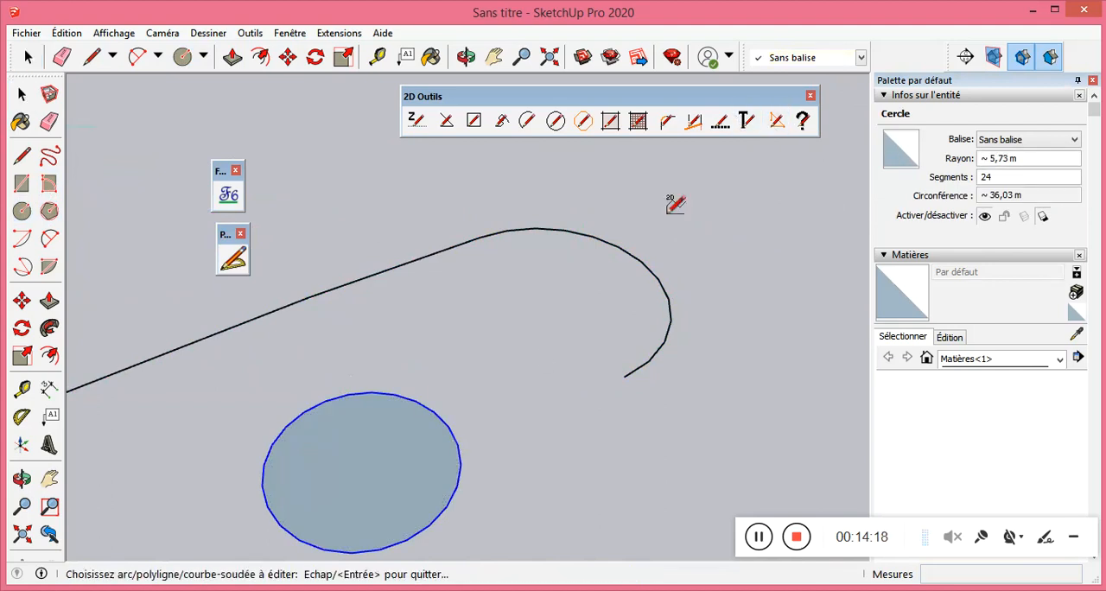
left_click(450, 424)
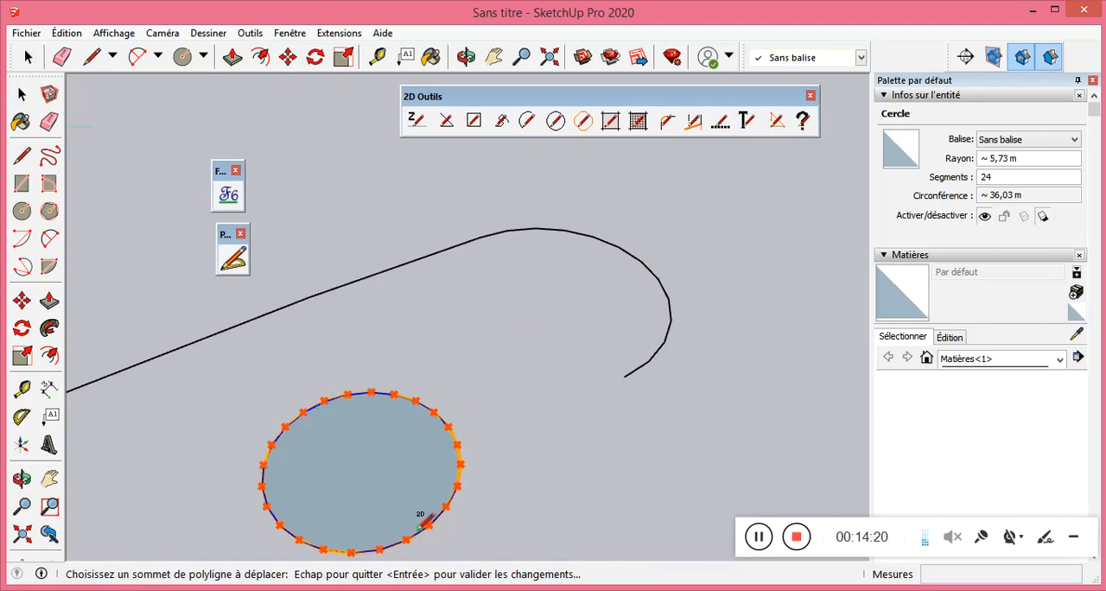
left_click(658, 273)
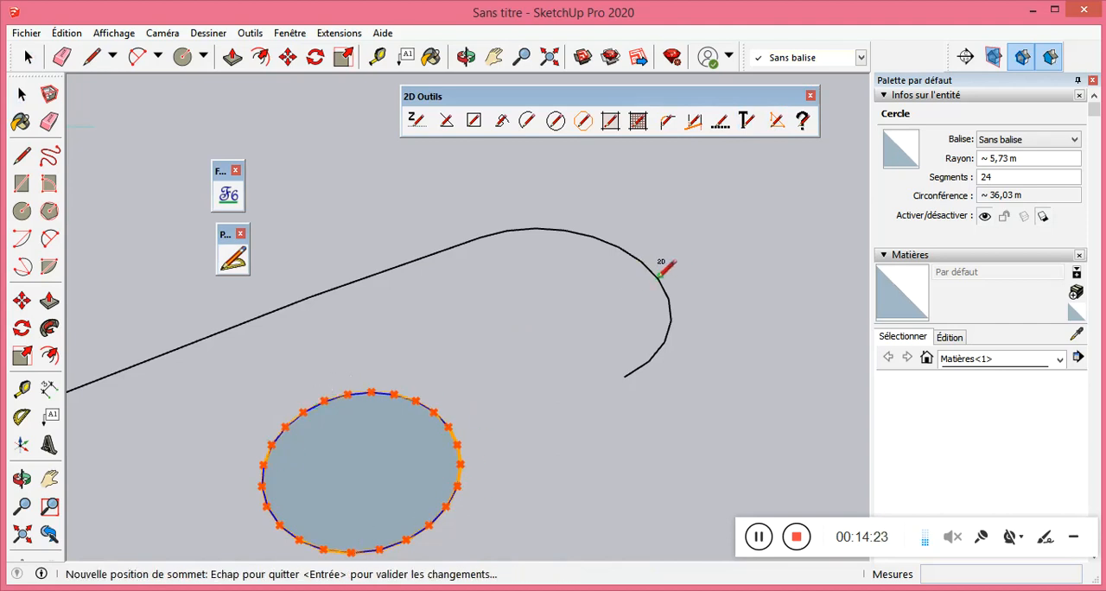
key("Escape")
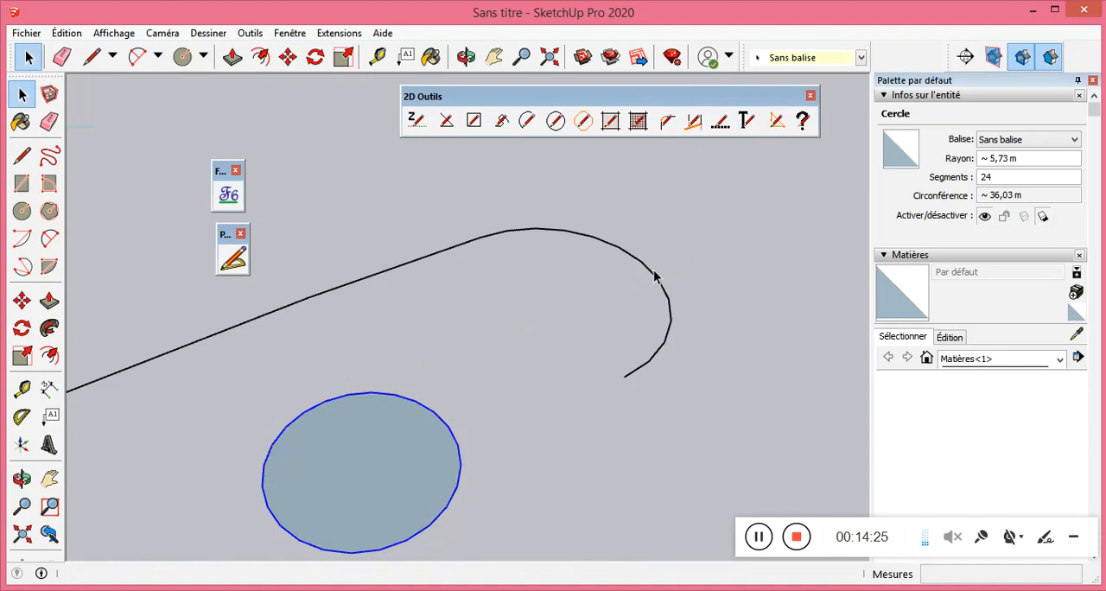
Edit the curve with 2D Editer polyligne, moving one vertex on the upper part of its arc inward to form a notch.
left_click(747, 120)
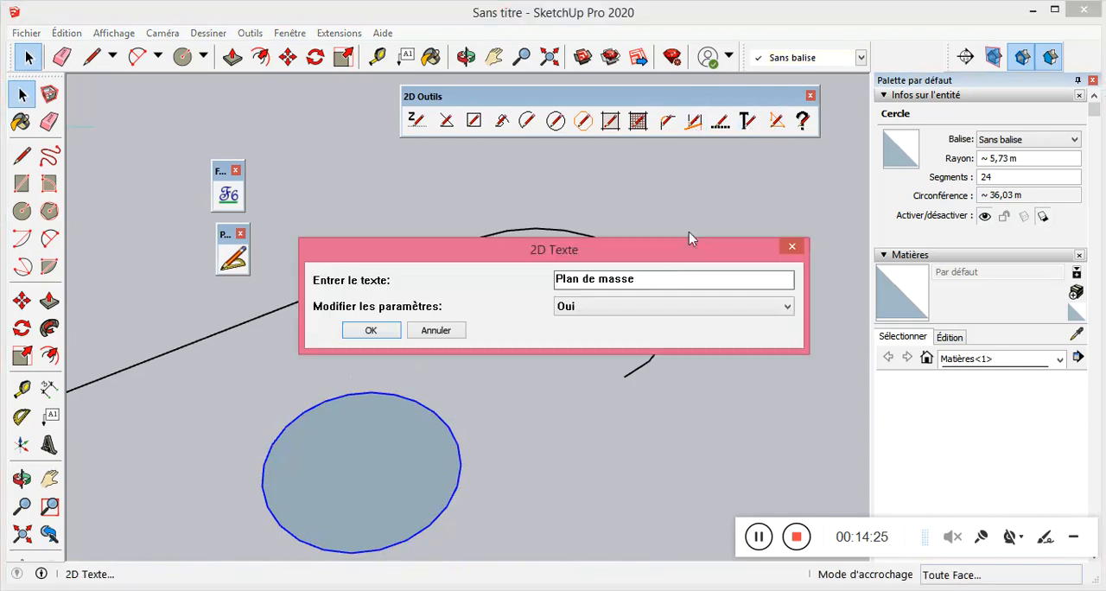
left_click(792, 246)
left_click(777, 121)
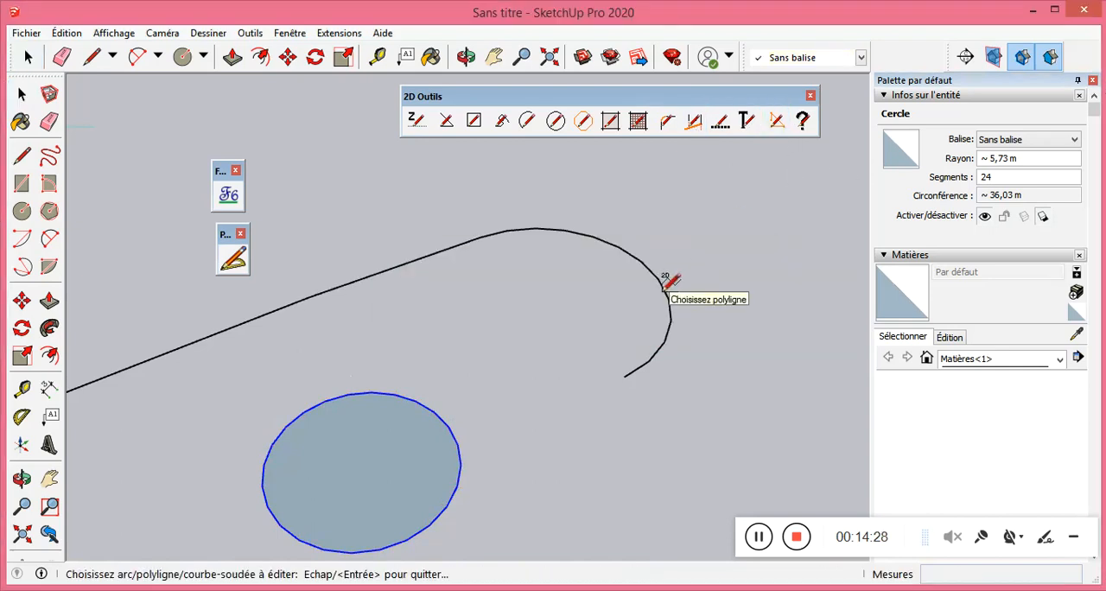
left_click(665, 288)
left_click(593, 237)
left_click(608, 200)
left_click(593, 236)
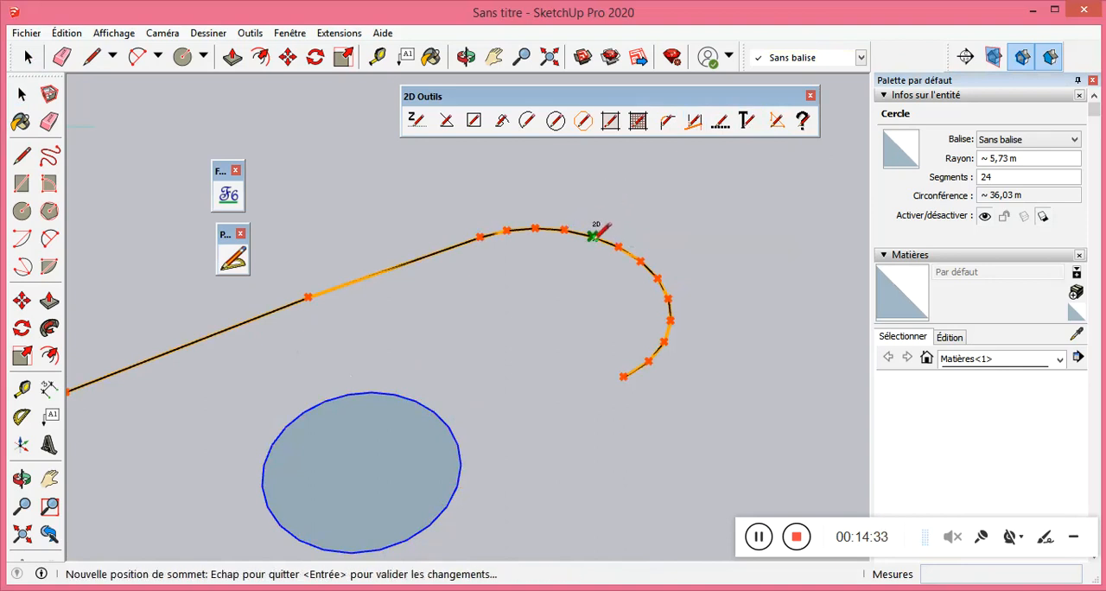
left_click(602, 243)
scroll(590, 237, "up", 2)
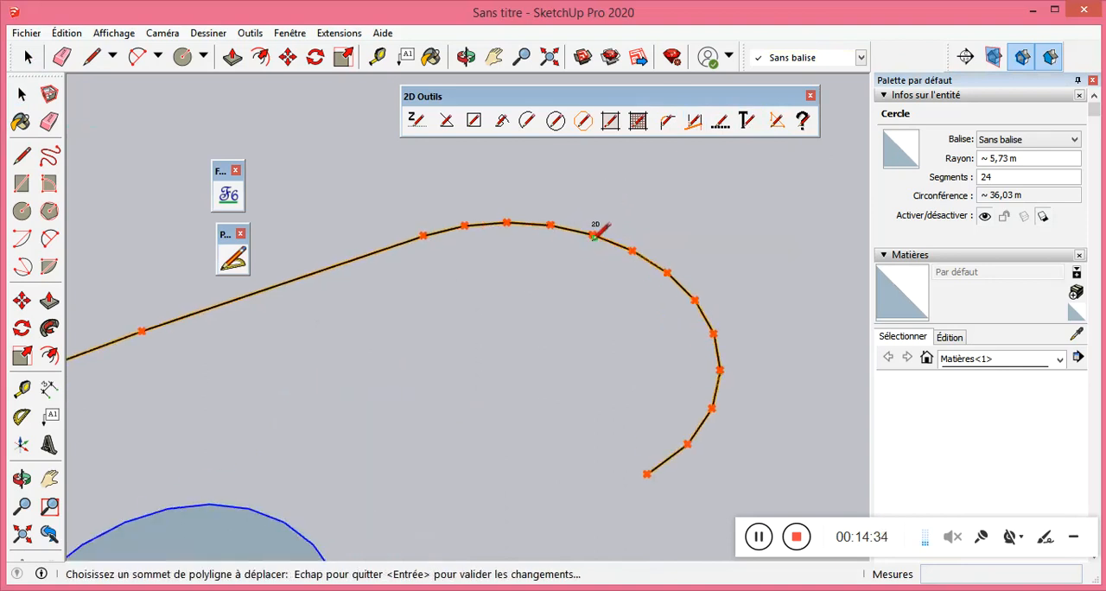
left_click(593, 234)
left_click(566, 259)
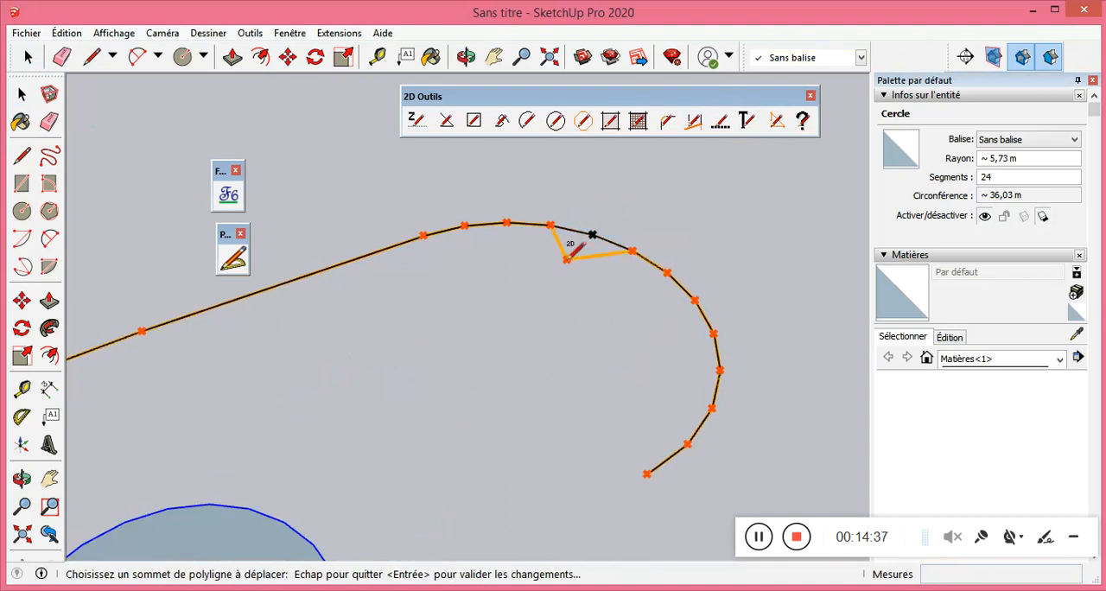
key("Return")
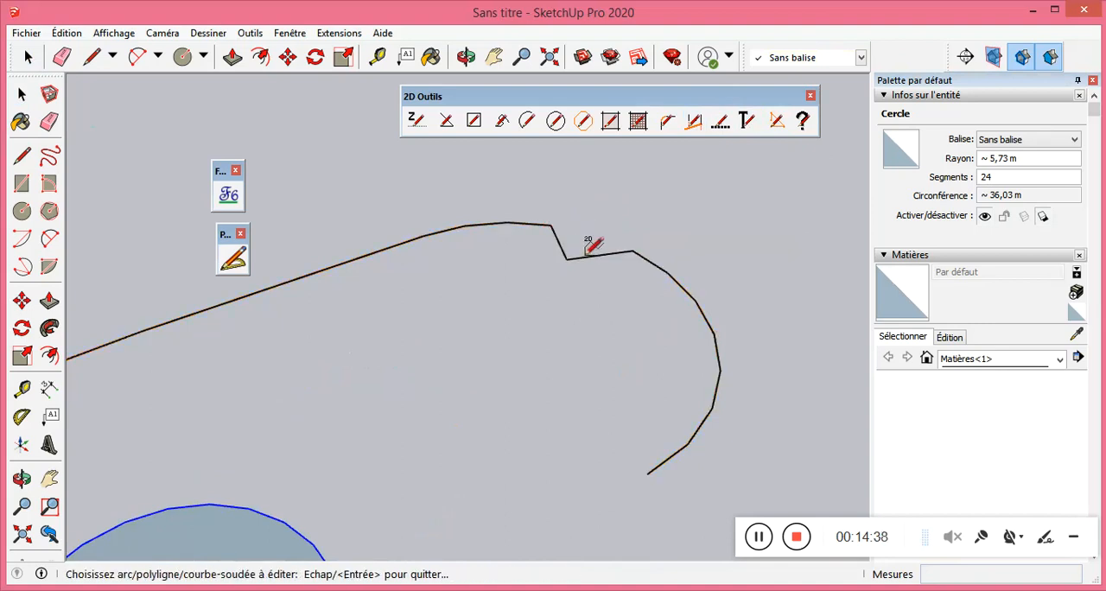
Examine the edited curve together with the other 2D shapes, and call up the 2D Aide help.
middle_click_drag(593, 242, 516, 230)
scroll(658, 273, "down", 4)
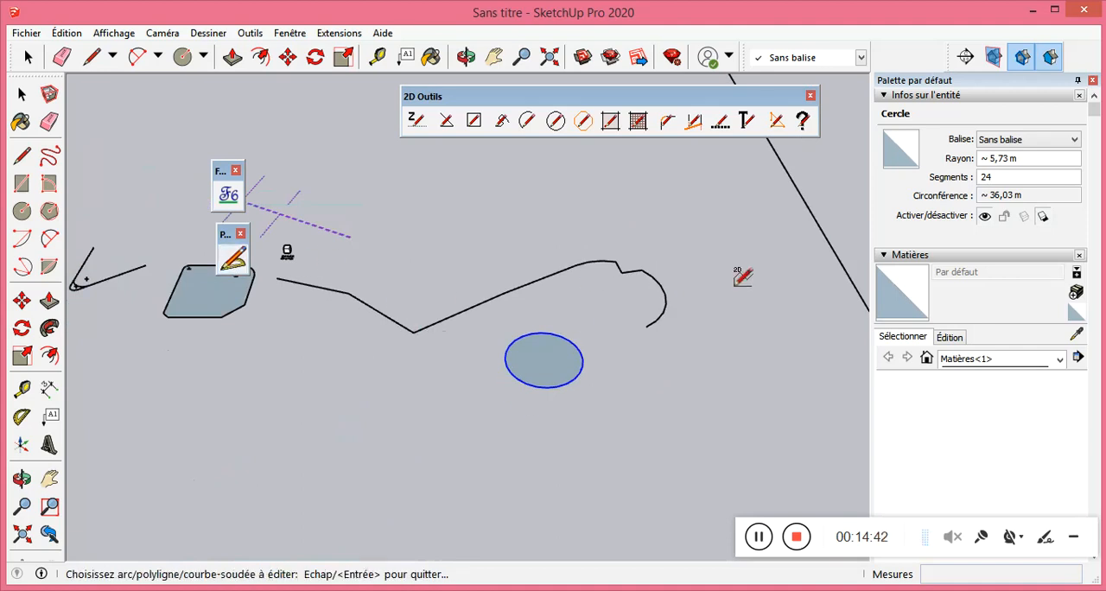
scroll(742, 279, "down", 2)
scroll(443, 234, "up", 3)
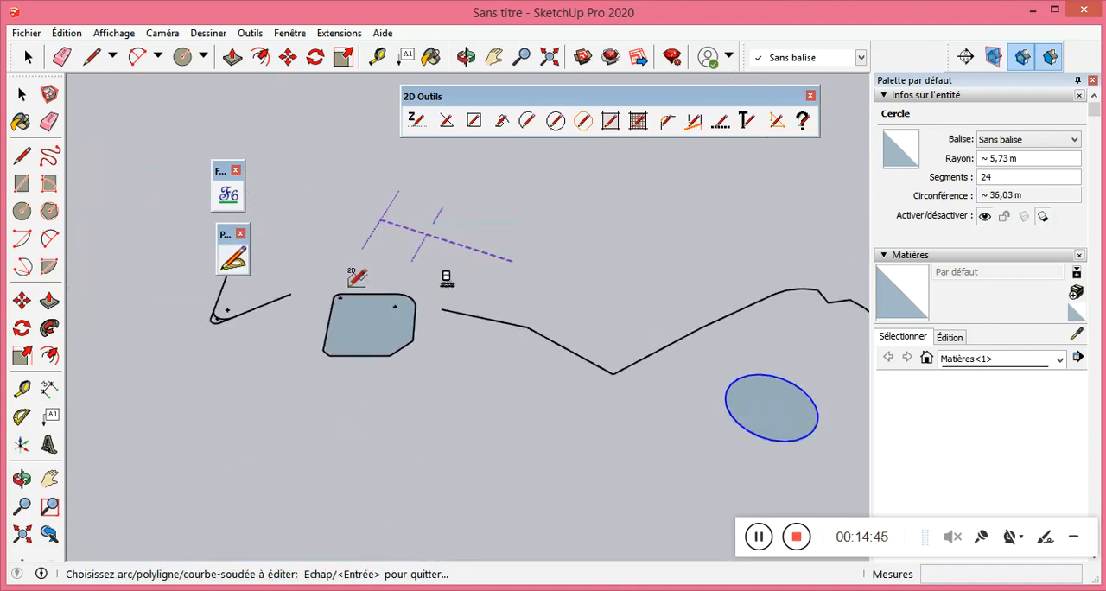
scroll(356, 278, "down", 2)
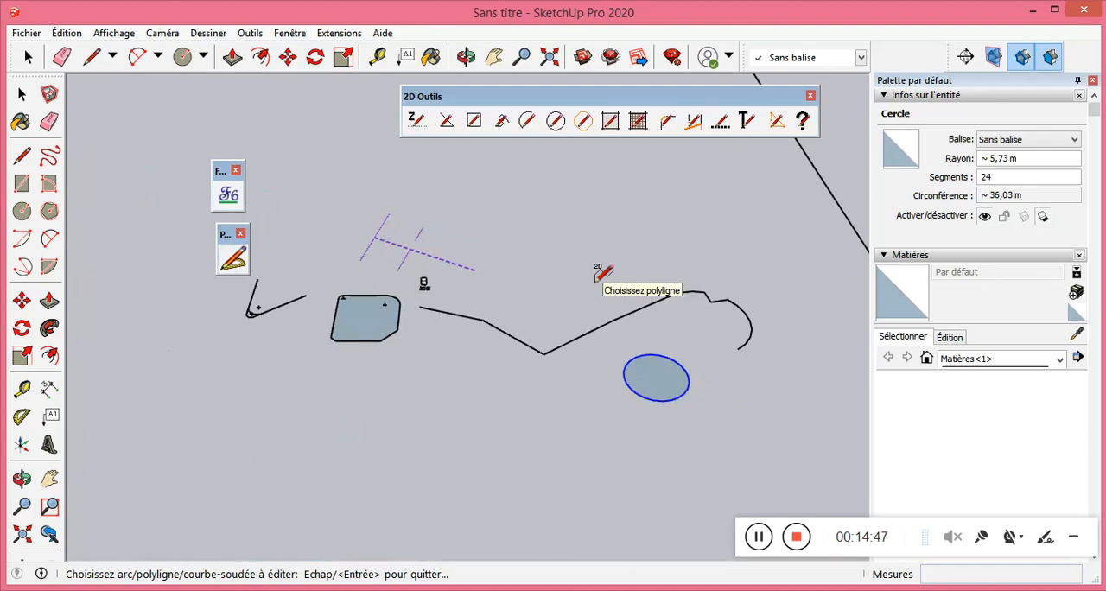
scroll(598, 275, "up", 2)
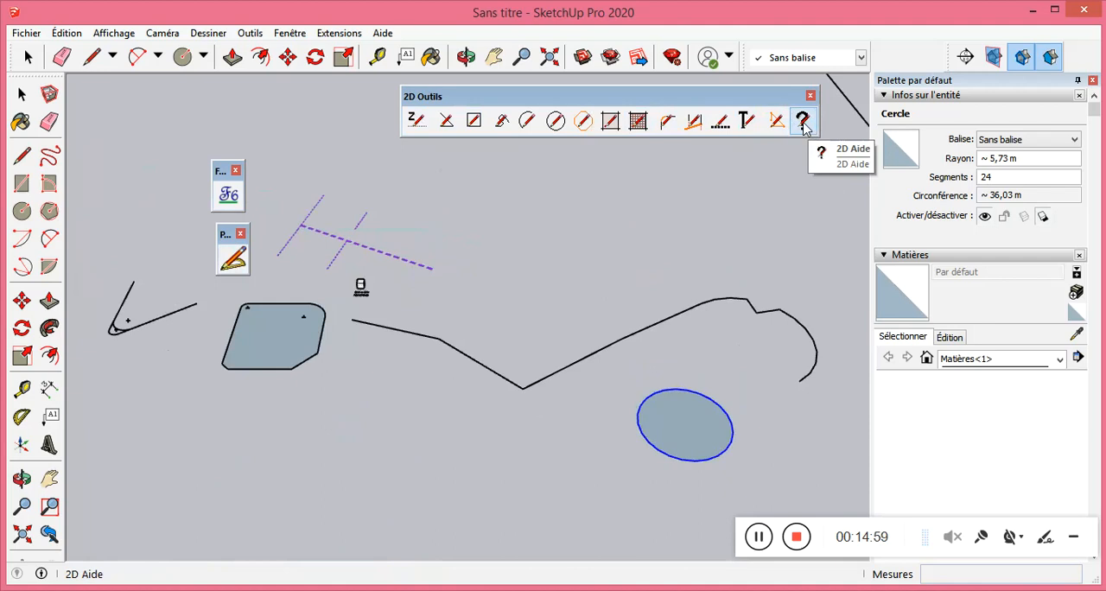
left_click(804, 126)
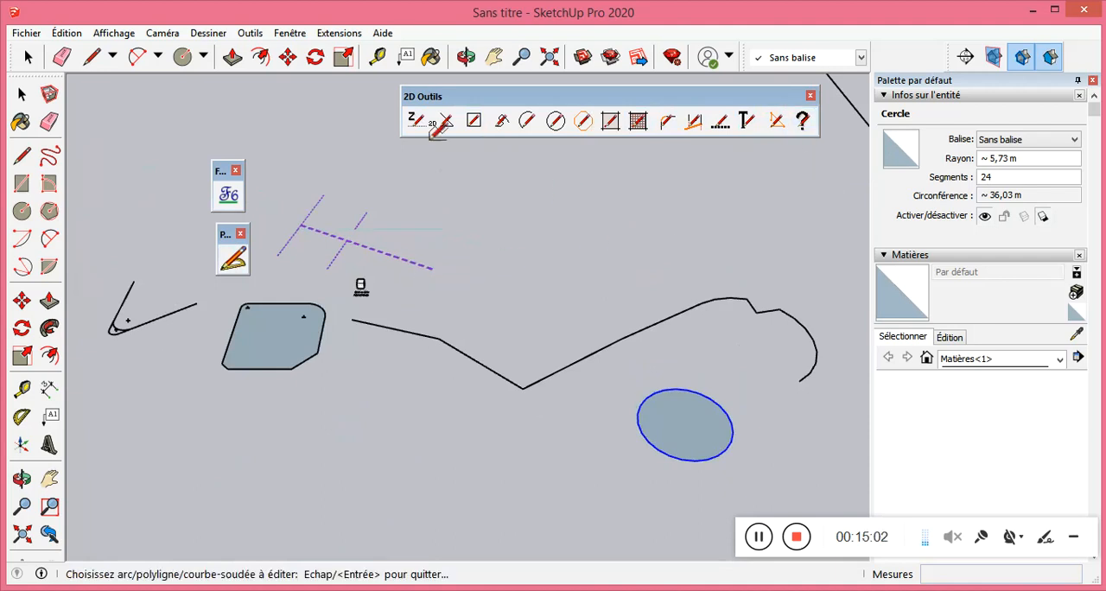
scroll(510, 212, "down", 4)
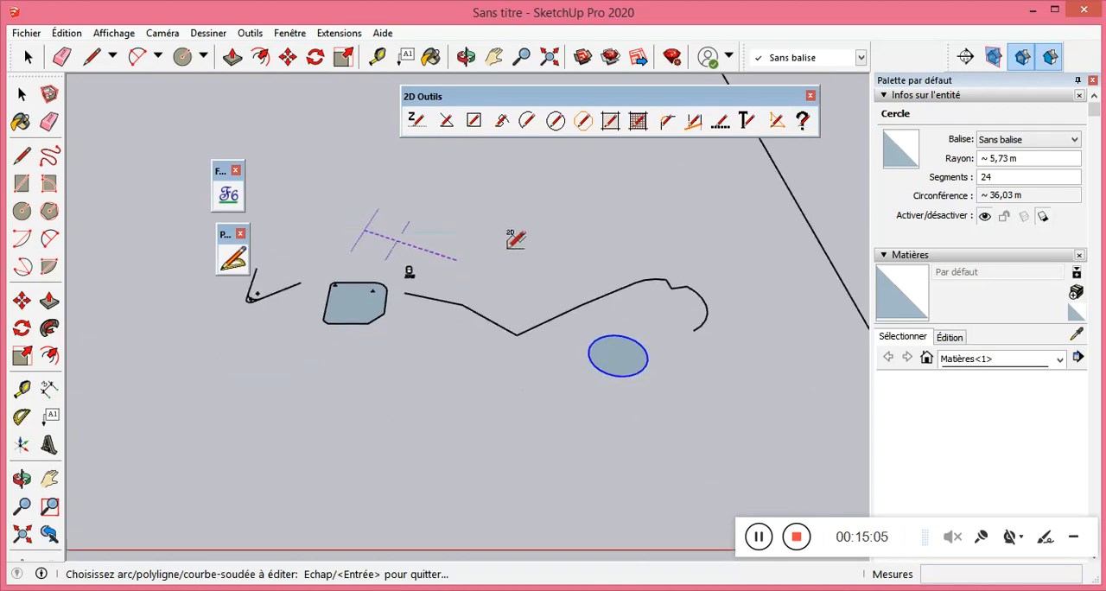
Delete all the 2D shapes around the edited curve, together with the large angular polyline beside them.
left_click(22, 94)
left_click_drag(699, 395, 341, 240)
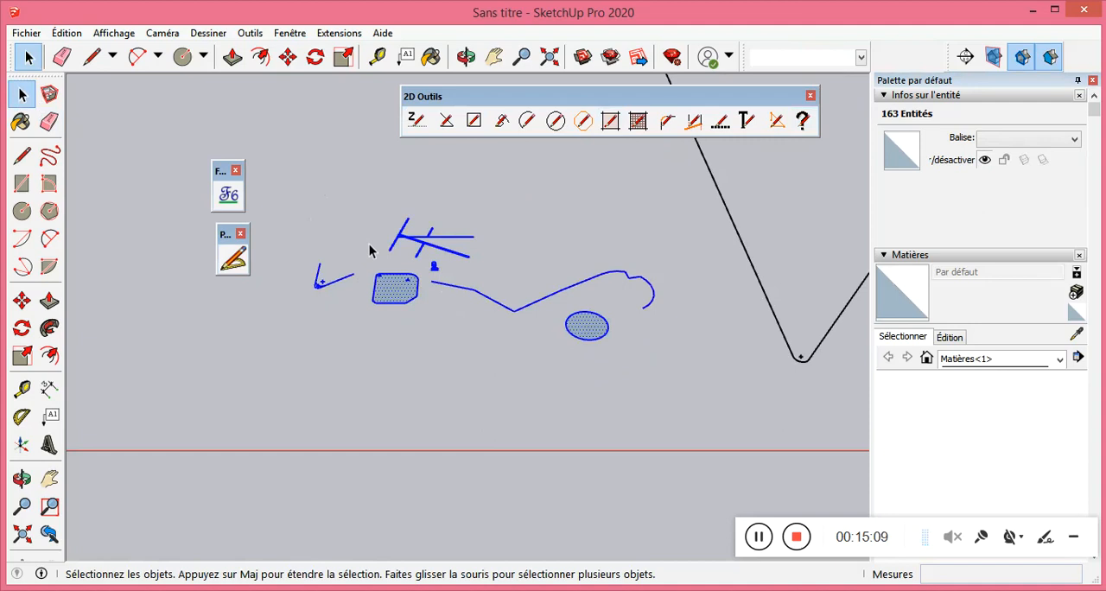
key("Delete")
scroll(410, 302, "down", 3)
scroll(554, 294, "down", 5)
left_click_drag(637, 240, 553, 205)
key("Delete")
left_click_drag(788, 168, 787, 164)
key("Delete")
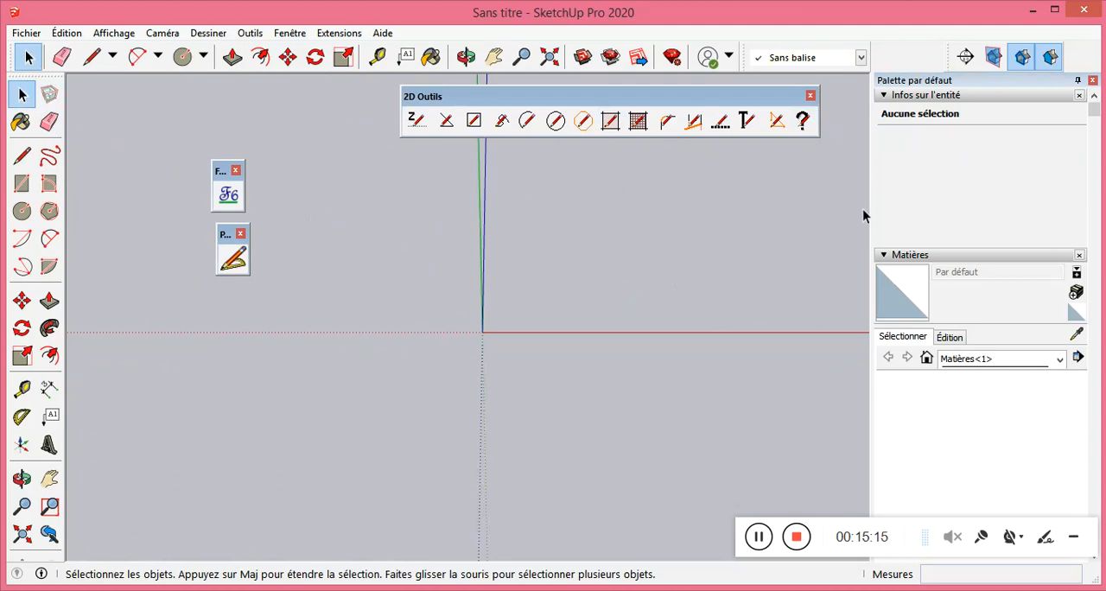
Start a ProLine edge from [2,93 m;1,50 m;0,00 m] beside the standing figure, and display the ProLineTool settings.
scroll(620, 291, "up", 2)
middle_click_drag(618, 291, 263, 392)
middle_click_drag(407, 316, 279, 277)
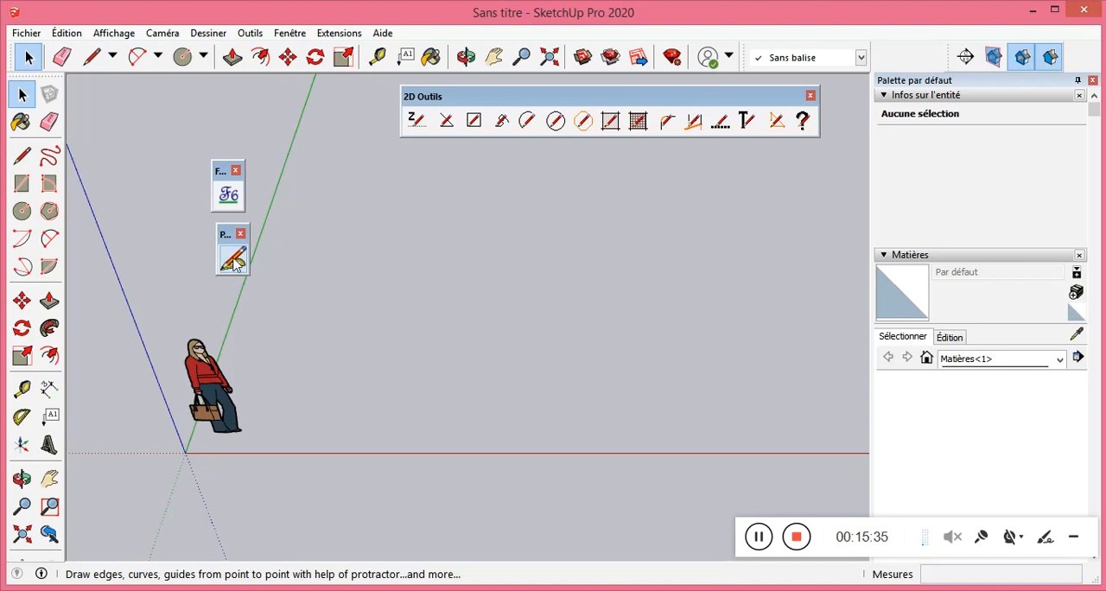
left_click(233, 260)
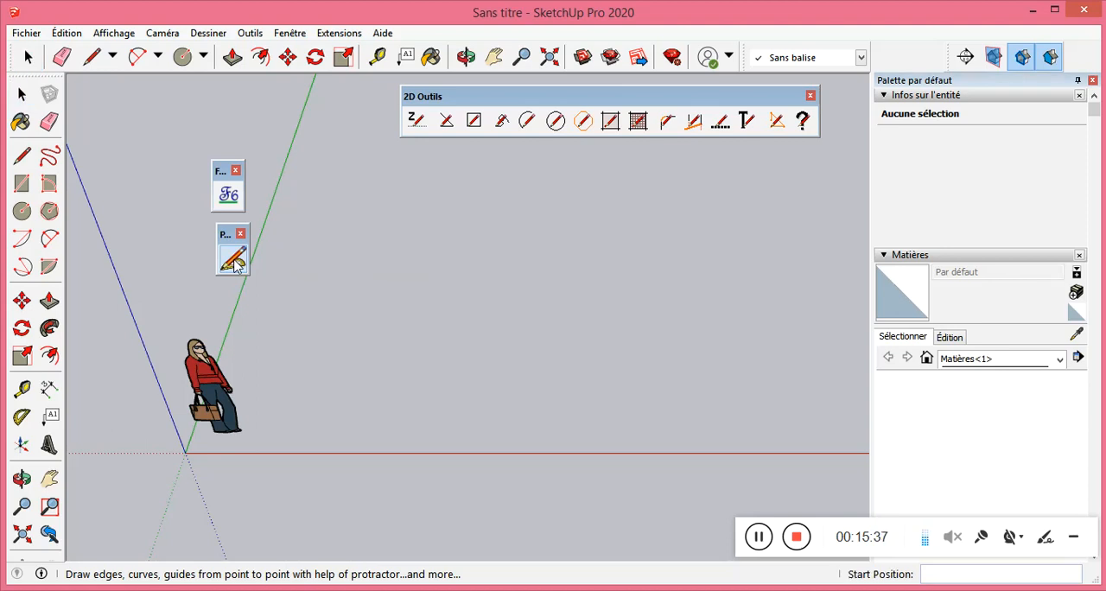
left_click(416, 371)
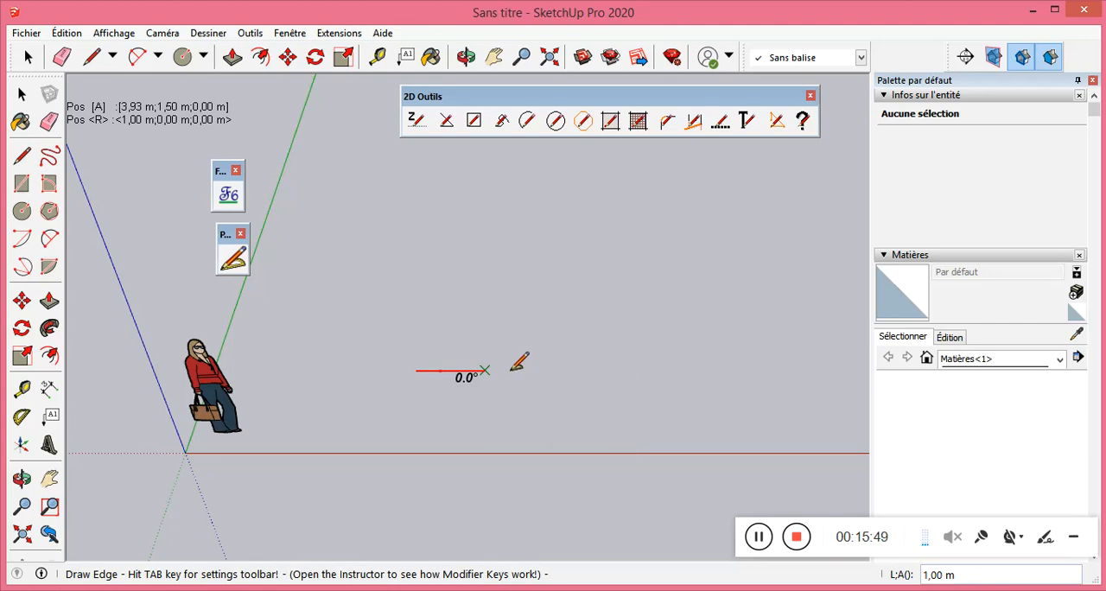
key("Tab")
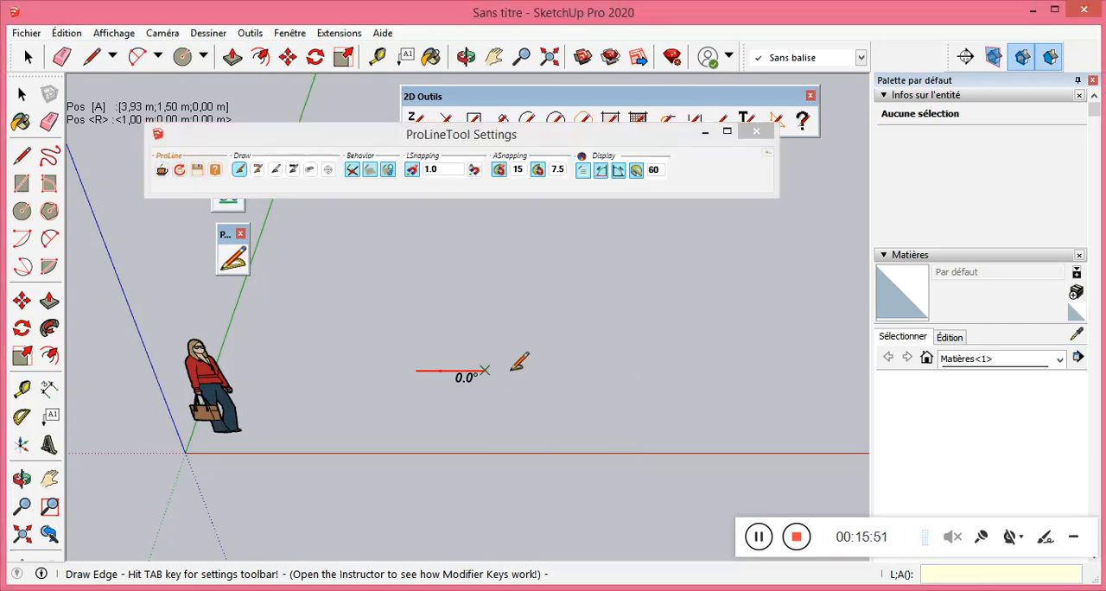
left_click_drag(538, 138, 605, 170)
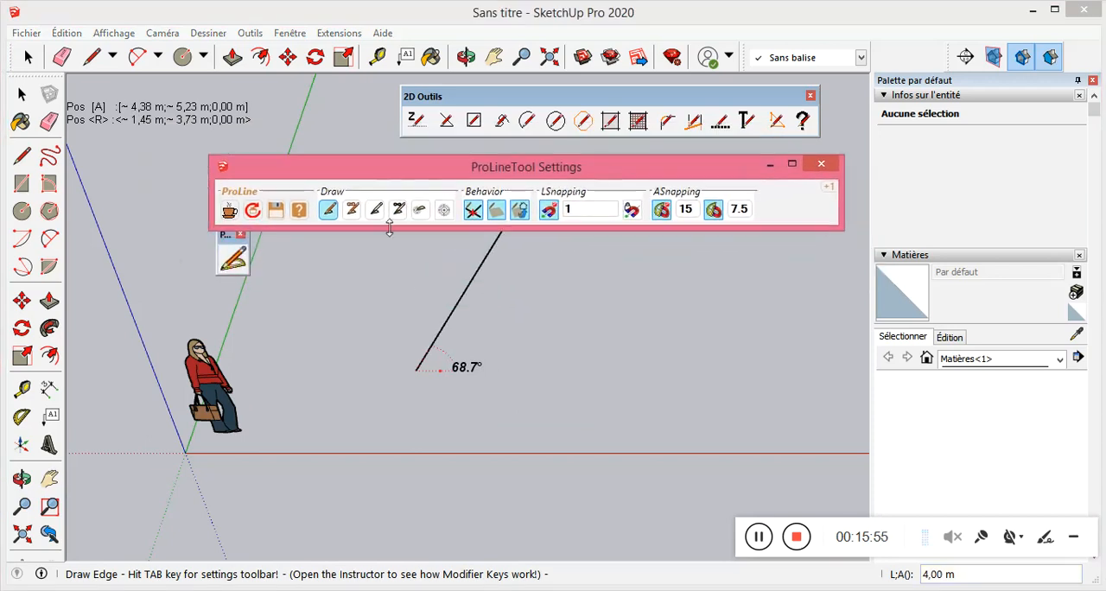
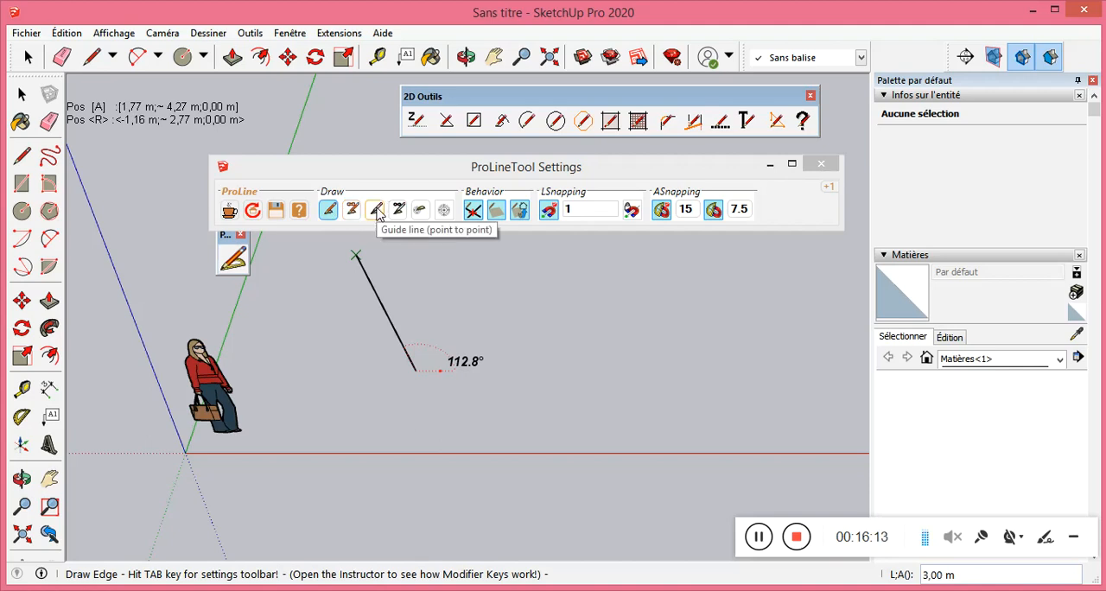
left_click(21, 391)
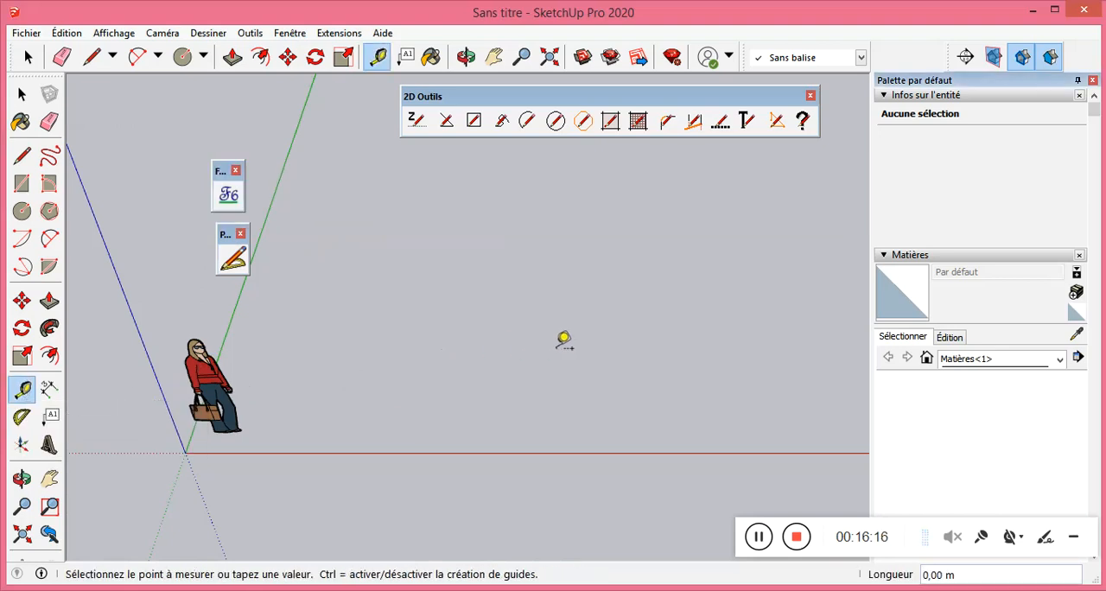
left_click(722, 361)
left_click(389, 247)
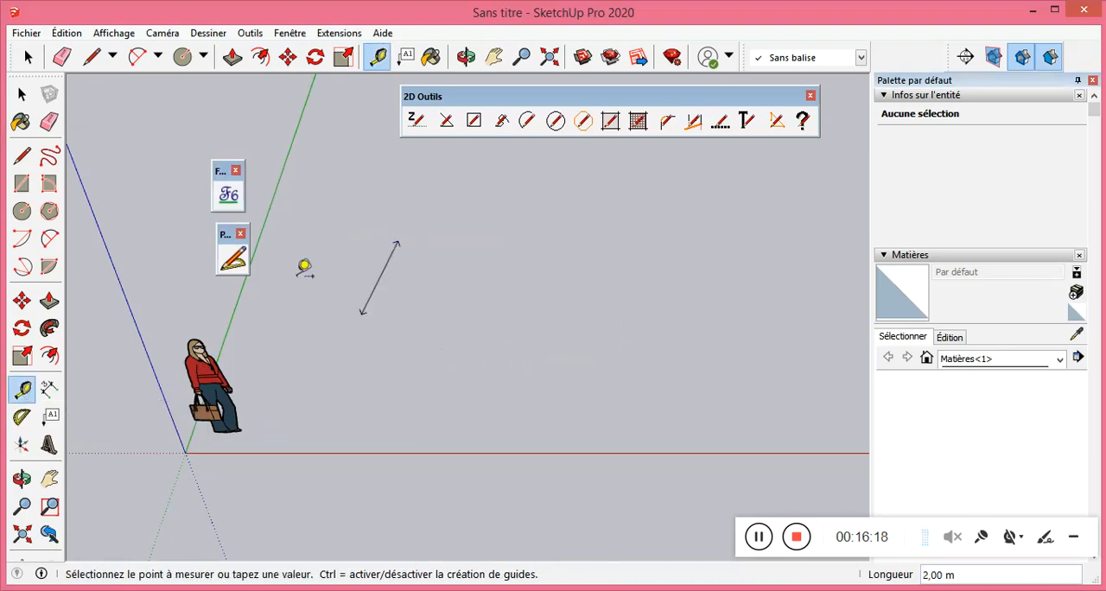
Draw a 3,00 m by 1,00 m rectangle on the ground and pull it up 2,00 m into a box.
left_click(22, 183)
left_click(453, 315)
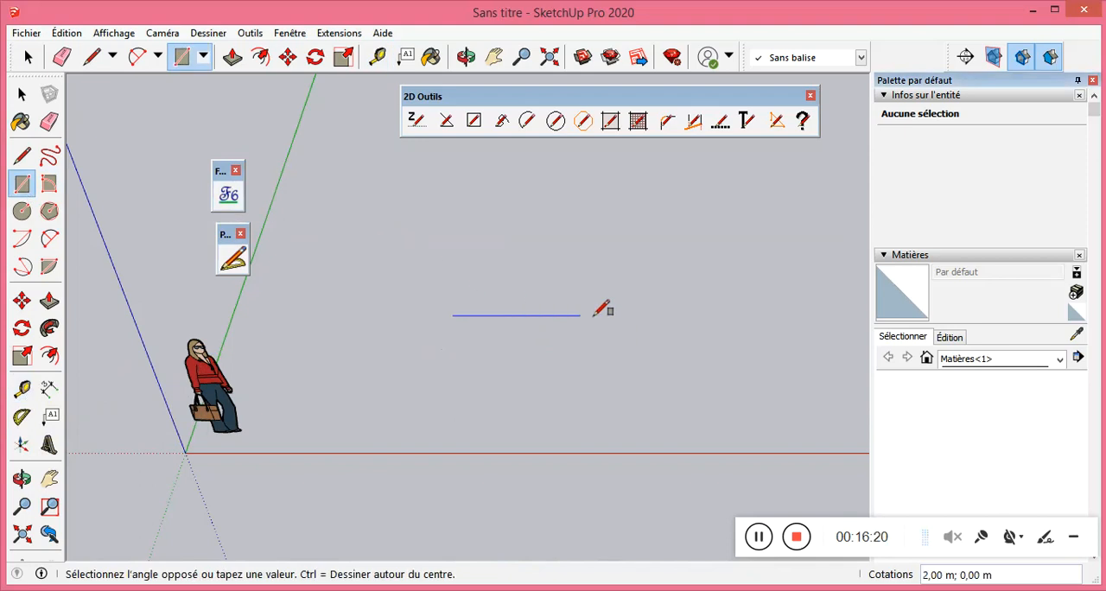
left_click(636, 276)
left_click(49, 300)
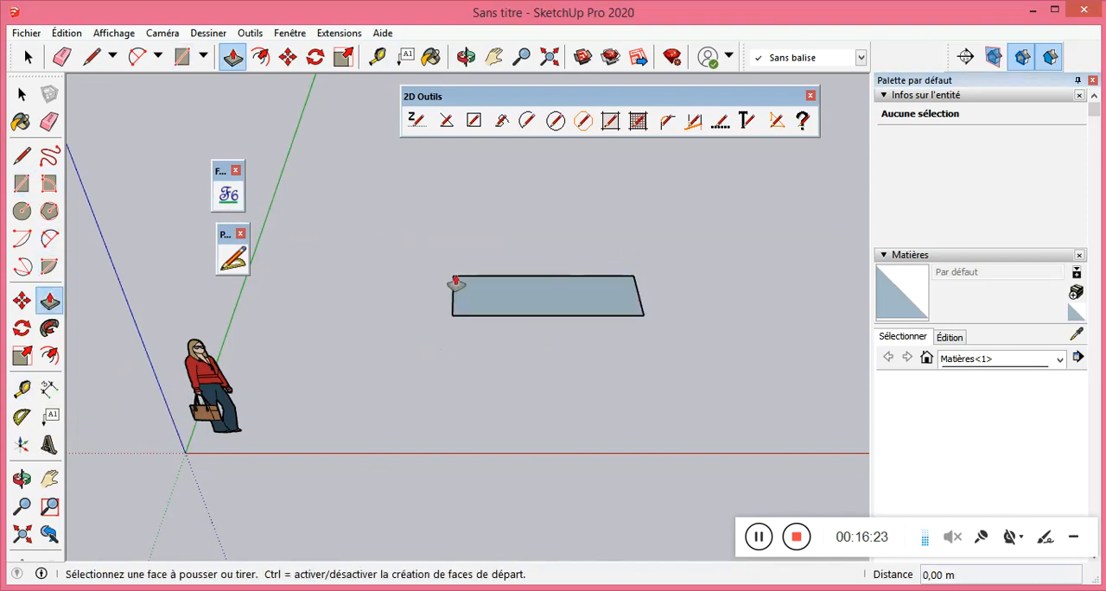
left_click(524, 299)
left_click(531, 212)
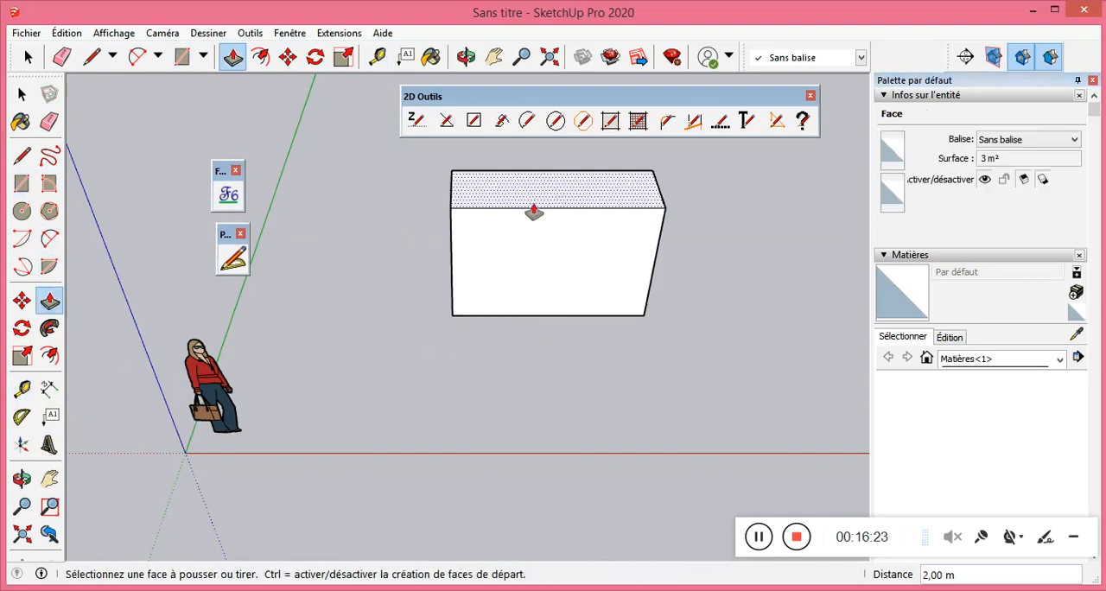
Use the Tape Measure to place a vertical guide on the box's front face, 1,00 m in from its left edge.
left_click(22, 389)
left_click(450, 264)
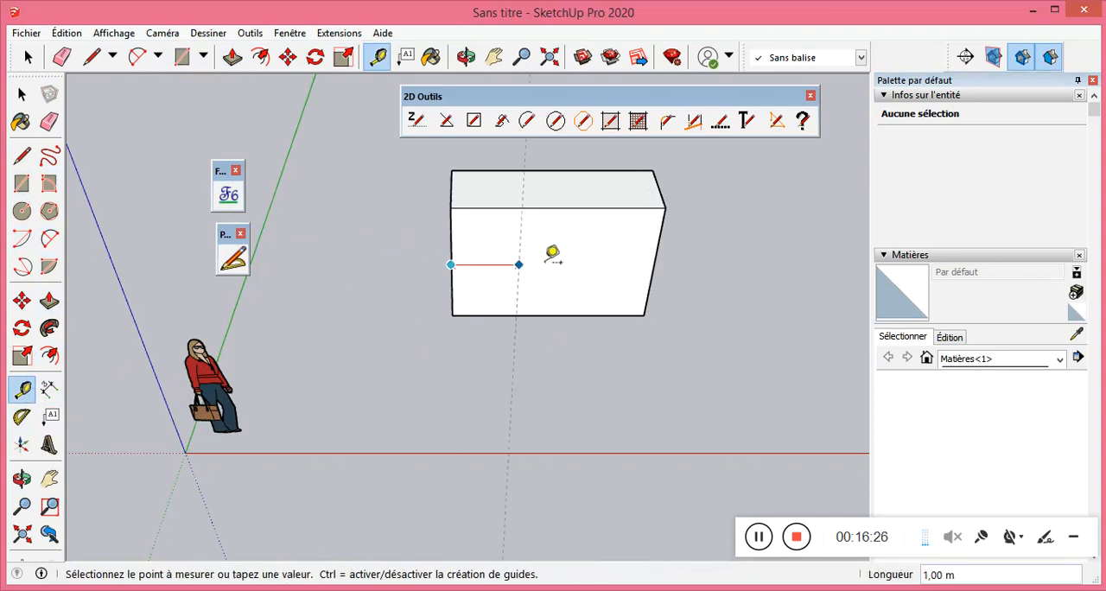
key("Return")
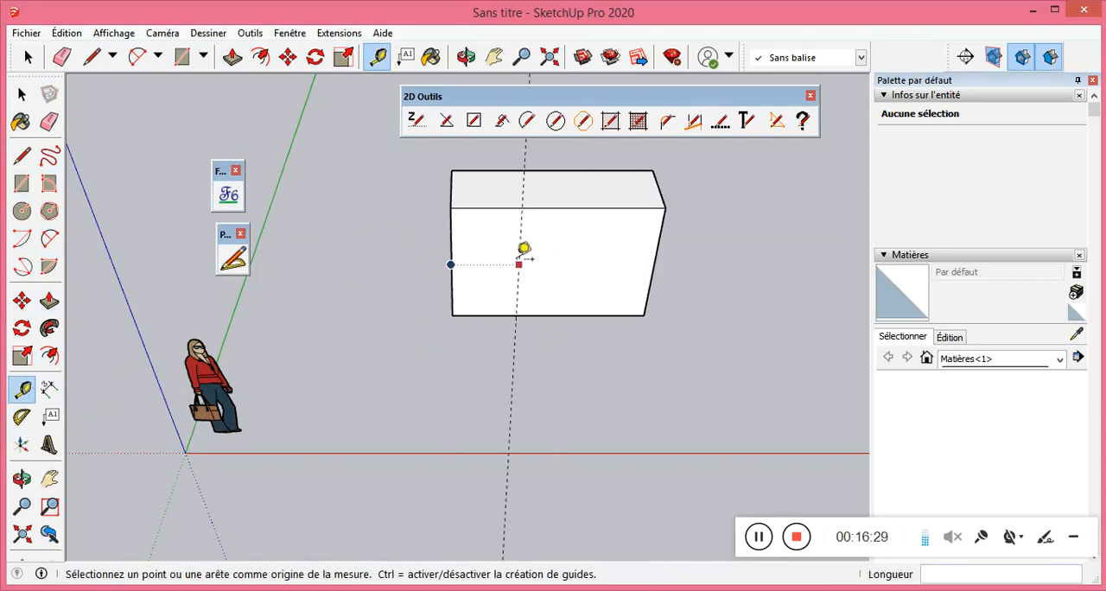
Draw a 2,00 m ProLine guide line up the right part of the box's front face, from its lower edge to its upper edge.
scroll(325, 290, "down", 3)
scroll(556, 229, "up", 3)
middle_click_drag(563, 223, 427, 217)
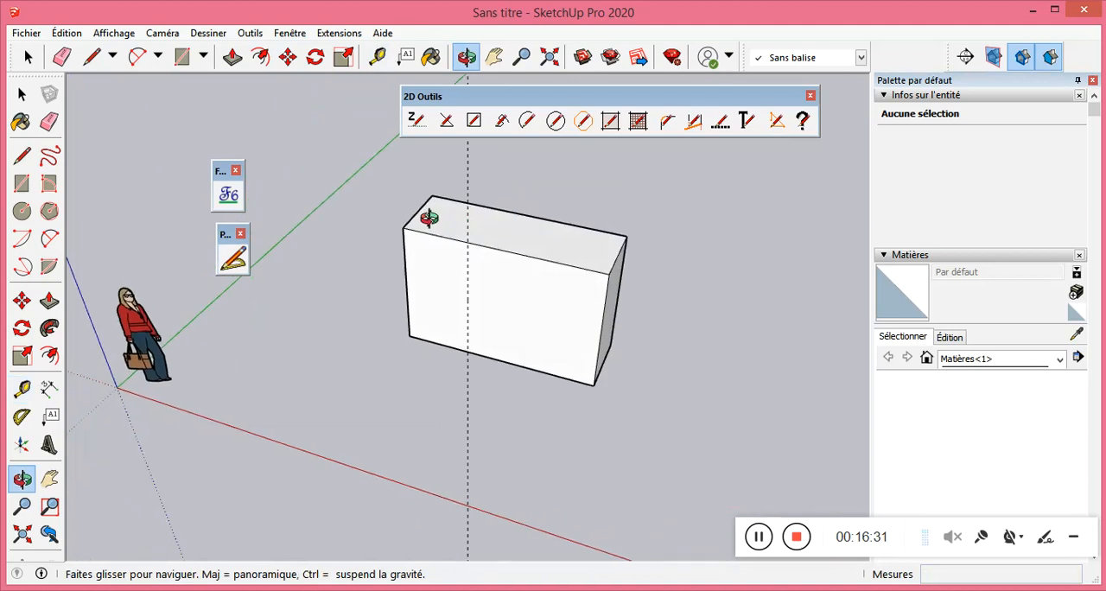
left_click(233, 258)
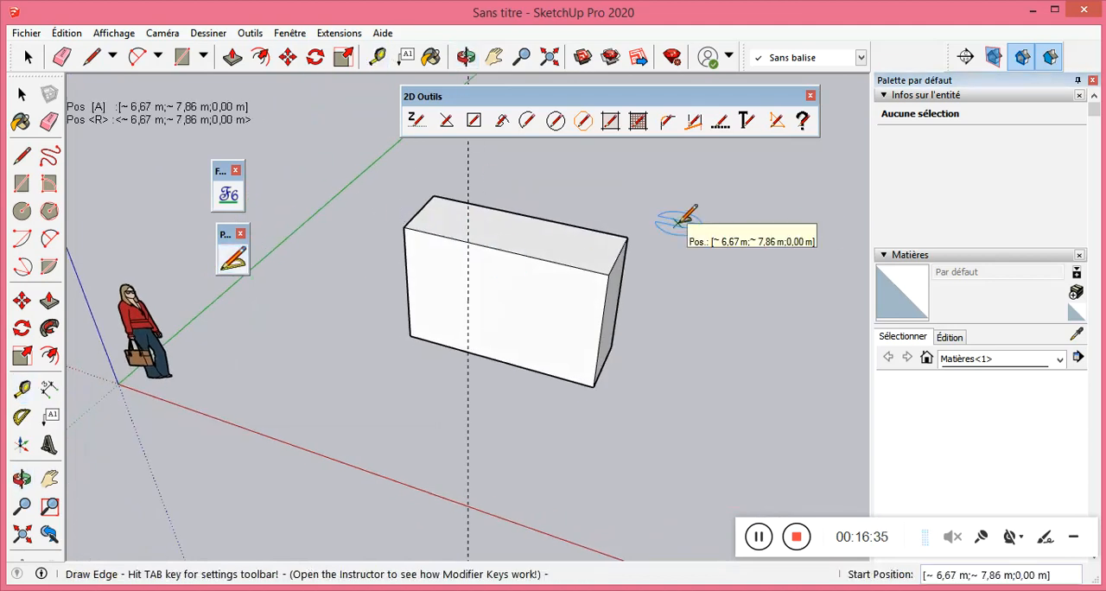
key("Tab")
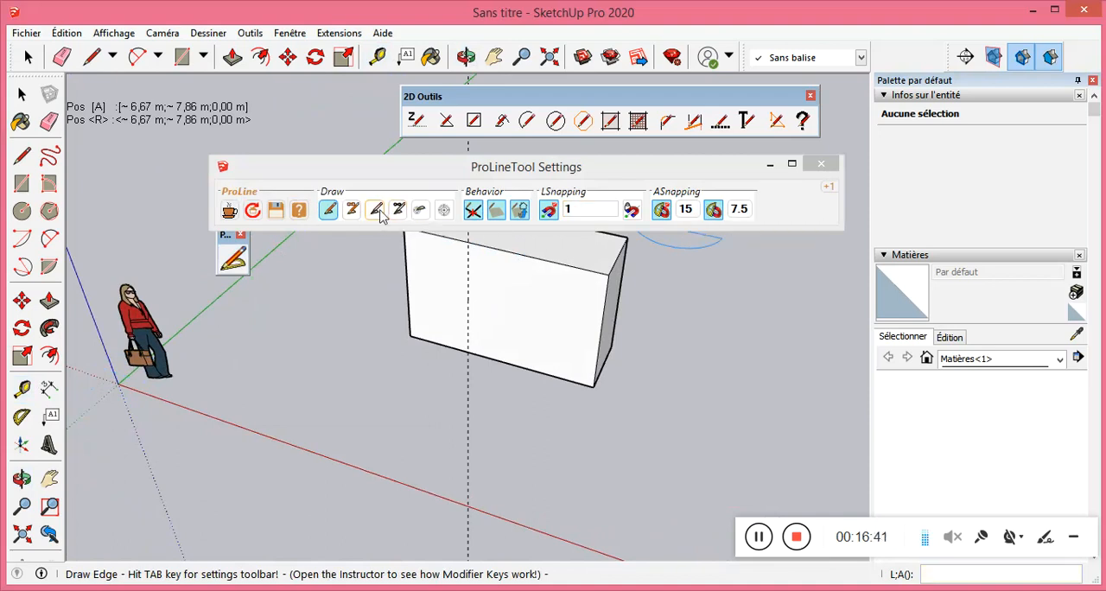
left_click(377, 212)
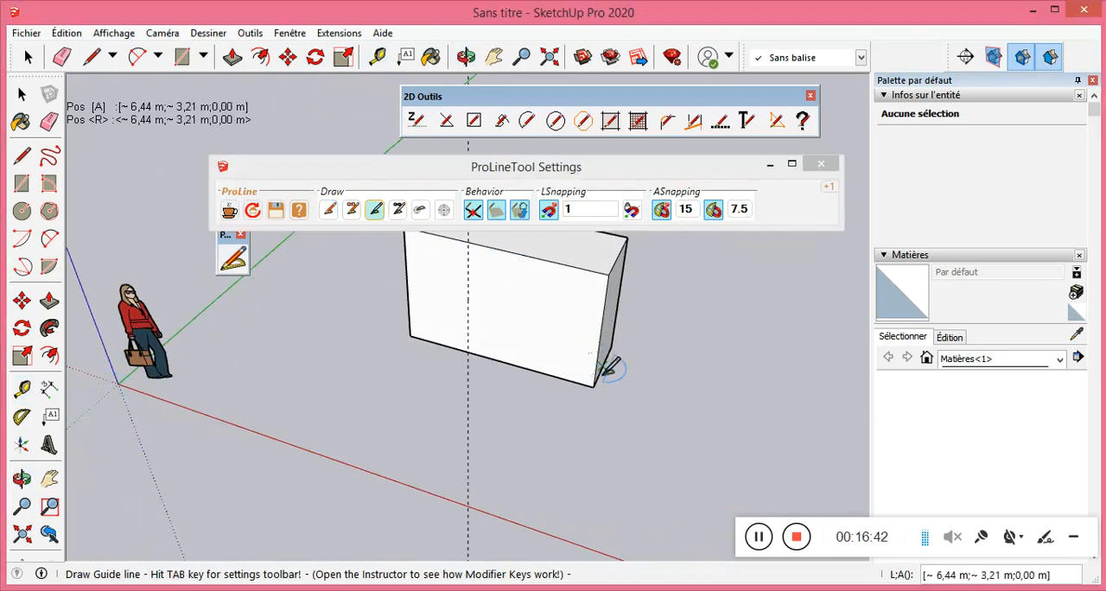
left_click(554, 371)
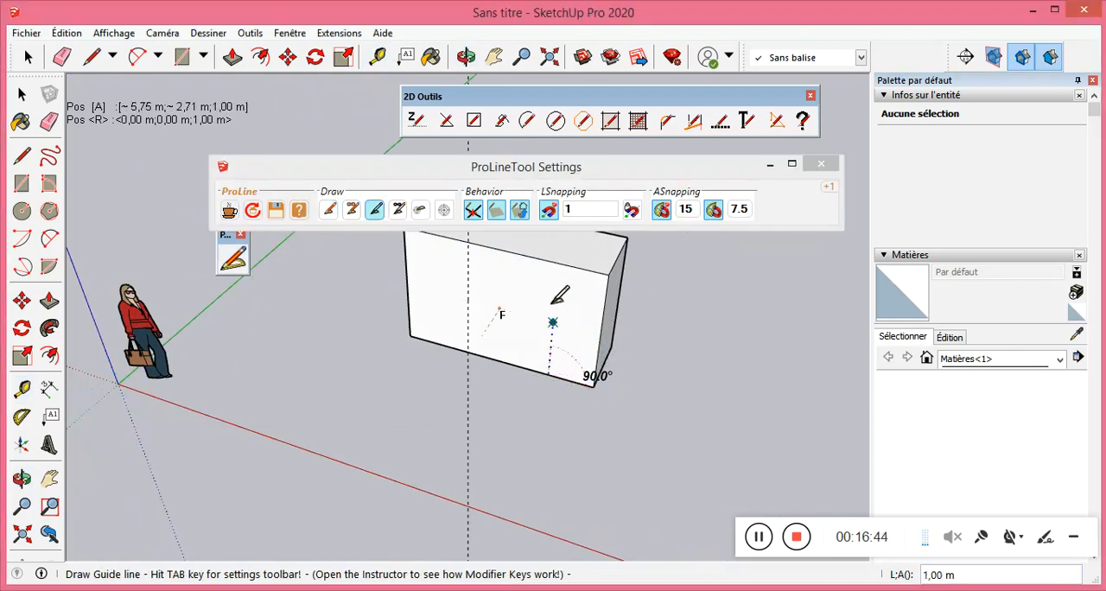
left_click(557, 263)
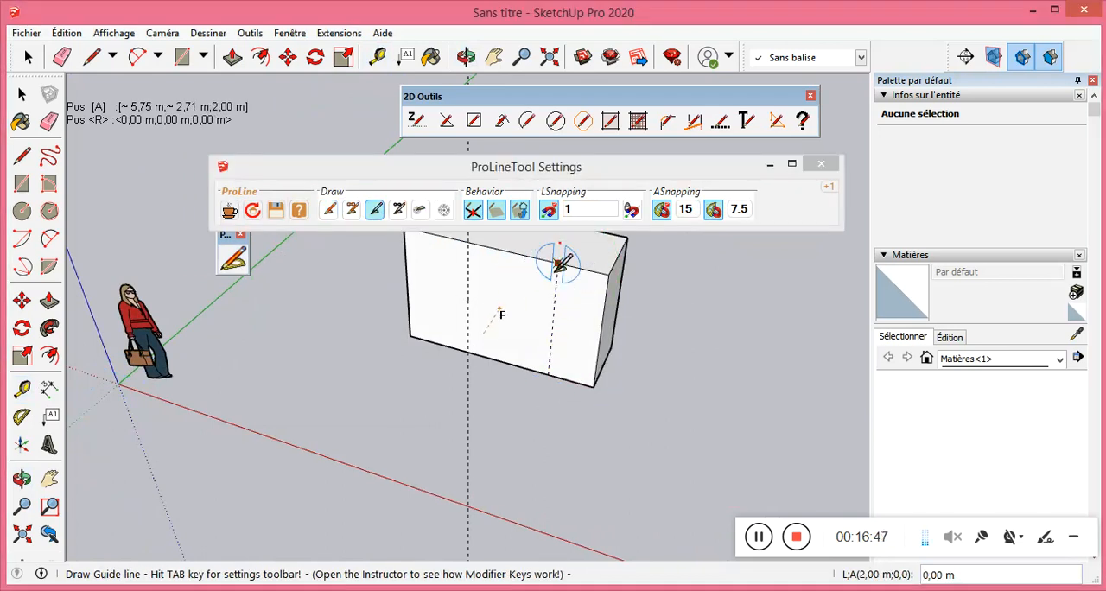
key("Escape")
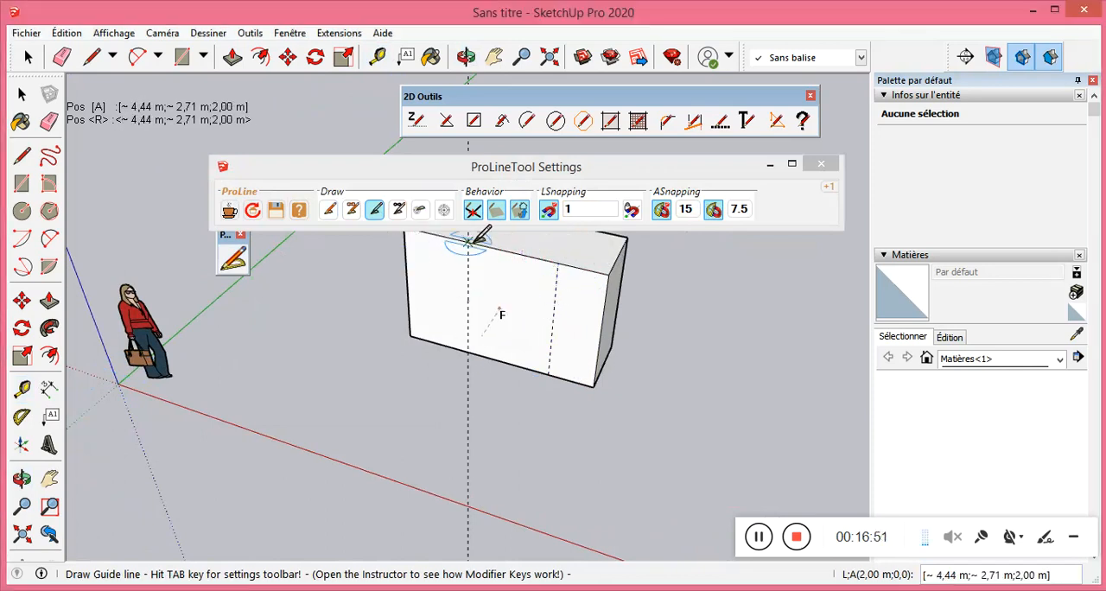
Draw an infinite ProLine guide line vertically through the front face, between the two existing guides.
left_click(398, 210)
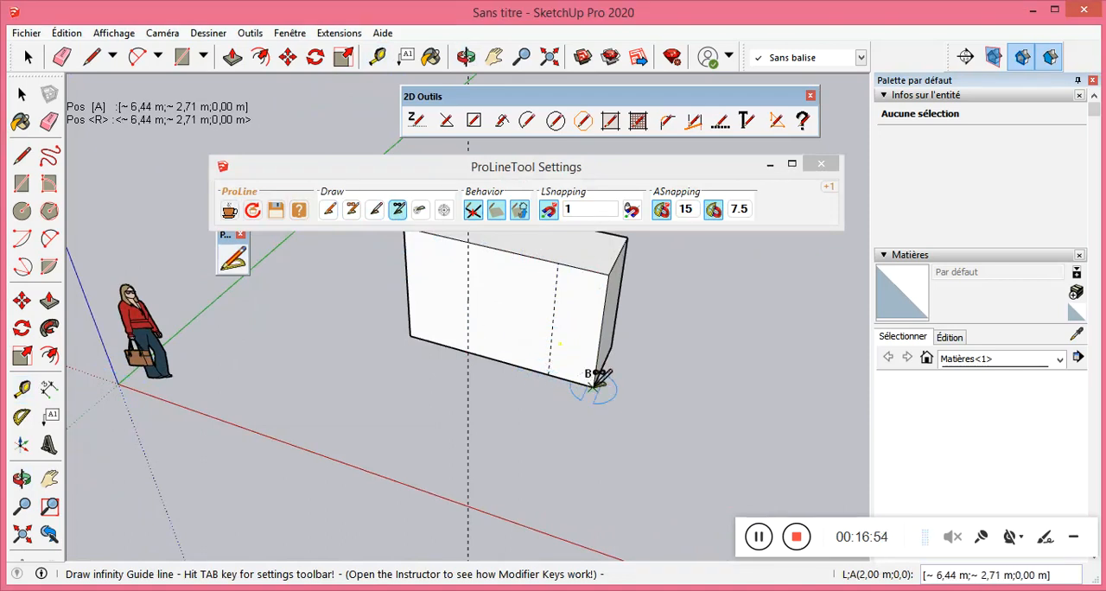
left_click(517, 364)
left_click(521, 255)
scroll(465, 392, "down", 2)
key("Escape")
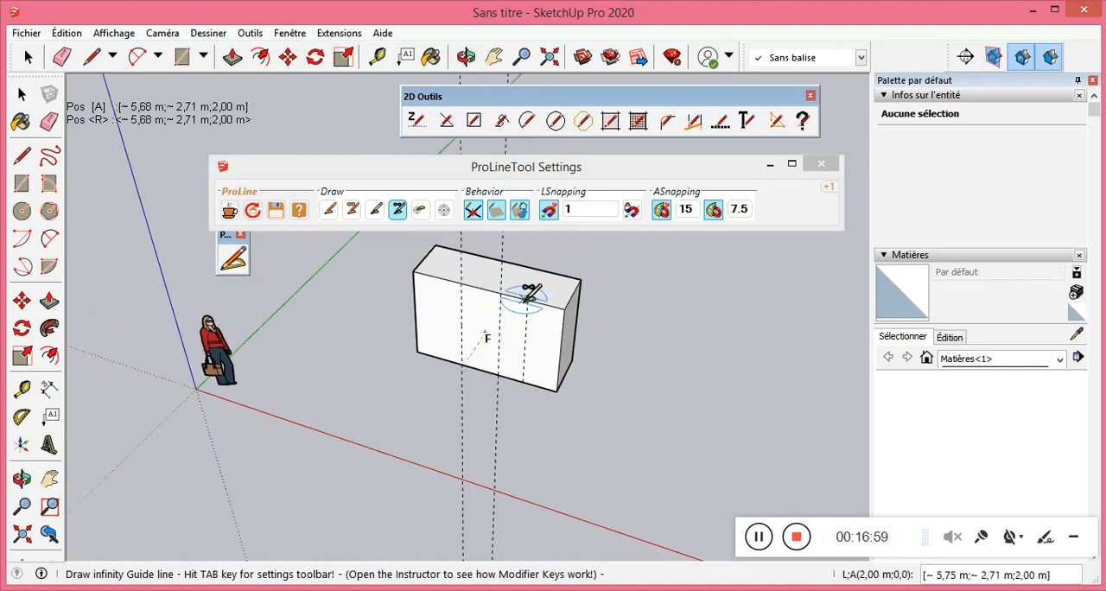
Delete the two infinite guides crossing the box, keeping the short one on its front face.
scroll(523, 297, "up", 3)
scroll(462, 354, "down", 1)
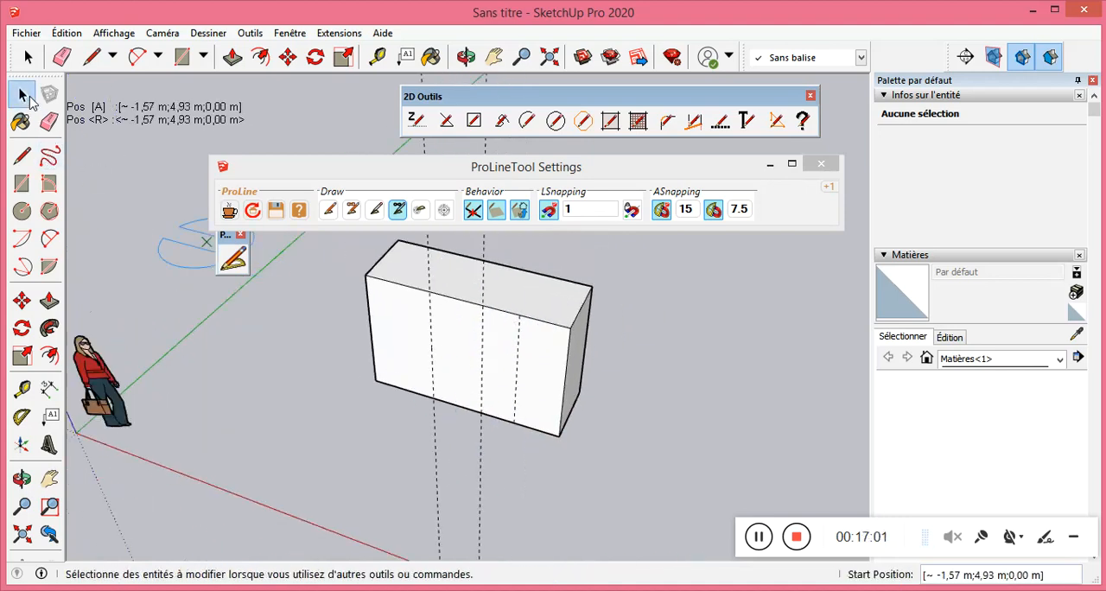
left_click(23, 95)
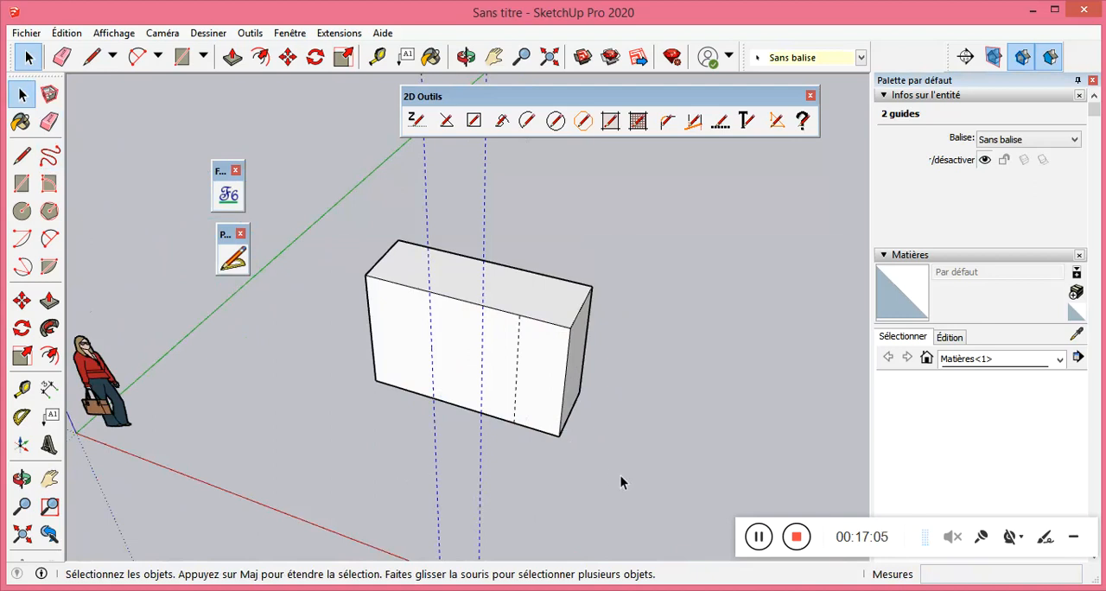
key("Delete")
Draw a 2,00 m vertical ProLine guide line on the left part of the front face, from its upper edge to its lower edge.
scroll(515, 350, "up", 4)
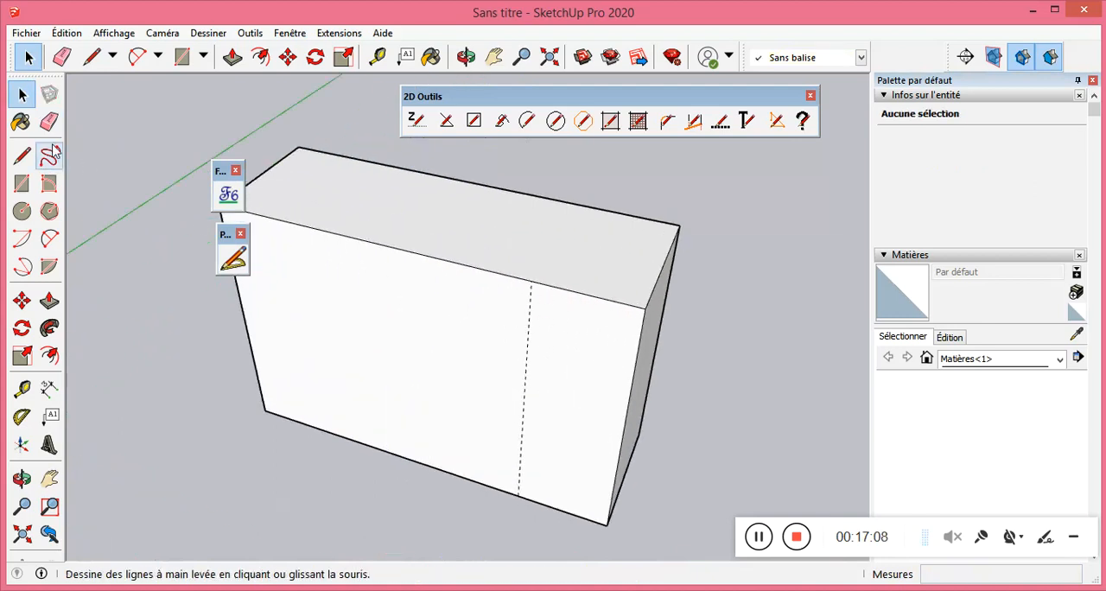
left_click(232, 259)
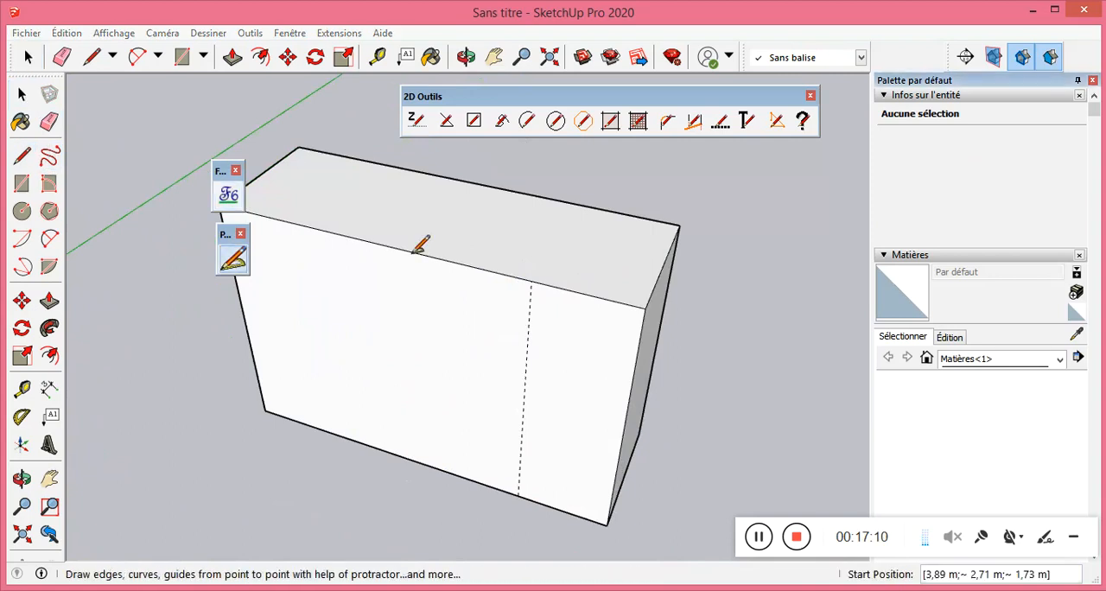
left_click(357, 238)
key("Escape")
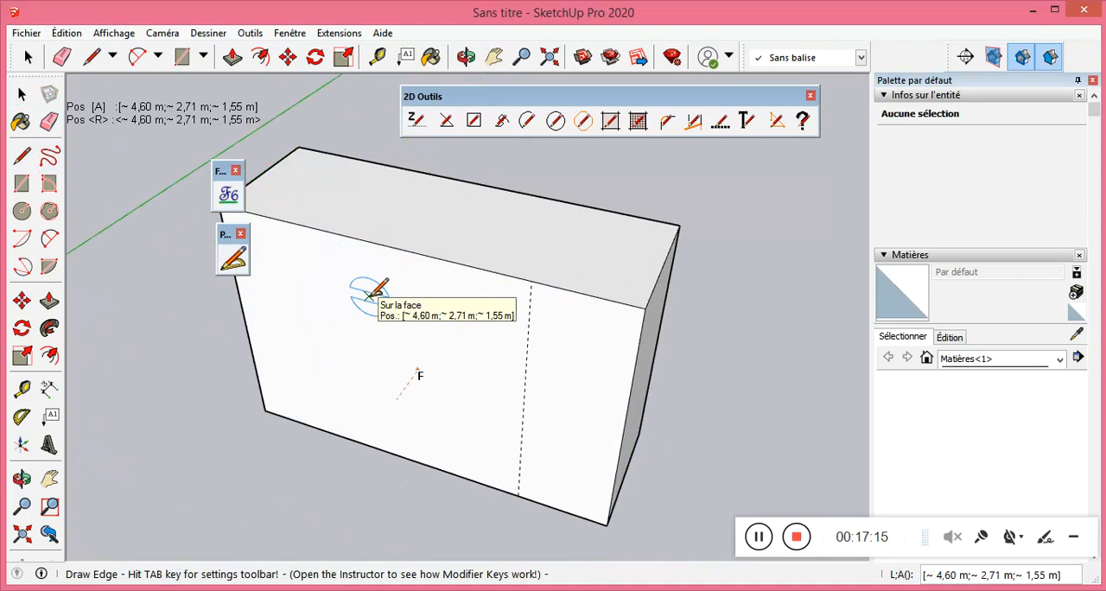
key("Tab")
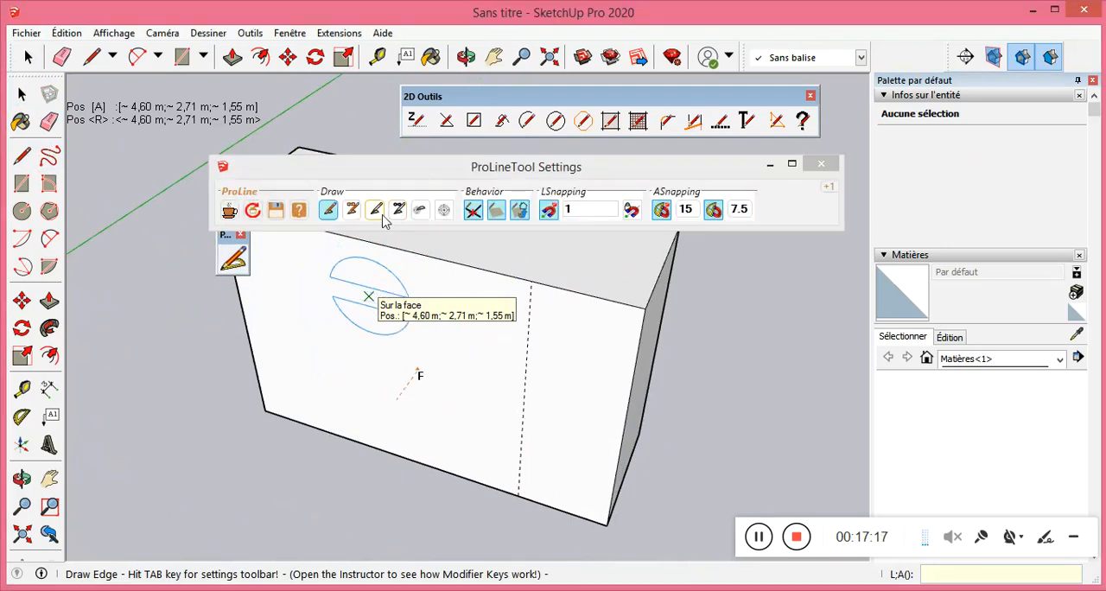
left_click(376, 210)
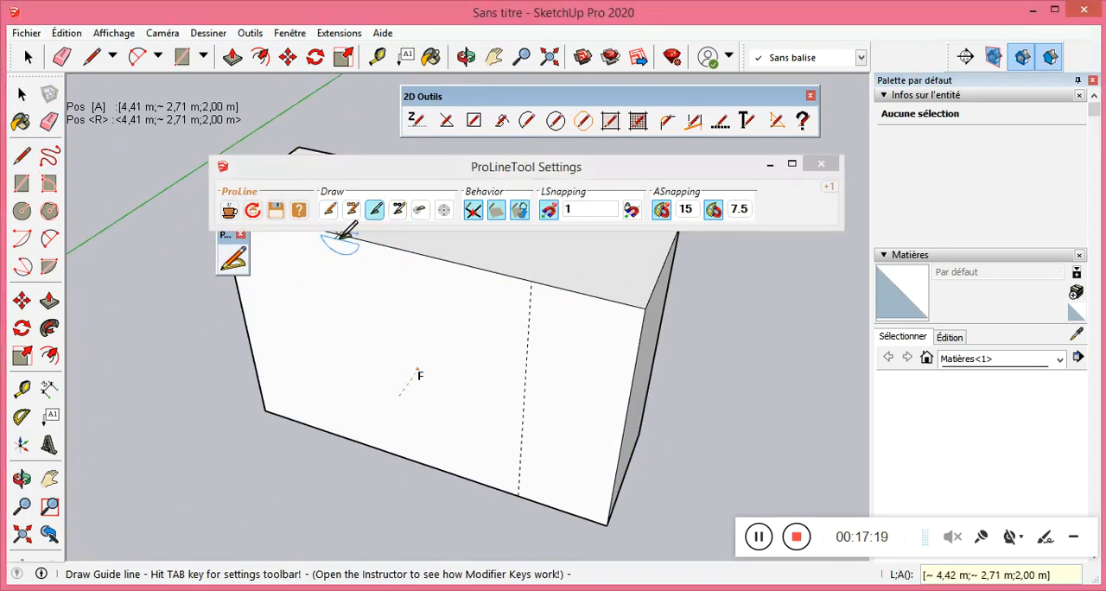
left_click(375, 246)
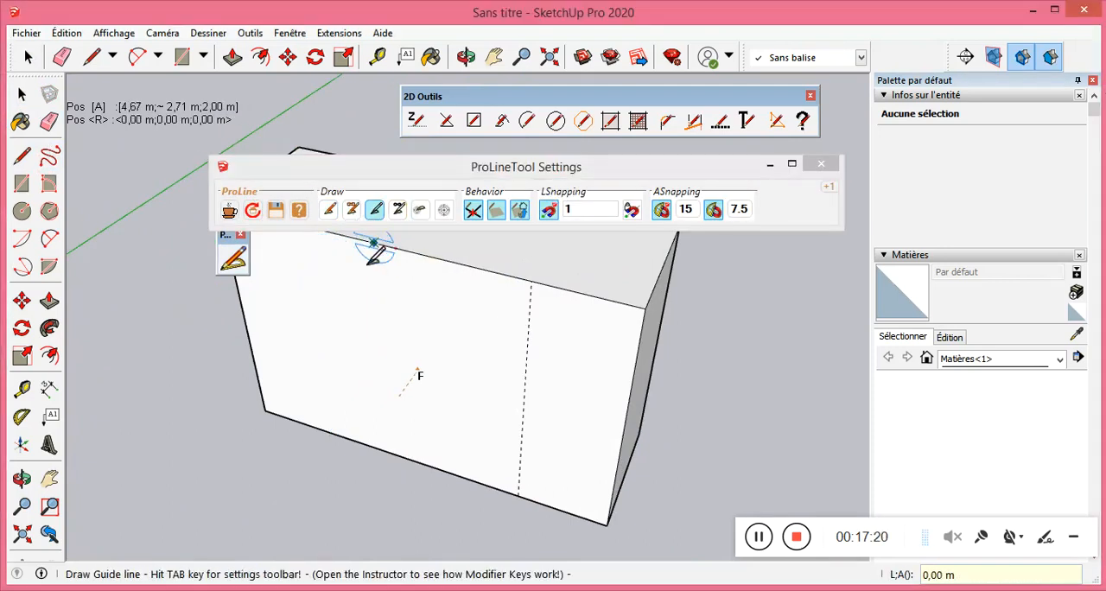
left_click(392, 449)
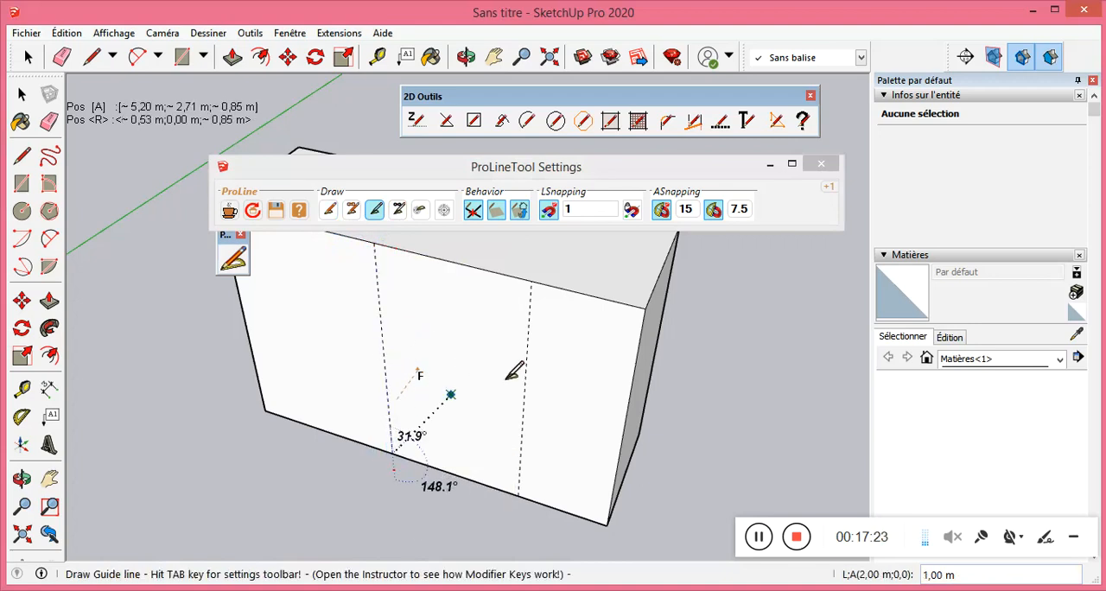
Draw two horizontal 3,00 m ProLine guide lines across the front face from edge to edge, one near the top and one lower.
scroll(636, 346, "down", 1)
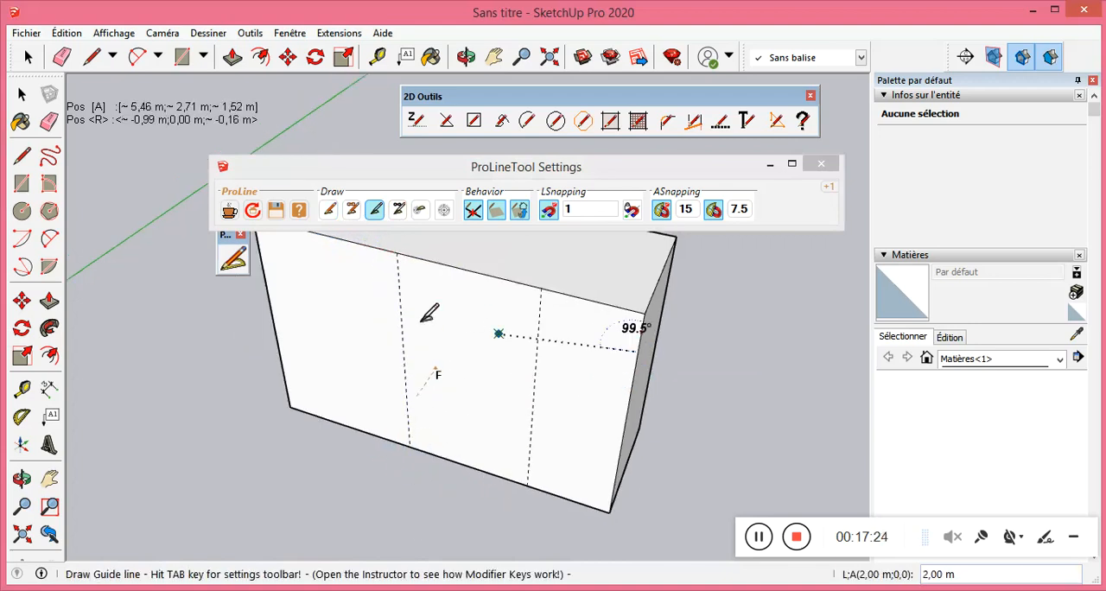
left_click(260, 251)
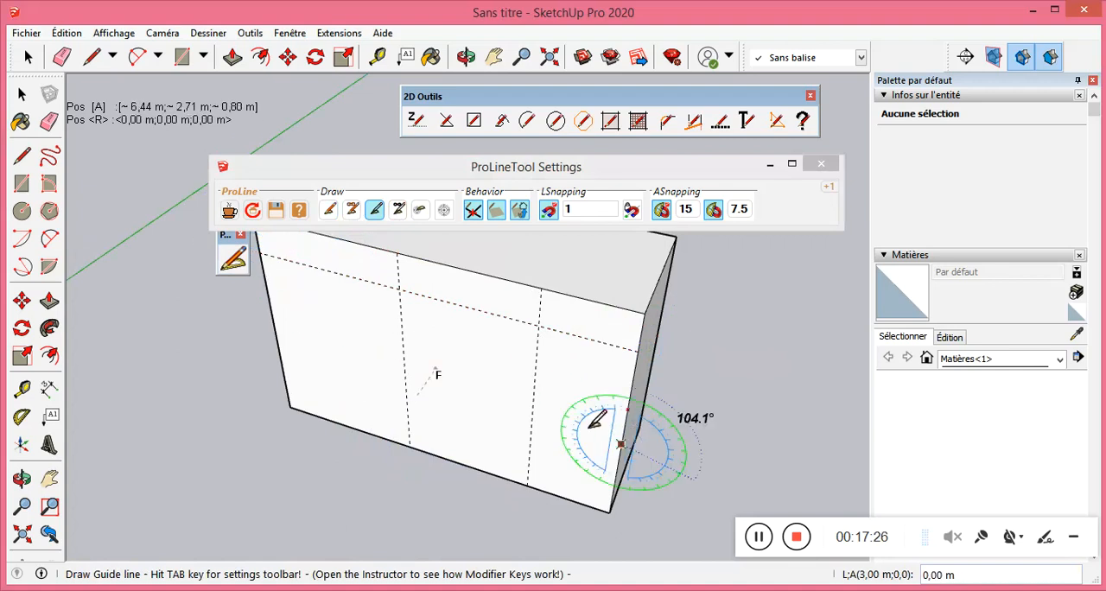
left_click(277, 337)
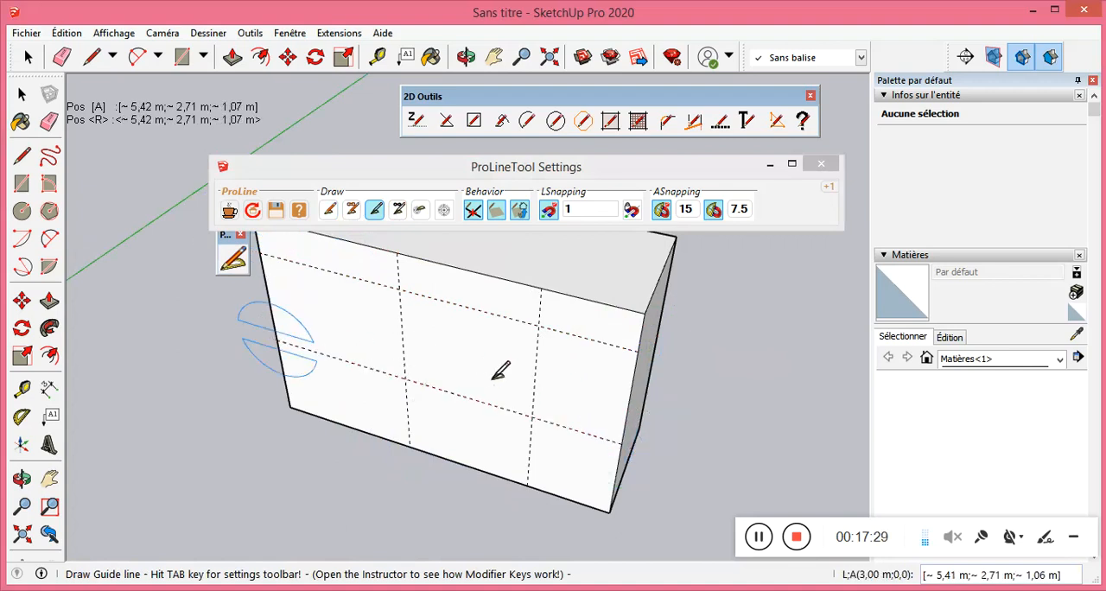
Place ProLine guide points where the upper horizontal guide crosses the two vertical guides on the front face.
left_click(335, 214)
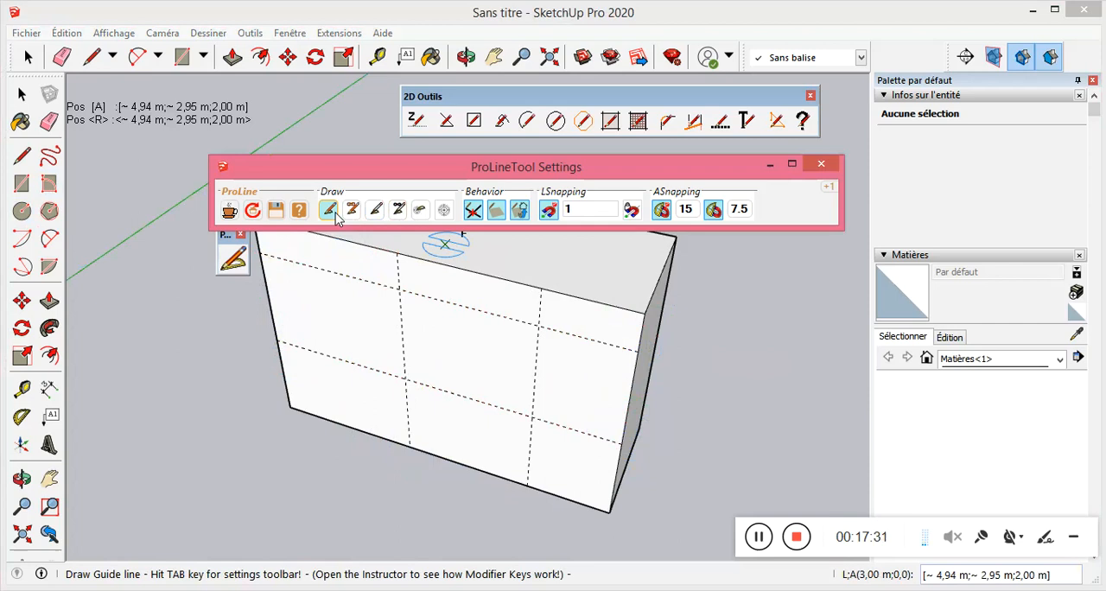
left_click(419, 211)
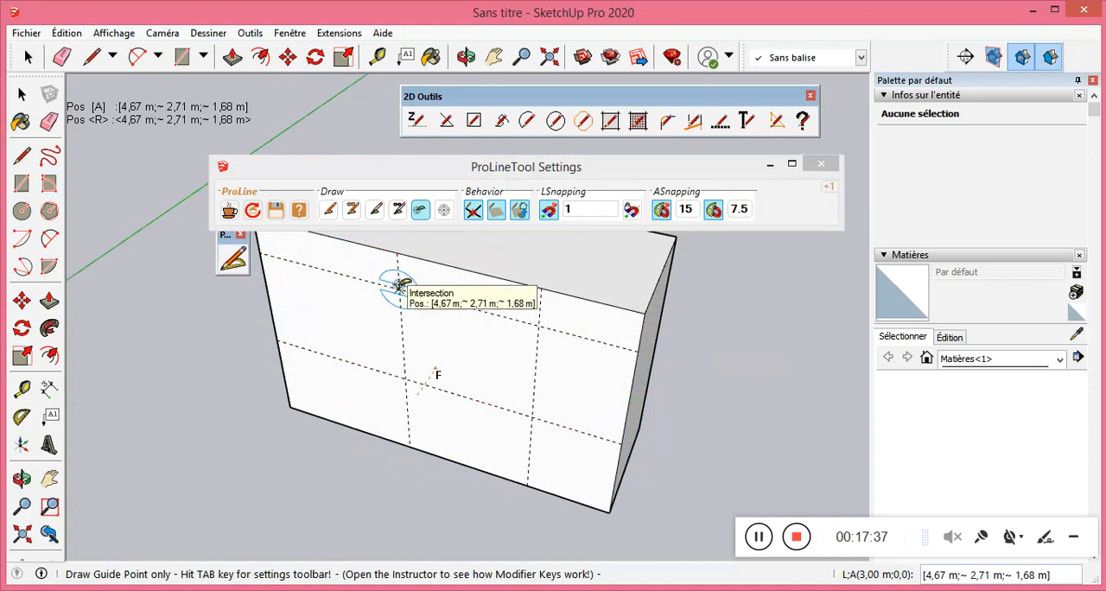
left_click(397, 288)
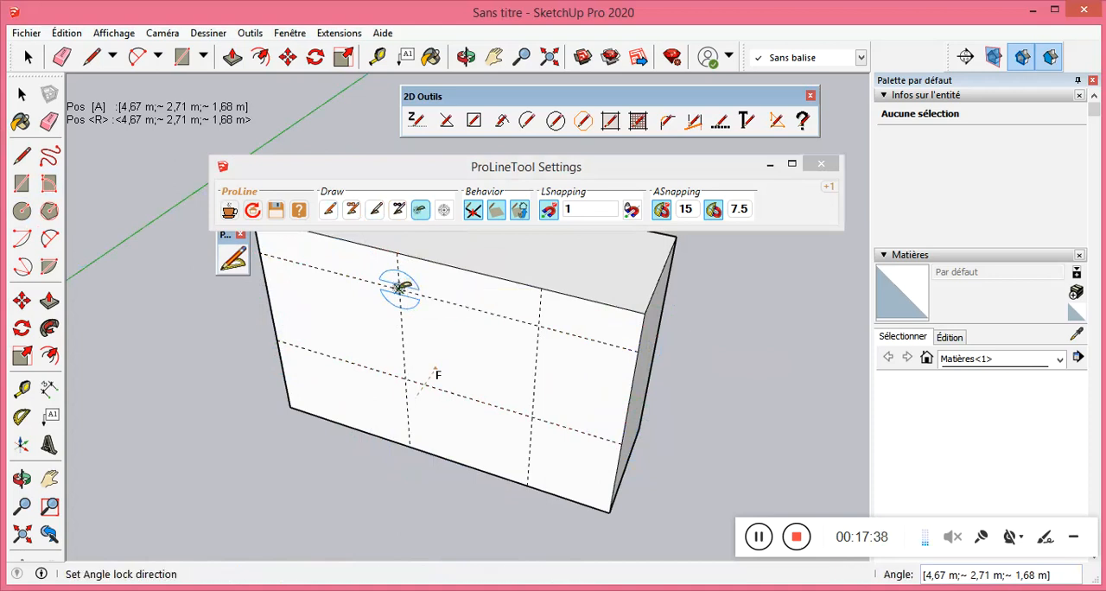
left_click(540, 325)
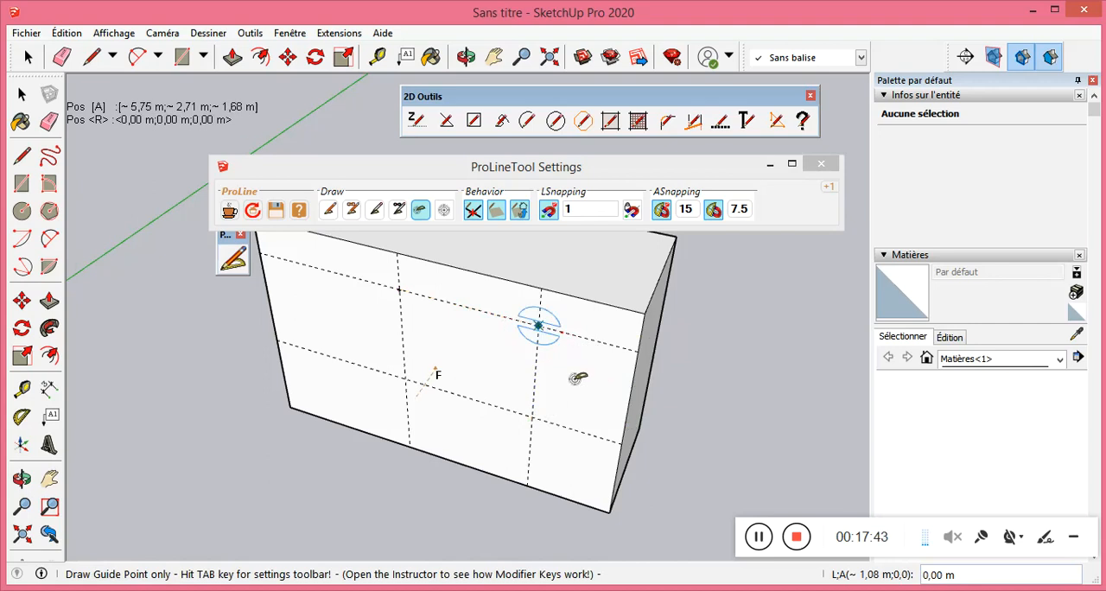
Place three ProLine guide points on the box's top face: one right, one 2,00 m to its left, and one 1,00 m back between them.
scroll(471, 299, "down", 1)
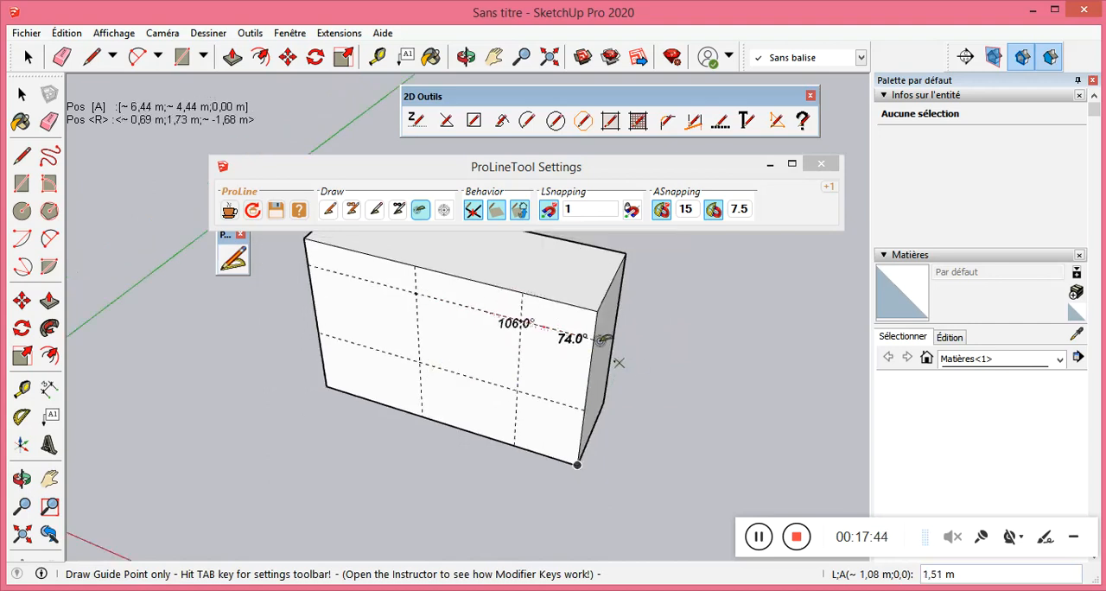
left_click(572, 280)
left_click(387, 235)
scroll(486, 391, "down", 1)
scroll(429, 268, "up", 1)
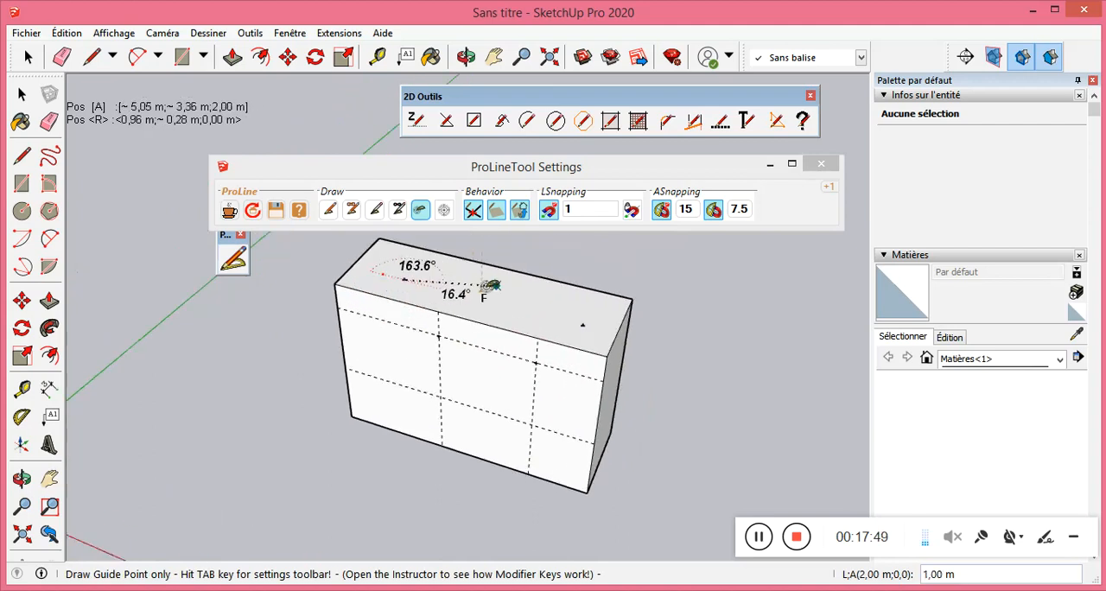
scroll(481, 276, "up", 2)
left_click(562, 285)
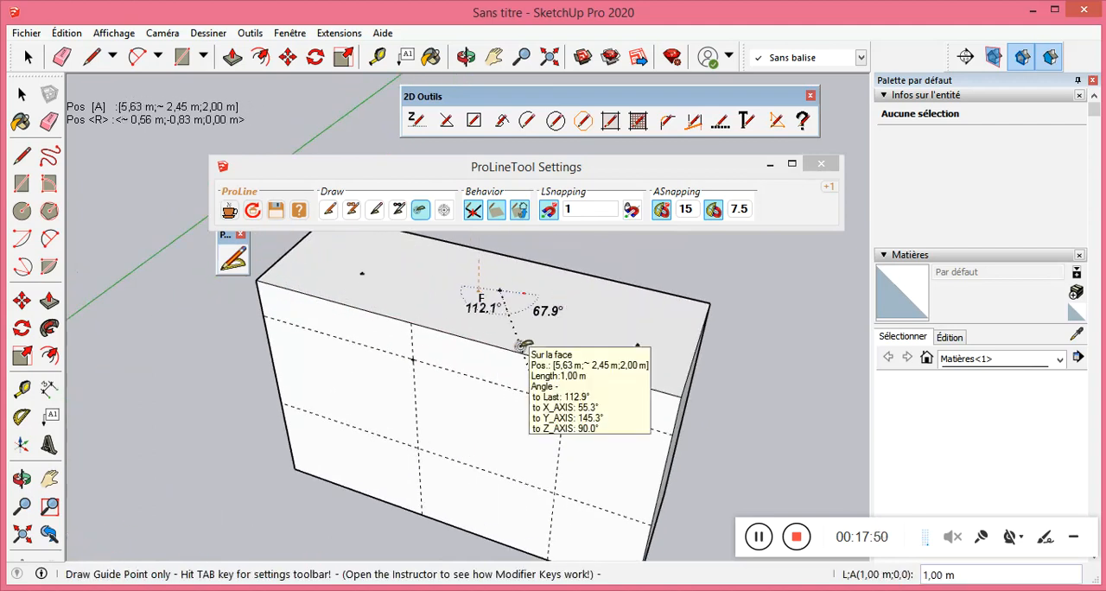
Draw a rectangle of ProLine edges about 1,08 m wide and 1,00 m high on the front face, through the four guide crossings.
left_click(328, 210)
scroll(484, 321, "down", 1)
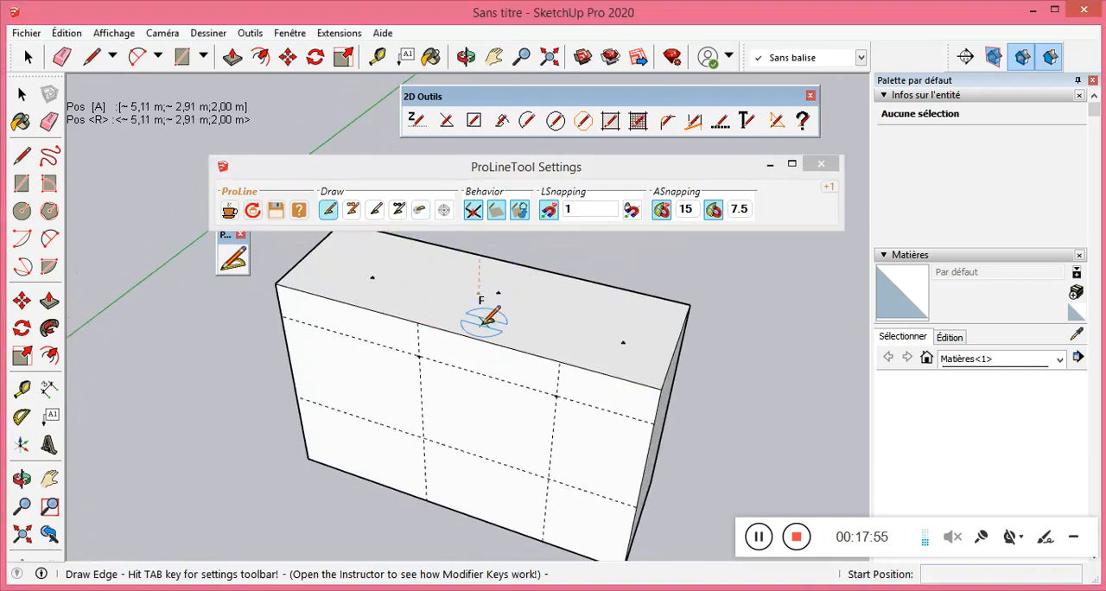
scroll(482, 323, "down", 1)
scroll(383, 286, "down", 1)
scroll(421, 343, "up", 1)
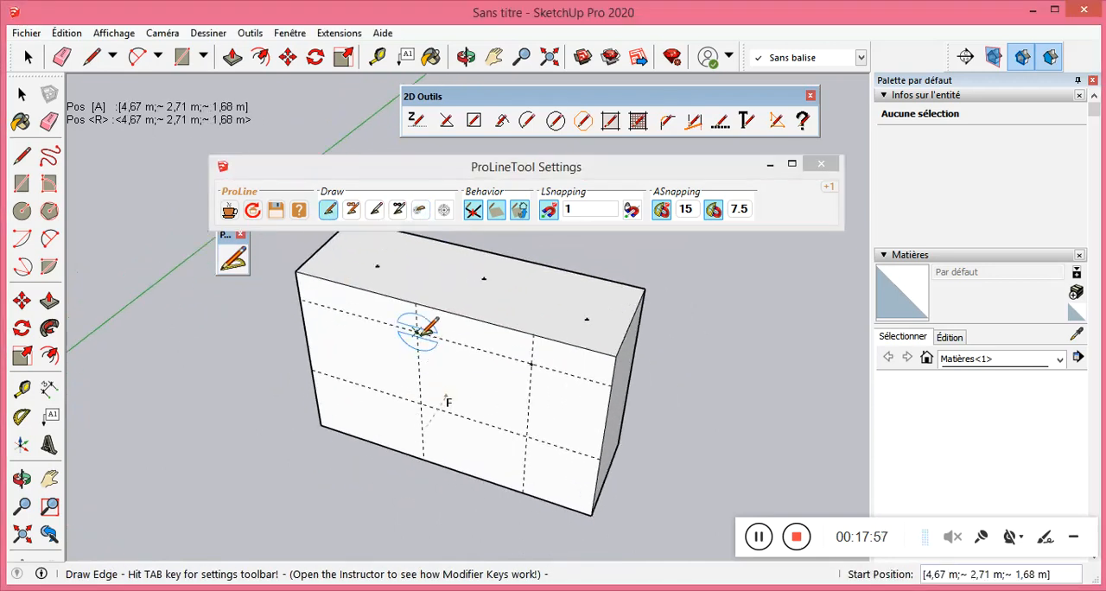
left_click(418, 331)
left_click(530, 363)
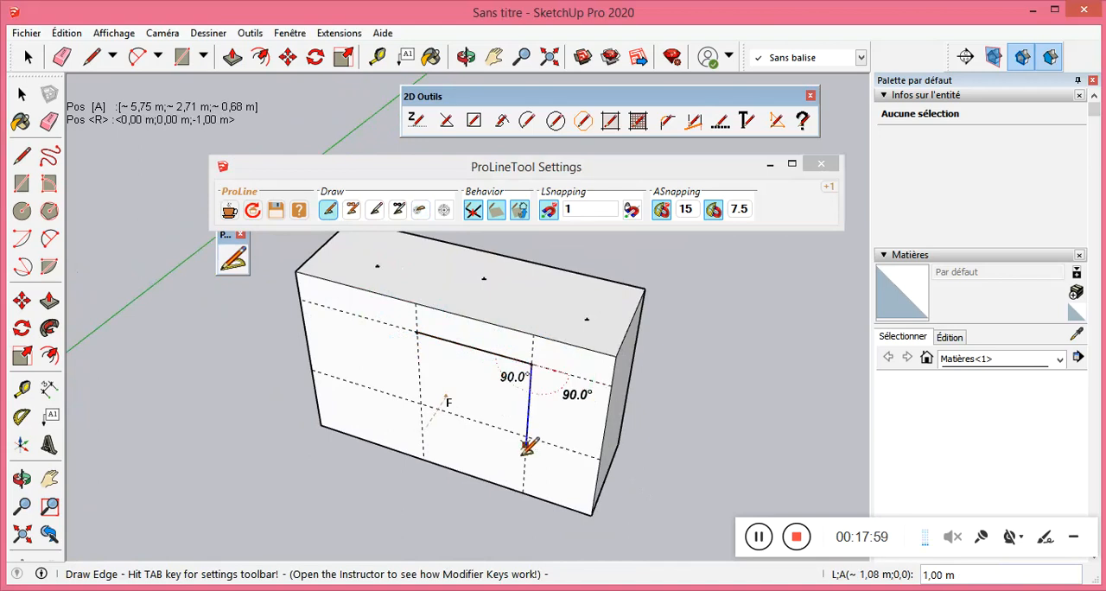
left_click(527, 437)
left_click(420, 403)
left_click(418, 331)
Erase the dashed guide lines on the box's front face.
scroll(420, 329, "down", 2)
left_click(325, 283)
left_click(40, 125)
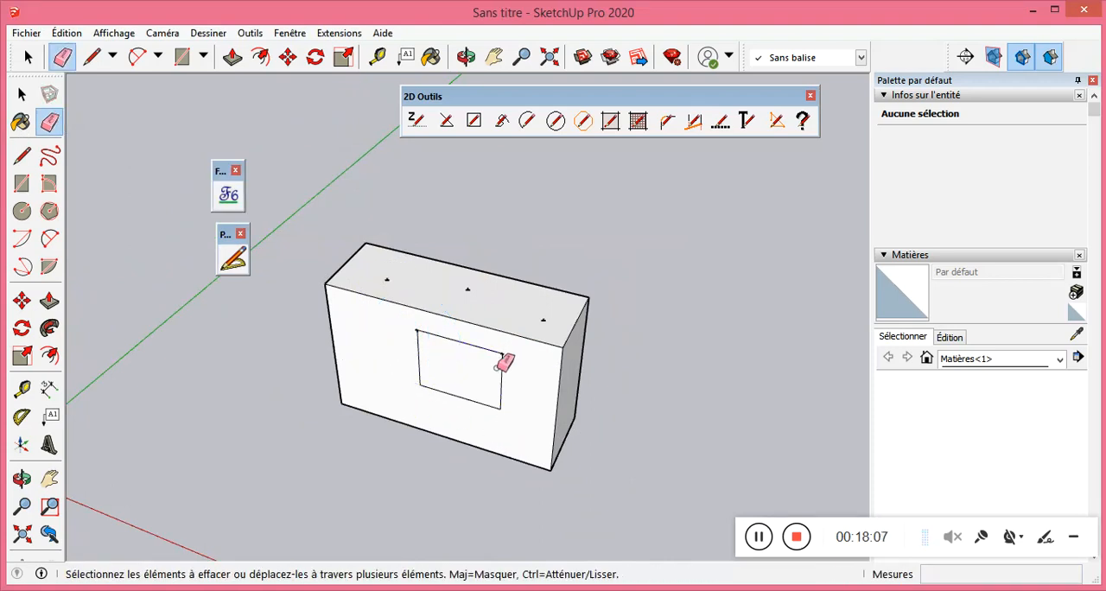
scroll(499, 367, "up", 2)
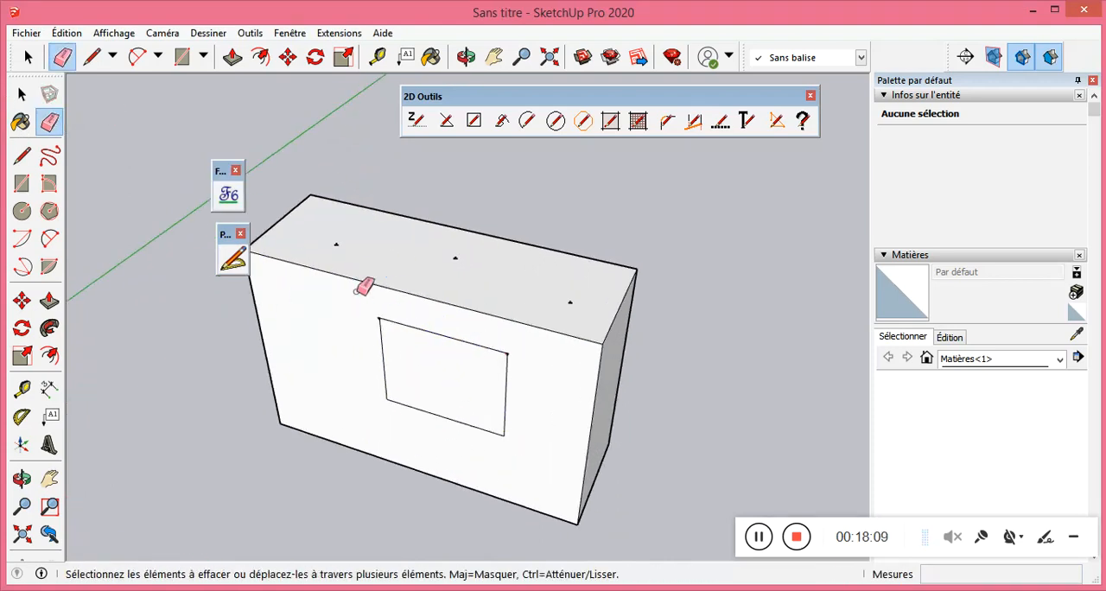
With ProLine, draw a 0,60 m ground edge parallel to the red axis, and continue about 1,15 m to the box's lower front-left corner.
left_click(233, 258)
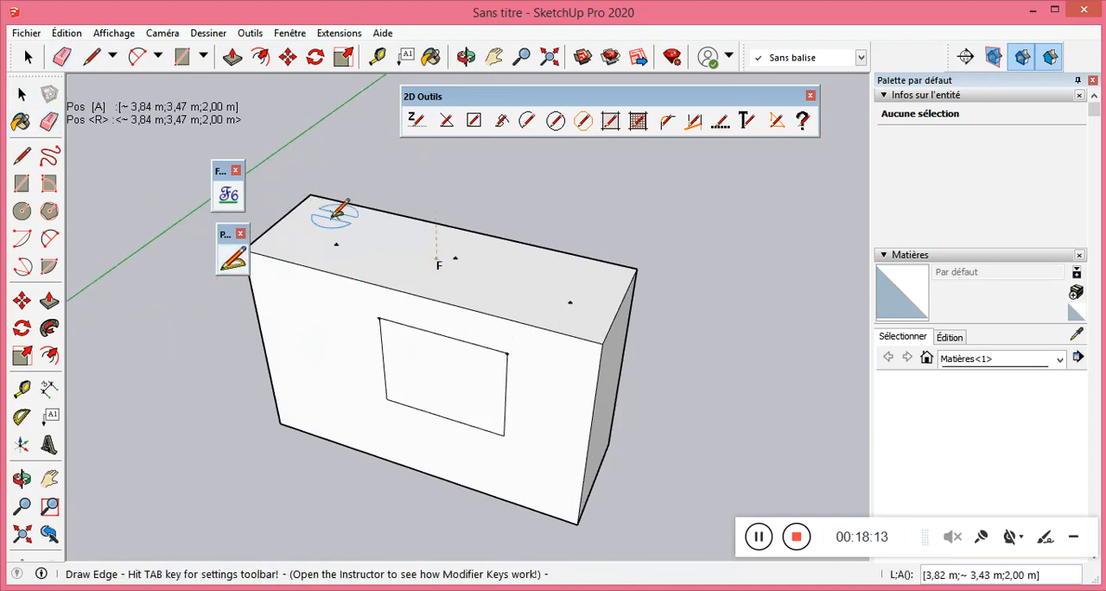
left_click(233, 259)
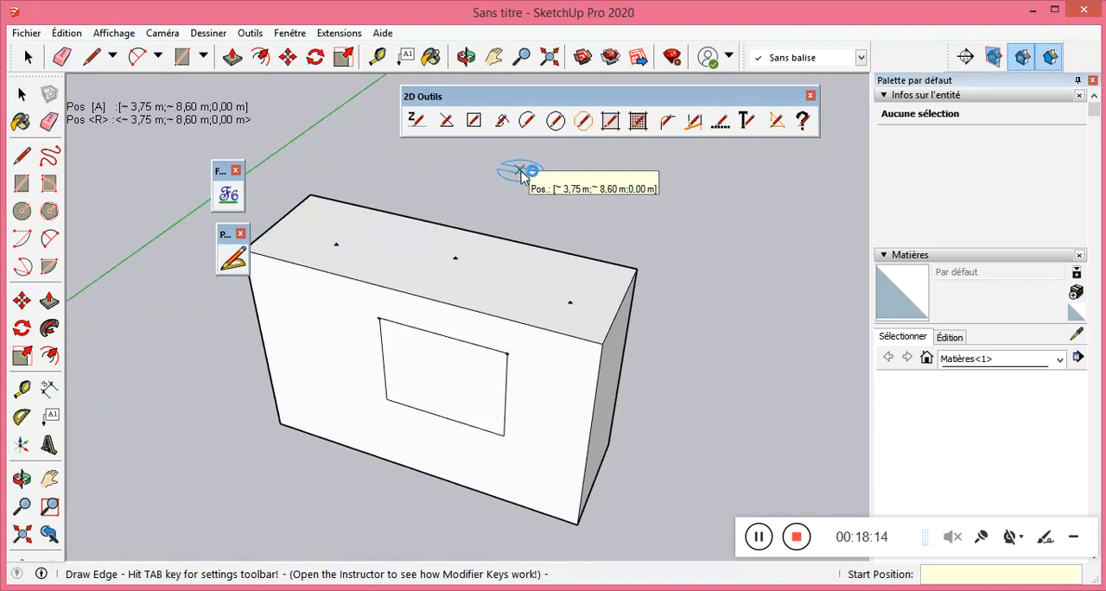
key("Tab")
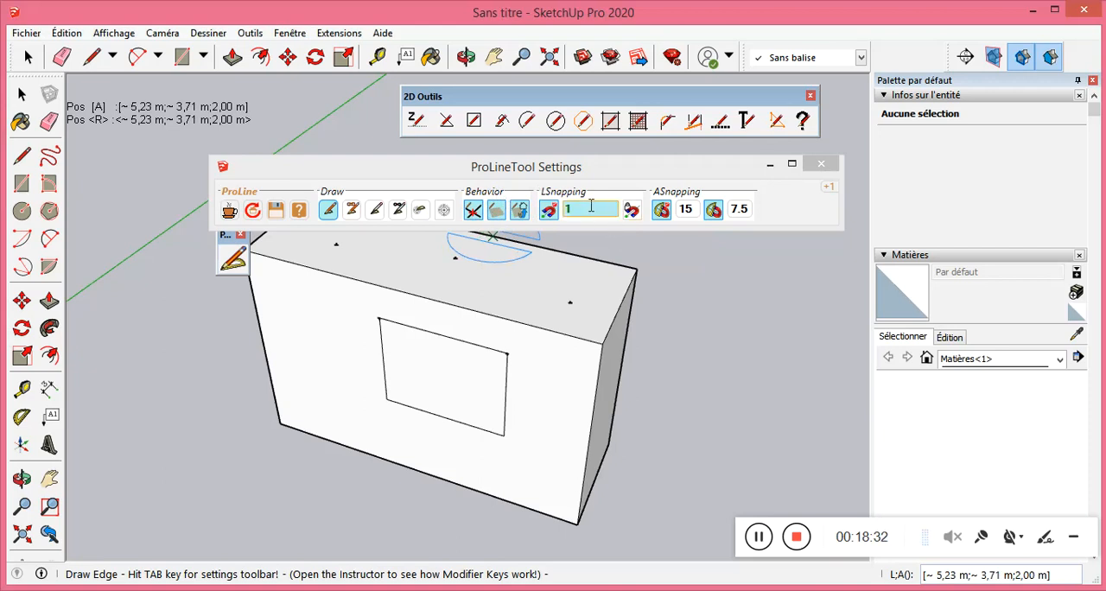
scroll(449, 315, "down", 3)
scroll(437, 454, "up", 3)
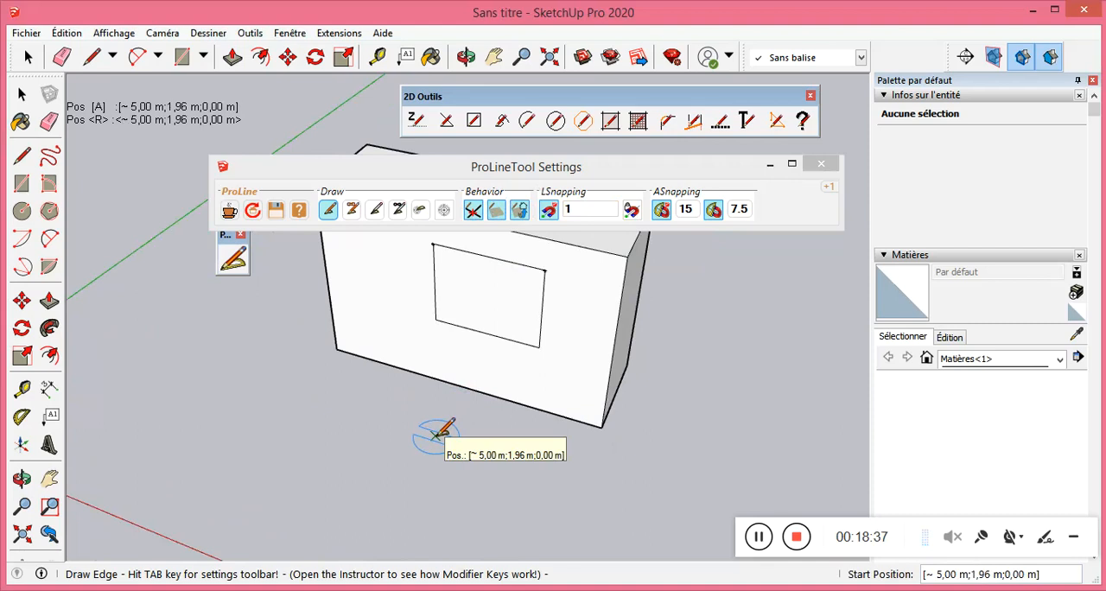
left_click(330, 436)
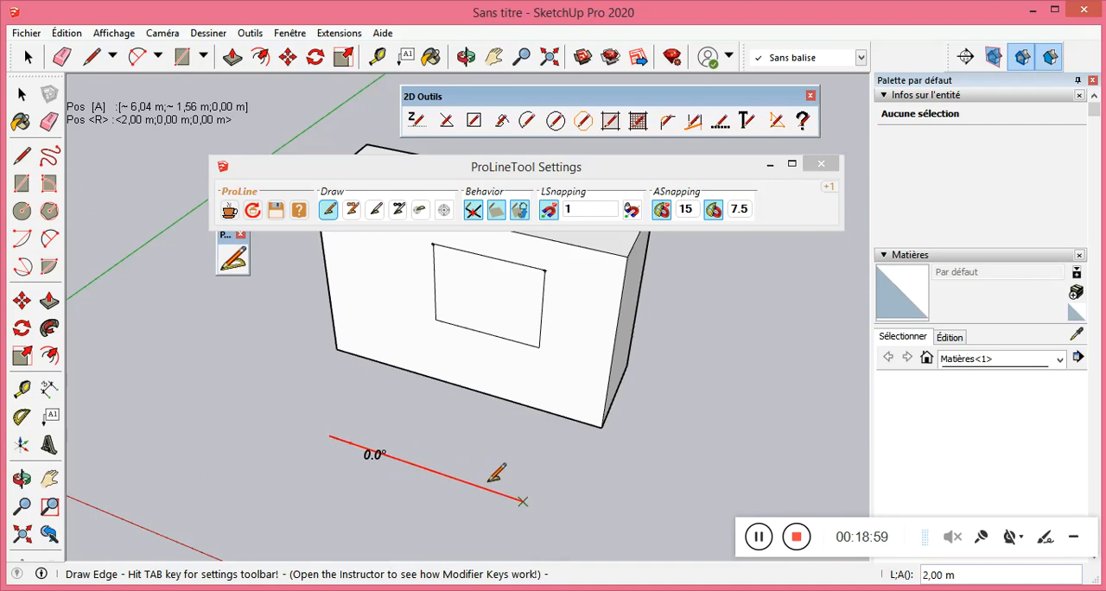
scroll(502, 484, "down", 3)
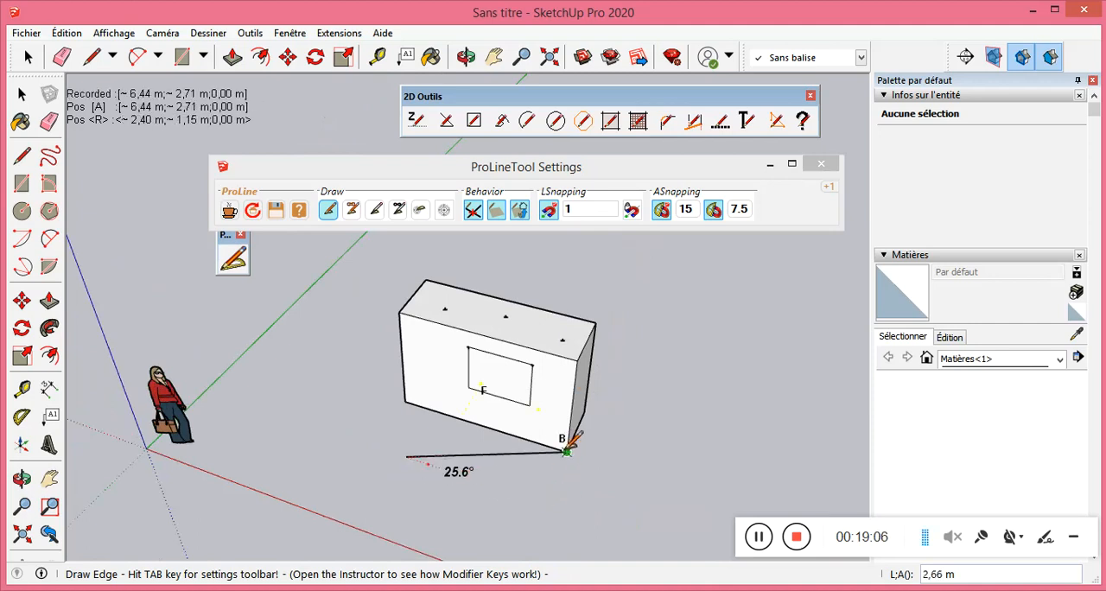
left_click(373, 445)
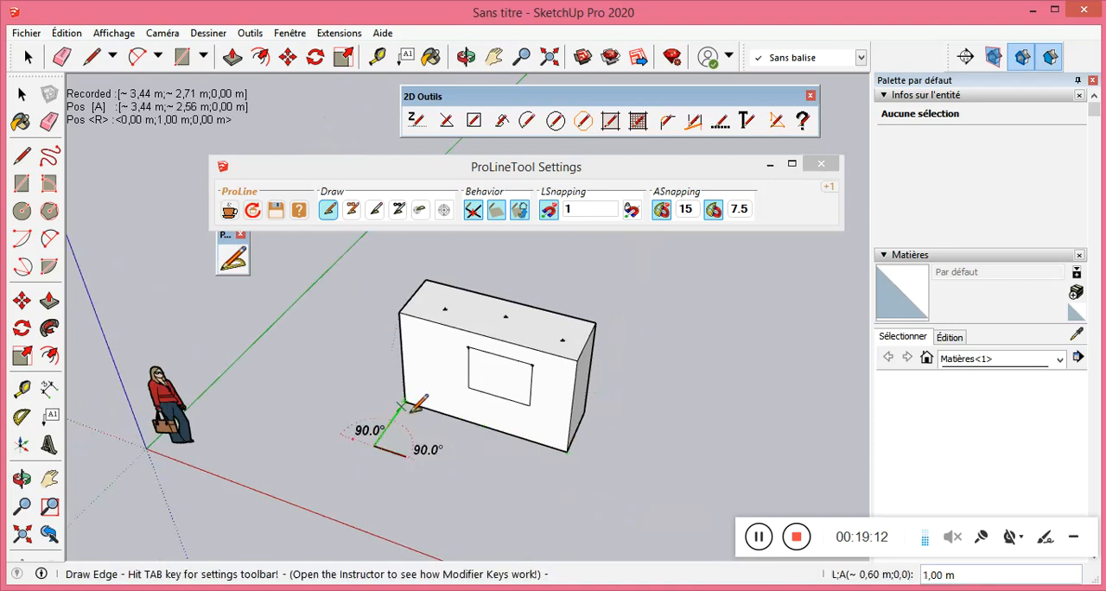
left_click(405, 402)
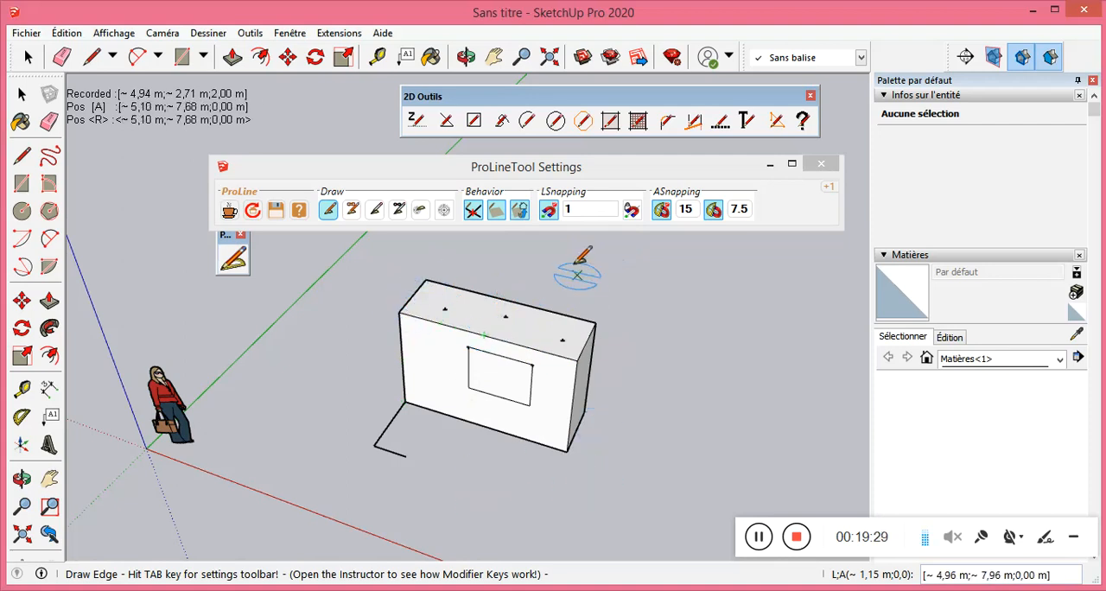
Set the length snapping to 2 and draw a 2,00 m edge along the red direction on the ground in front of the box.
left_click(581, 208)
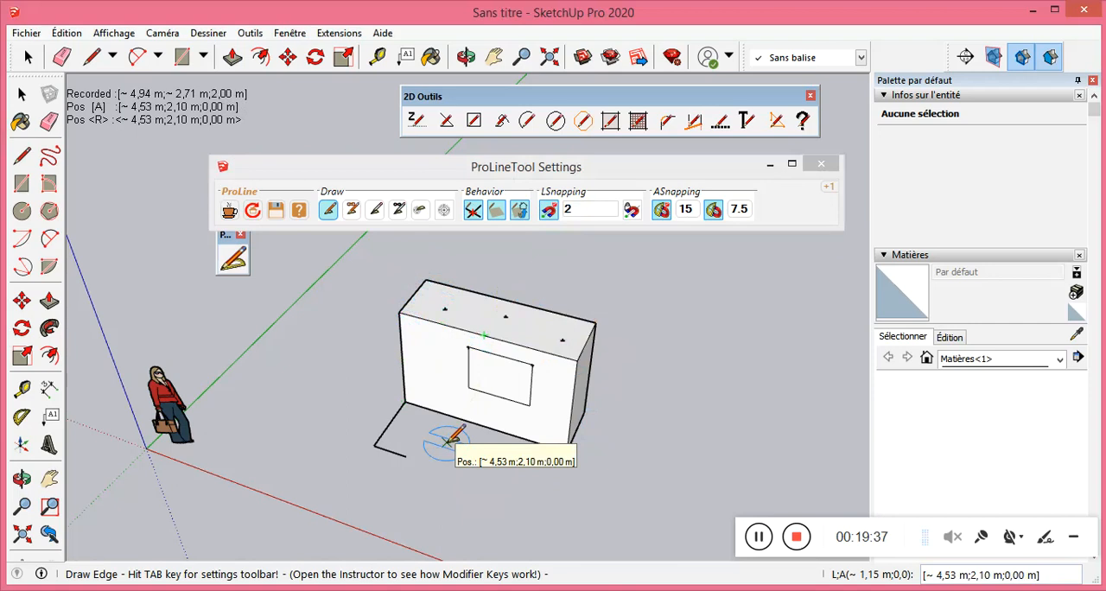
left_click(424, 476)
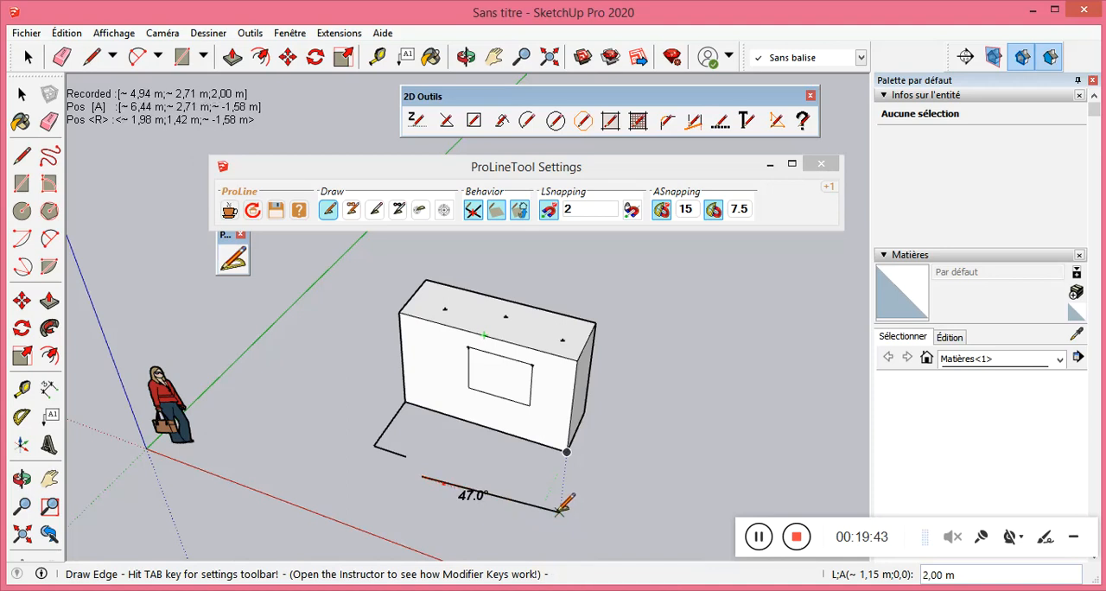
key("Escape")
left_click(511, 507)
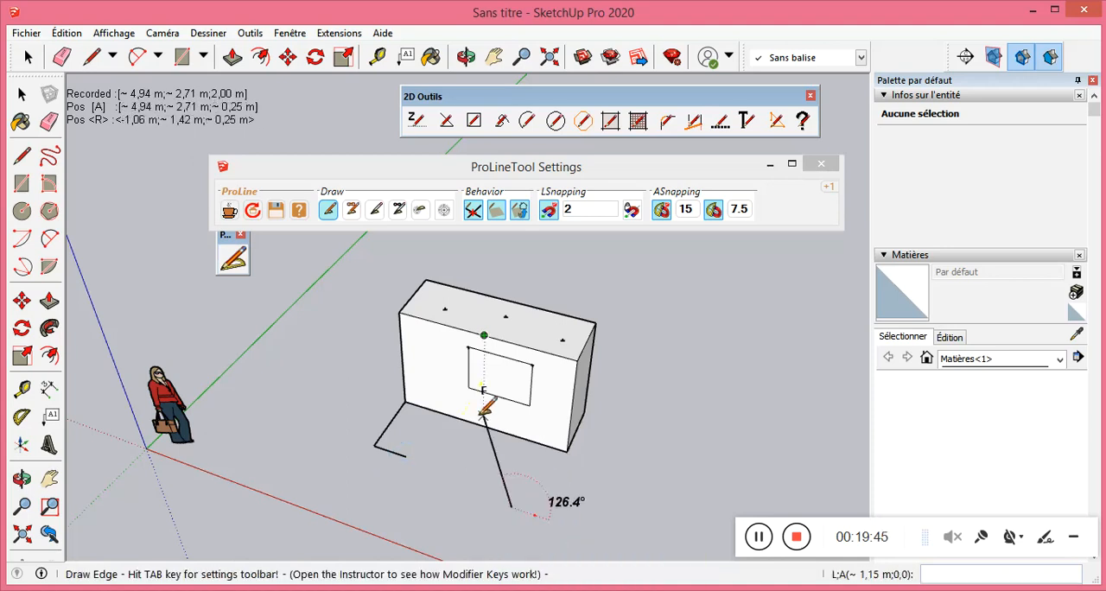
scroll(482, 411, "down", 2)
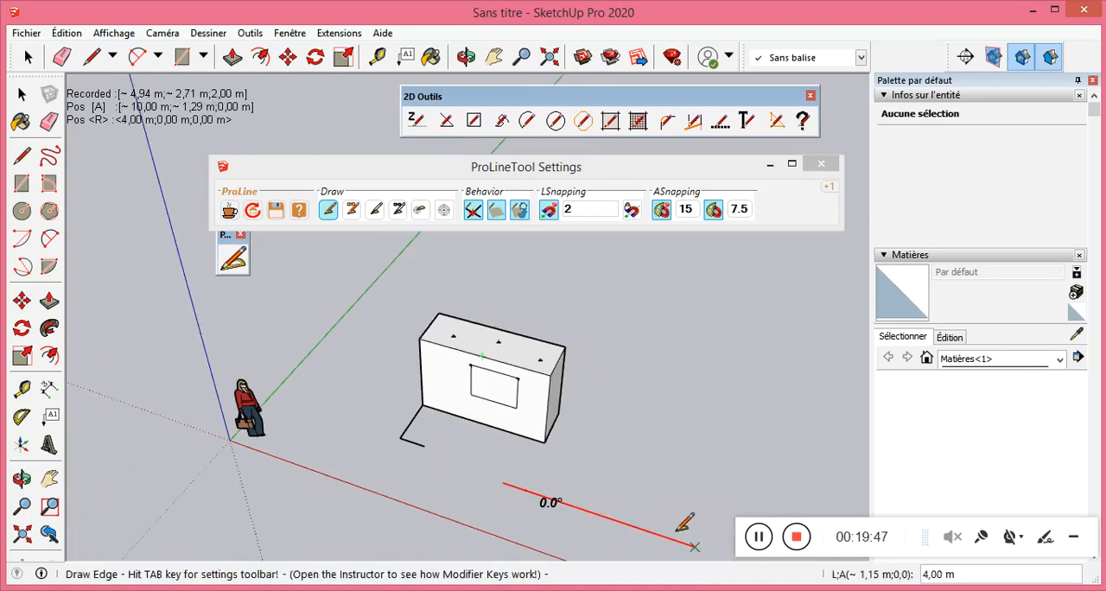
left_click(624, 500)
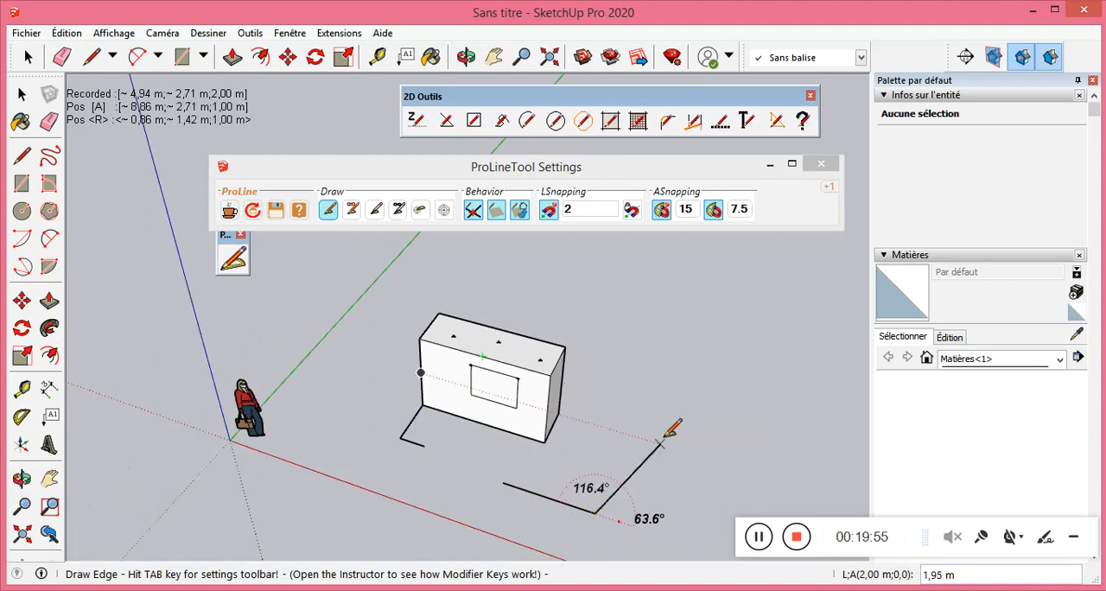
Continue from the edge's end with four 2,00 m edges that close a square on the ground.
left_click(619, 446)
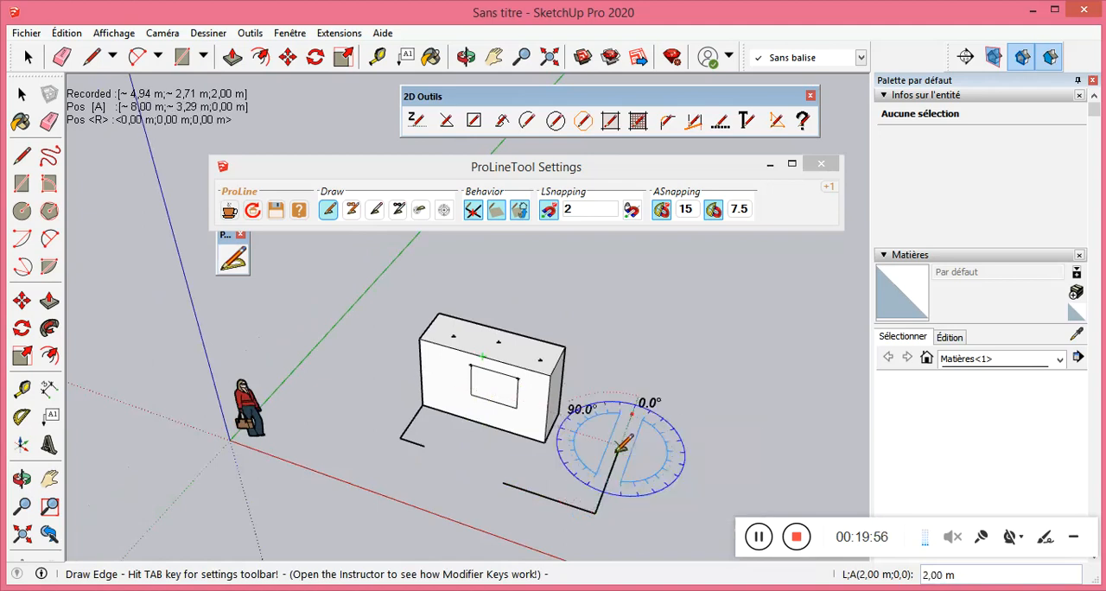
left_click(711, 472)
scroll(692, 393, "down", 2)
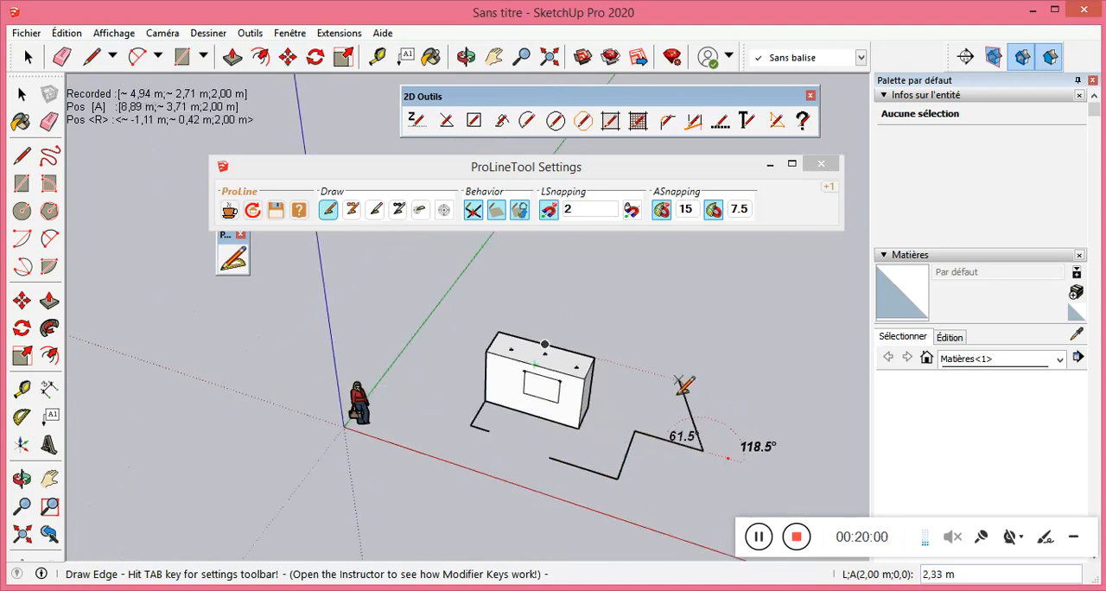
left_click(691, 501)
left_click(619, 478)
scroll(638, 479, "up", 1)
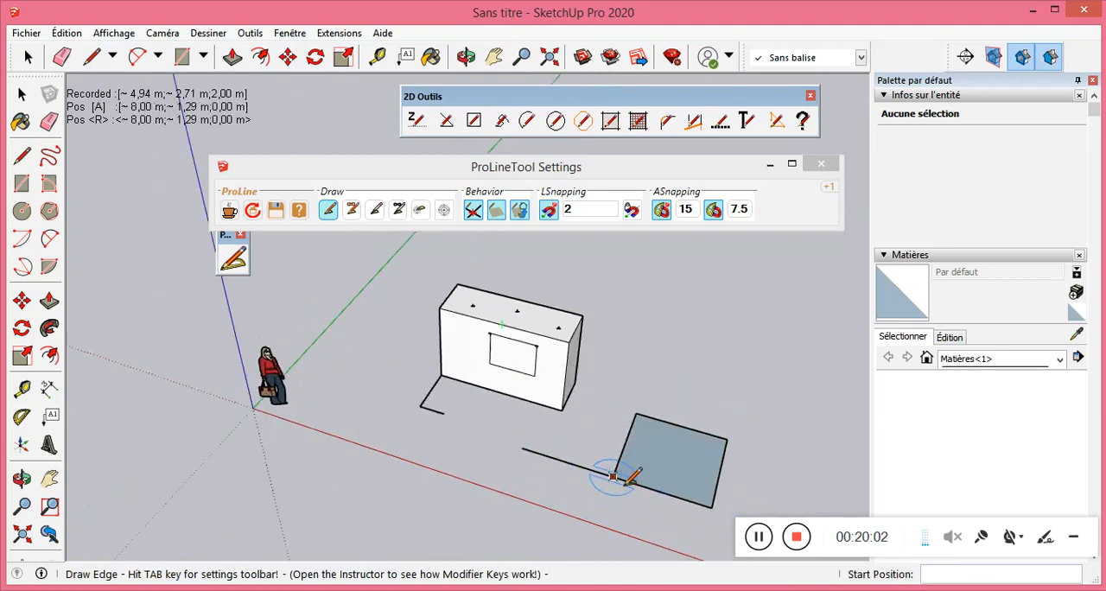
scroll(613, 476, "up", 1)
Delete the loose 2,00 m edge leading to the square's corner.
left_click(21, 94)
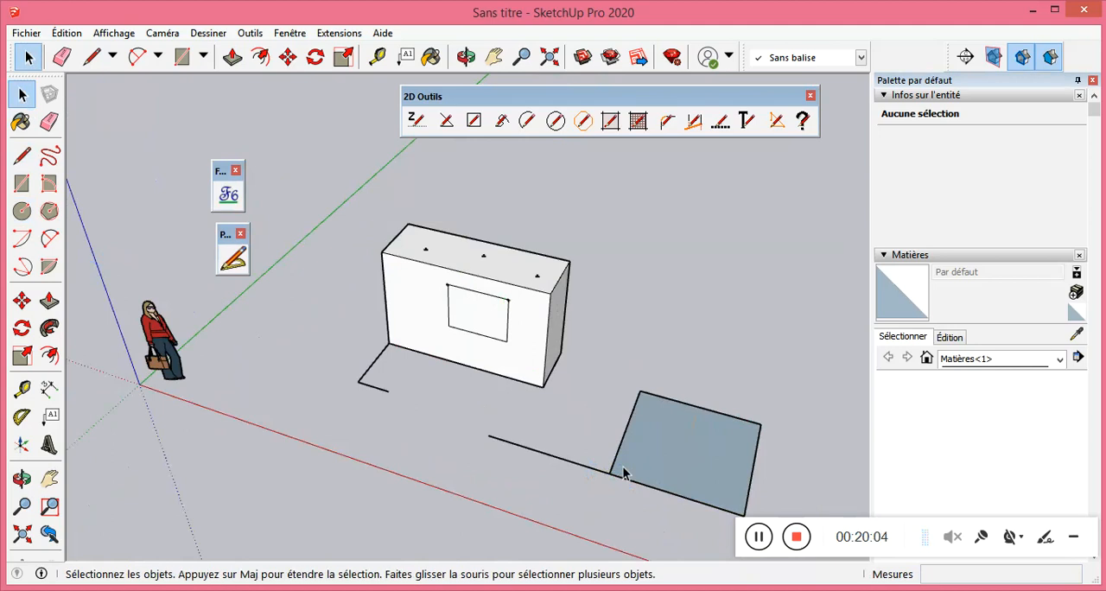
left_click(568, 471)
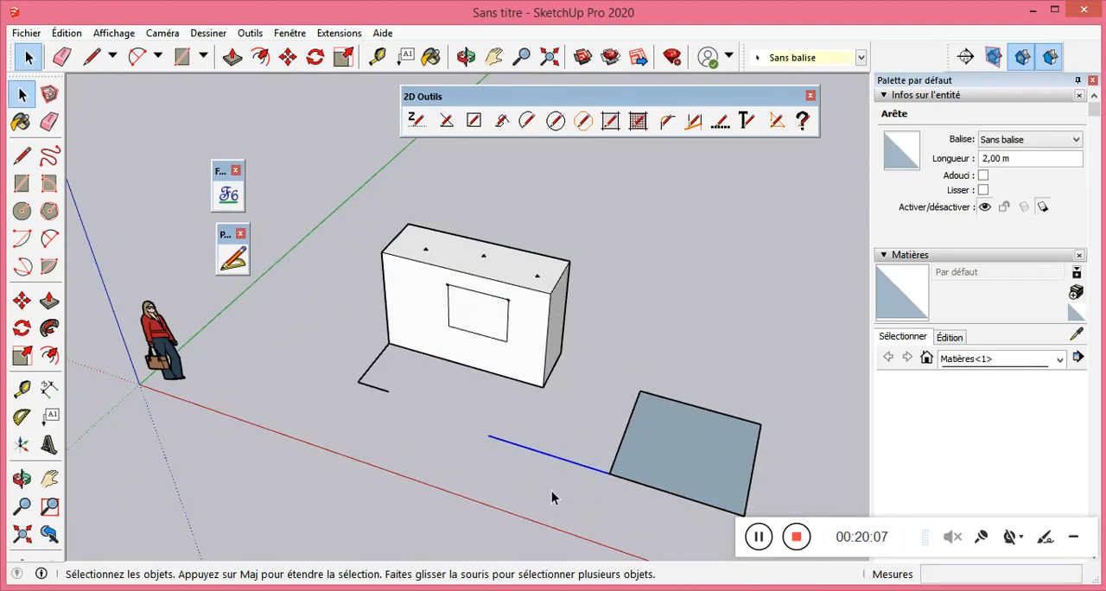
left_click(580, 490)
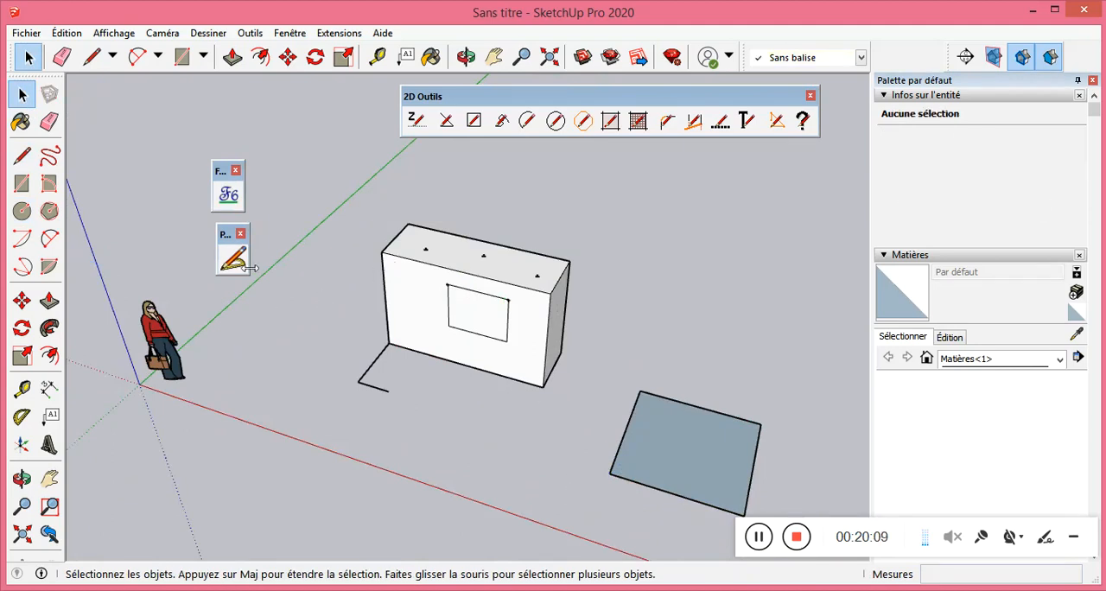
Restart ProLine, set its snap angle to 30 and turn off the 7.5 angle snapping option.
left_click(233, 257)
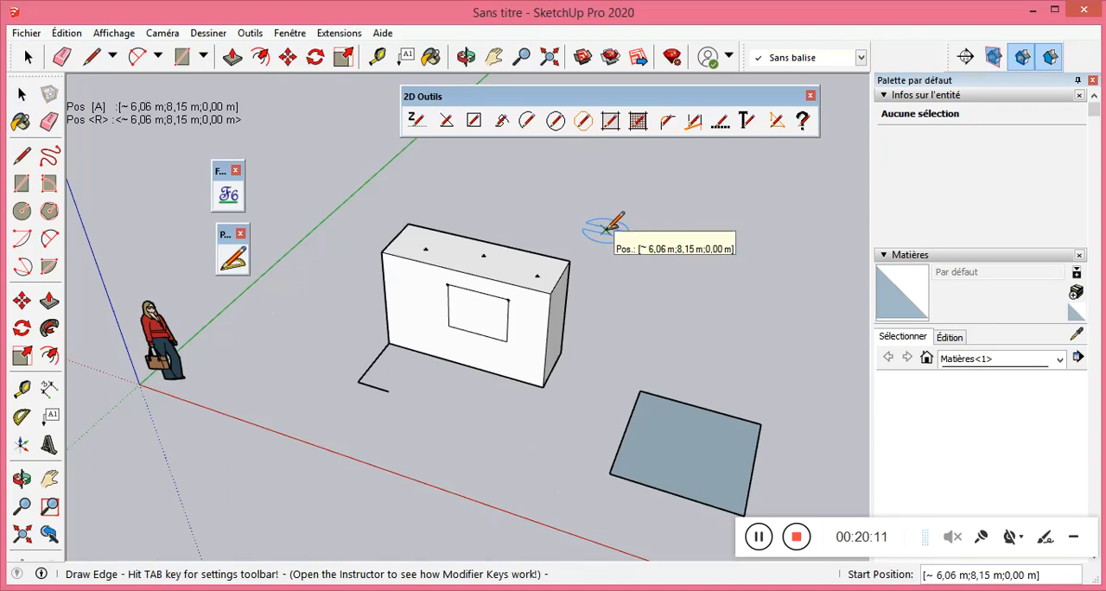
key("Tab")
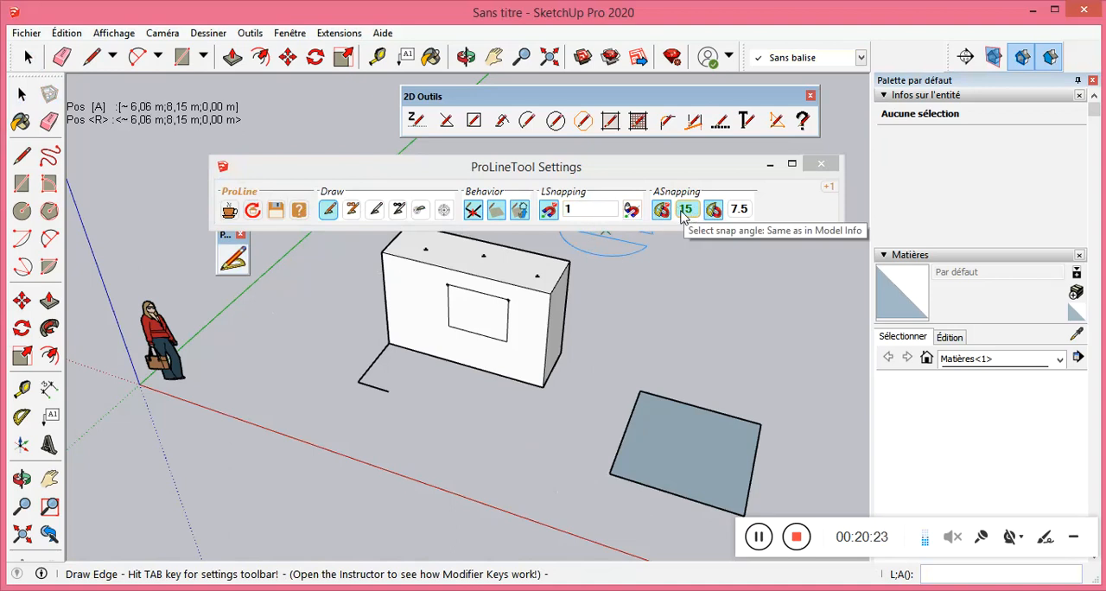
left_click(689, 210)
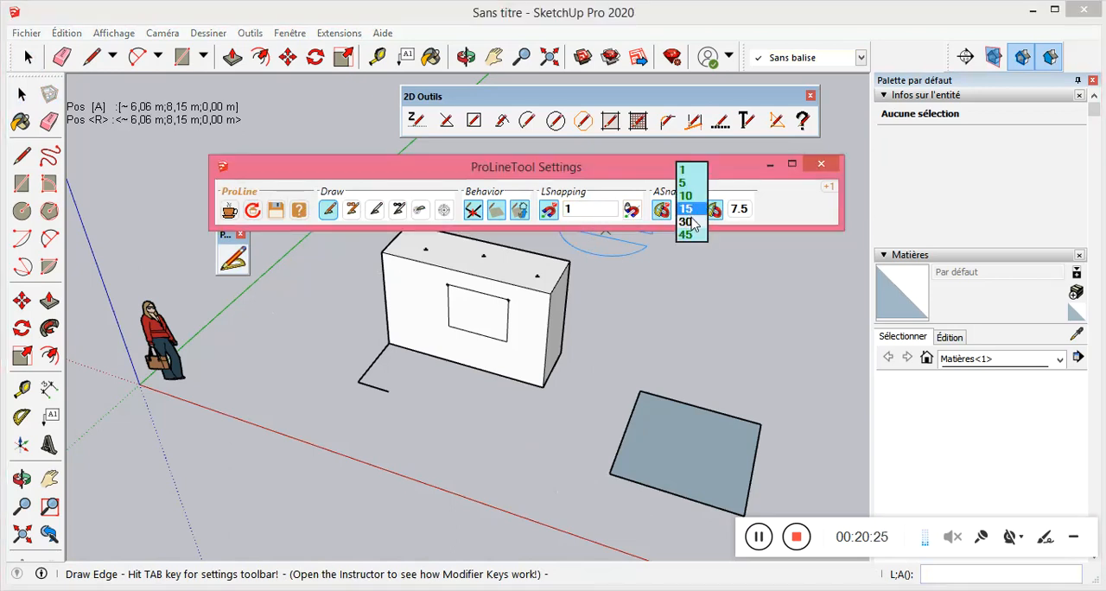
left_click(689, 222)
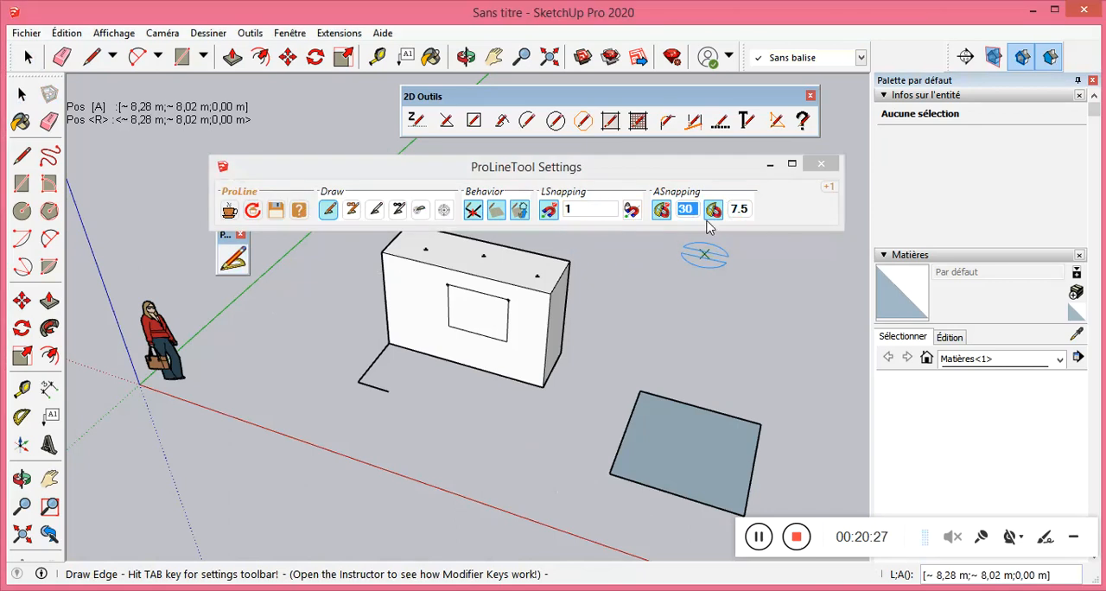
left_click(713, 215)
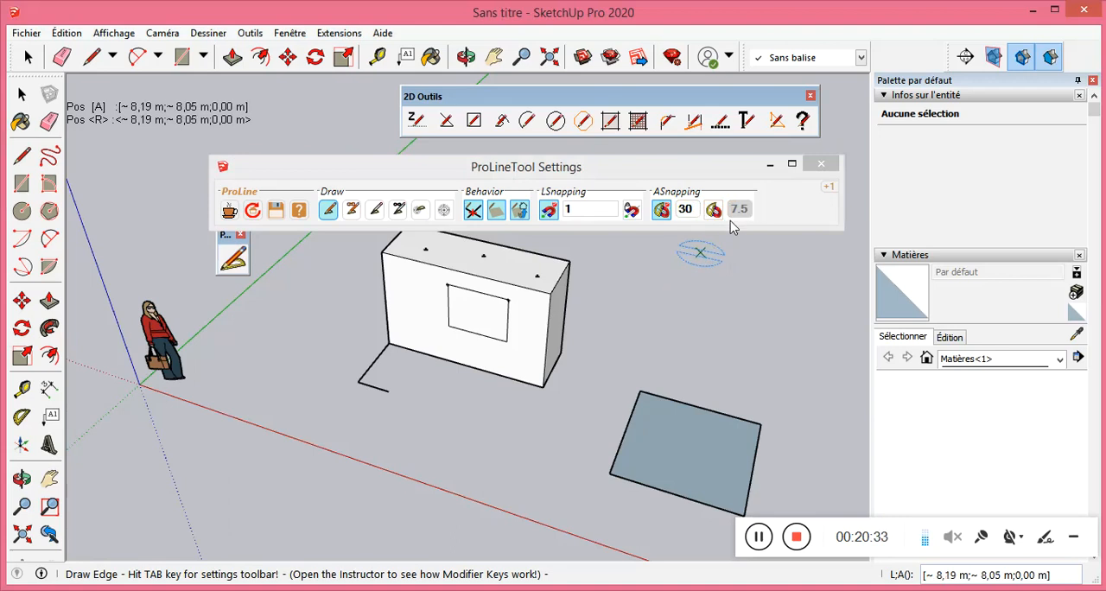
Draw a 2,00 m edge along the red direction behind the square and a second 2,00 m edge from its end at 60° to it.
left_click(656, 355)
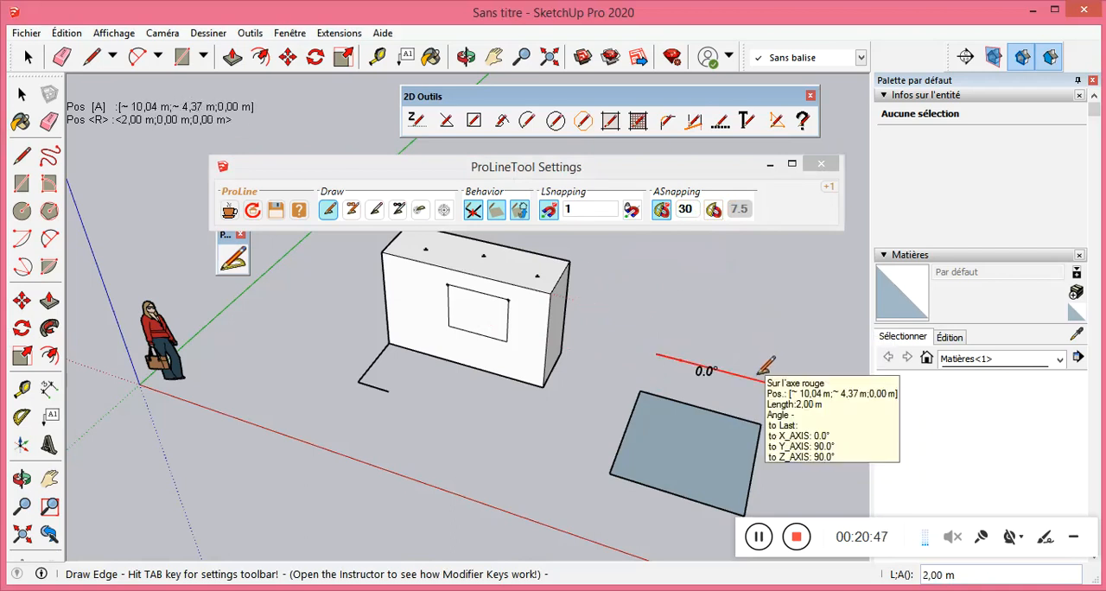
left_click(770, 381)
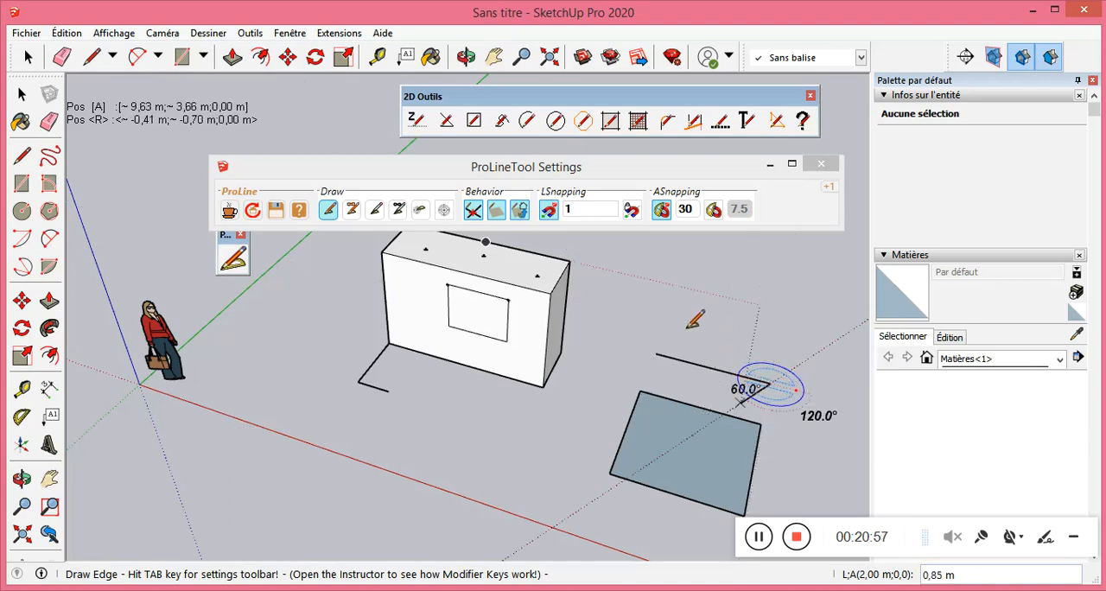
scroll(764, 313, "down", 2)
middle_click_drag(820, 397, 655, 404)
scroll(654, 403, "up", 1)
scroll(606, 317, "down", 3)
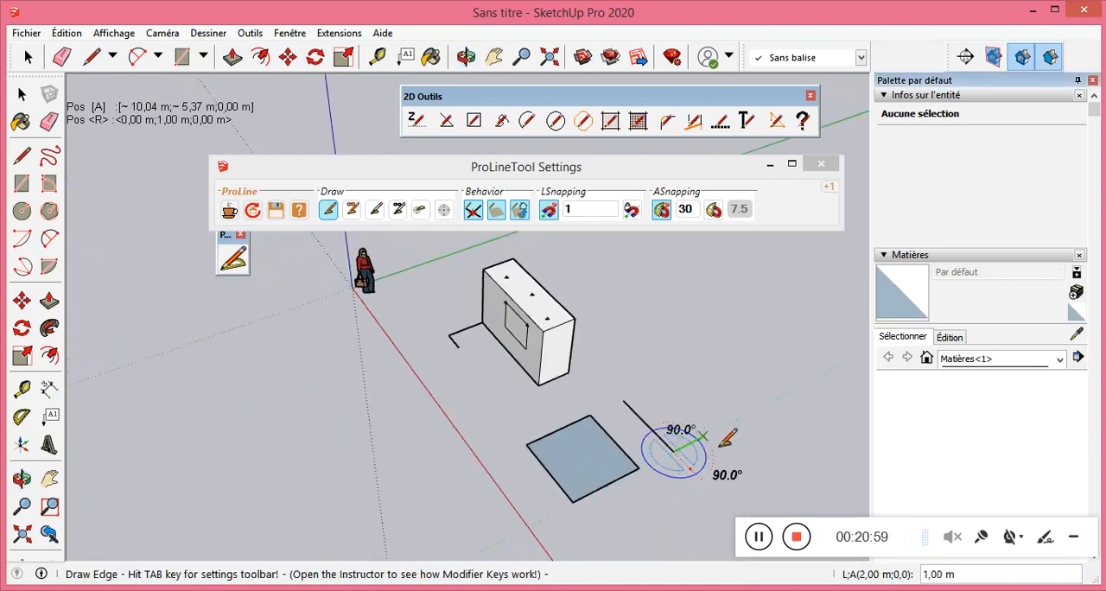
scroll(723, 442, "up", 3)
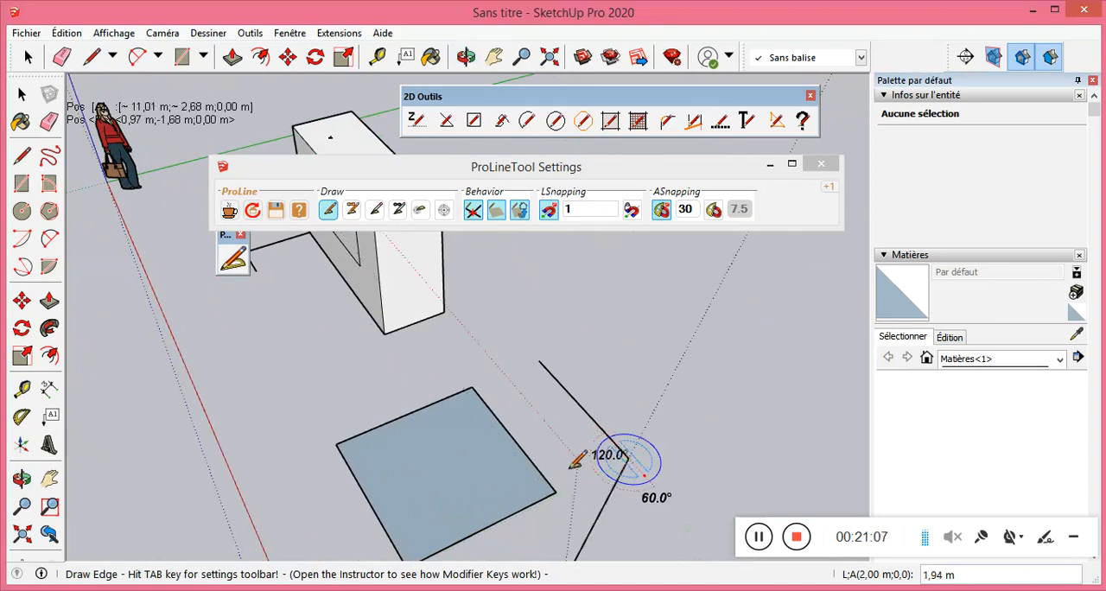
mouse_move(619, 398)
middle_mouse_down()
mouse_move(620, 371)
mouse_move(627, 415)
middle_mouse_up()
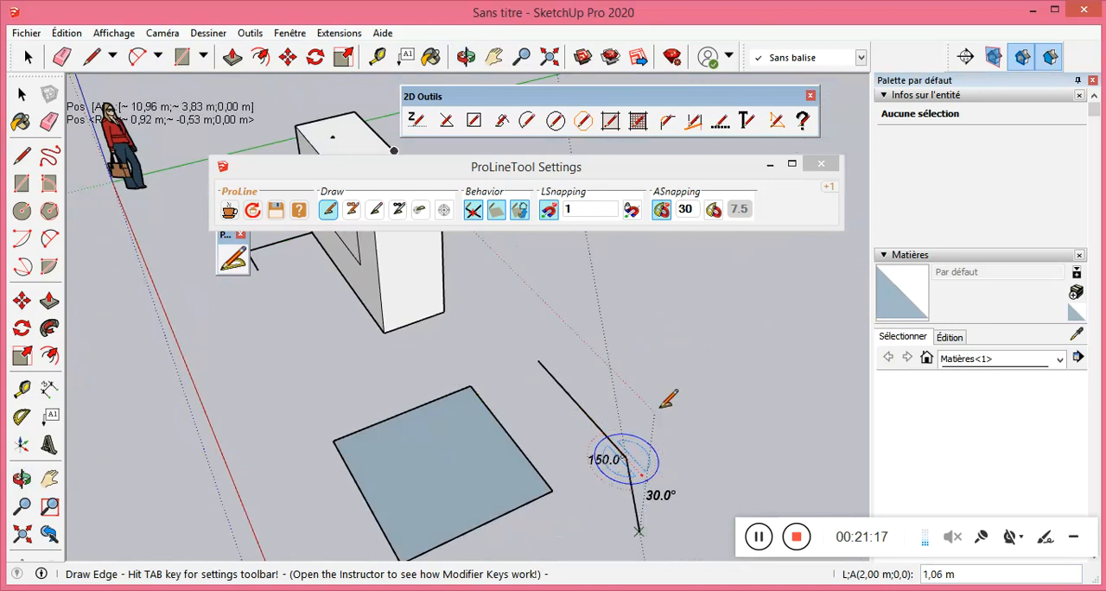
left_click(679, 362)
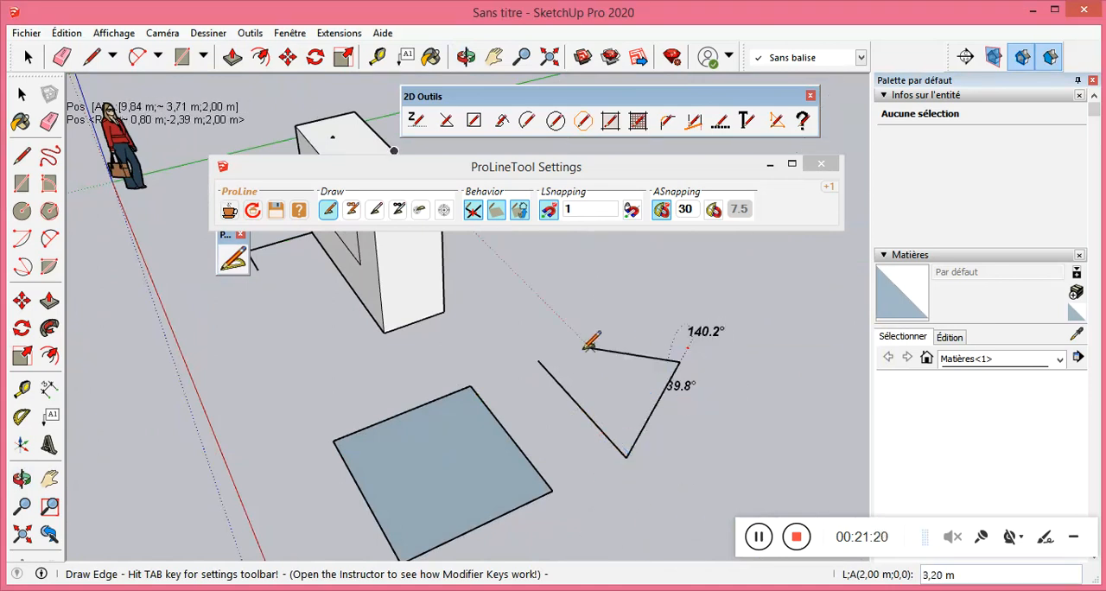
Close the triangle behind the square with a third edge back to its starting corner.
left_click(539, 360)
middle_click_drag(564, 399, 690, 437)
middle_click_drag(602, 318, 608, 363)
scroll(674, 362, "up", 3)
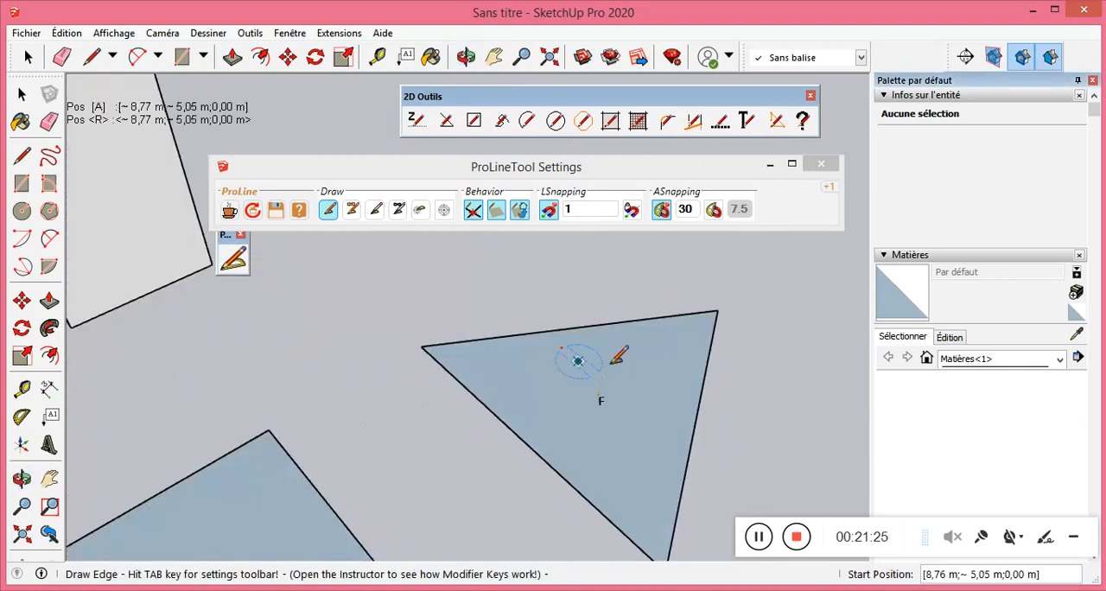
scroll(615, 402, "up", 3)
middle_click_drag(630, 458, 639, 395)
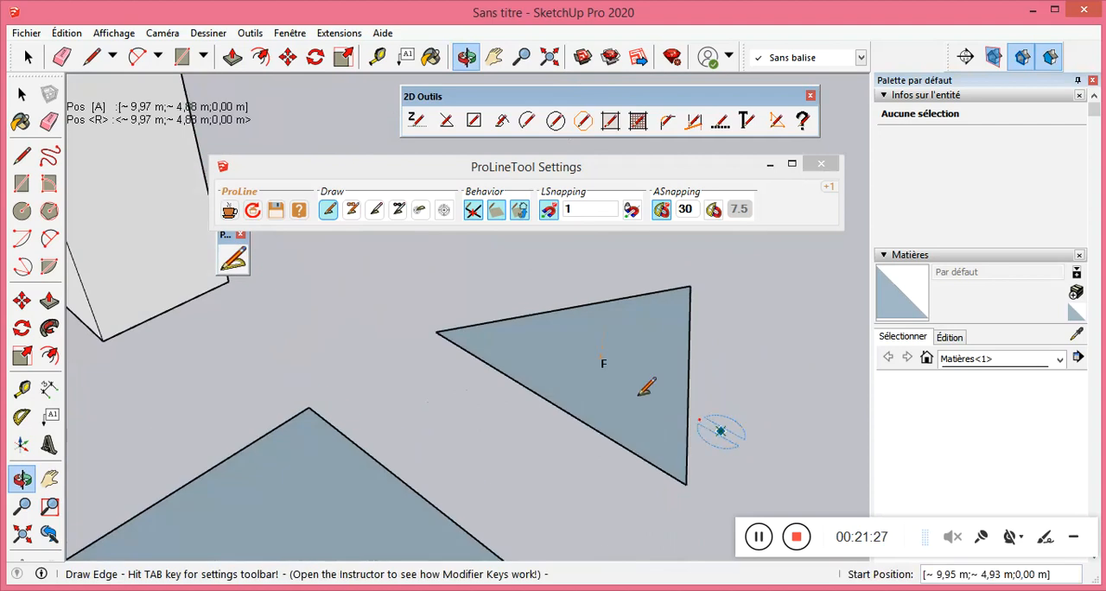
scroll(566, 421, "down", 3)
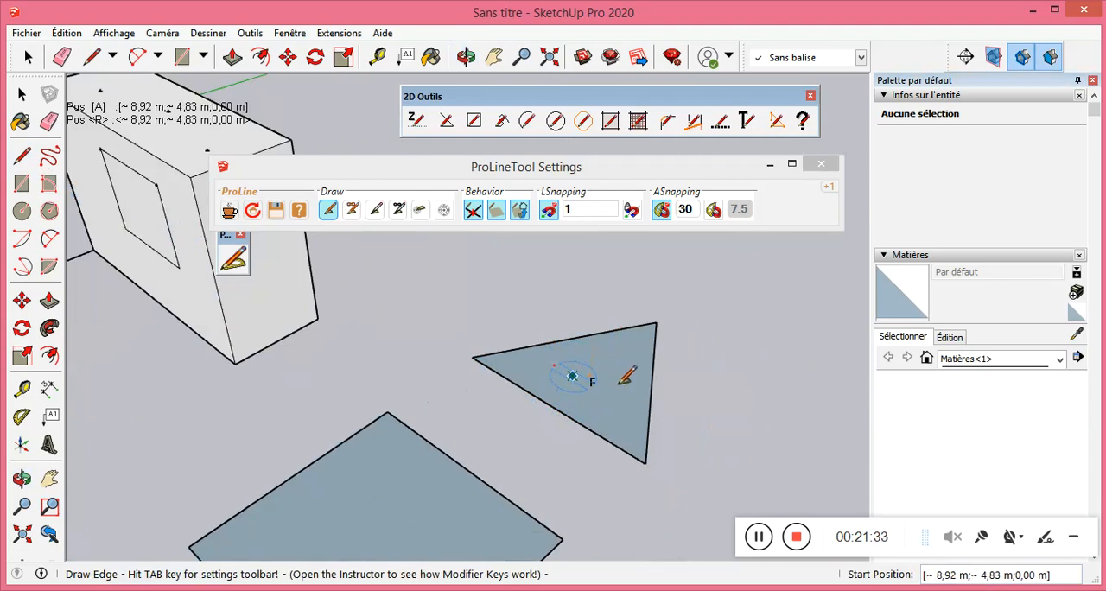
Draw a vertical 1,00 m guide line upward from the middle of the triangle's face with ProLine's guide line mode.
middle_click_drag(583, 375, 337, 307)
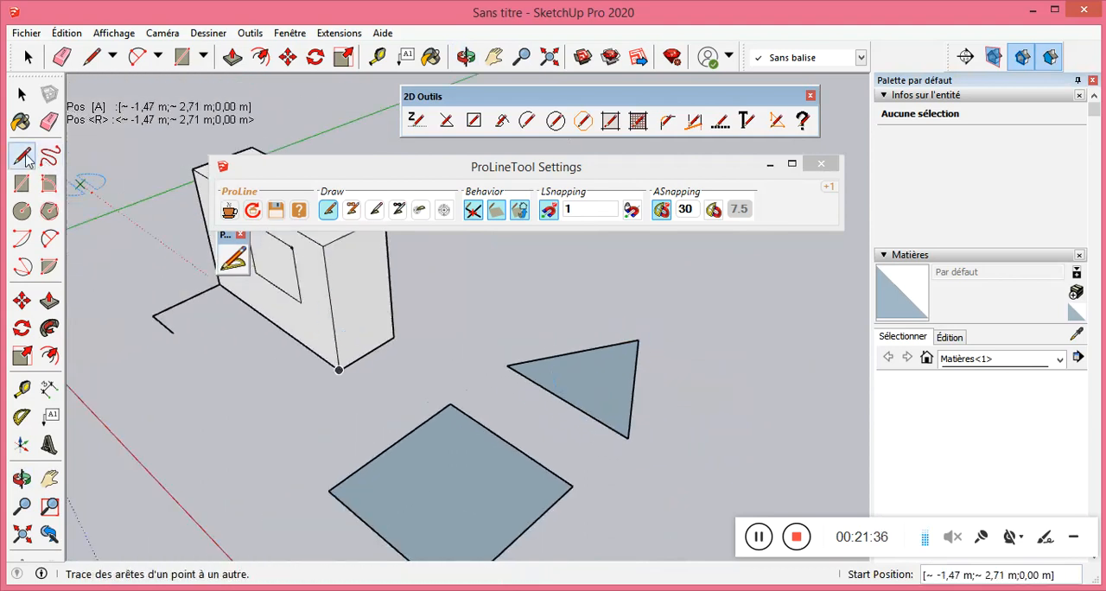
scroll(596, 410, "up", 2)
scroll(598, 408, "up", 2)
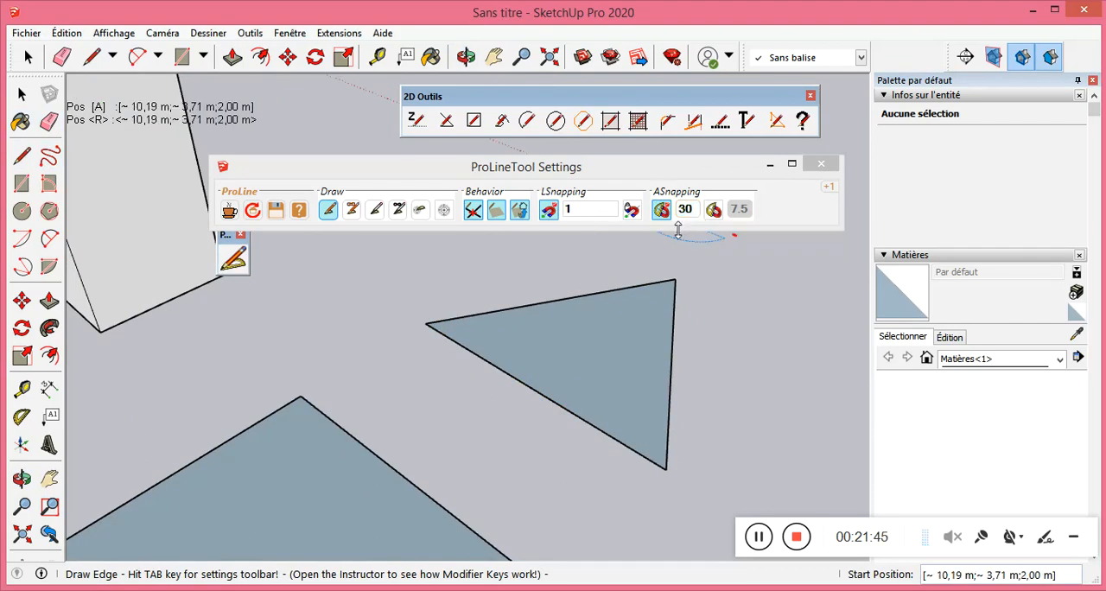
left_click(375, 210)
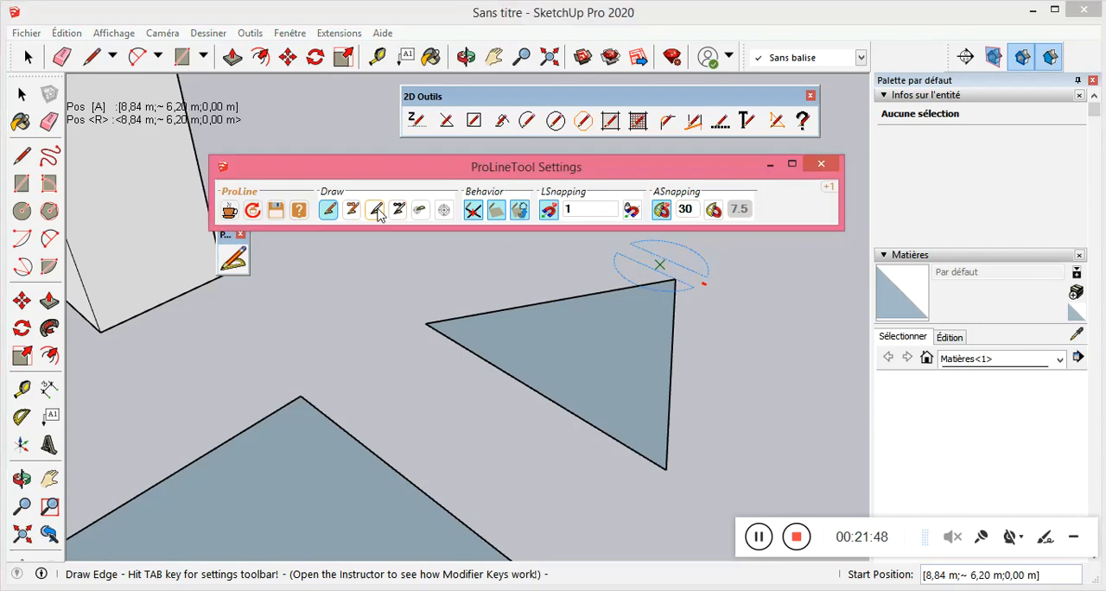
left_click(562, 347)
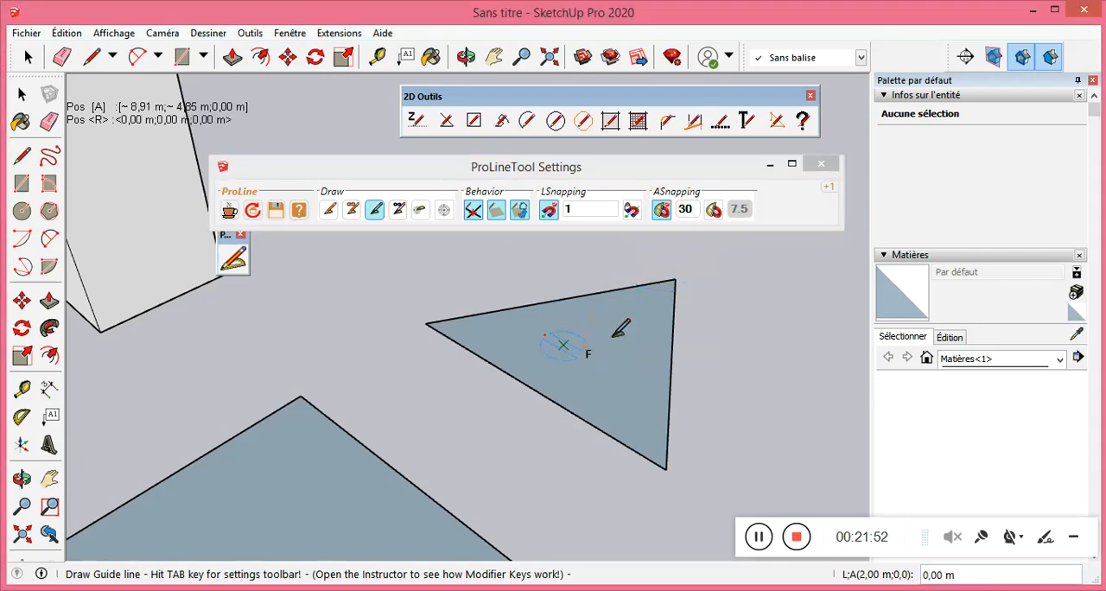
key("Escape")
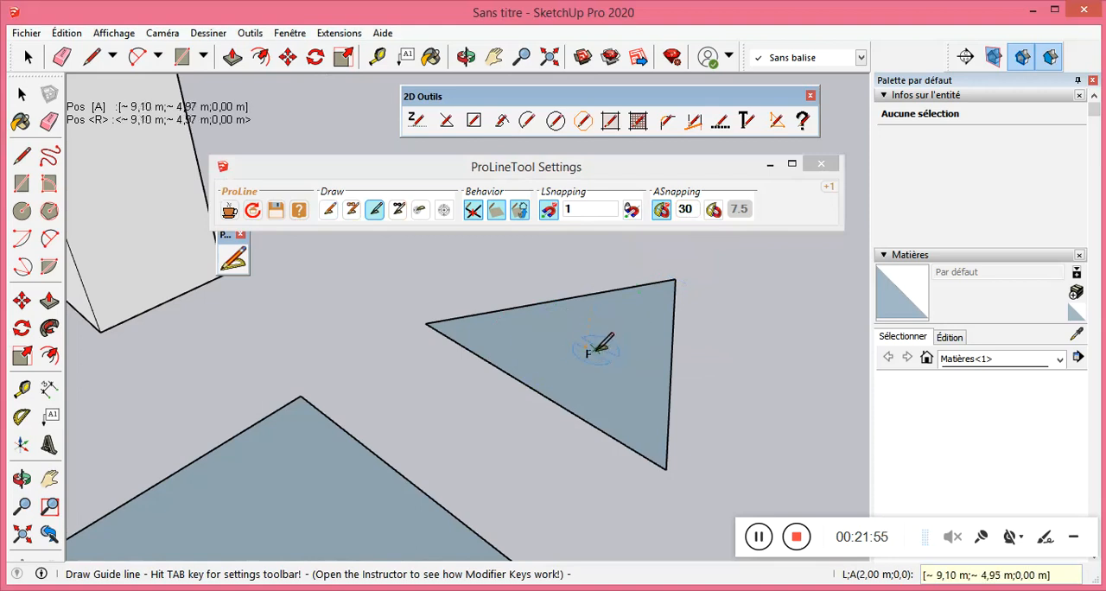
middle_click_drag(591, 345, 711, 343)
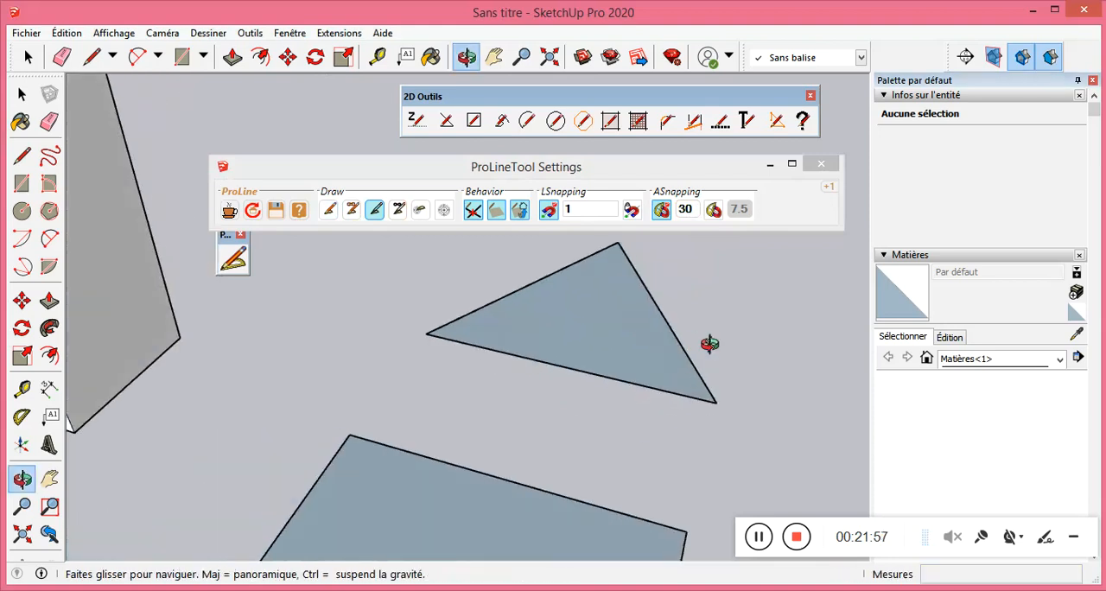
left_click(585, 317)
middle_click_drag(593, 224, 589, 247)
left_click(589, 246)
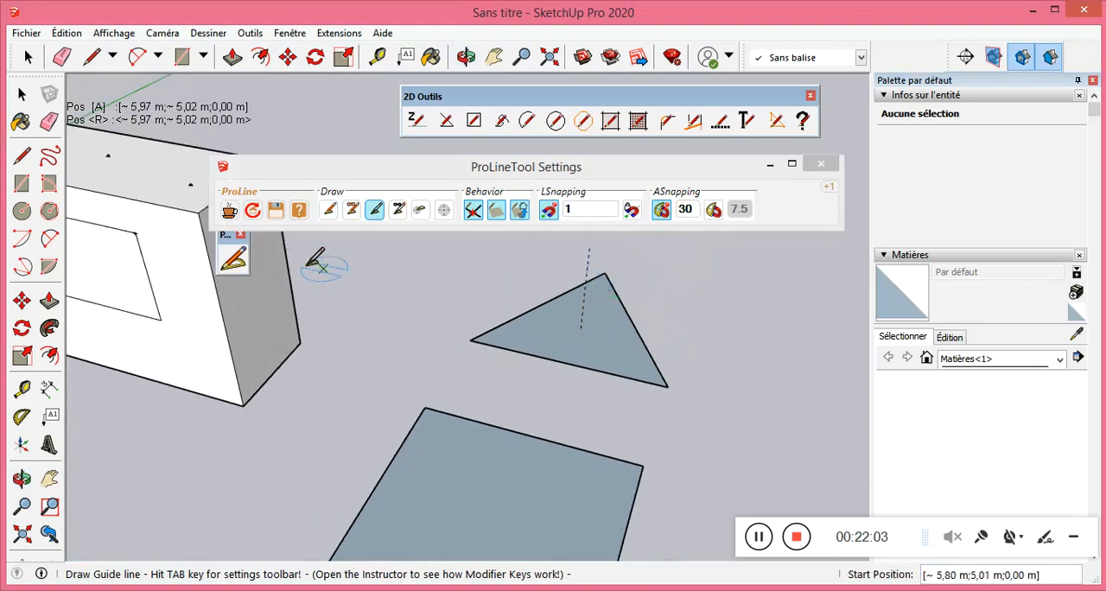
Switch back to drawing edges and connect the triangle's three corners to the guide line's upper end to form a pyramid.
left_click(325, 211)
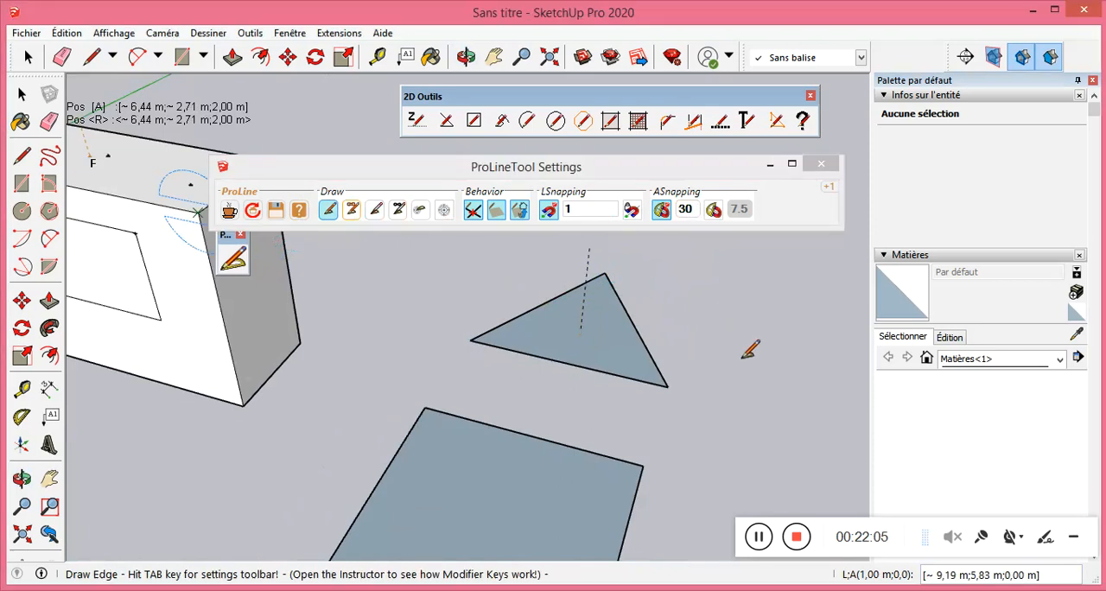
left_click(668, 382)
left_click(589, 248)
left_click(472, 339)
middle_click_drag(475, 340, 751, 439)
scroll(748, 439, "down", 3)
scroll(525, 283, "up", 2)
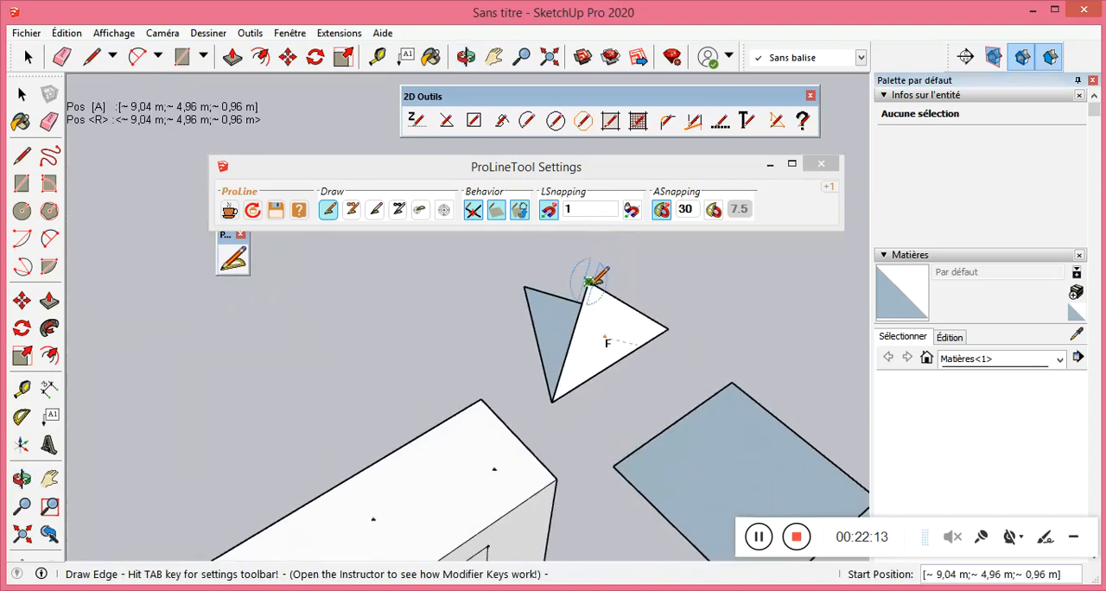
mouse_move(525, 291)
middle_mouse_down()
mouse_move(708, 388)
mouse_move(781, 407)
mouse_move(659, 324)
mouse_move(452, 322)
mouse_move(365, 292)
mouse_move(610, 378)
mouse_move(586, 286)
mouse_move(573, 277)
mouse_move(538, 388)
mouse_move(582, 299)
mouse_move(637, 284)
mouse_move(585, 334)
mouse_move(659, 317)
mouse_move(555, 383)
mouse_move(681, 341)
mouse_move(630, 456)
mouse_move(411, 333)
mouse_move(459, 314)
mouse_move(432, 289)
middle_mouse_up()
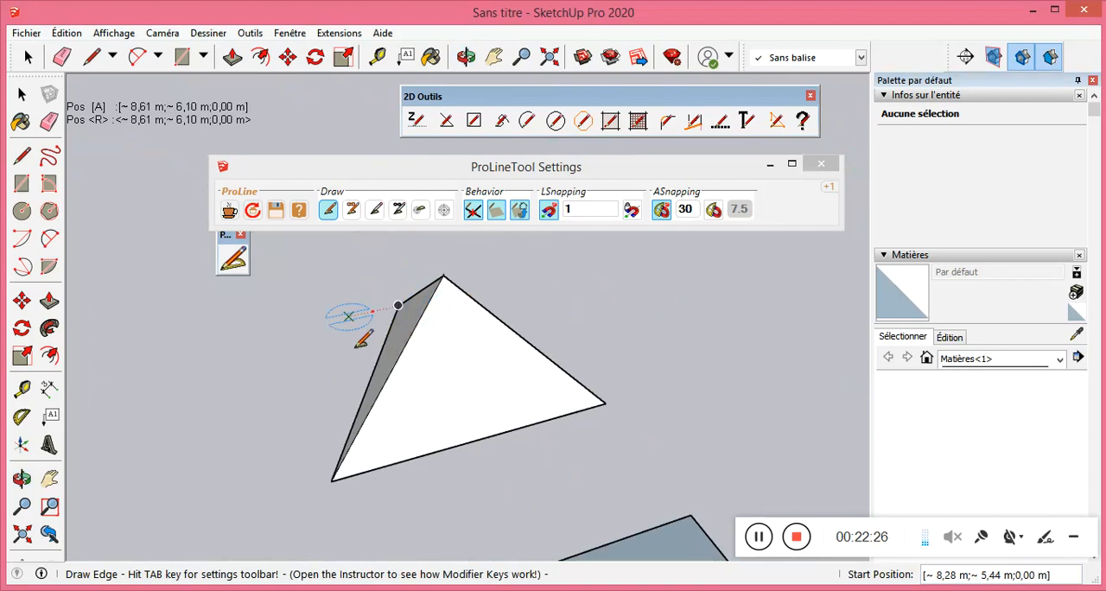
Examine the pyramid and its faces from several sides.
middle_click_drag(339, 328, 205, 328)
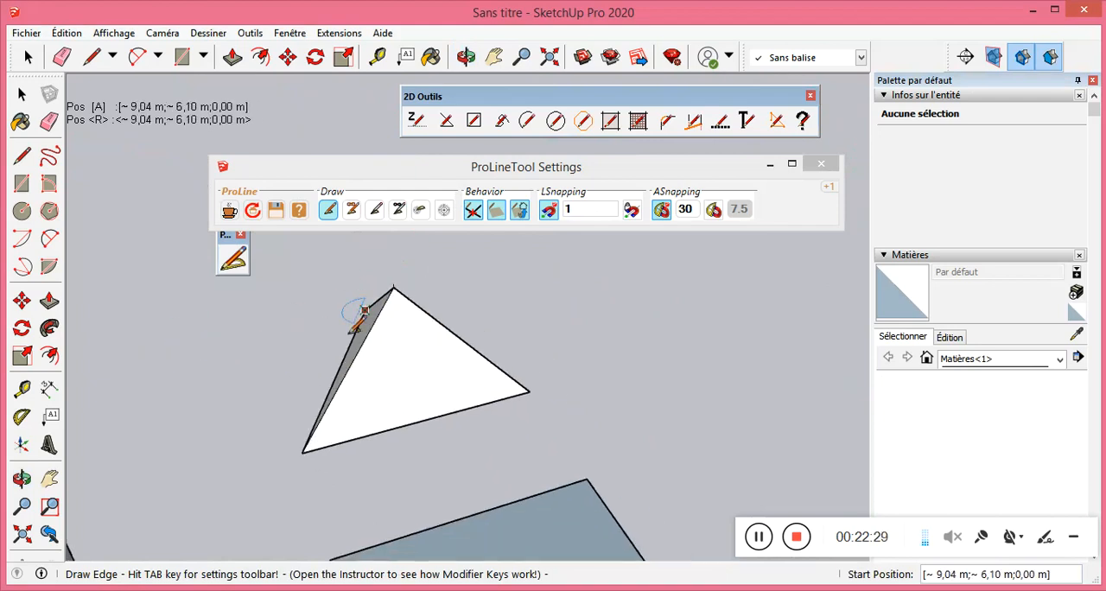
middle_click_drag(613, 249, 215, 333)
middle_click_drag(437, 379, 571, 350)
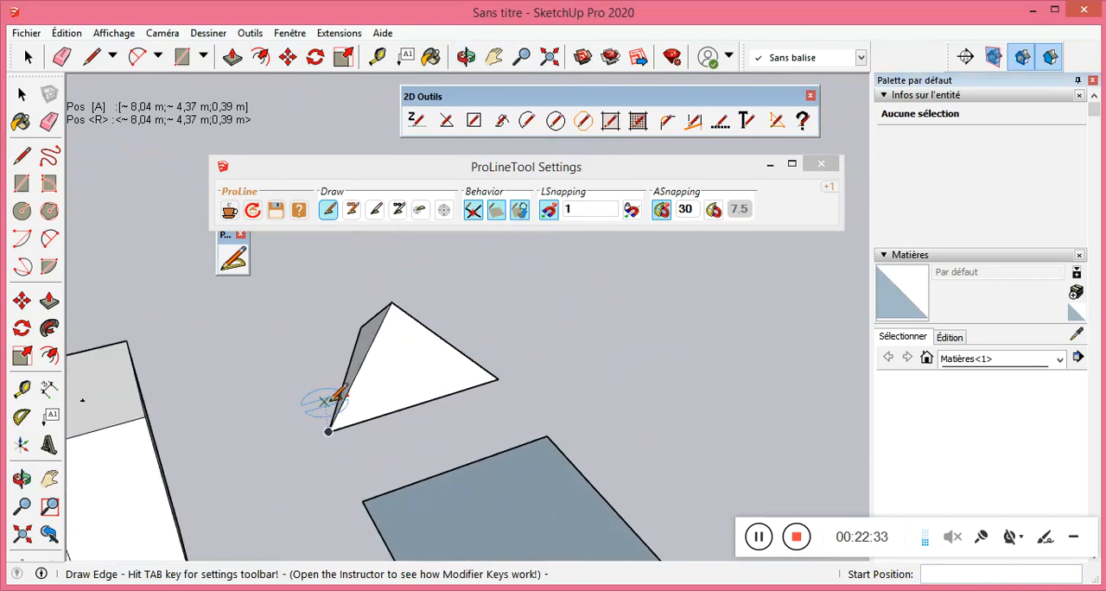
middle_click_drag(450, 382, 340, 297)
scroll(345, 303, "up", 3)
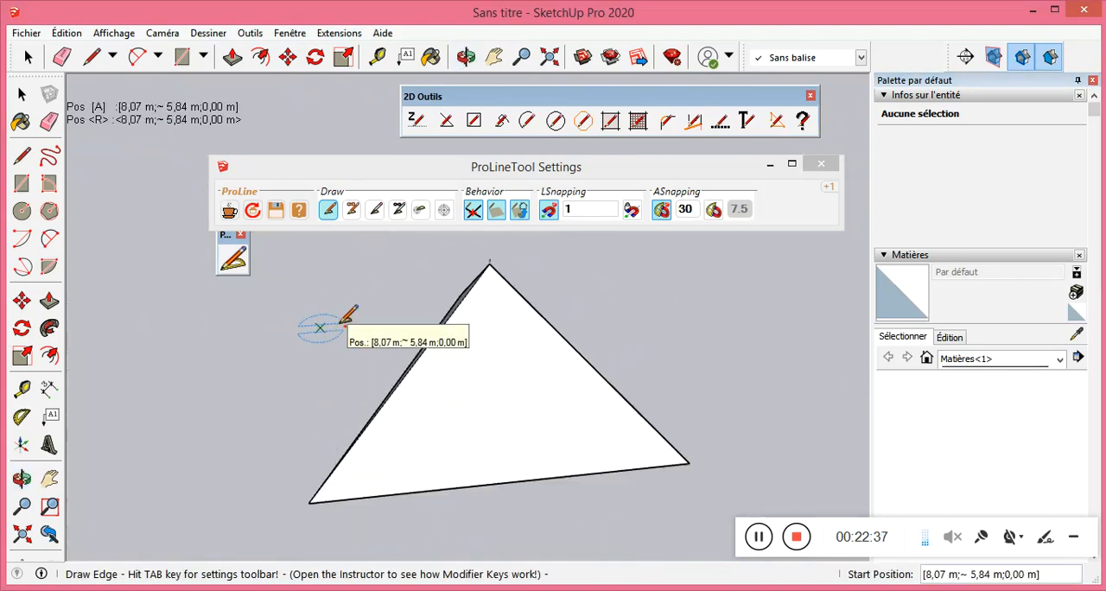
scroll(346, 316, "down", 4)
middle_click_drag(563, 327, 209, 278)
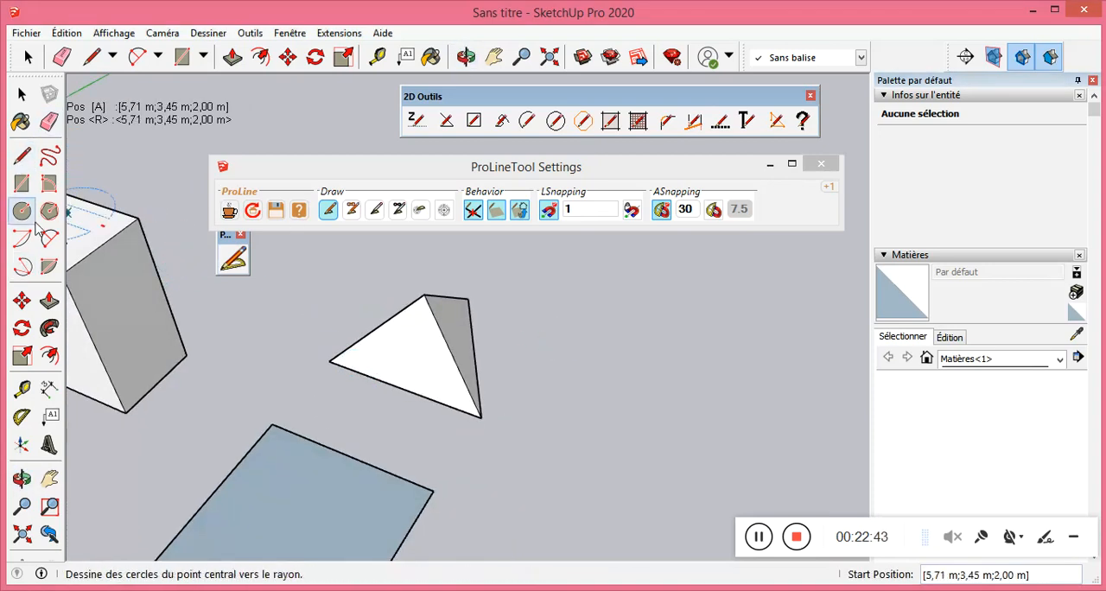
scroll(596, 332, "up", 3)
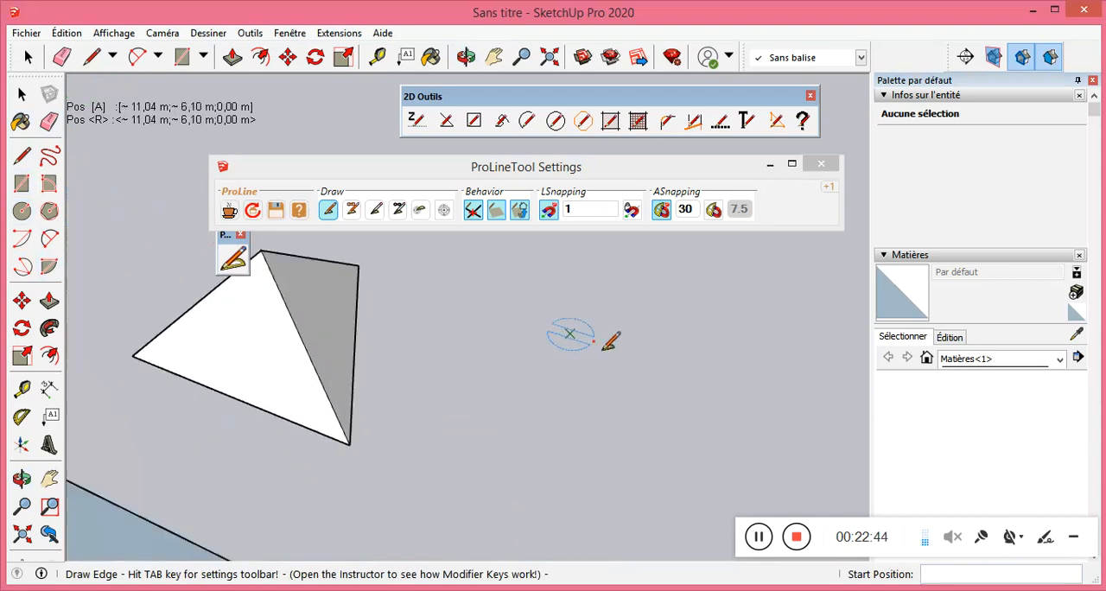
scroll(302, 354, "down", 2)
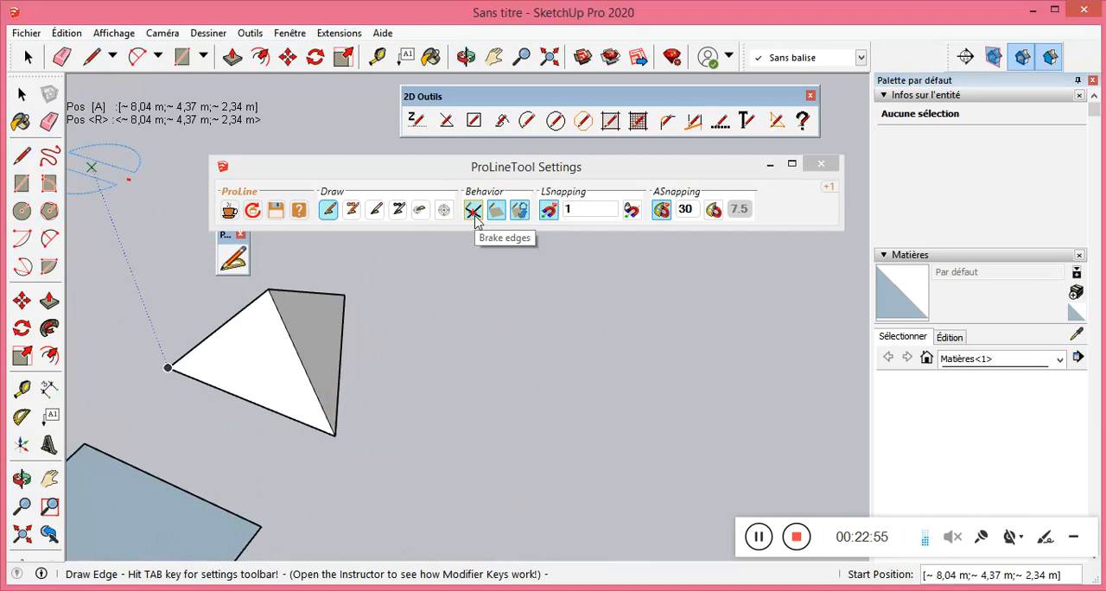
Turn off angle snapping and draw a chain of four edges, two of them 7,00 m along green, with the last crossing the first.
left_click(26, 158)
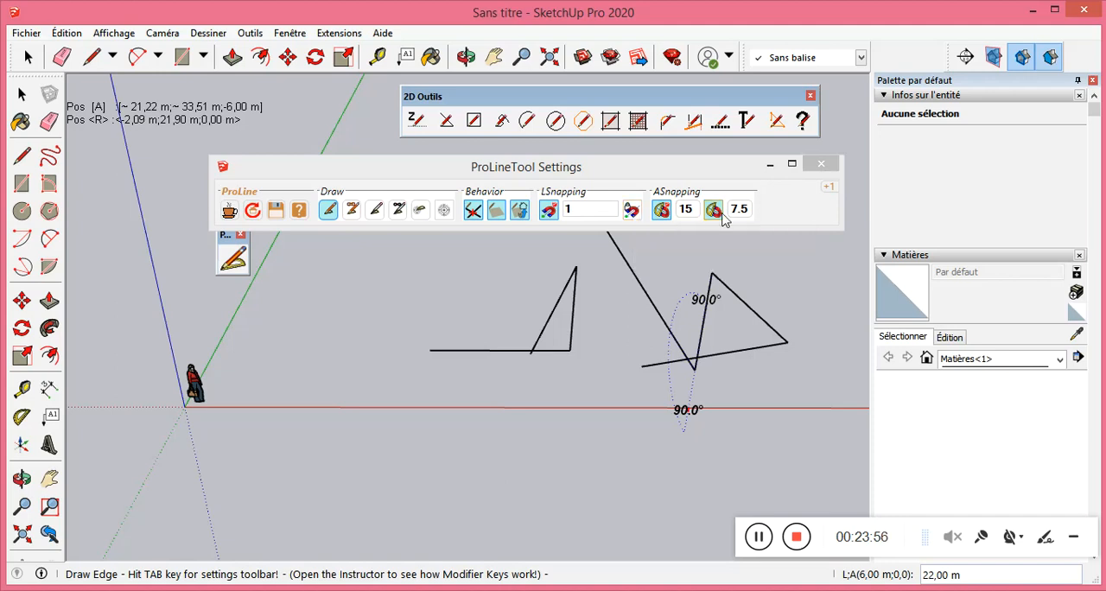
left_click(662, 211)
scroll(363, 294, "down", 3)
left_click(649, 314)
left_click(697, 314)
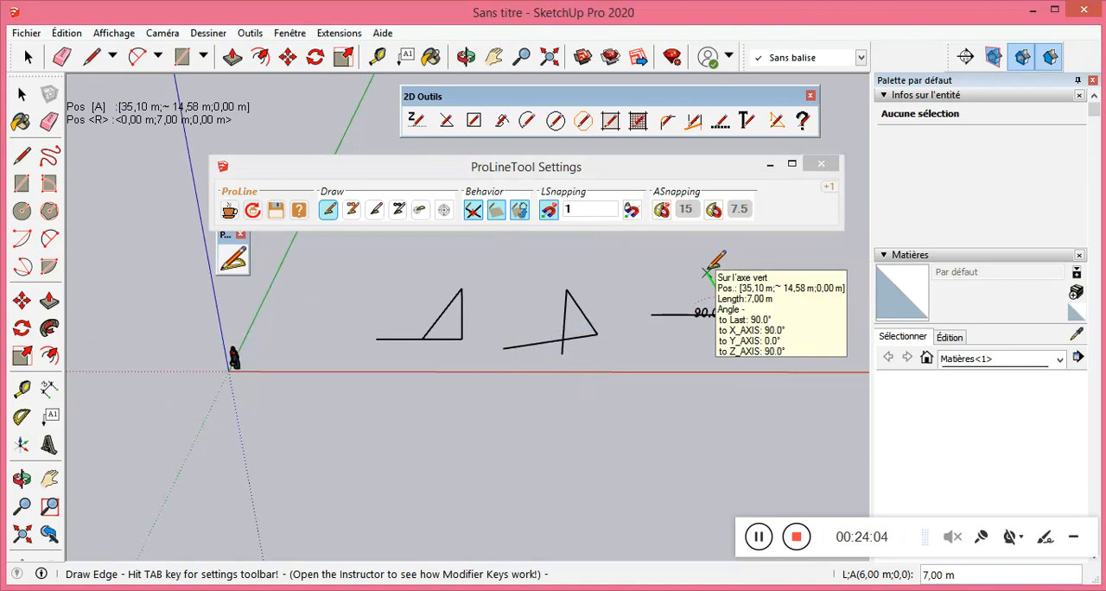
left_click(707, 272)
left_click(673, 299)
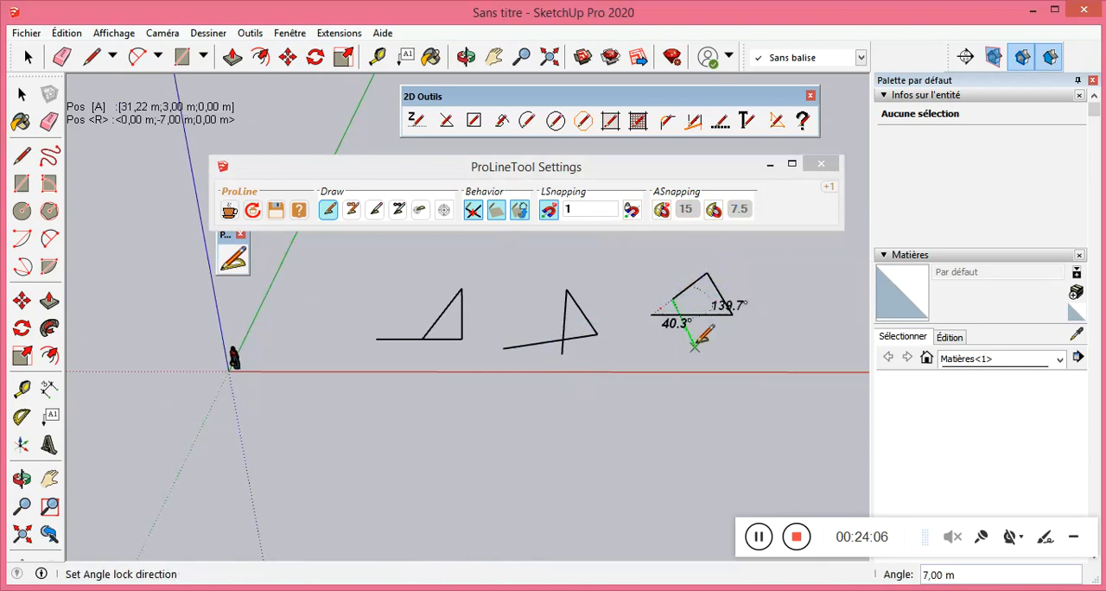
left_click(696, 346)
Turn off Brake edges and draw a larger chain of four edges near the red axis, with the last edge crossing the first.
mouse_move(778, 314)
middle_mouse_down()
mouse_move(554, 345)
mouse_move(702, 418)
mouse_move(669, 301)
mouse_move(676, 356)
middle_mouse_up()
scroll(448, 225, "up", 3)
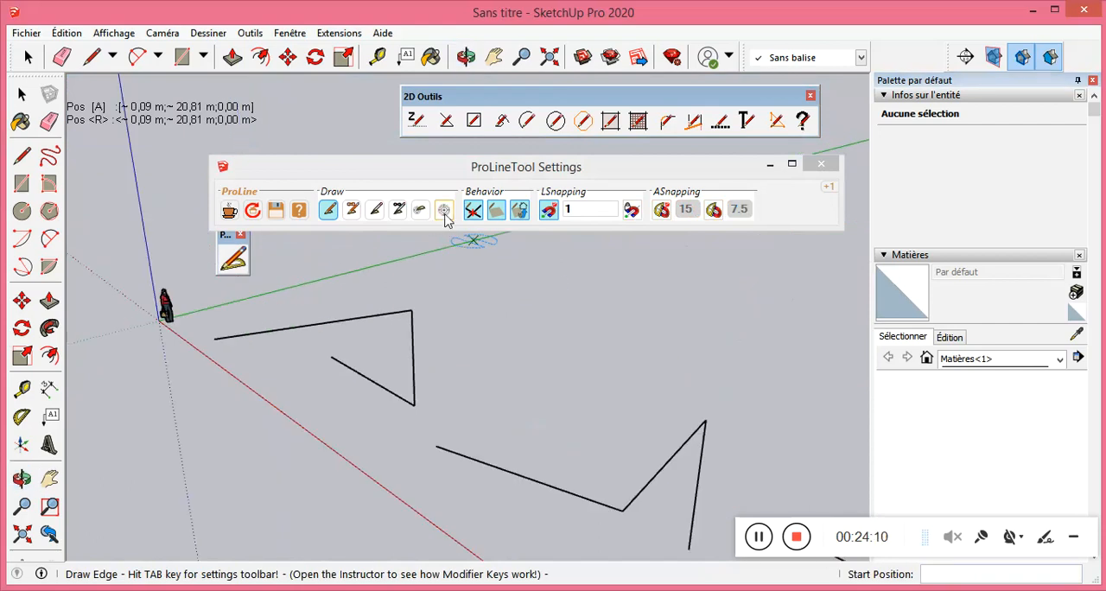
scroll(467, 216, "down", 4)
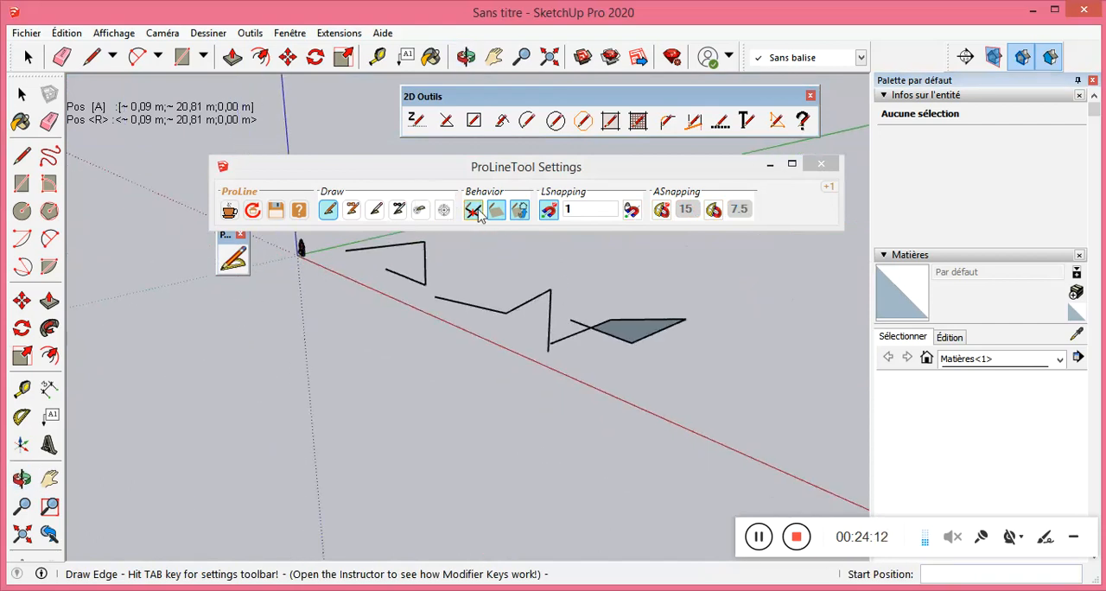
middle_click_drag(647, 334, 566, 278)
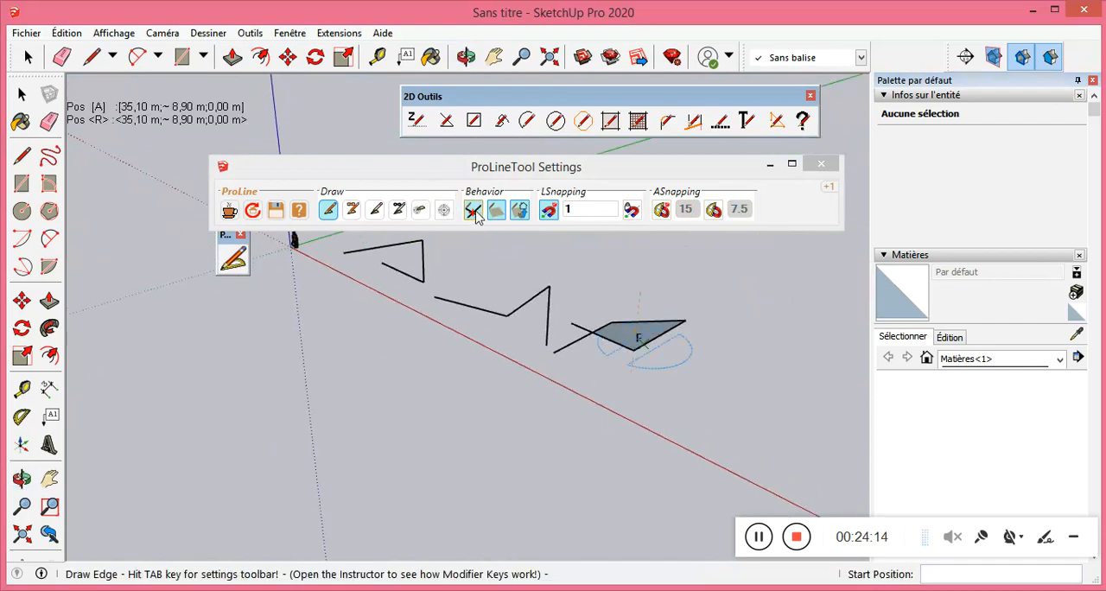
left_click(474, 214)
scroll(700, 409, "up", 2)
left_click(673, 409)
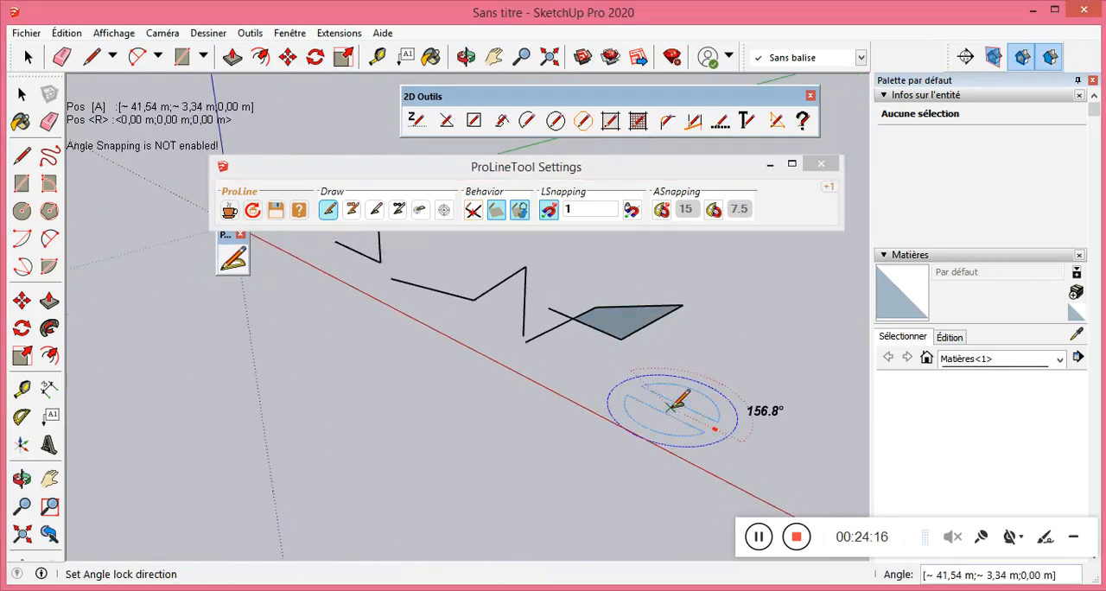
left_click(759, 449)
left_click(843, 377)
left_click(776, 350)
left_click(659, 439)
Turn Brake edges back on and draw a smaller four-edge chain between the two shapes, ending in a 4,00 m edge that crosses the first.
middle_click_drag(749, 432, 705, 389)
scroll(683, 389, "up", 1)
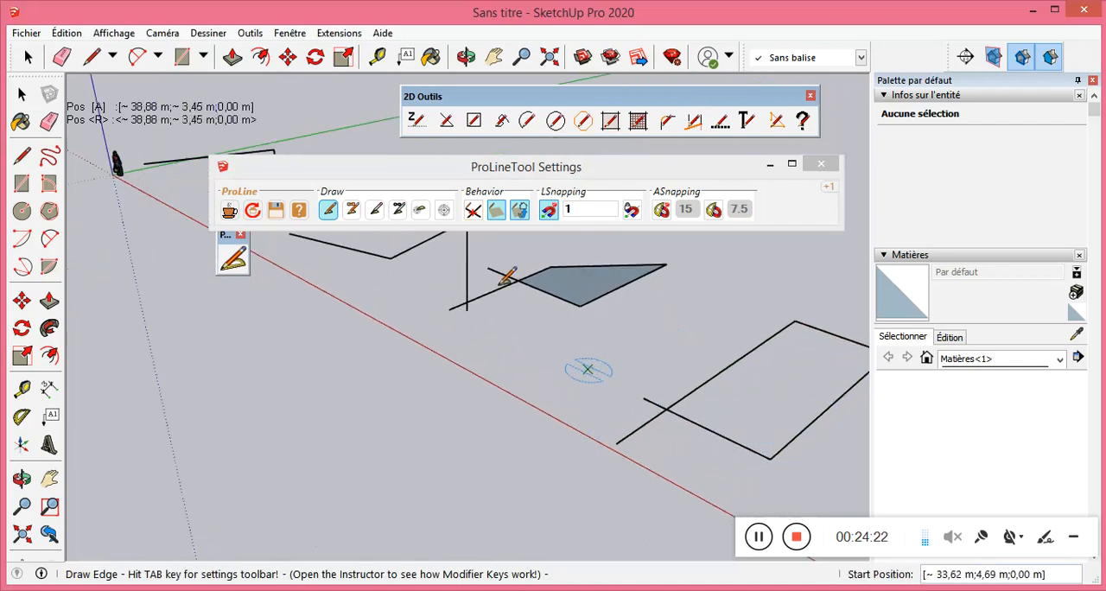
scroll(554, 289, "down", 1)
mouse_move(663, 345)
middle_mouse_down()
mouse_move(652, 390)
mouse_move(687, 367)
middle_mouse_up()
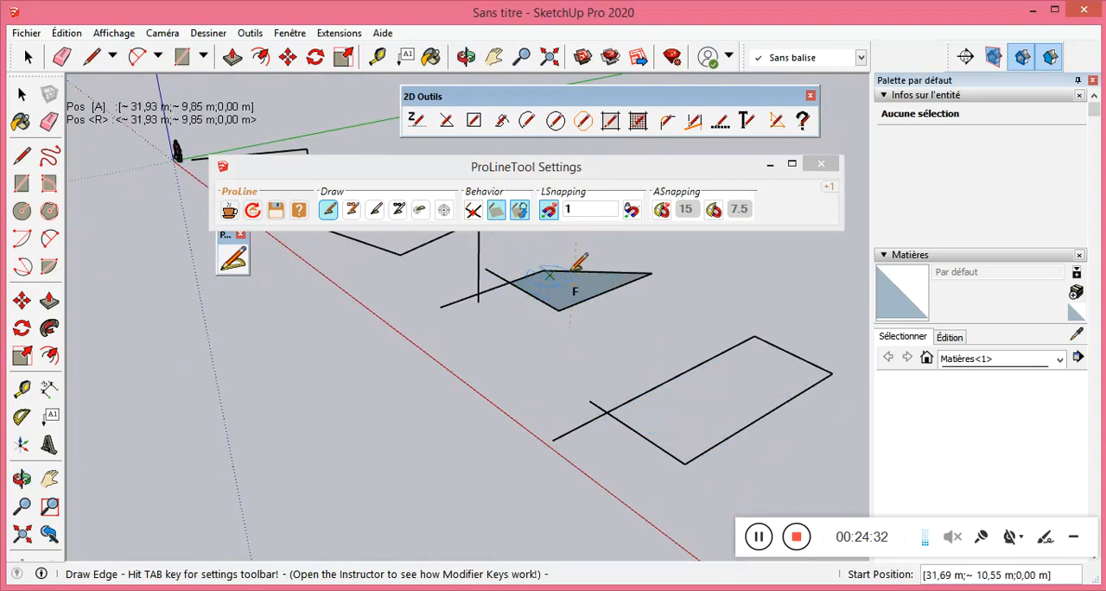
left_click(557, 299)
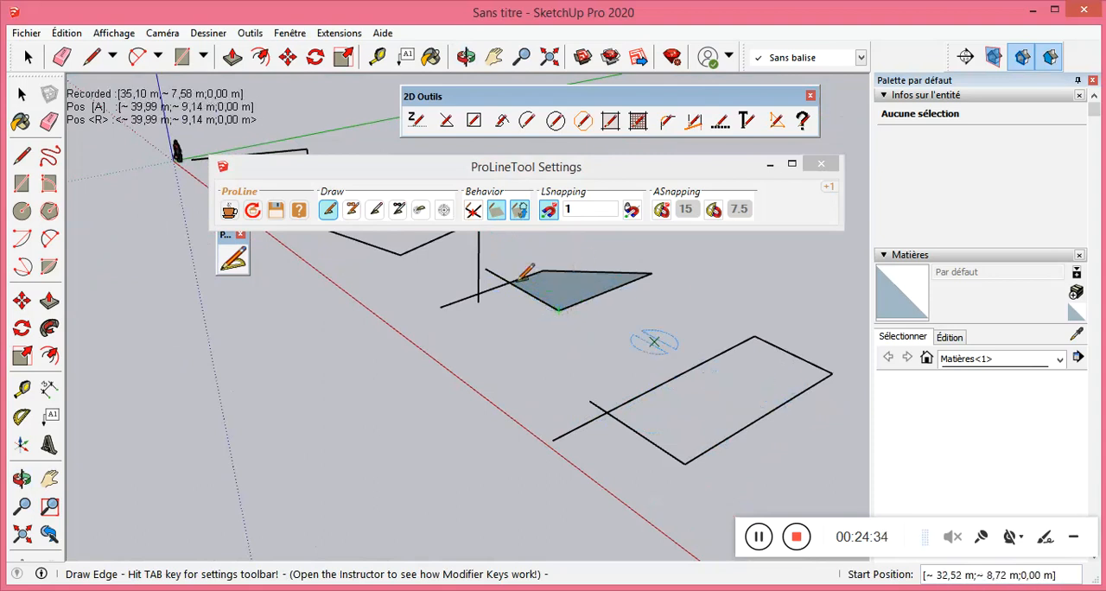
left_click(473, 210)
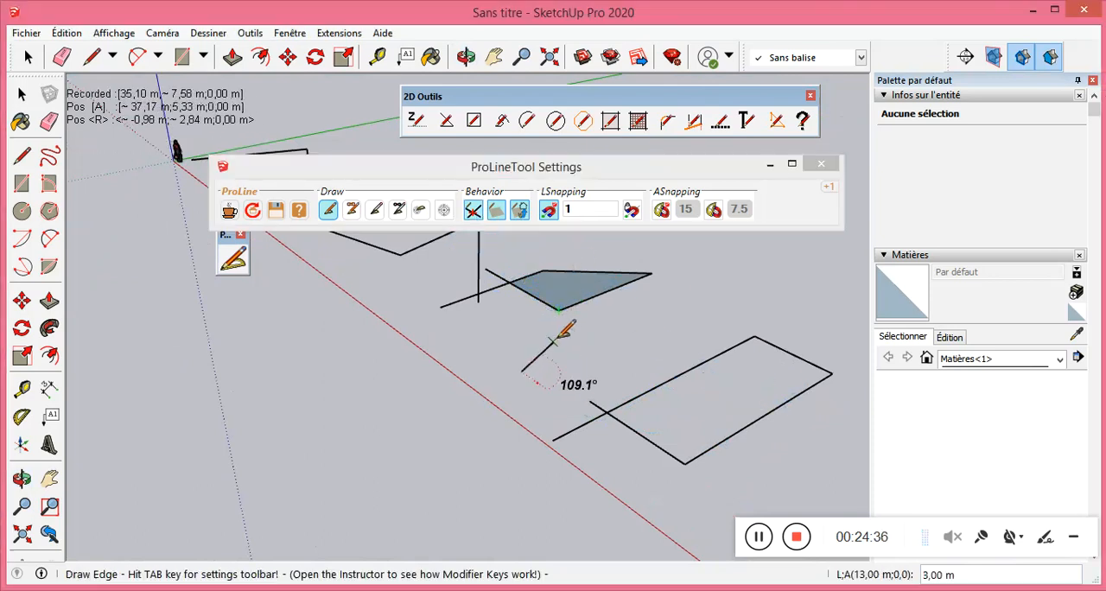
left_click(587, 342)
left_click(545, 317)
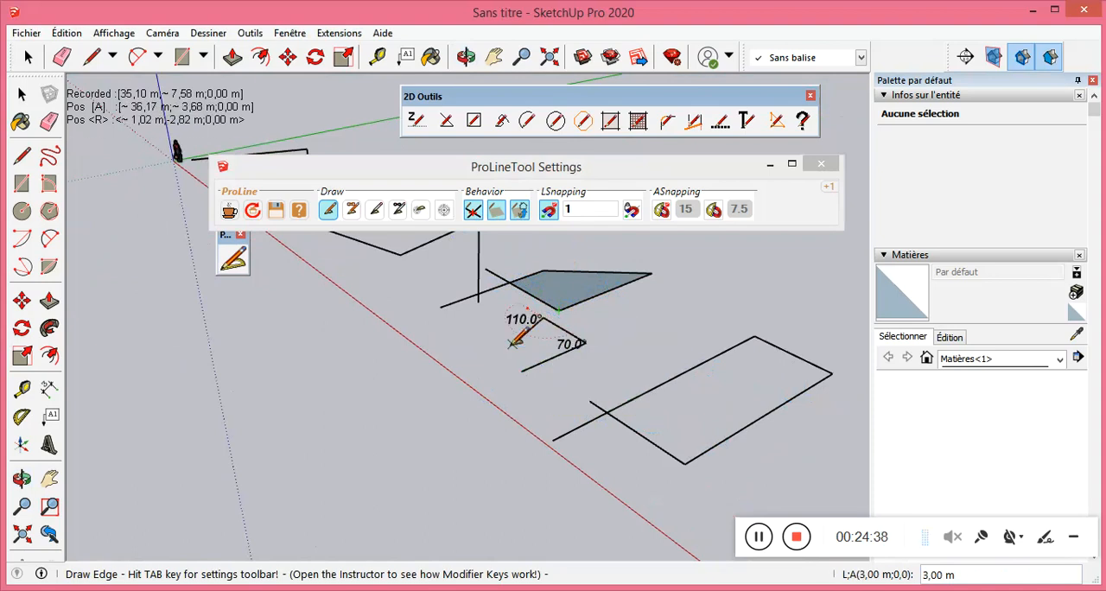
left_click(497, 335)
left_click(536, 364)
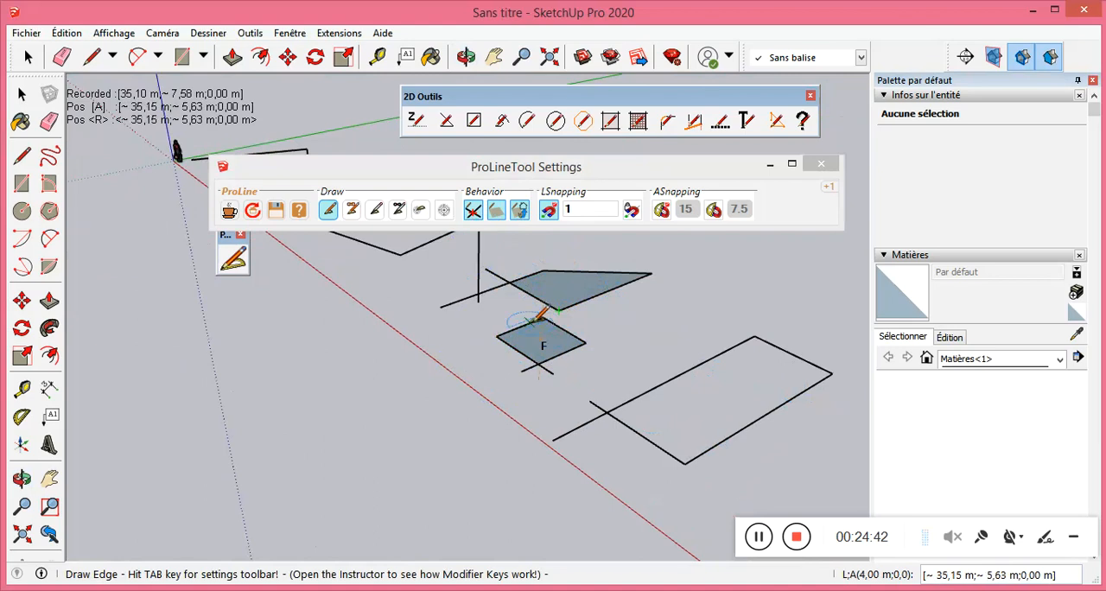
Switch Brake edges off and back on, and turn off the Behavior option next to it that controls faces.
left_click(472, 209)
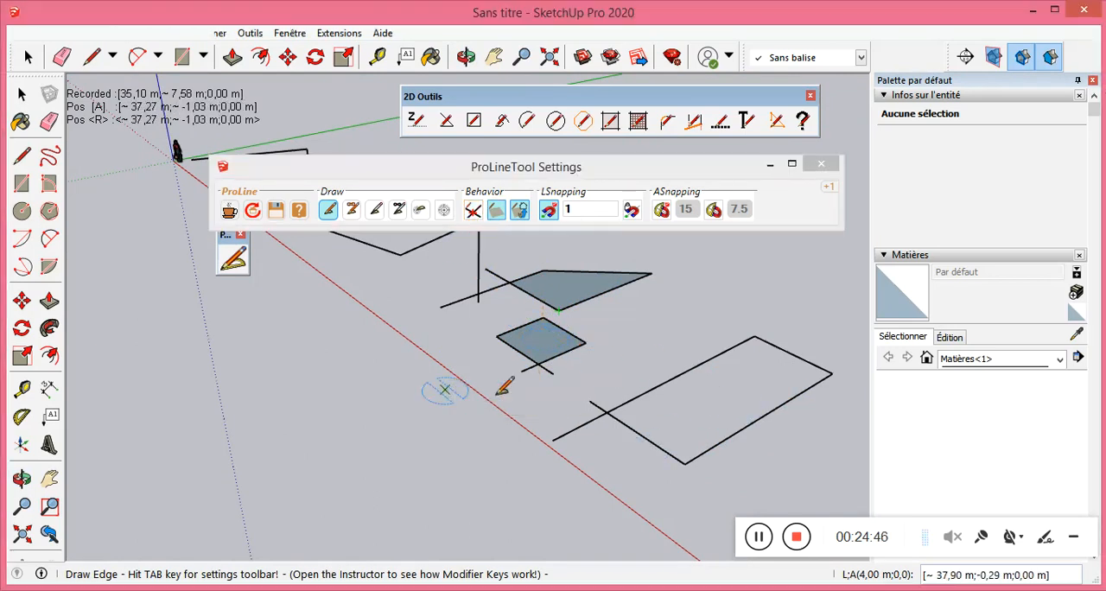
scroll(304, 442, "down", 2)
scroll(609, 389, "up", 2)
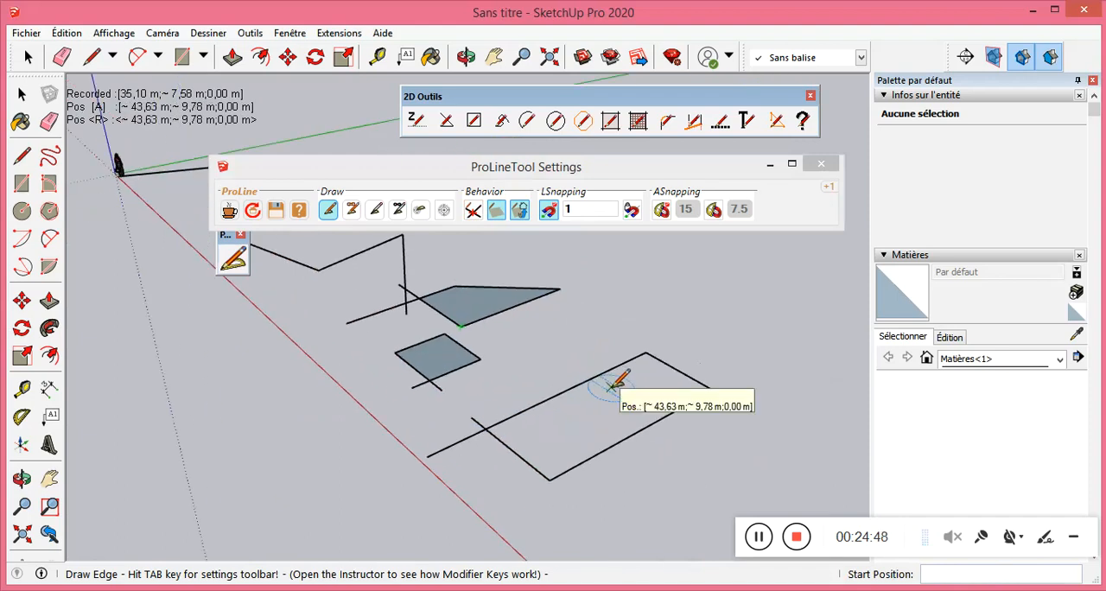
left_click(471, 213)
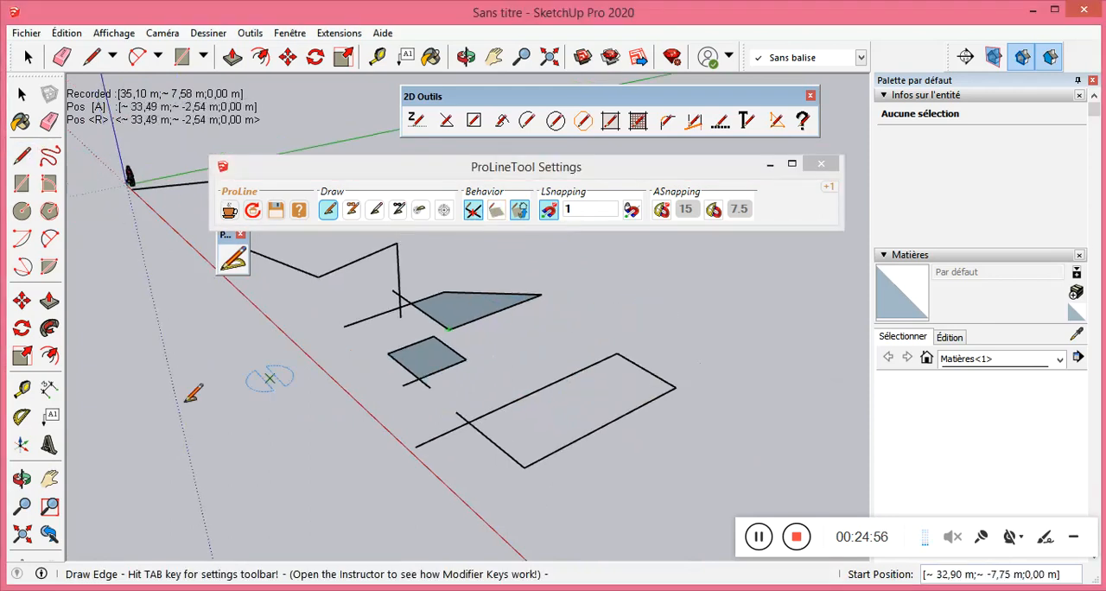
Draw a closed four-edge outline about 7,00 m by 4,00 m in the empty area beyond the existing shapes, with face creation off.
middle_click_drag(580, 321, 502, 325, "shift")
left_click(486, 332)
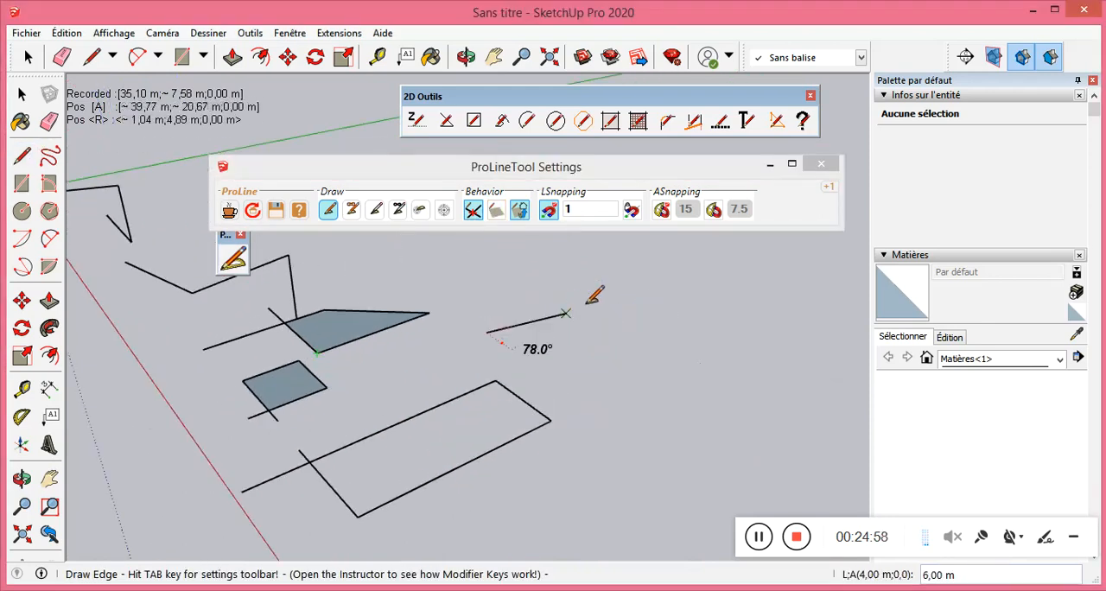
left_click(580, 297)
left_click(630, 323)
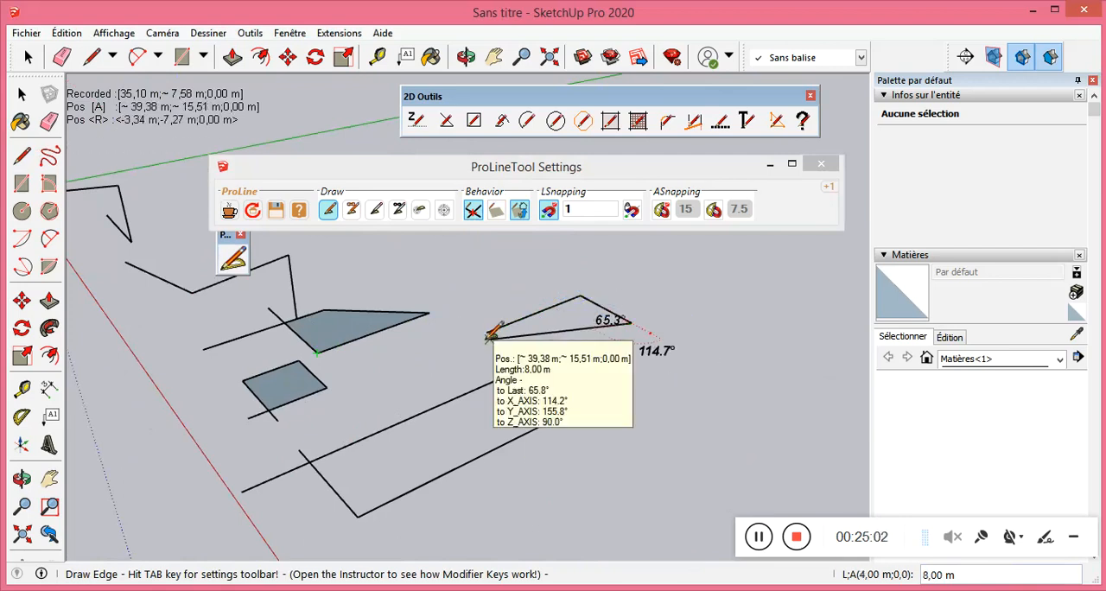
left_click(536, 364)
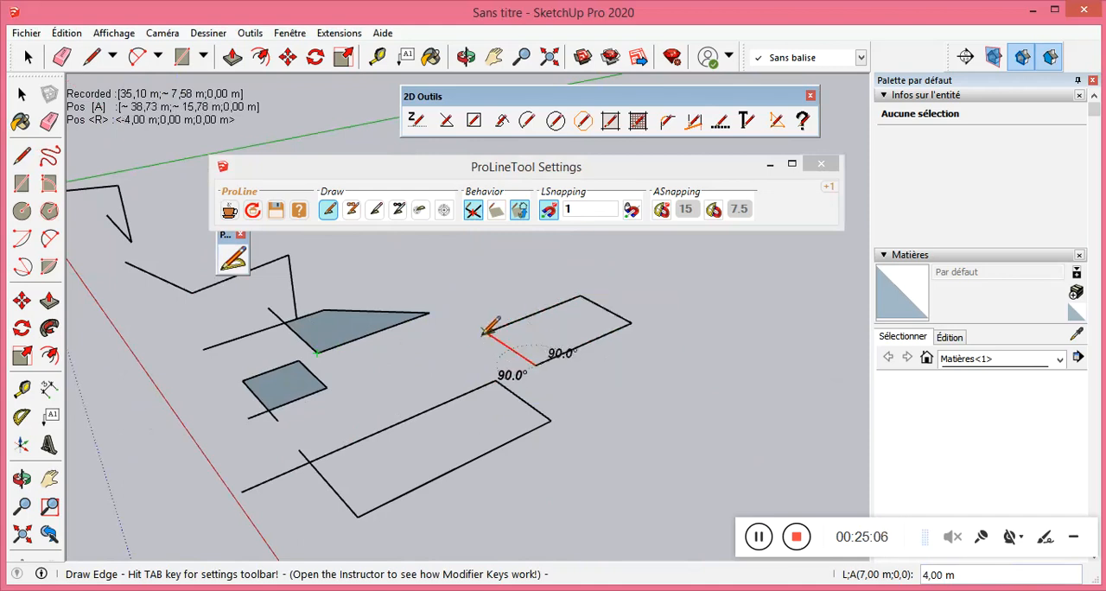
left_click(486, 331)
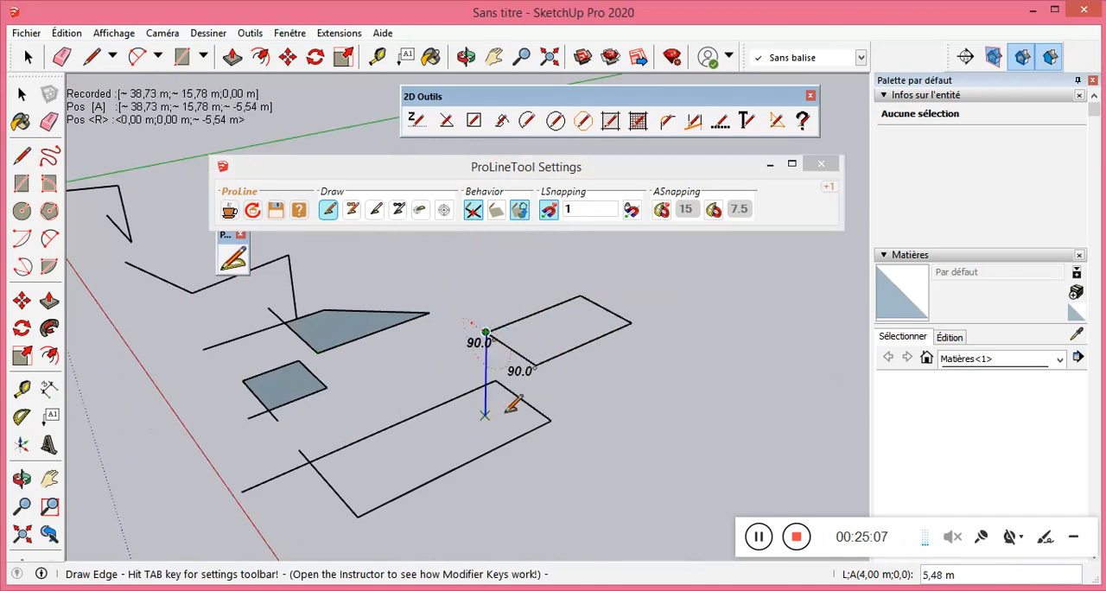
Turn face creation back on and draw a closed four-edge shape, 10,00 m by 4,00 m, beside the last outline.
left_click(495, 211)
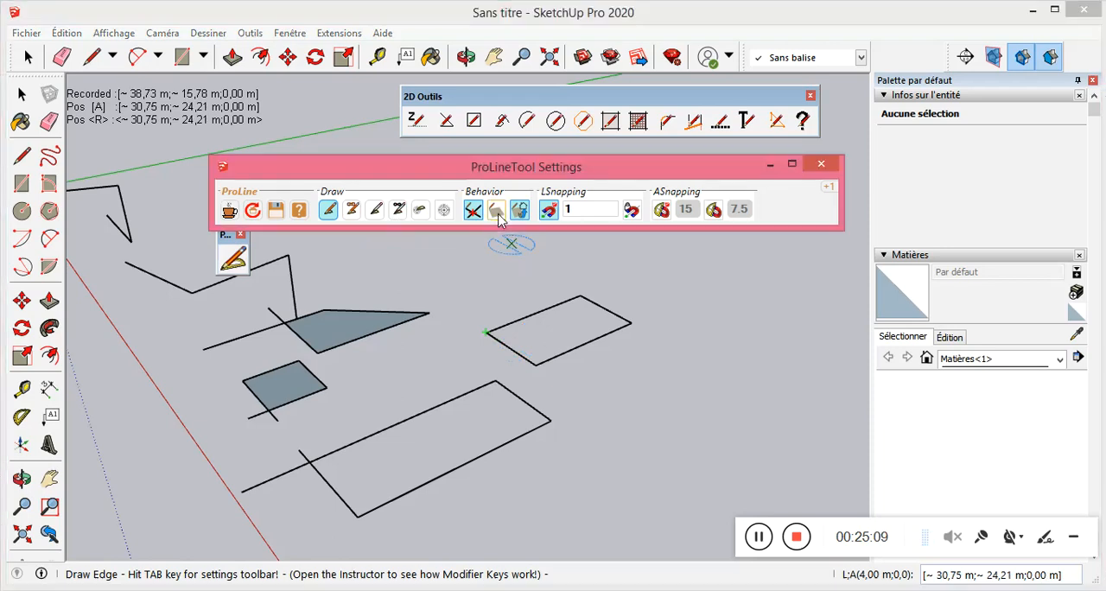
left_click(585, 398)
left_click(716, 331)
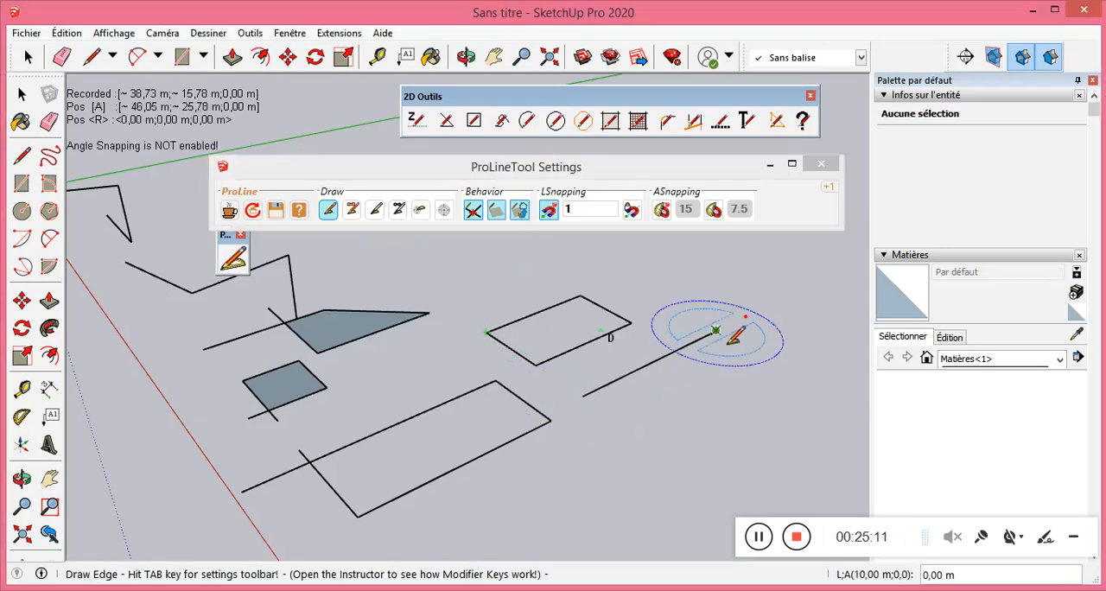
left_click(784, 364)
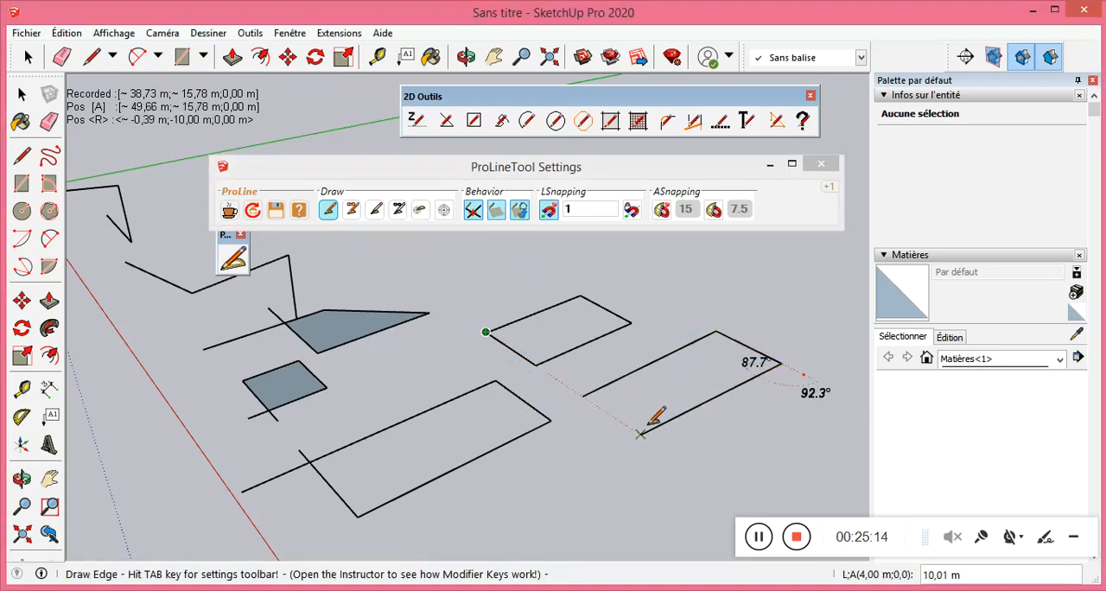
left_click(646, 438)
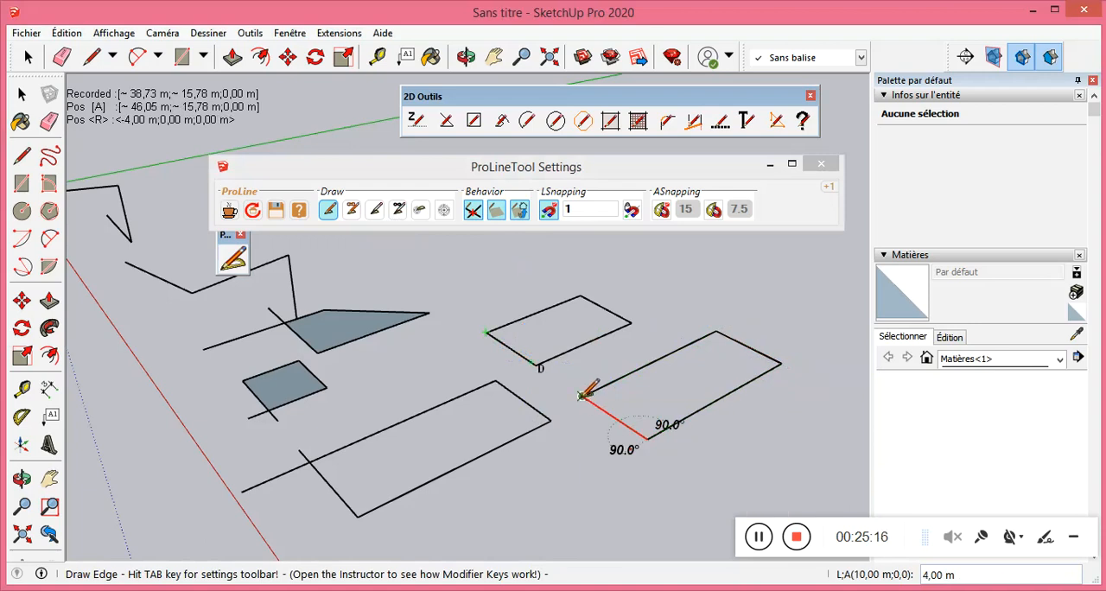
left_click(584, 398)
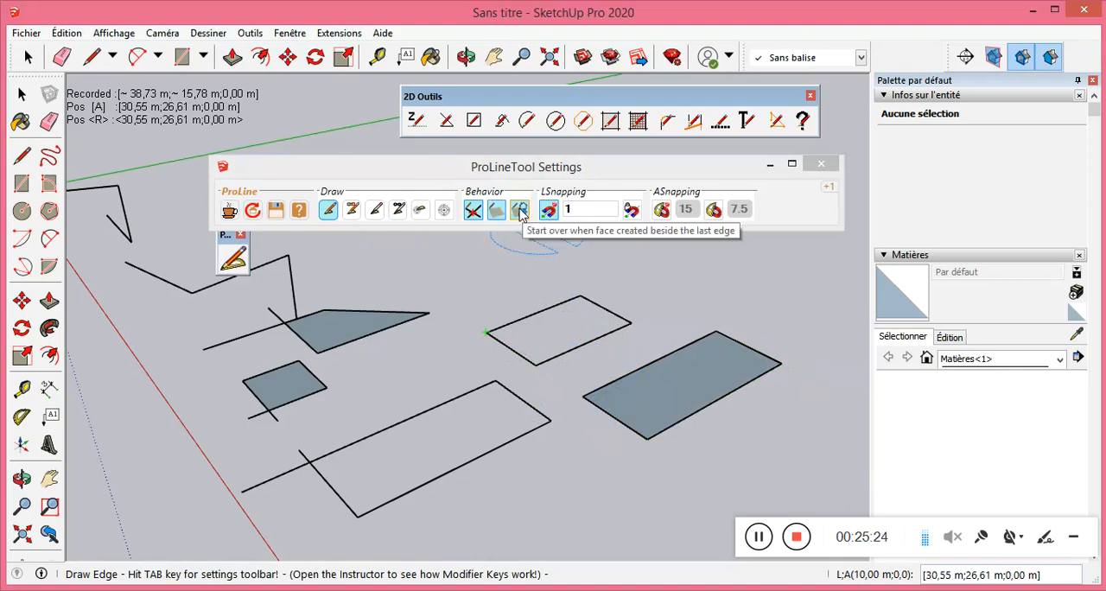
Draw a smaller irregular closed four-edge shape in front of the large open outline and the filled rectangle.
scroll(268, 302, "down", 1)
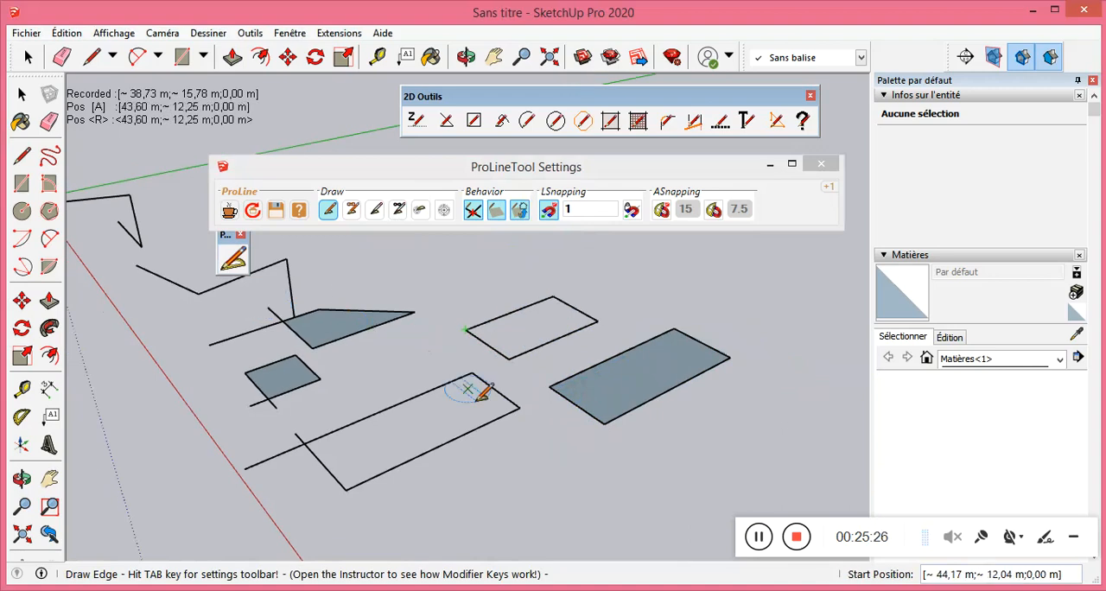
scroll(470, 495, "up", 1)
left_click(470, 494)
left_click(546, 453)
left_click(577, 523)
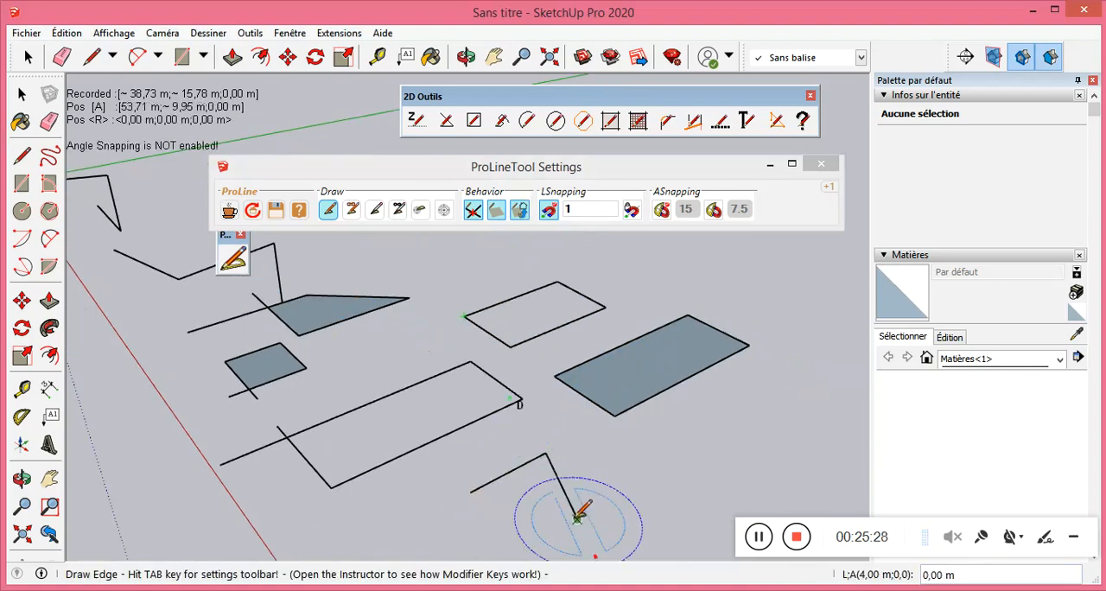
left_click(470, 495)
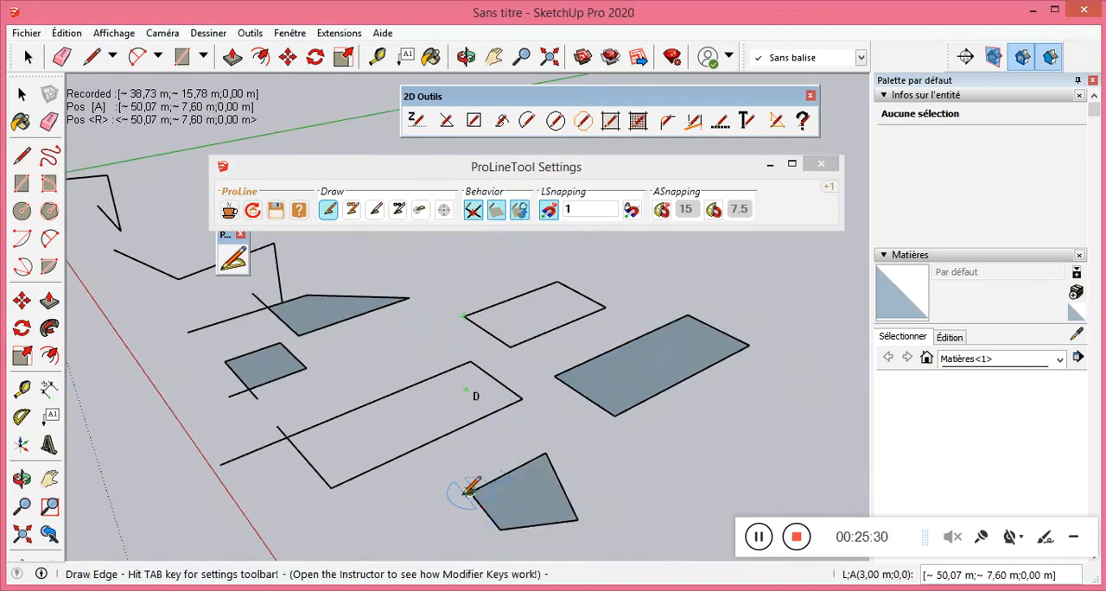
Turn off "Start over when face created beside the last edge" and draw a closed four-edge shape in front of the filled rectangle.
scroll(426, 464, "down", 1)
scroll(432, 481, "down", 1)
scroll(464, 526, "up", 2)
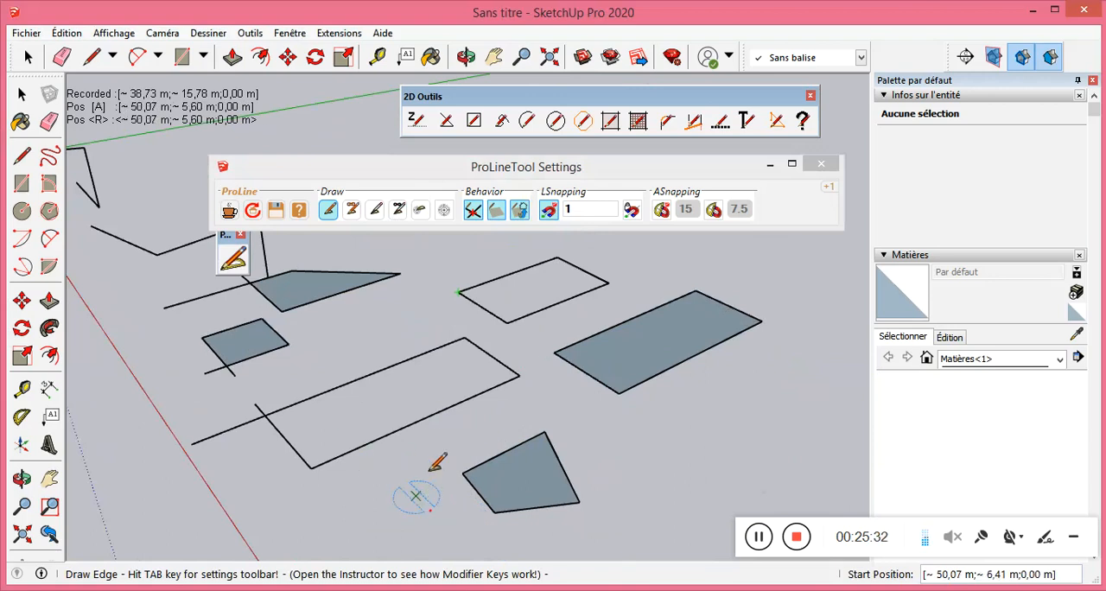
scroll(459, 322, "down", 1)
scroll(420, 453, "up", 1)
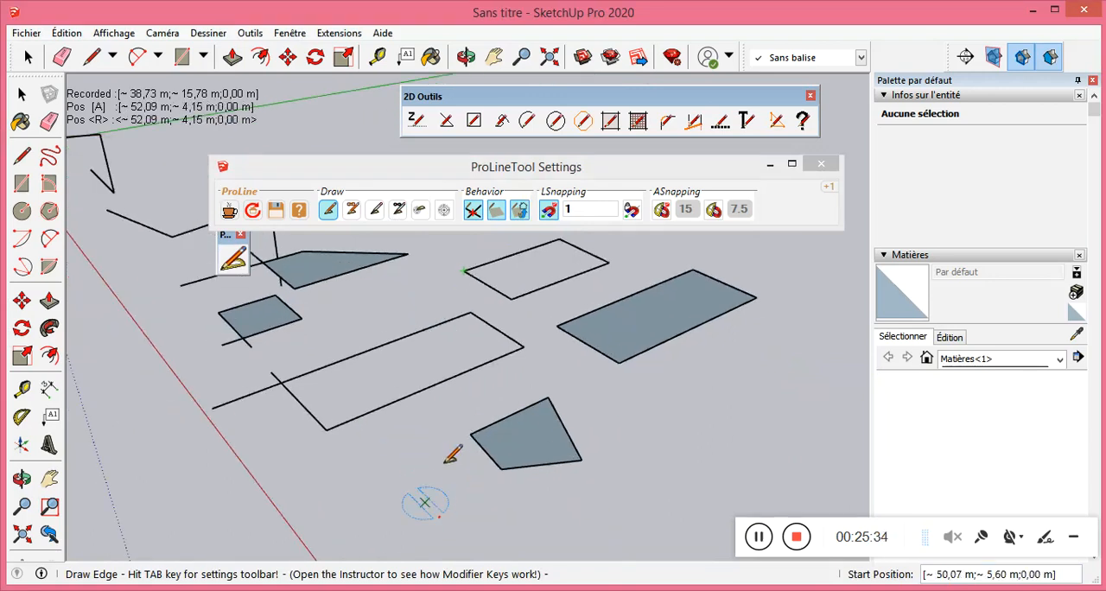
left_click(521, 211)
scroll(360, 379, "down", 3)
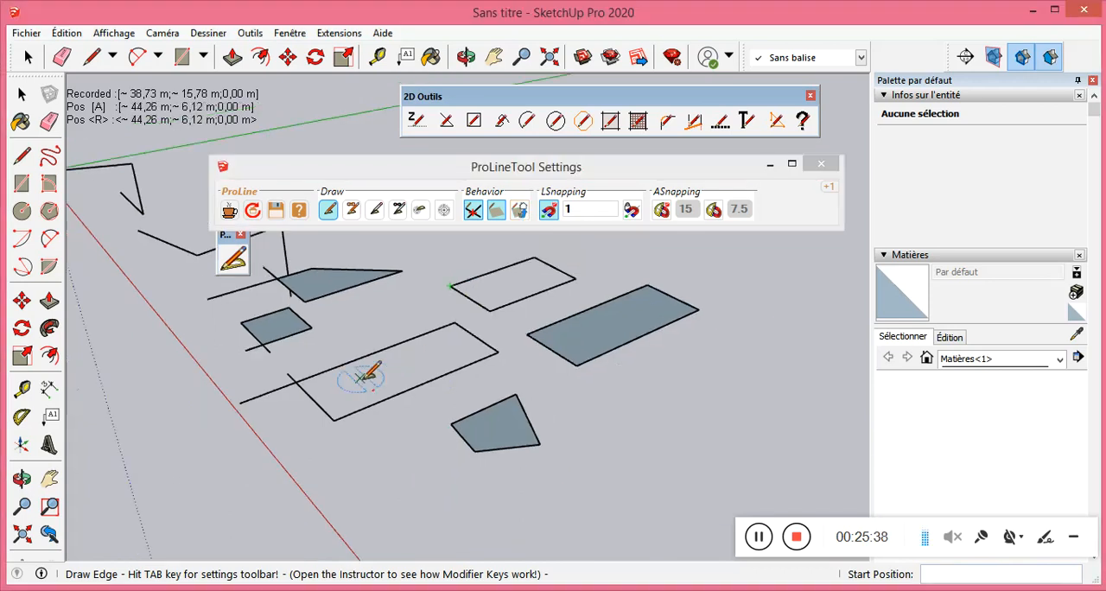
scroll(560, 440, "up", 3)
left_click(606, 399)
left_click(701, 366)
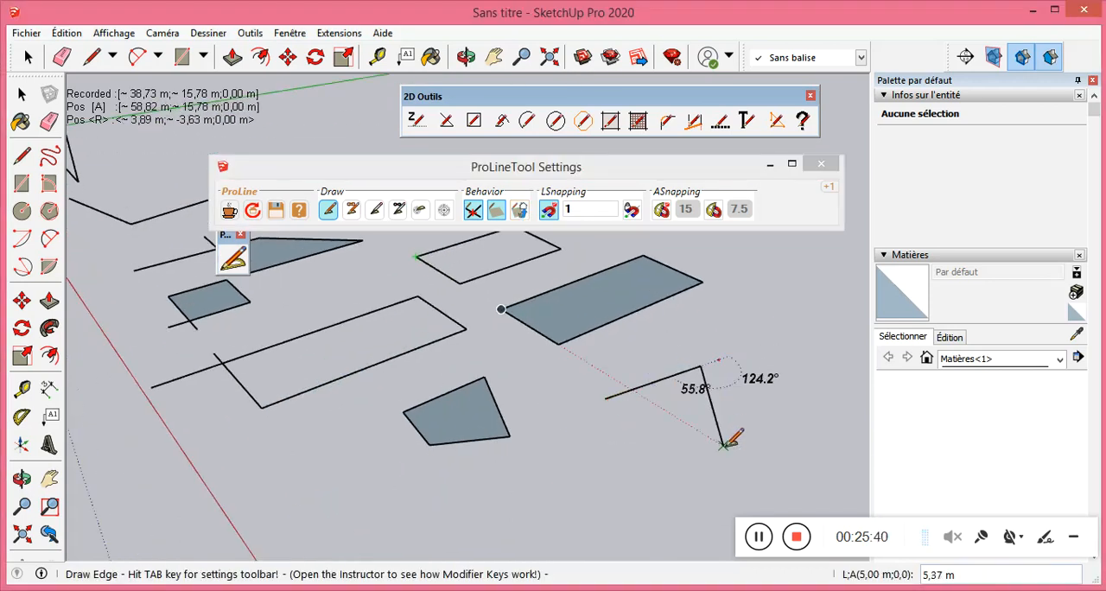
left_click(726, 448)
left_click(622, 465)
left_click(606, 397)
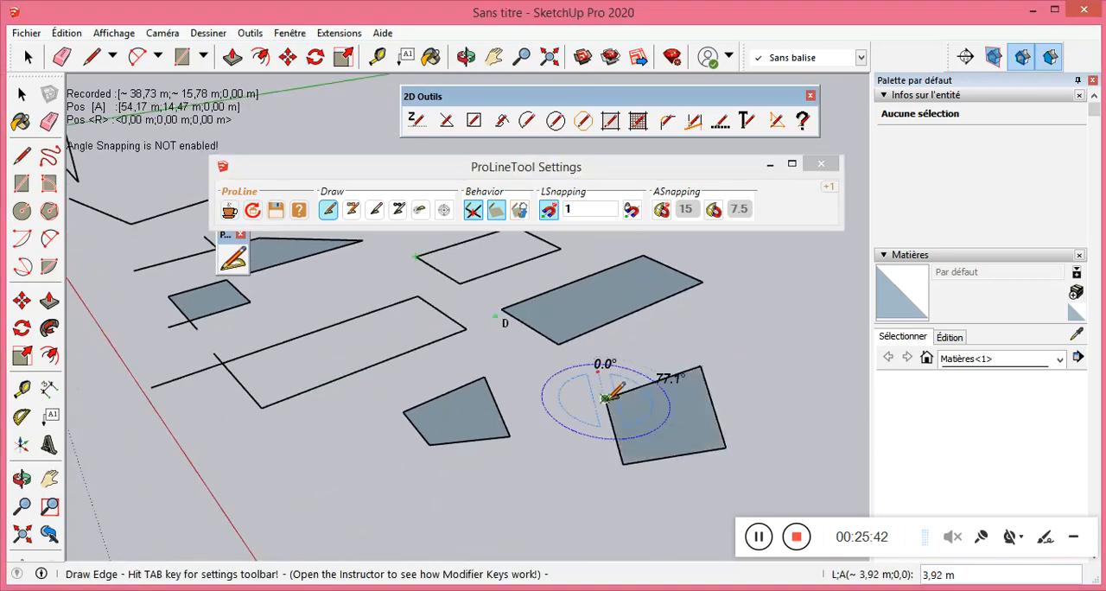
Continue the edge chain from the last shape's closing corner with four more edges, closing a second face at that corner.
scroll(580, 378, "up", 3)
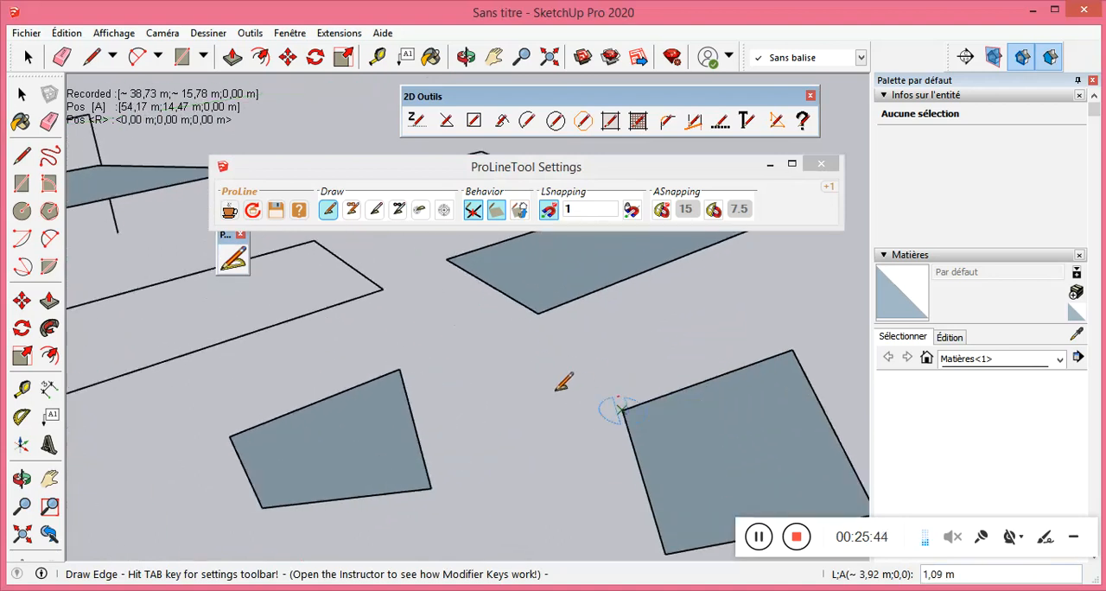
left_click(557, 369)
left_click(468, 429)
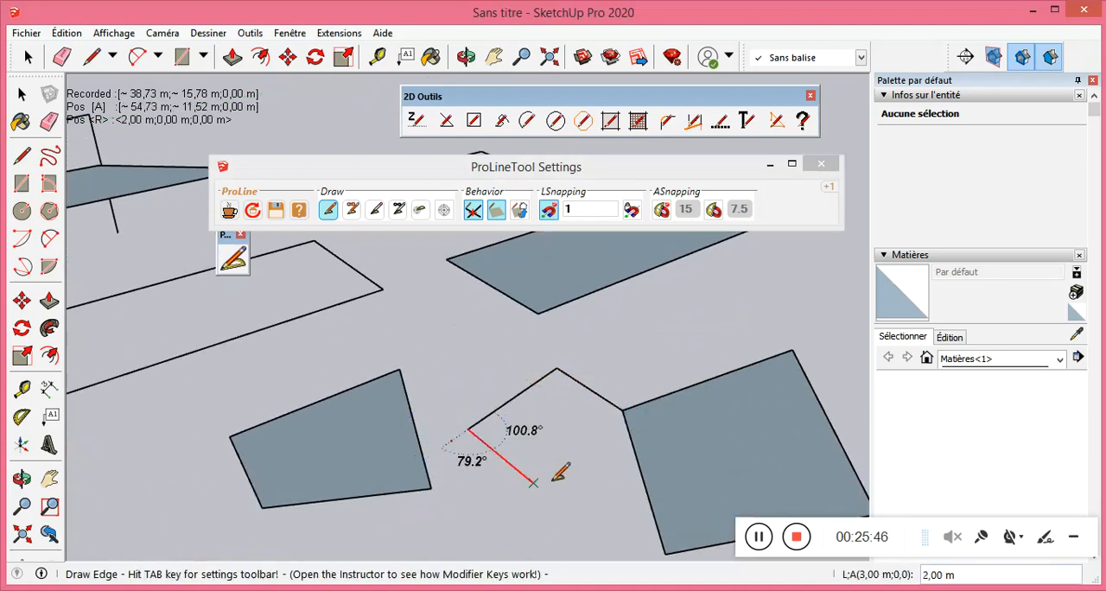
left_click(590, 501)
left_click(623, 412)
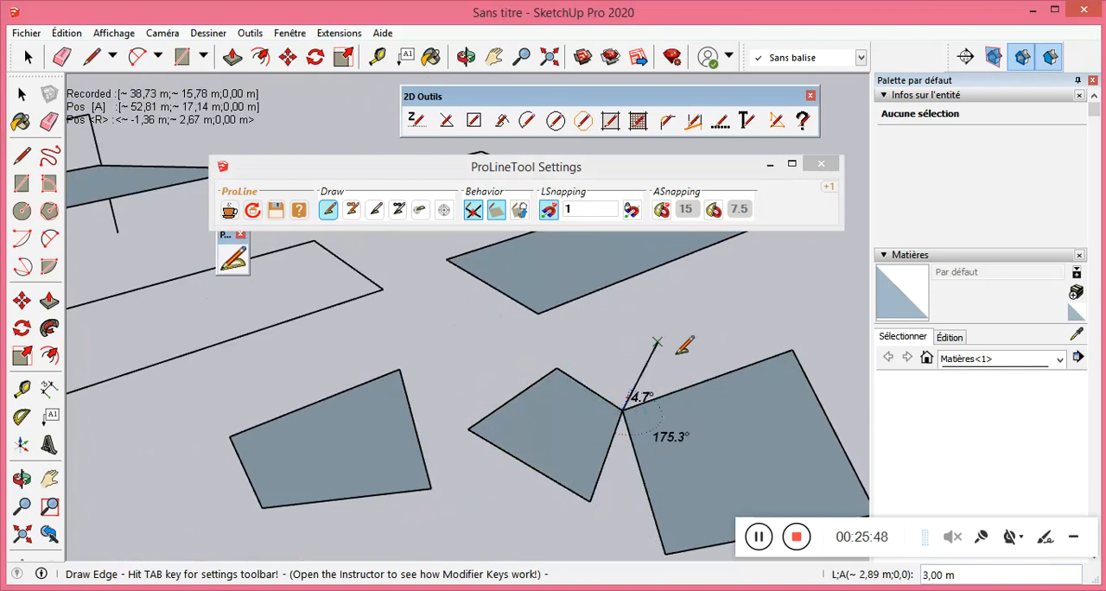
Extend the same chain into a third closed face between the two previous ones, ending at the shared corner.
left_click(722, 358)
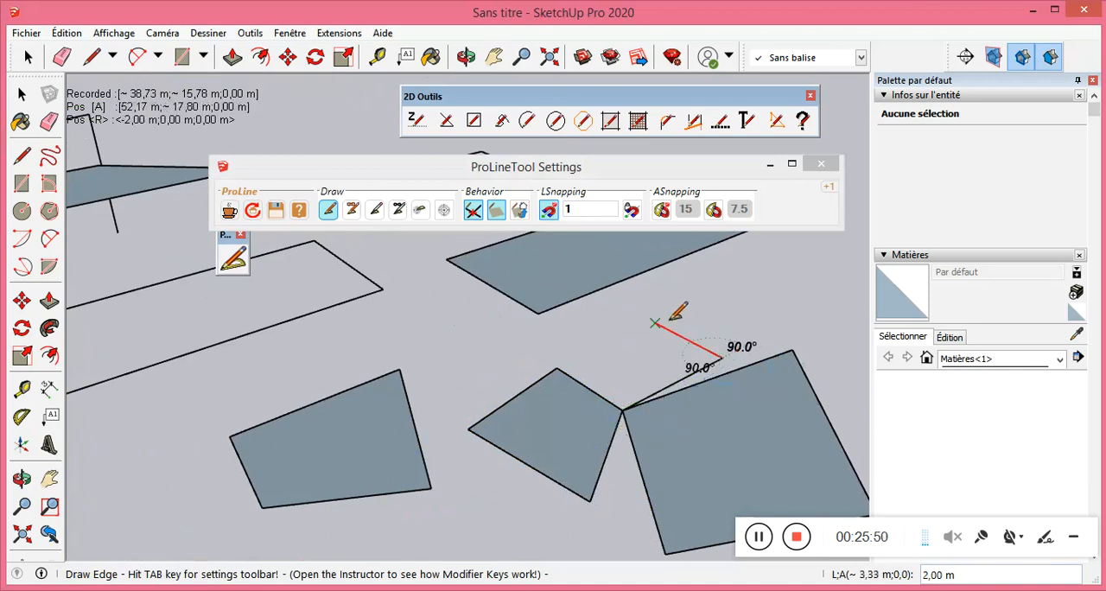
left_click(655, 323)
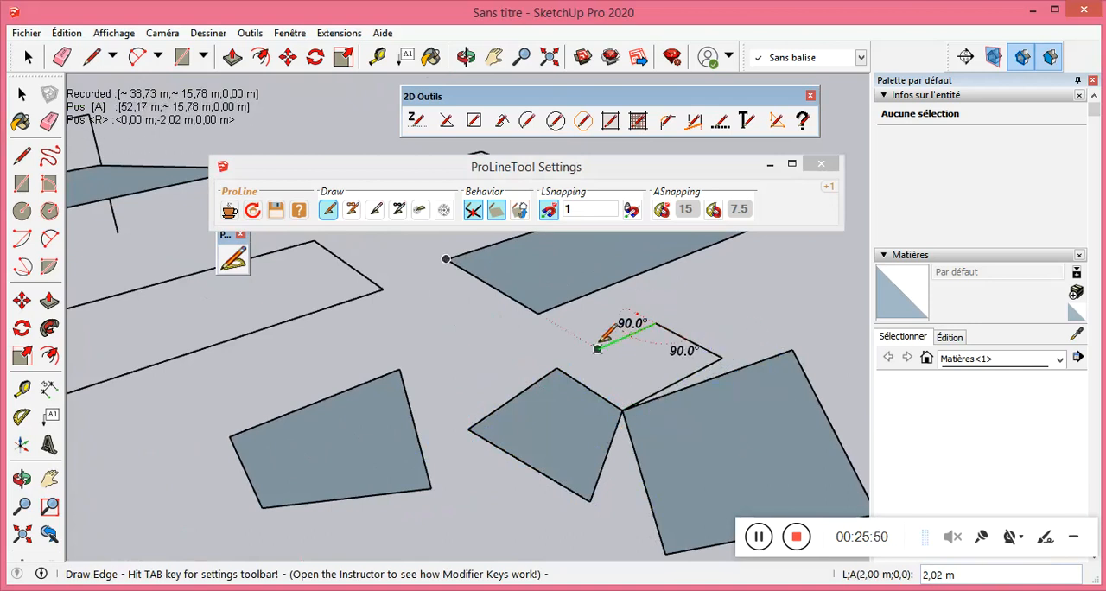
left_click(622, 408)
Turn "Start over when face created beside the last edge" back on and exit ProLine to drop the pending edge.
scroll(560, 350, "down", 3)
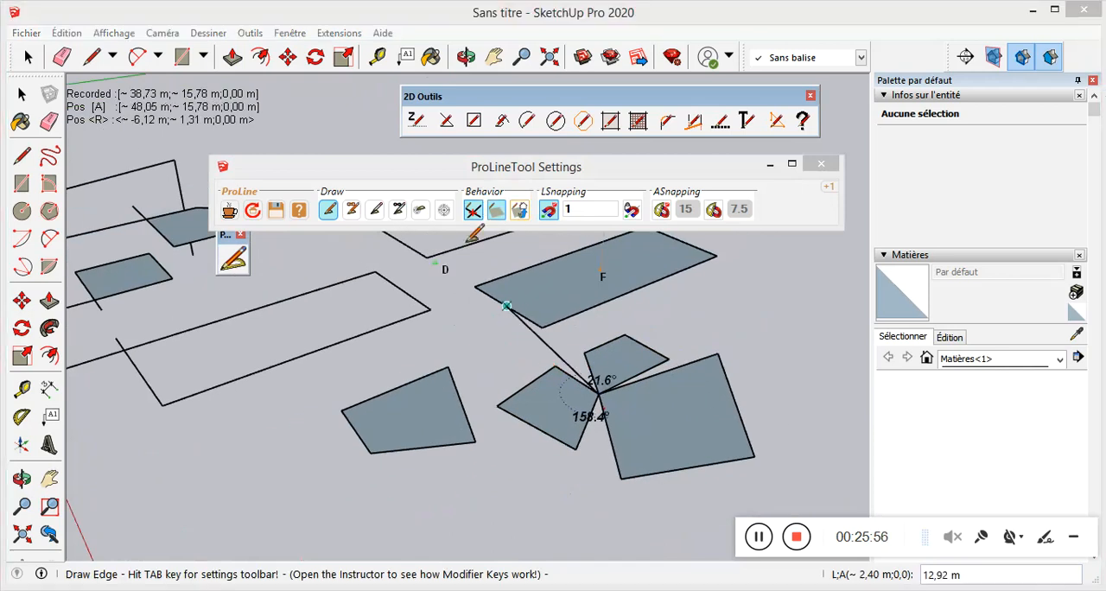
left_click(520, 210)
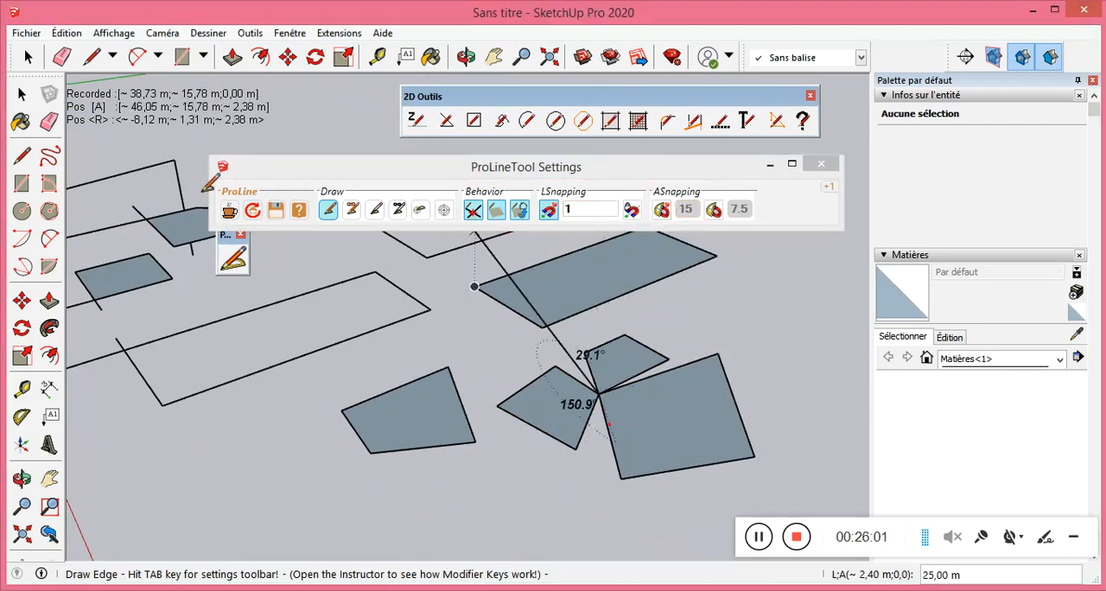
left_click(22, 94)
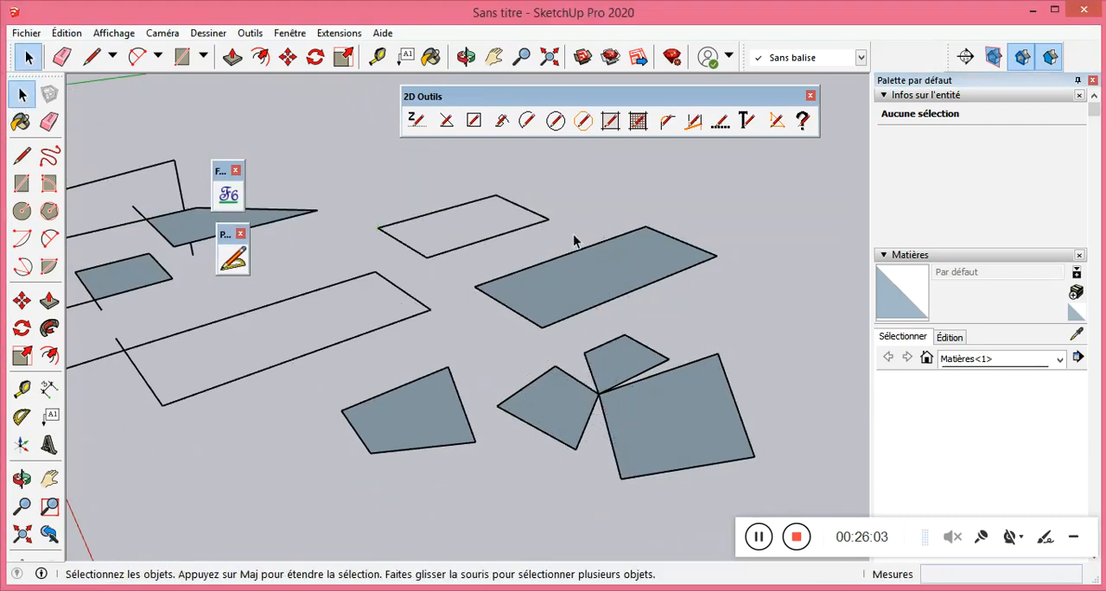
Restart ProLine with its settings shown, turn off the 7.5 angle snapping option and set the other angle snapping value to 30.
left_click(233, 258)
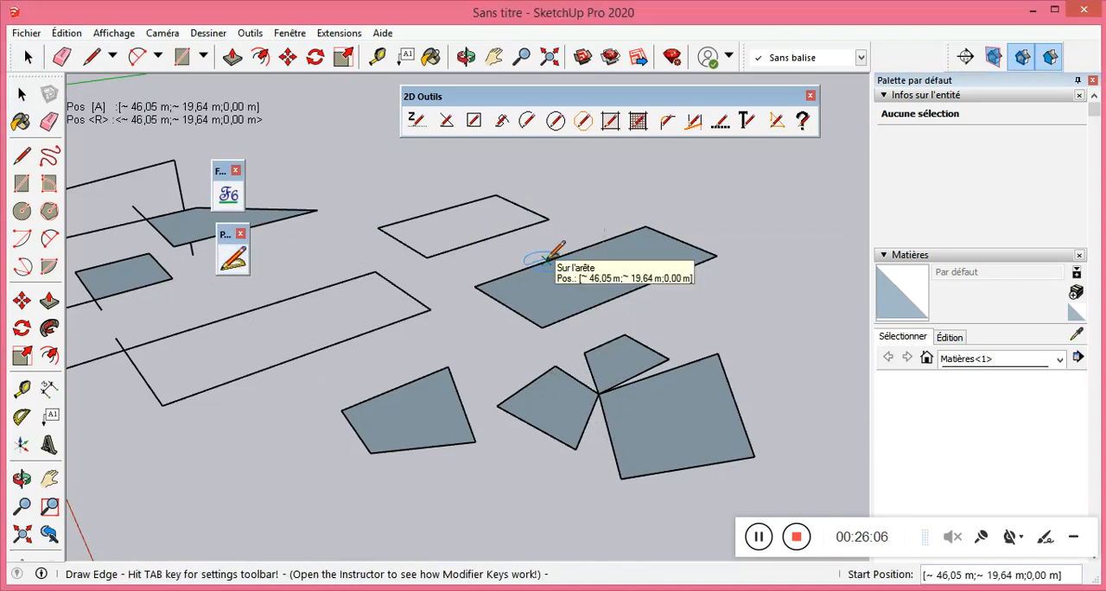
key("Tab")
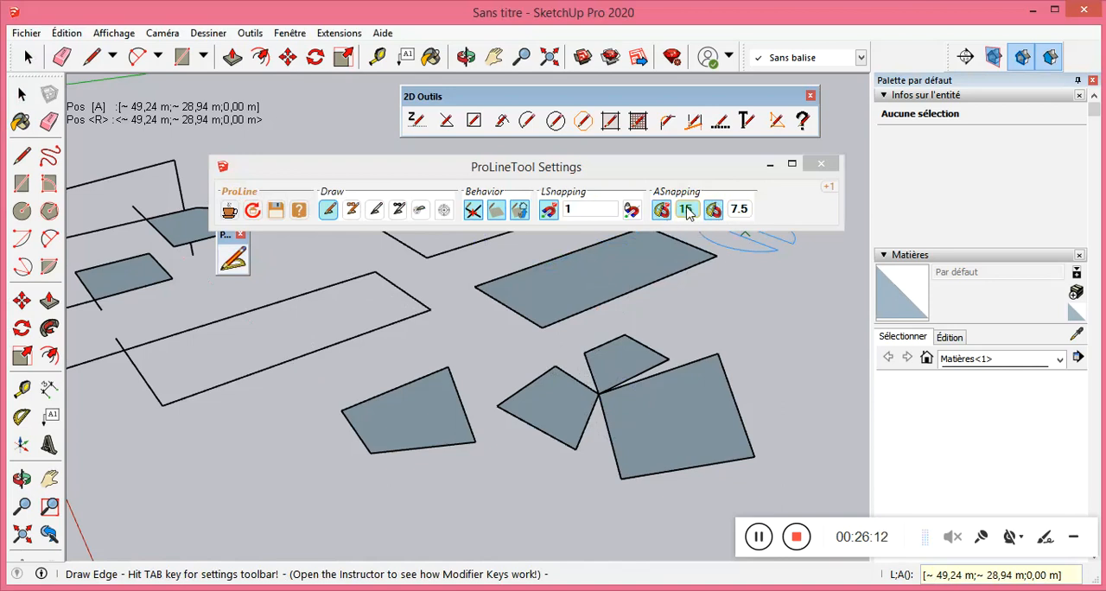
left_click(716, 215)
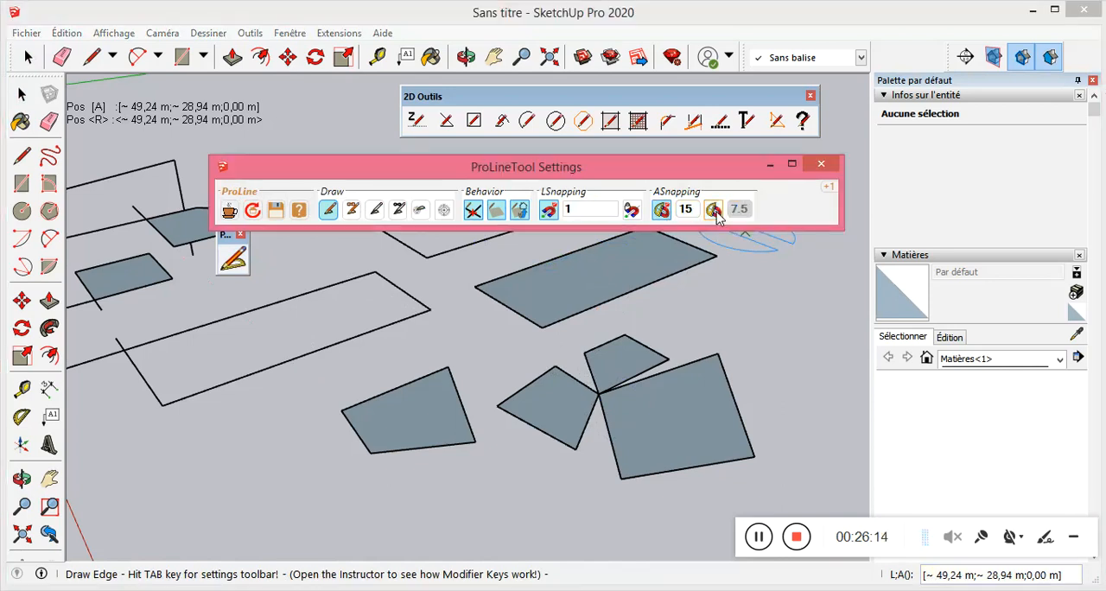
left_click(684, 210)
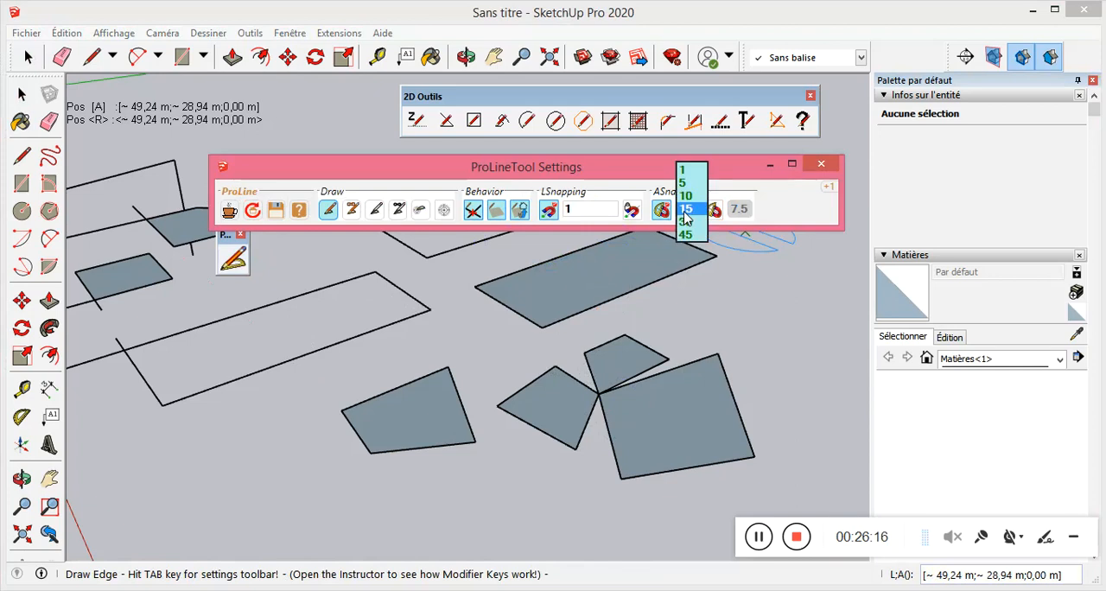
left_click(687, 223)
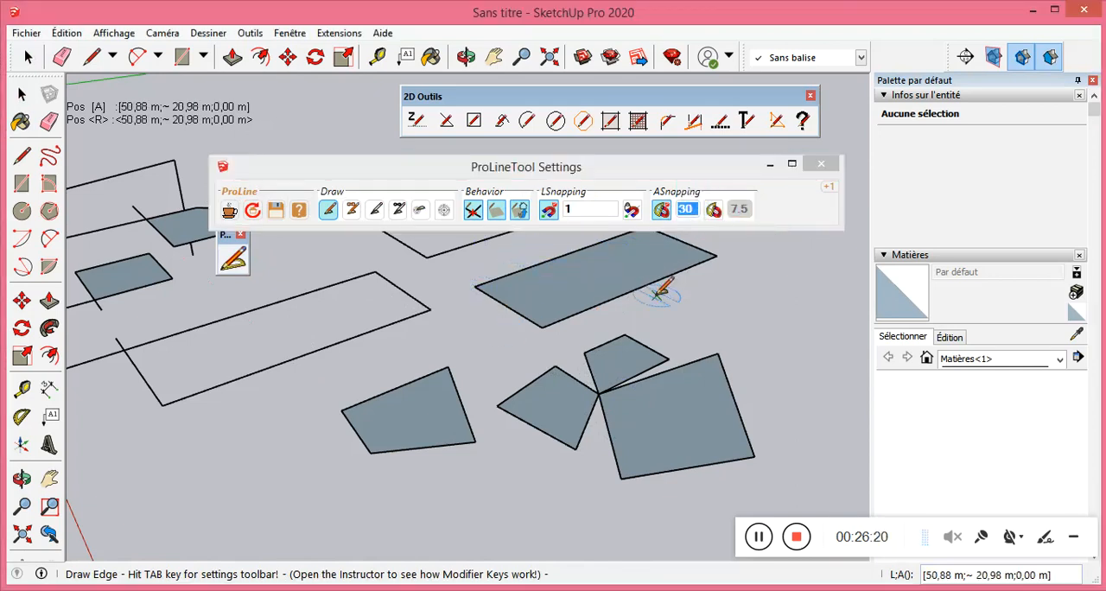
left_click(566, 211)
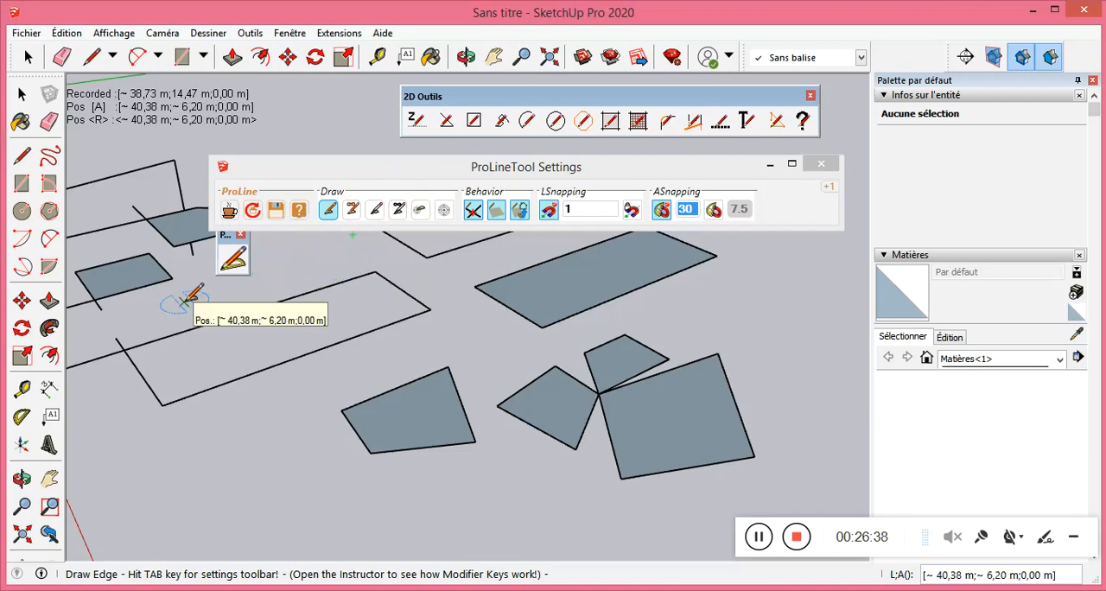
Reposition the ProLineTool Settings window closer to the 2D Outils toolbar and move the ProLine toolbar away from it.
scroll(185, 298, "down", 2)
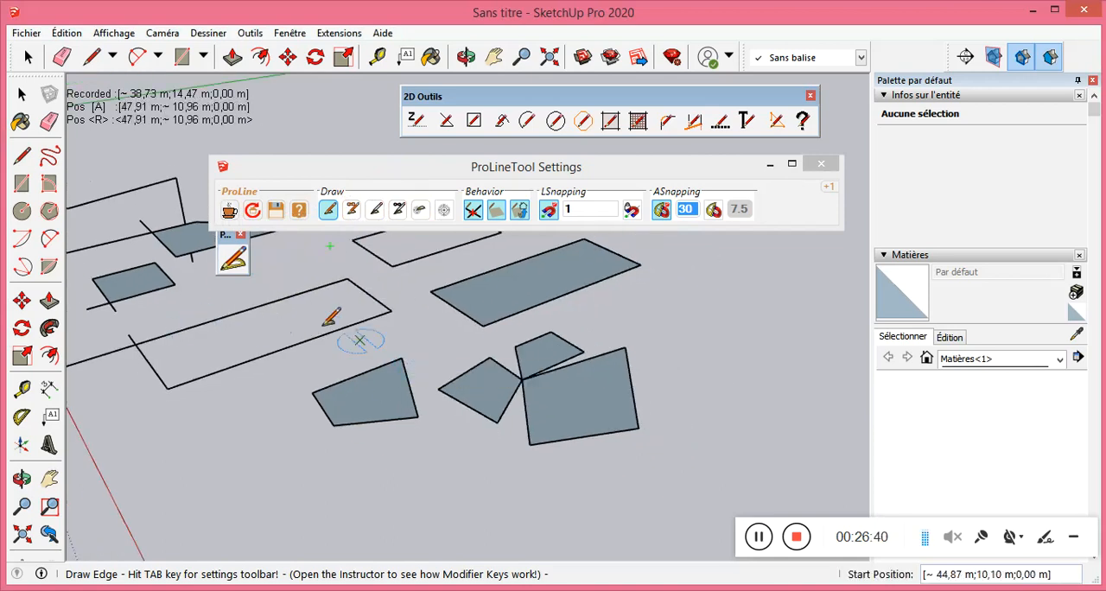
left_click_drag(469, 166, 469, 153)
left_click_drag(233, 233, 232, 337)
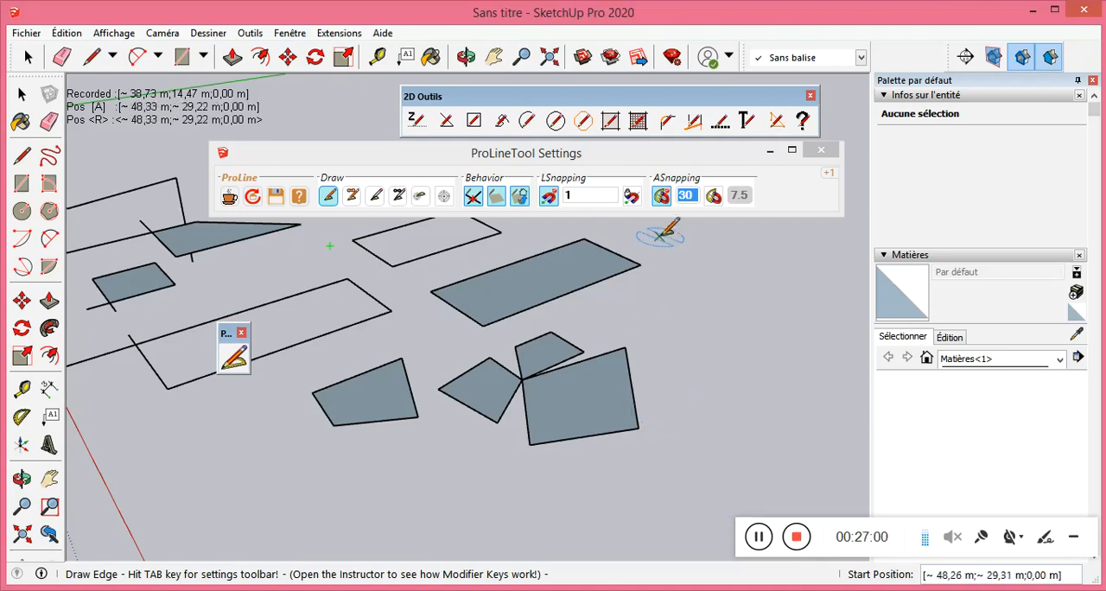
left_click_drag(667, 158, 675, 164)
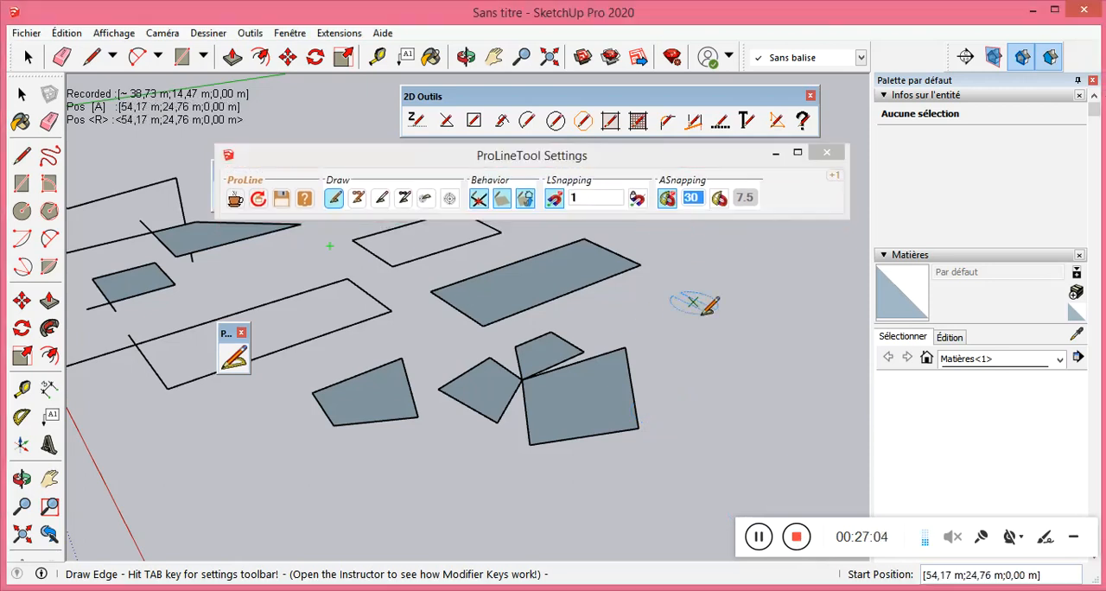